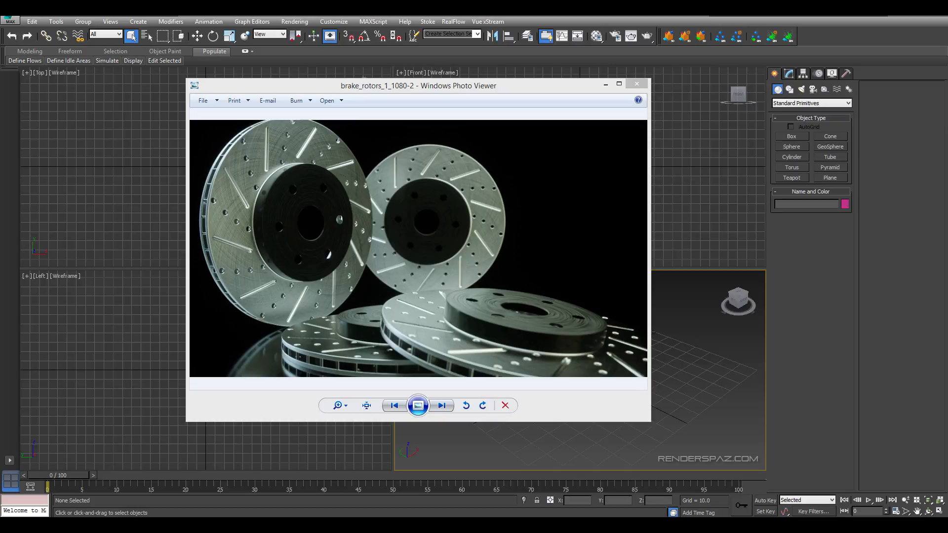
# - Examine the brake rotor reference image's slots, drilled holes and hub up close, and move the image away from the modelling workspace
pyautogui.click(226, 174)
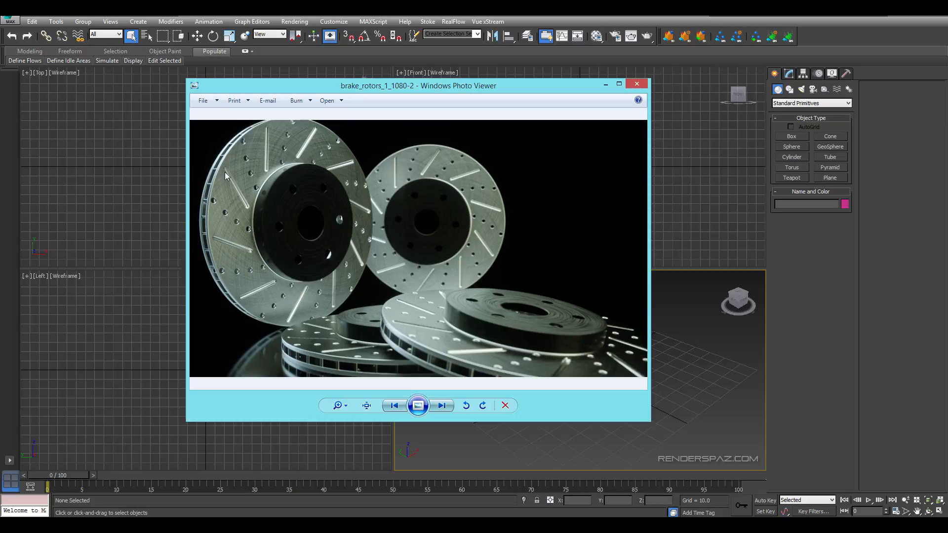
pyautogui.scroll(3, 291, 230)
pyautogui.scroll(1, 297, 225)
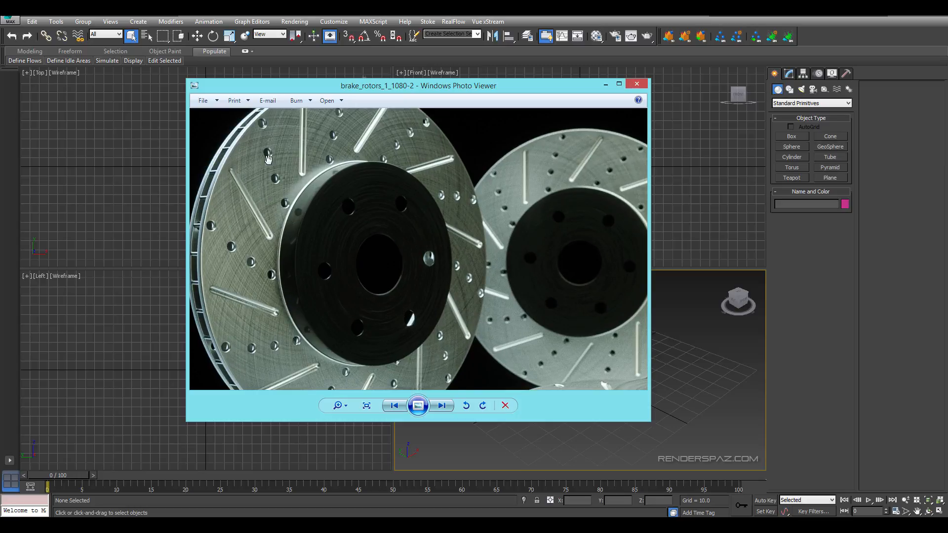
pyautogui.scroll(1, 296, 218)
pyautogui.scroll(-2, 364, 200)
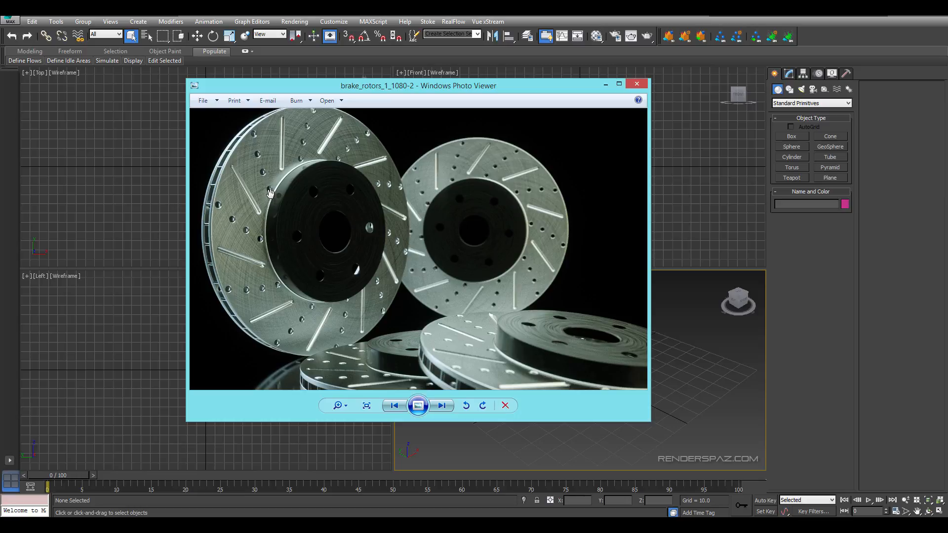
pyautogui.scroll(-1, 245, 239)
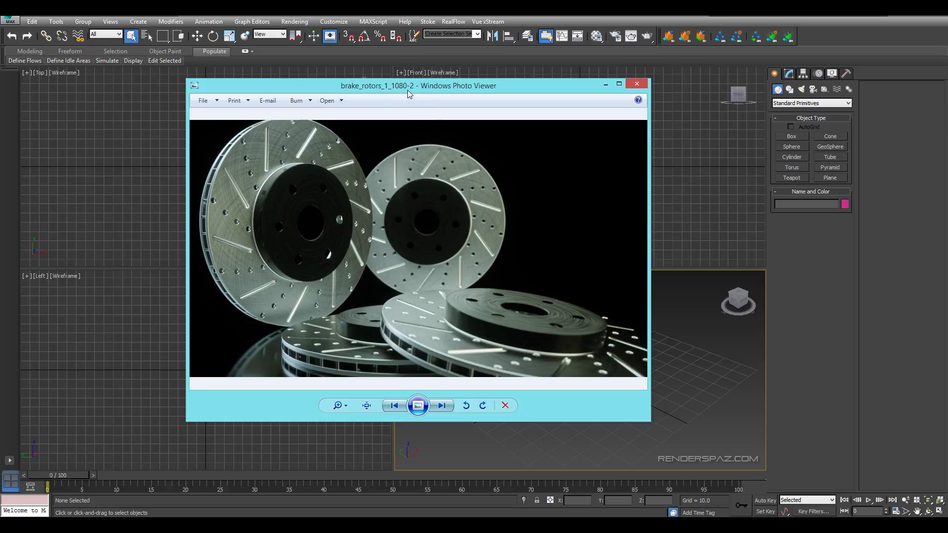
pyautogui.moveTo(407, 88); pyautogui.dragTo(369, 81)
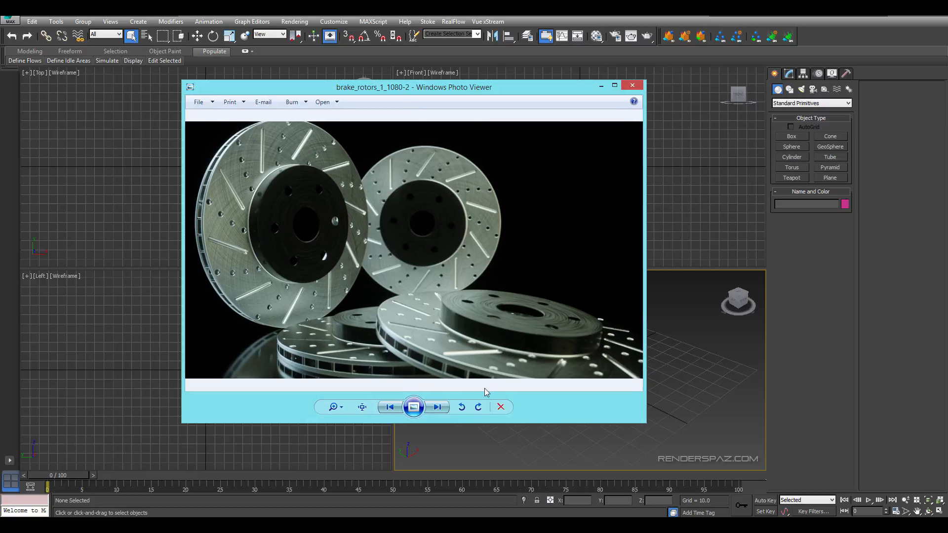
pyautogui.moveTo(445, 89); pyautogui.dragTo(947, 182)
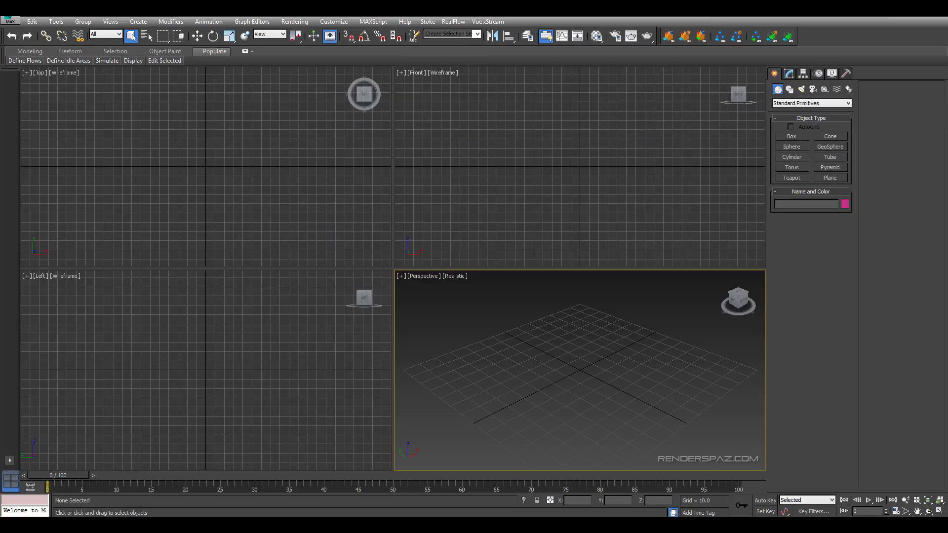
# - Create a tube at the grid centre in a maximised Top view, with radii of about 44.2 and 25.2 and height about 25.2
pyautogui.click(593, 192)
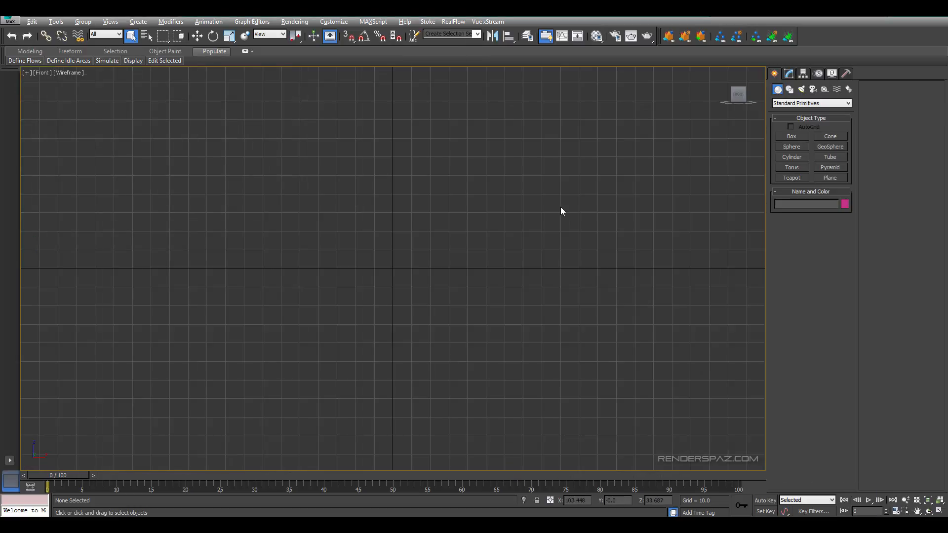
pyautogui.hotkey('alt', 'w')
pyautogui.hotkey('alt', 'w')
pyautogui.click(185, 149)
pyautogui.hotkey('alt', 'w')
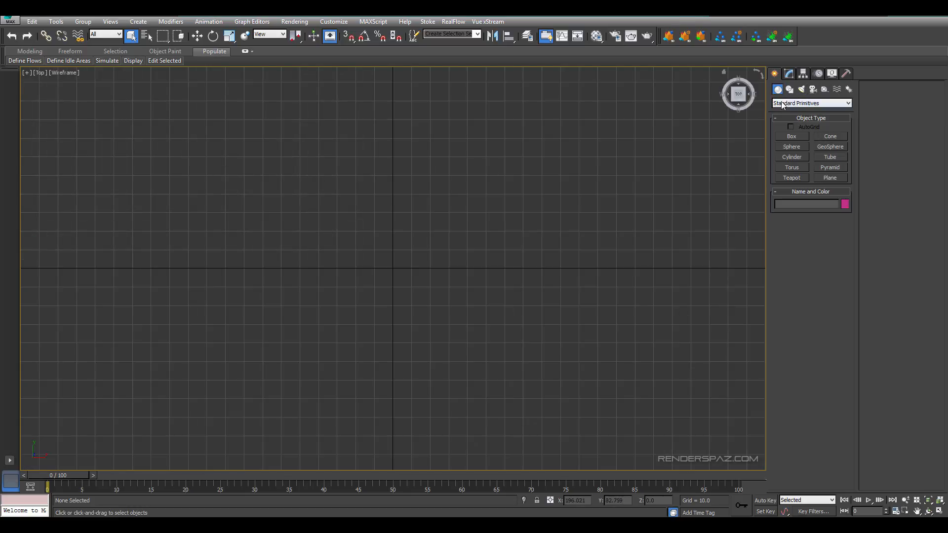
pyautogui.click(829, 158)
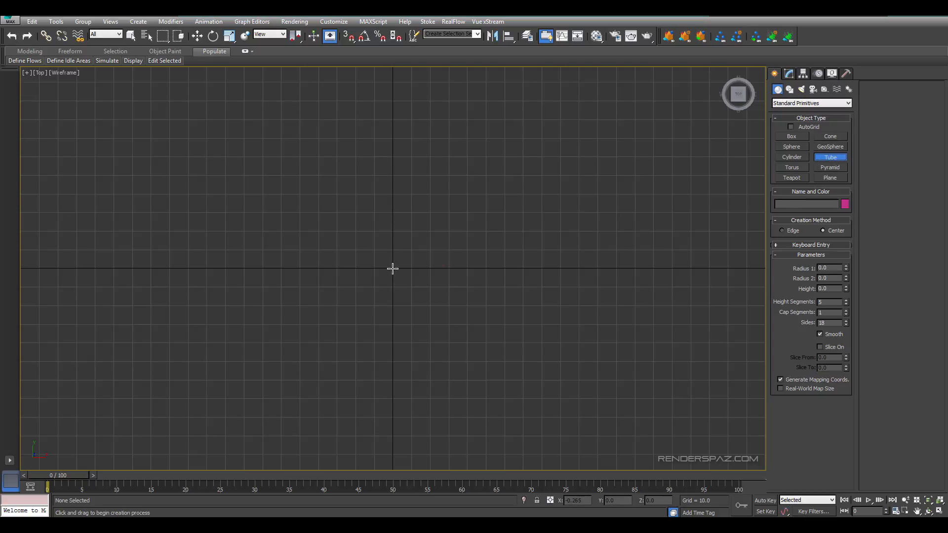
pyautogui.moveTo(392, 268); pyautogui.dragTo(467, 241)
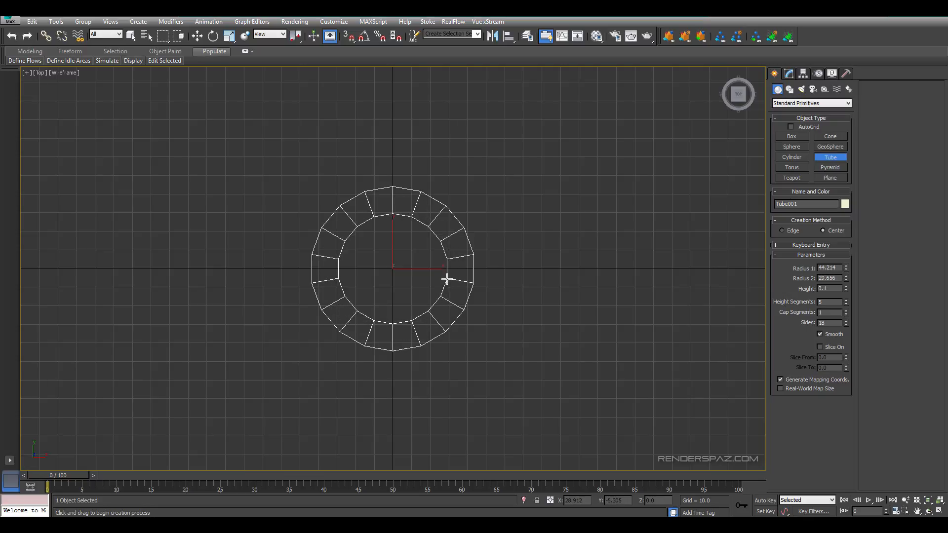
pyautogui.click(428, 298)
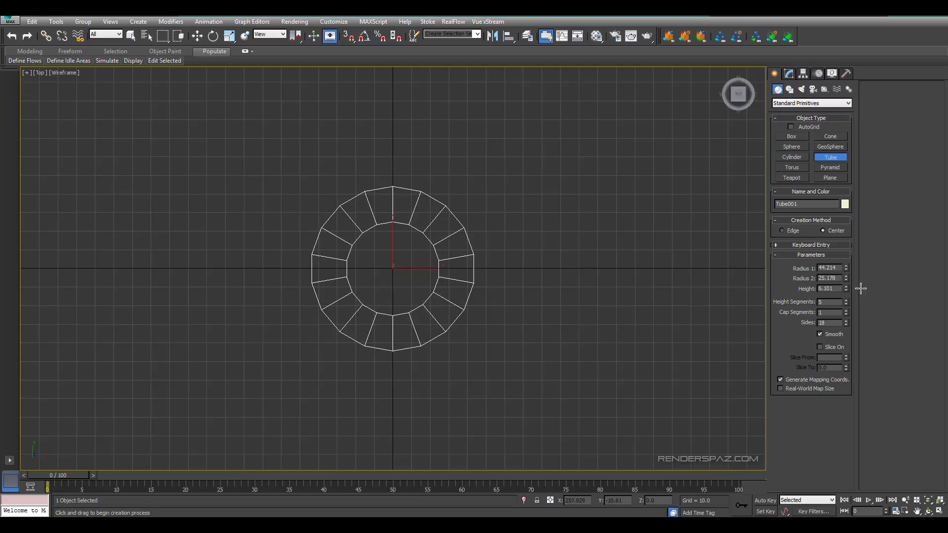
pyautogui.click(470, 252)
# - Move the tube exactly to the world origin by setting its X and Y positions to 0
pyautogui.click(197, 36)
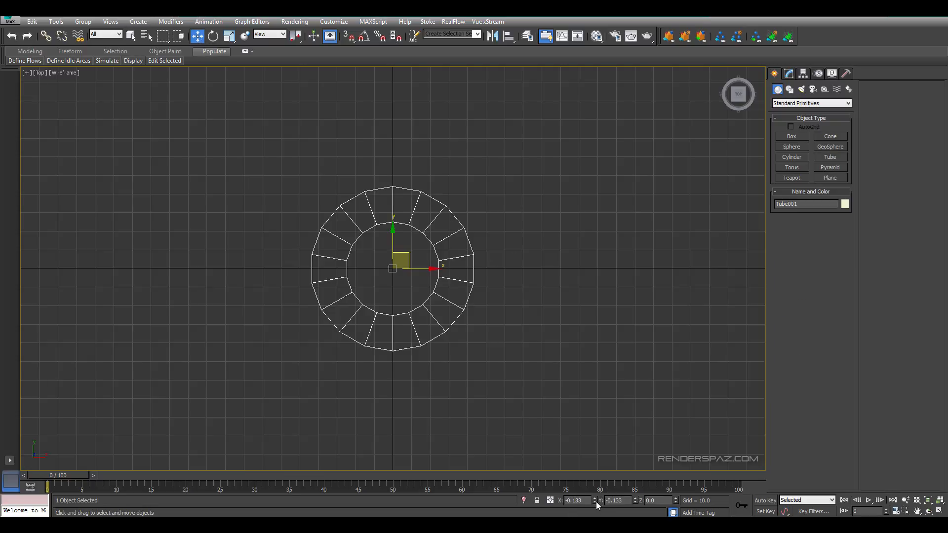
pyautogui.rightClick(595, 501)
pyautogui.moveTo(522, 320); pyautogui.dragTo(467, 369, button='middle')
pyautogui.scroll(3, 401, 246)
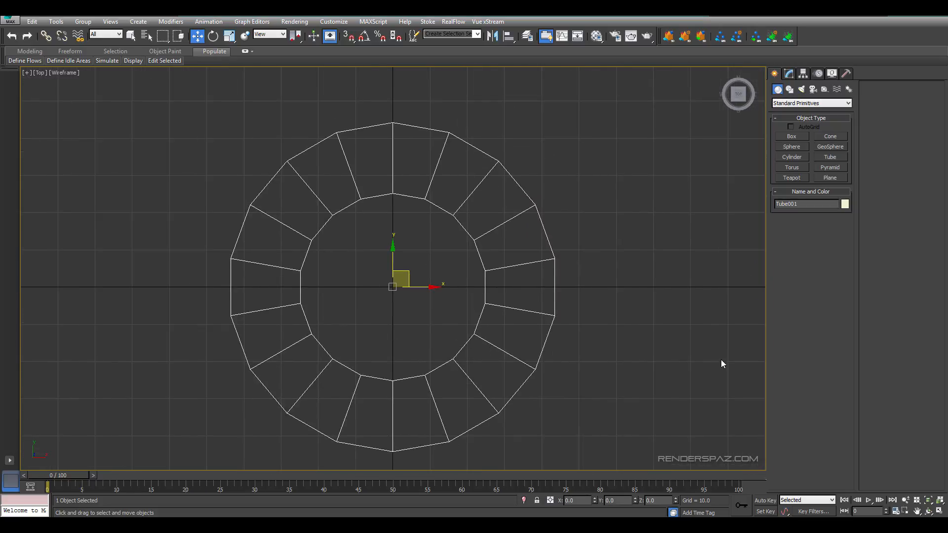
# - Set the tube to 156 sides and 1 height segment
pyautogui.click(788, 74)
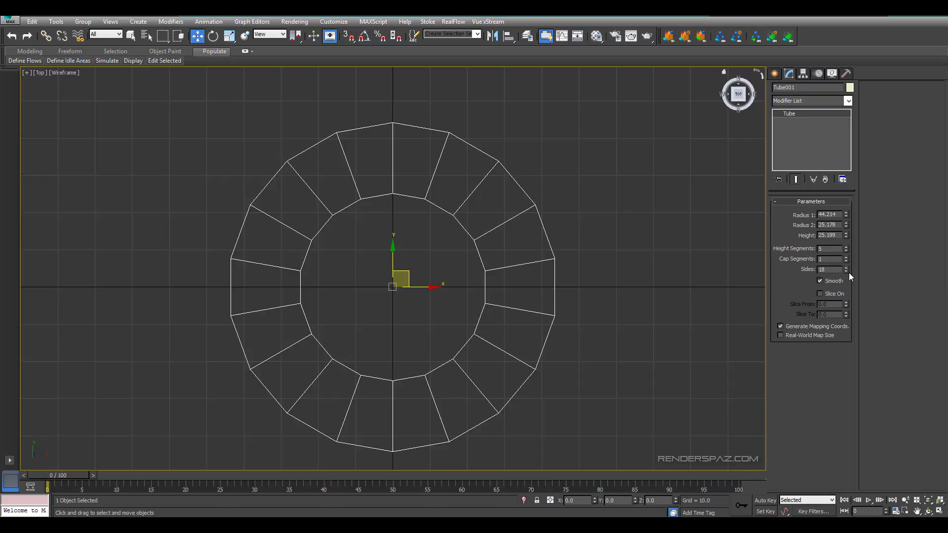
pyautogui.moveTo(846, 268); pyautogui.dragTo(850, 260)
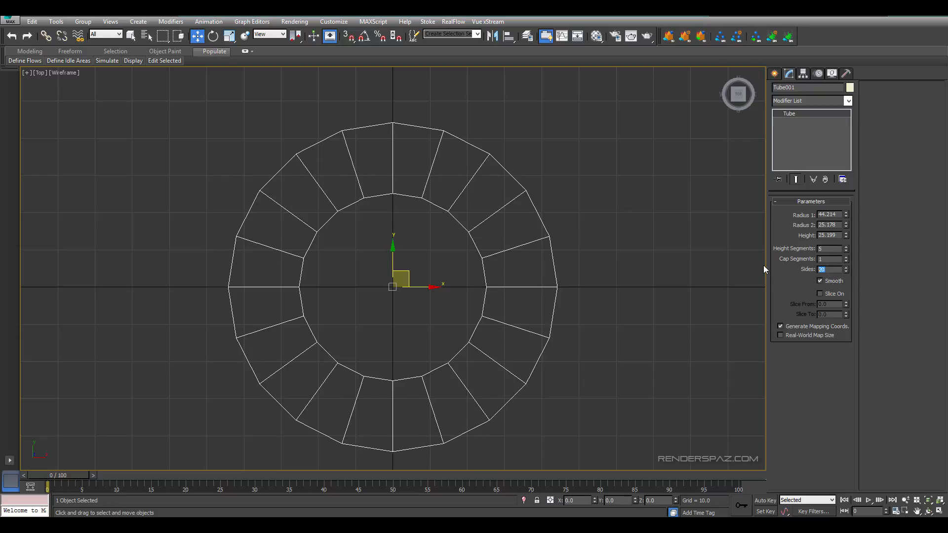
pyautogui.press('BackSpace')
pyautogui.write('156')
pyautogui.press('Return')
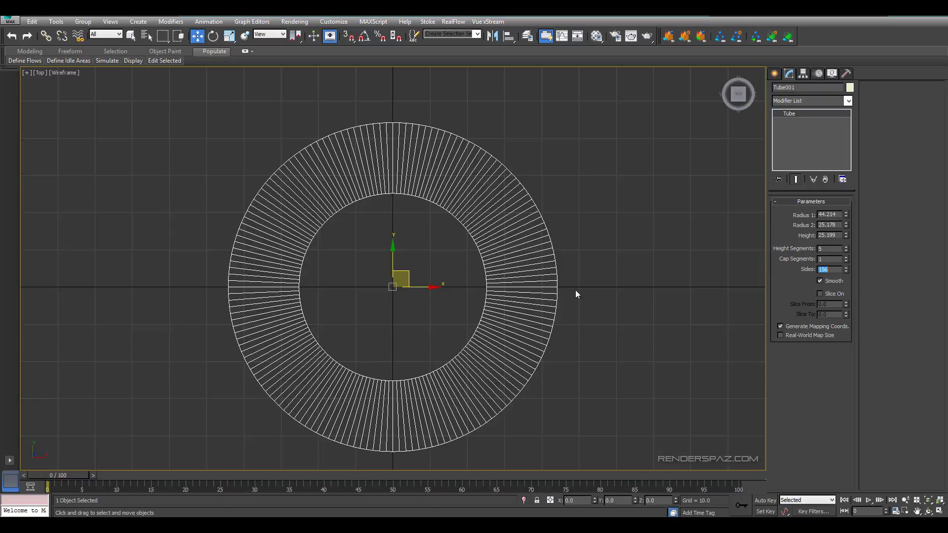
pyautogui.moveTo(510, 250); pyautogui.dragTo(492, 236, button='middle')
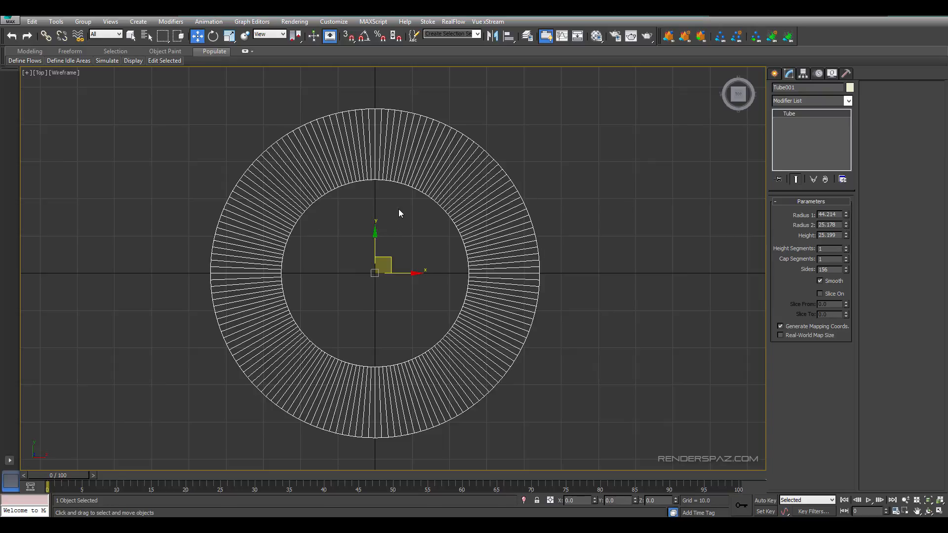
# - Flatten the tube into a thin disc by setting its height to 1.5, checking it from the Front view
pyautogui.keyDown('alt'); pyautogui.moveTo(400, 213); pyautogui.dragTo(493, 230, button='middle'); pyautogui.keyUp('alt')
pyautogui.press('f')
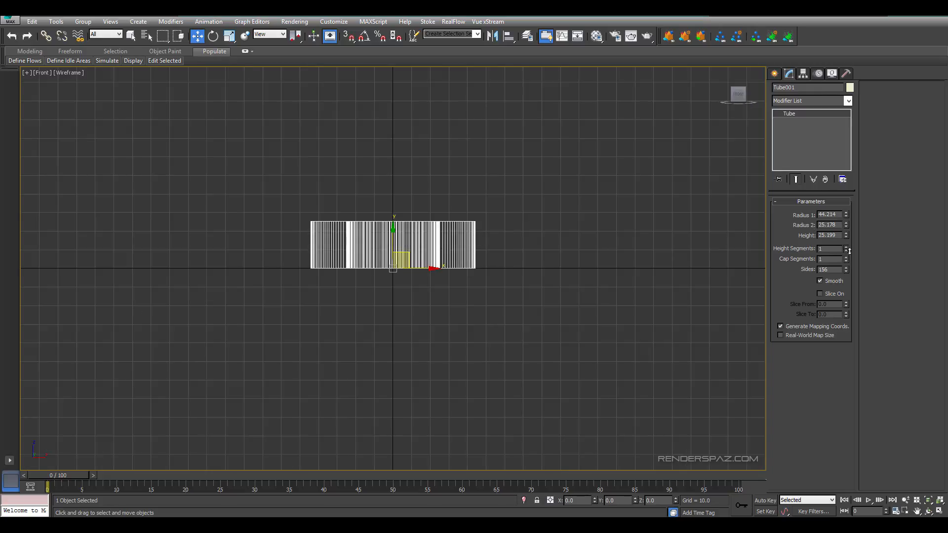
pyautogui.moveTo(845, 235); pyautogui.dragTo(845, 282)
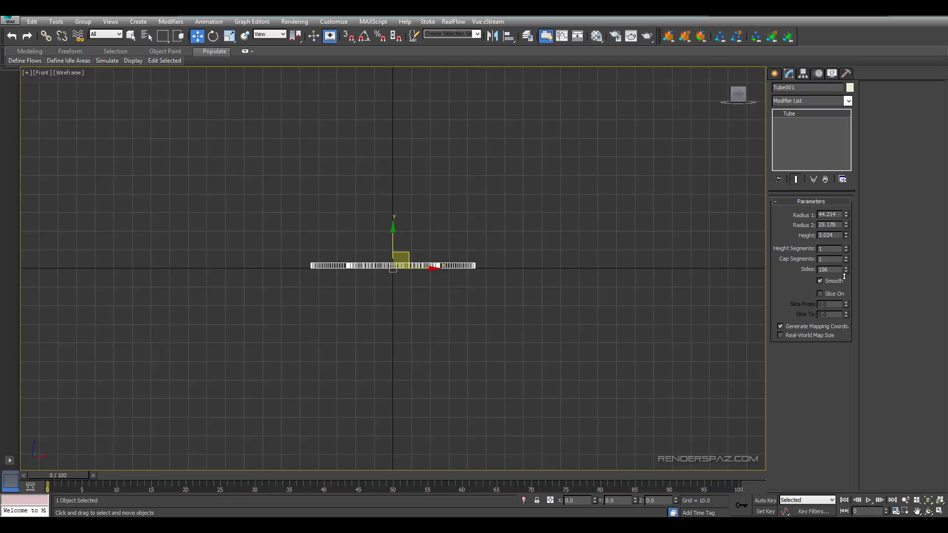
pyautogui.click(540, 291)
pyautogui.scroll(5, 508, 289)
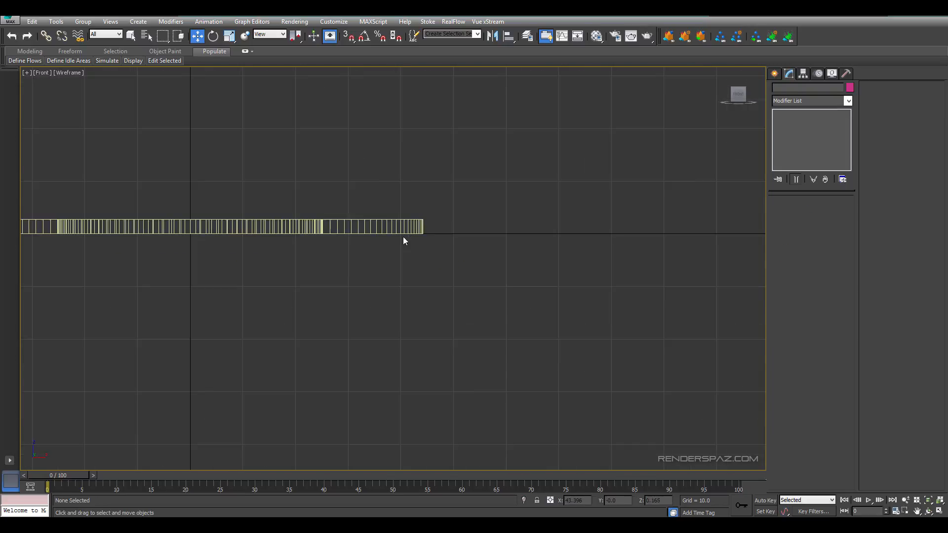
pyautogui.scroll(2, 403, 236)
pyautogui.click(418, 204)
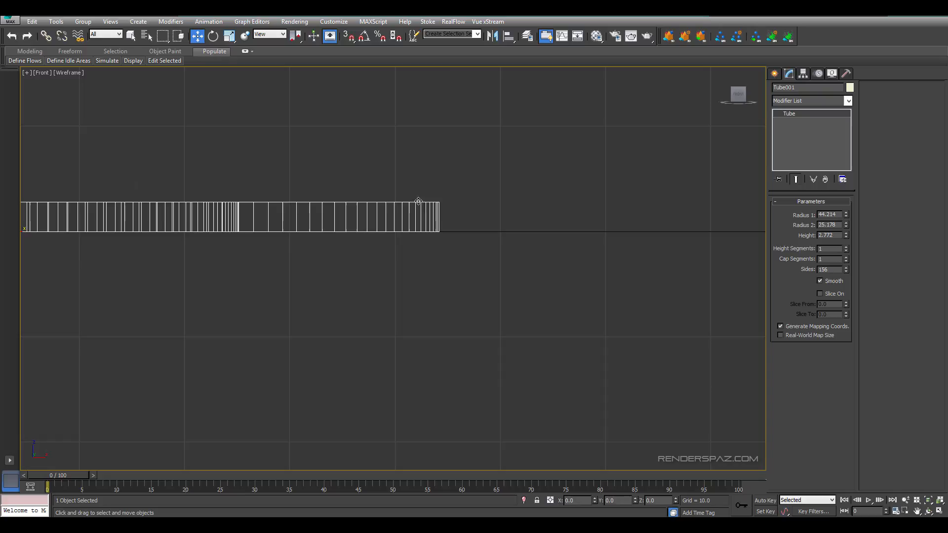
pyautogui.doubleClick(838, 236)
pyautogui.write('1.5')
pyautogui.press('Return')
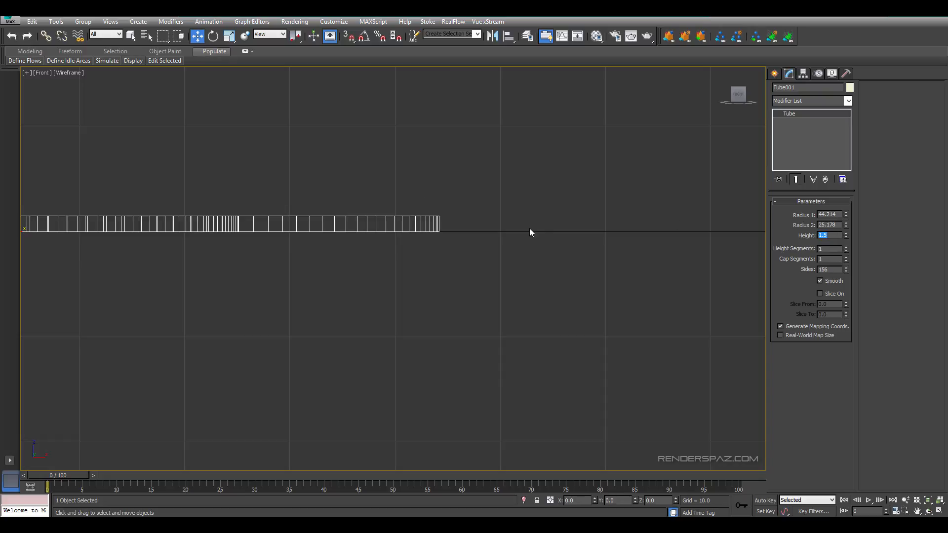
# - Set the tube's inner radius (Radius 2) to 24 while viewing it from the Top
pyautogui.moveTo(375, 292); pyautogui.dragTo(603, 323, button='middle')
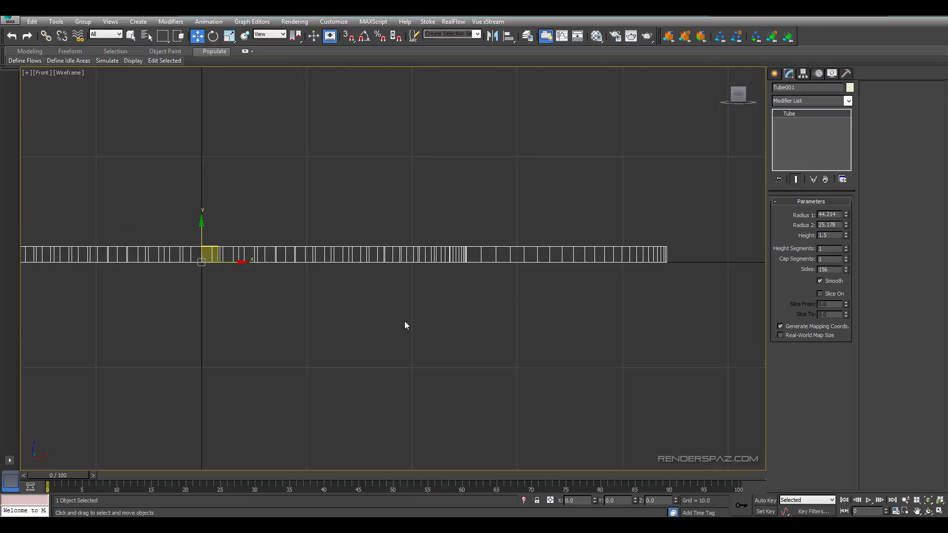
pyautogui.click(363, 310)
pyautogui.press('t')
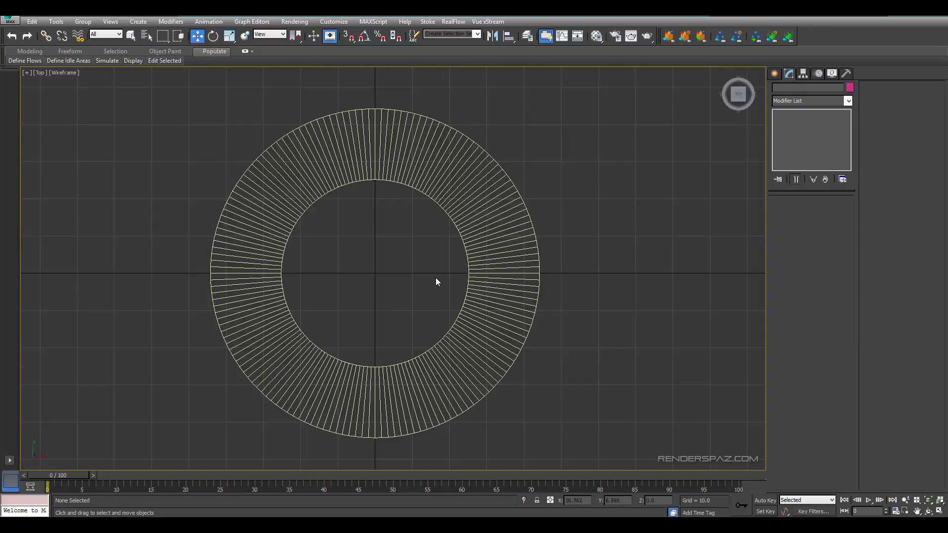
pyautogui.click(446, 183)
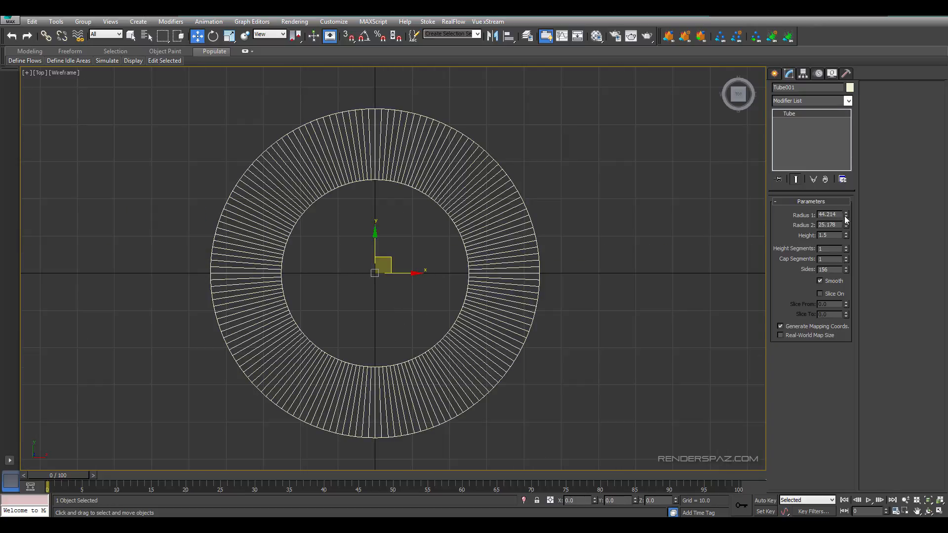
pyautogui.moveTo(845, 227); pyautogui.dragTo(636, 204)
pyautogui.write('14')
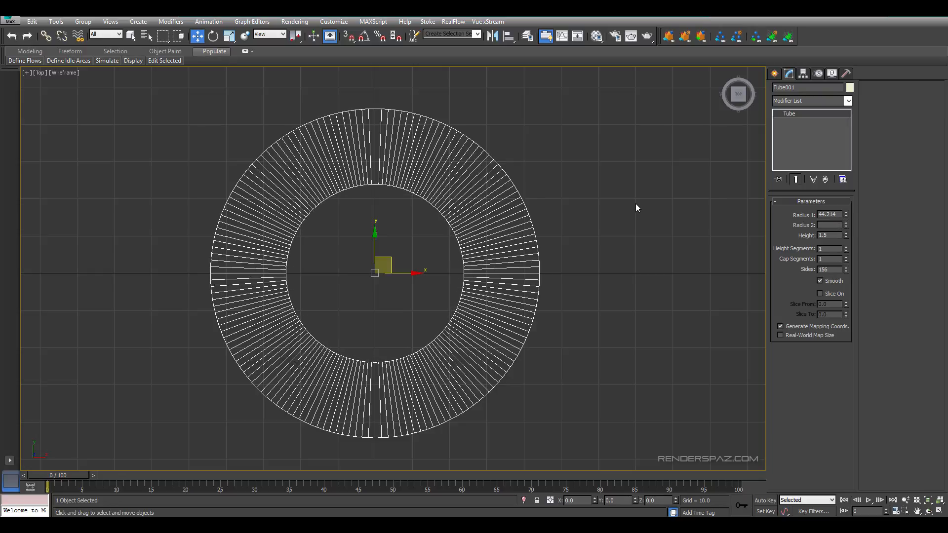
pyautogui.press('Return')
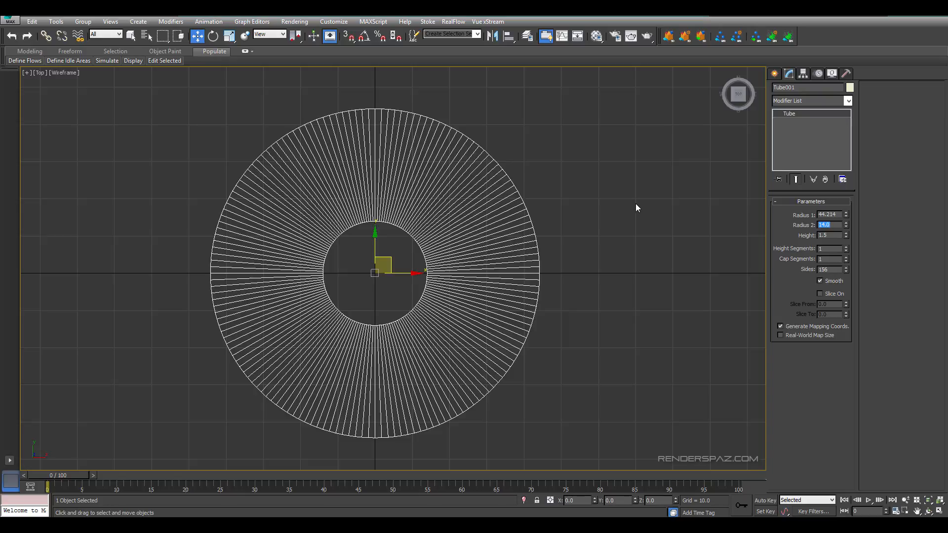
pyautogui.write('24')
pyautogui.press('Return')
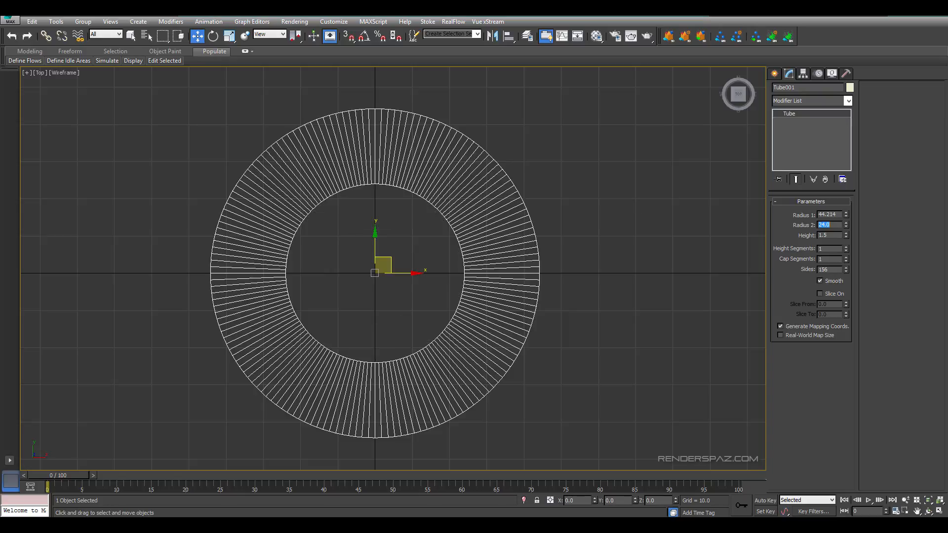
# - Set the tube's outer radius (Radius 1) to 45 and deselect the tube
pyautogui.moveTo(846, 214); pyautogui.dragTo(726, 204)
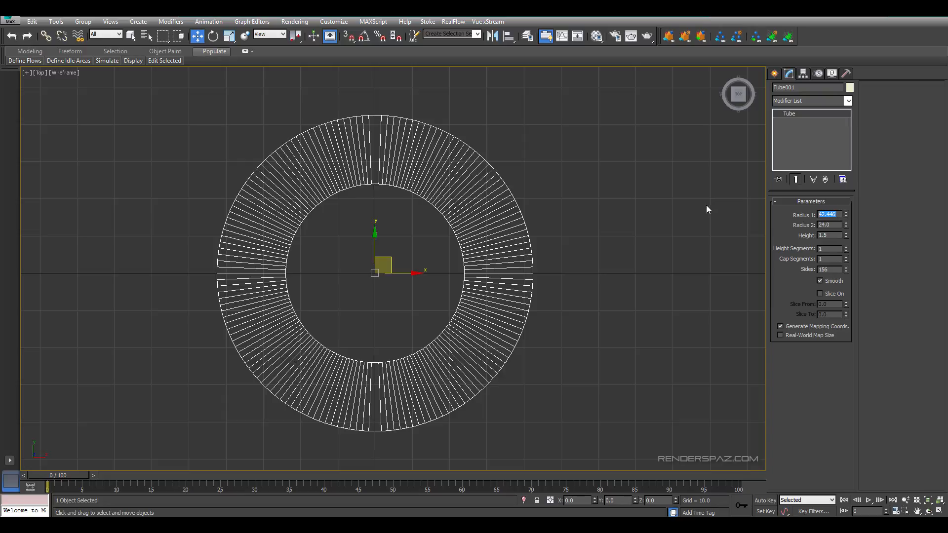
pyautogui.write('45')
pyautogui.press('Return')
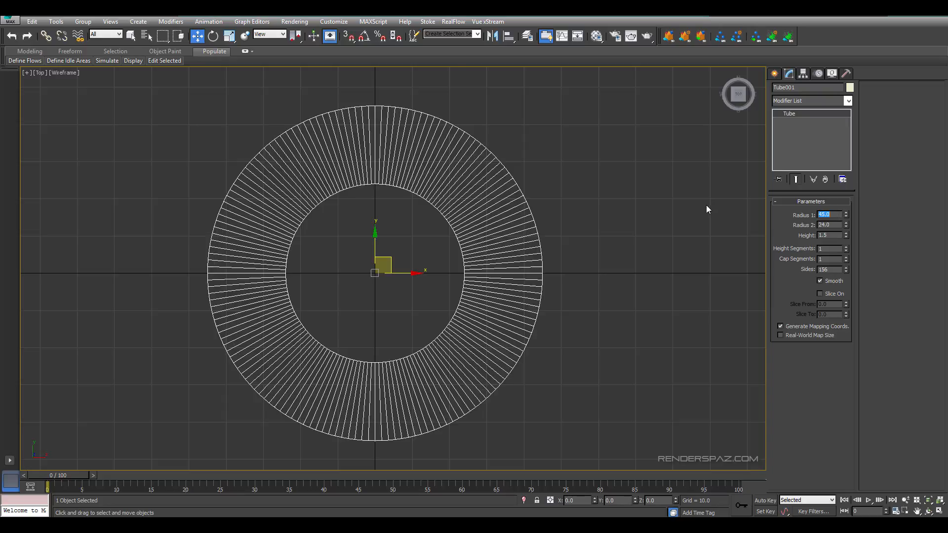
pyautogui.rightClick(625, 176)
pyautogui.click(567, 163)
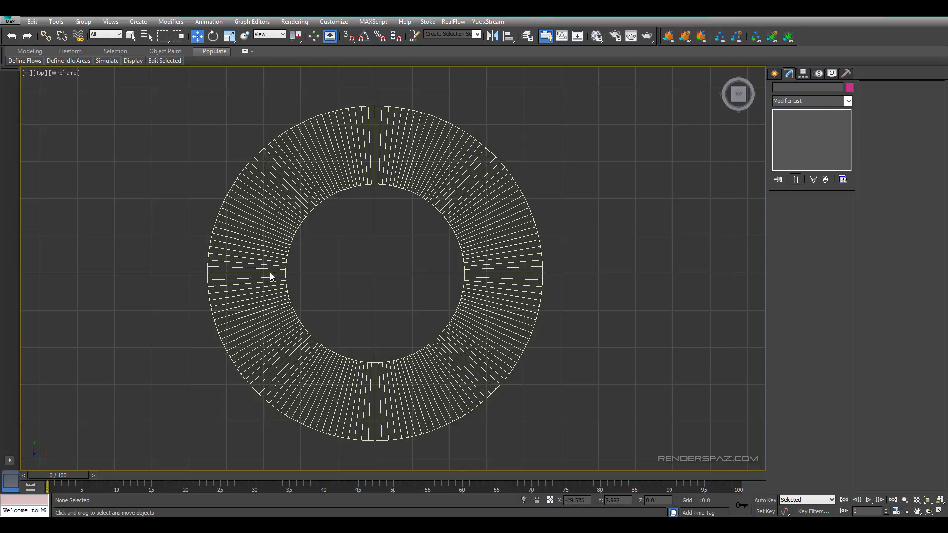
# - Examine the resized tube's proportions in the Top, Front and Perspective views
pyautogui.moveTo(282, 233); pyautogui.dragTo(364, 225, button='middle')
pyautogui.click(475, 166)
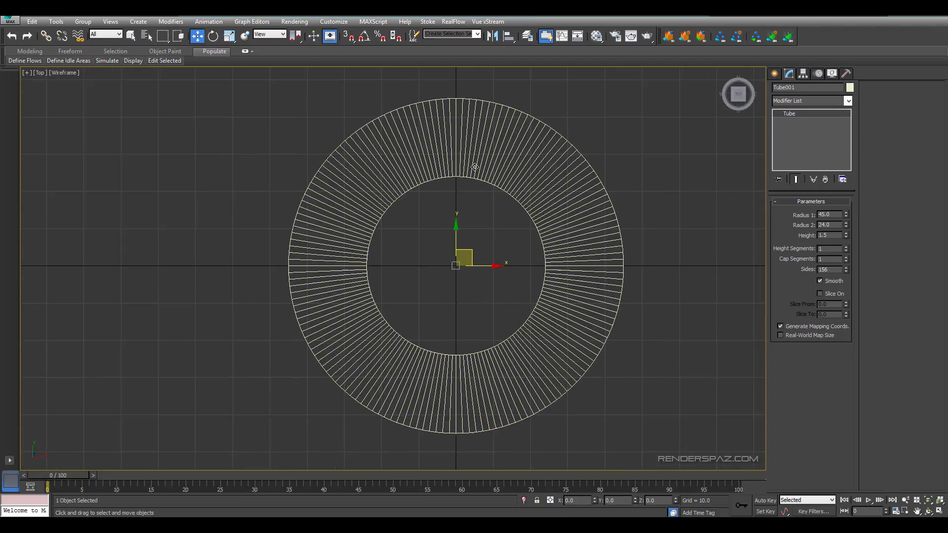
pyautogui.moveTo(520, 309); pyautogui.dragTo(516, 319, button='middle')
pyautogui.press('f')
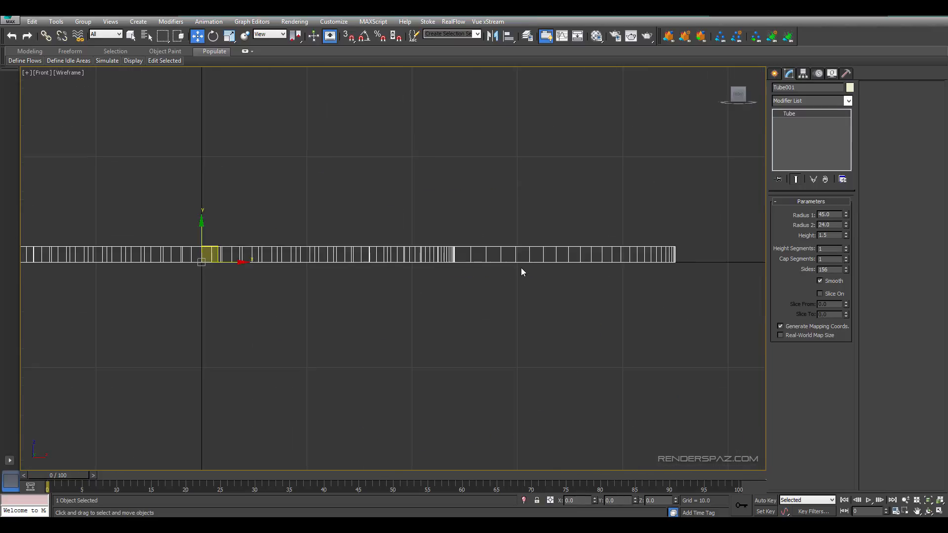
pyautogui.press('t')
pyautogui.moveTo(496, 264); pyautogui.dragTo(478, 345, button='middle')
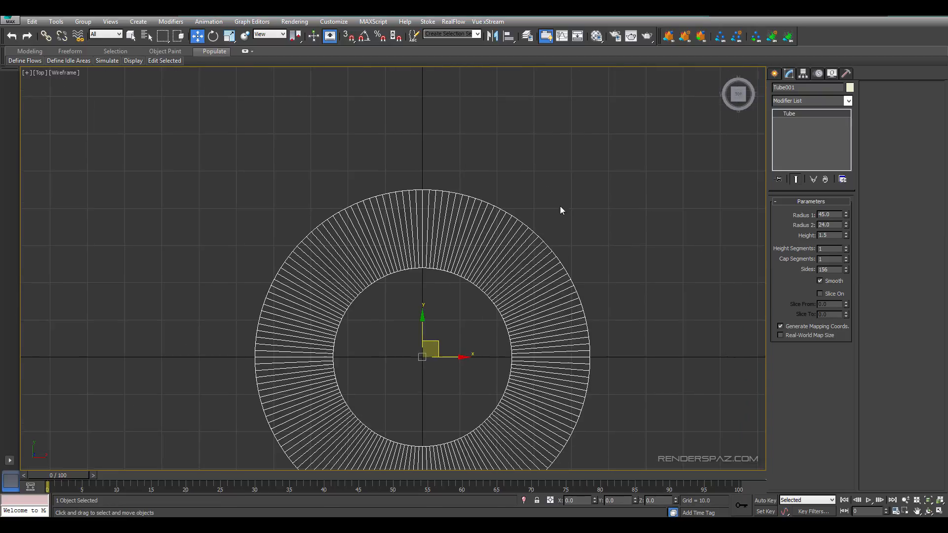
pyautogui.click(560, 207)
pyautogui.moveTo(482, 239); pyautogui.dragTo(523, 156, button='middle')
pyautogui.scroll(-2, 543, 203)
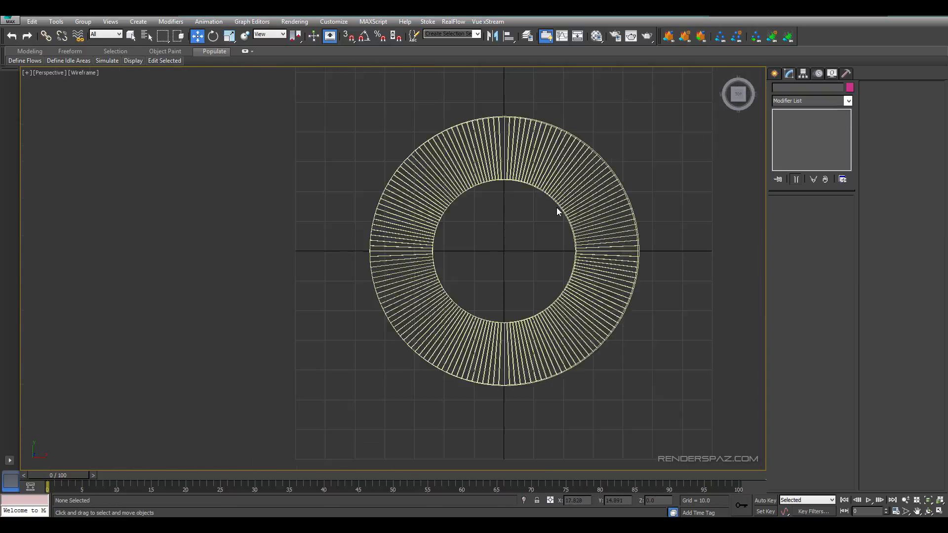
# - Examine the shaded disc from an angle in Perspective and from above in the Top view
pyautogui.press('p')
pyautogui.press('F3')
pyautogui.keyDown('alt'); pyautogui.moveTo(546, 246); pyautogui.dragTo(389, 284, button='middle'); pyautogui.keyUp('alt')
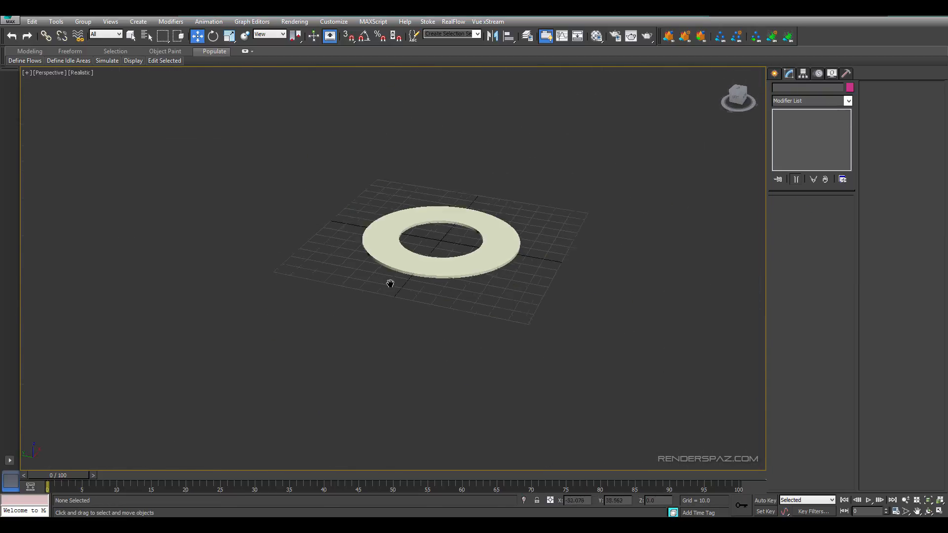
pyautogui.scroll(4, 317, 201)
pyautogui.moveTo(584, 354); pyautogui.dragTo(404, 305, button='middle')
pyautogui.moveTo(559, 290)
pyautogui.keyDown('alt'); pyautogui.mouseDown(button='middle')
pyautogui.moveTo(545, 311)
pyautogui.moveTo(545, 278)
pyautogui.mouseUp(button='middle'); pyautogui.keyUp('alt')
pyautogui.press('t')
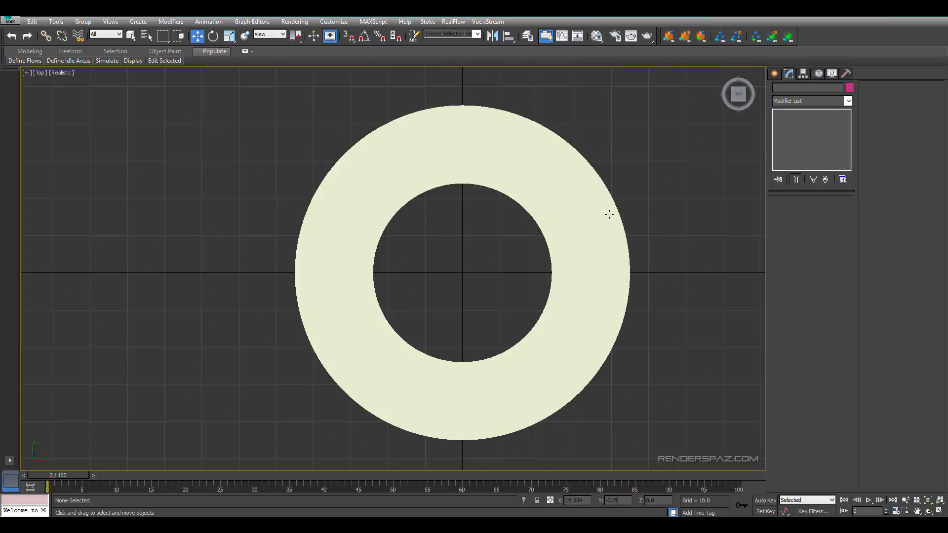
pyautogui.press('F3')
pyautogui.press('F3')
pyautogui.moveTo(581, 222); pyautogui.dragTo(571, 299, button='middle')
# - Bring up the standard primitives for creation and check the drilled-hole pattern on the reference rotor image in the browser
pyautogui.click(774, 73)
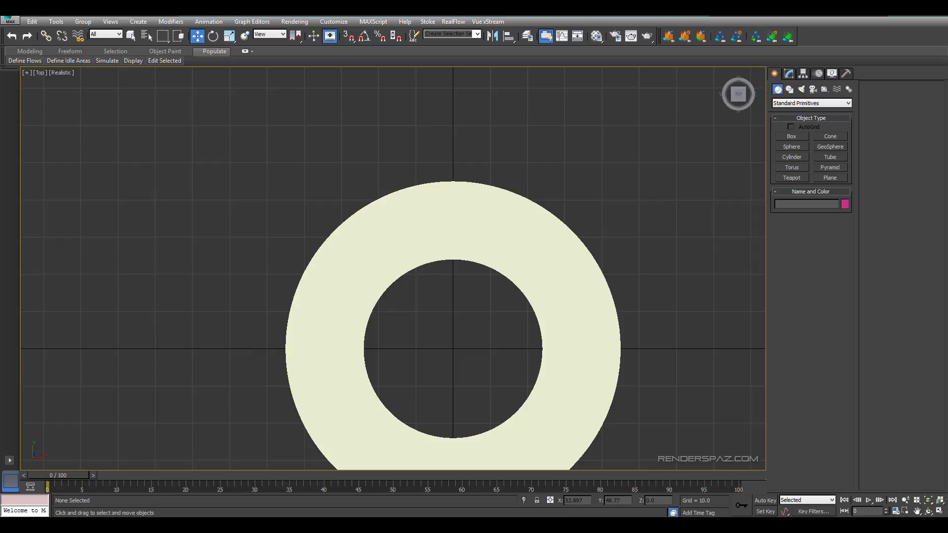
pyautogui.moveTo(430, 253); pyautogui.dragTo(410, 166, button='middle')
pyautogui.scroll(3, 450, 214)
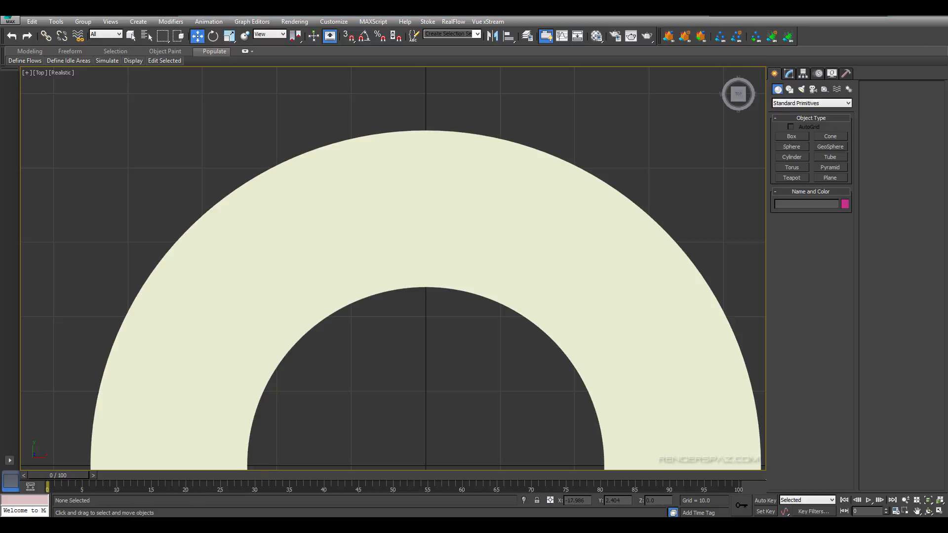
pyautogui.hotkey('alt', 'Tab')
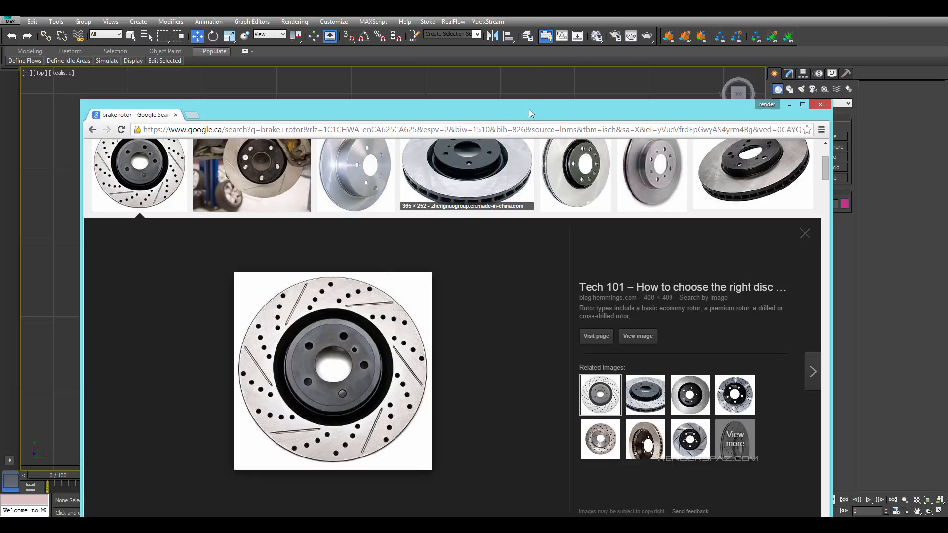
pyautogui.moveTo(531, 114); pyautogui.dragTo(547, 27)
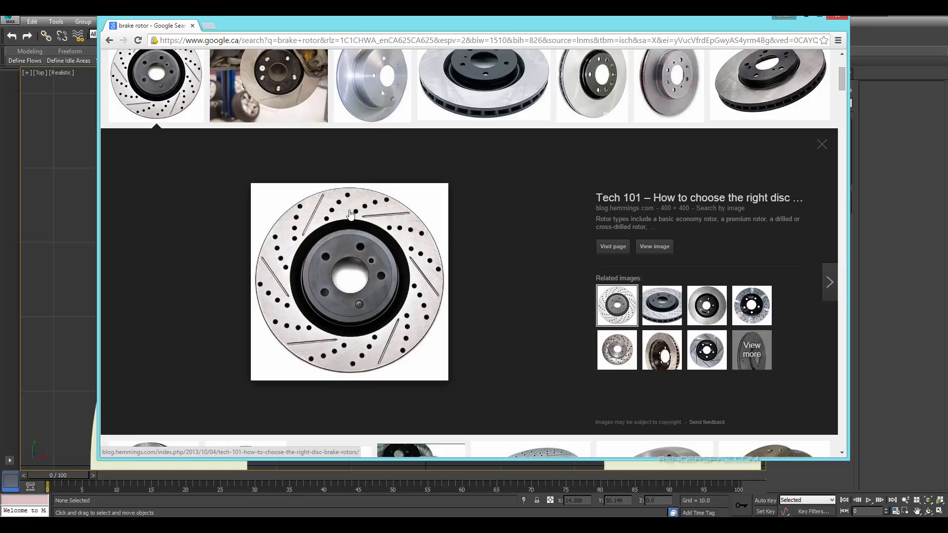
pyautogui.moveTo(426, 26); pyautogui.dragTo(947, 80)
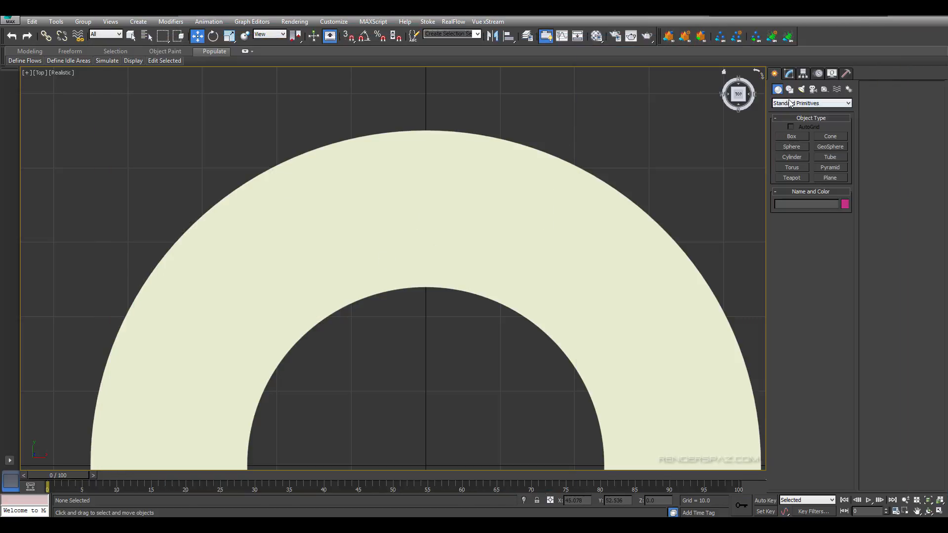
# - Create a cylinder of about 0.74 radius and 5.14 height just outside the disc's inner edge, on the vertical centre axis, in the Top view
pyautogui.click(790, 158)
pyautogui.press('F3')
pyautogui.scroll(3, 430, 273)
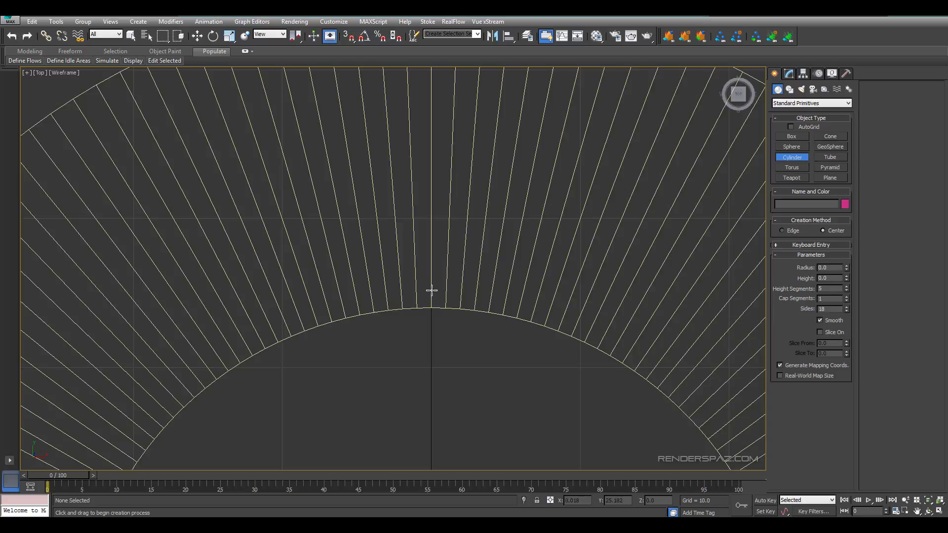
pyautogui.moveTo(431, 290); pyautogui.dragTo(439, 282)
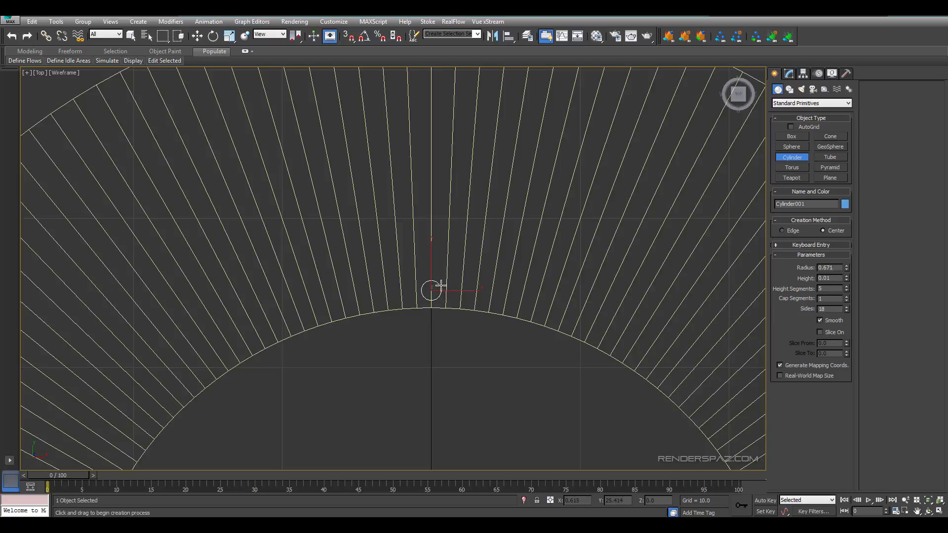
pyautogui.click(448, 209)
# - Lower the cylinder to about Z -2.04 so it passes completely through the disc, working in the shaded Perspective view
pyautogui.press('p')
pyautogui.scroll(-2, 489, 296)
pyautogui.keyDown('alt'); pyautogui.moveTo(484, 305); pyautogui.dragTo(523, 262, button='middle'); pyautogui.keyUp('alt')
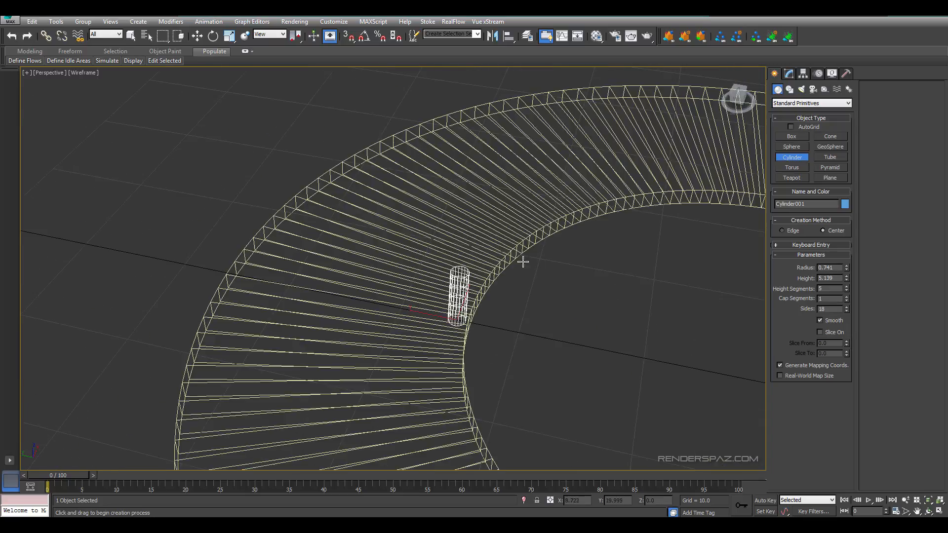
pyautogui.press('F3')
pyautogui.keyDown('alt'); pyautogui.moveTo(461, 314); pyautogui.dragTo(408, 298, button='middle'); pyautogui.keyUp('alt')
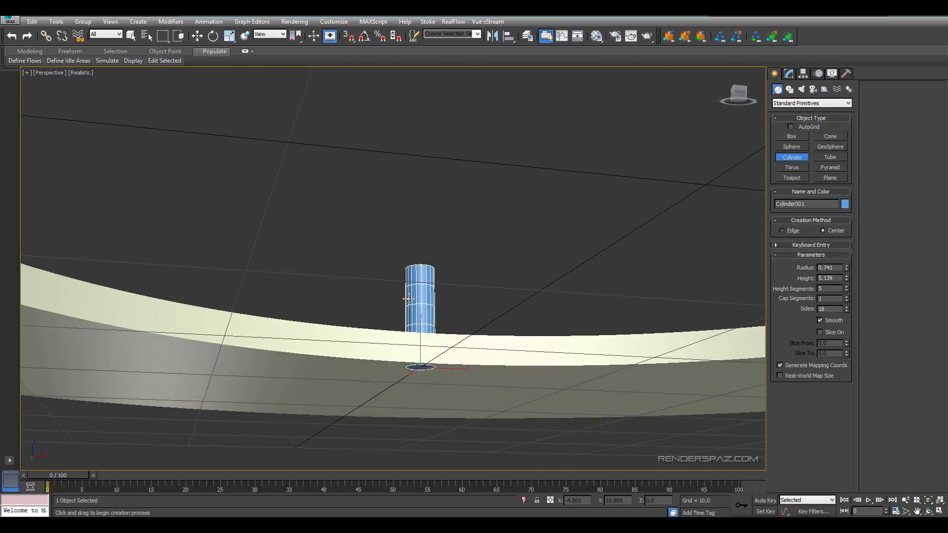
pyautogui.click(196, 36)
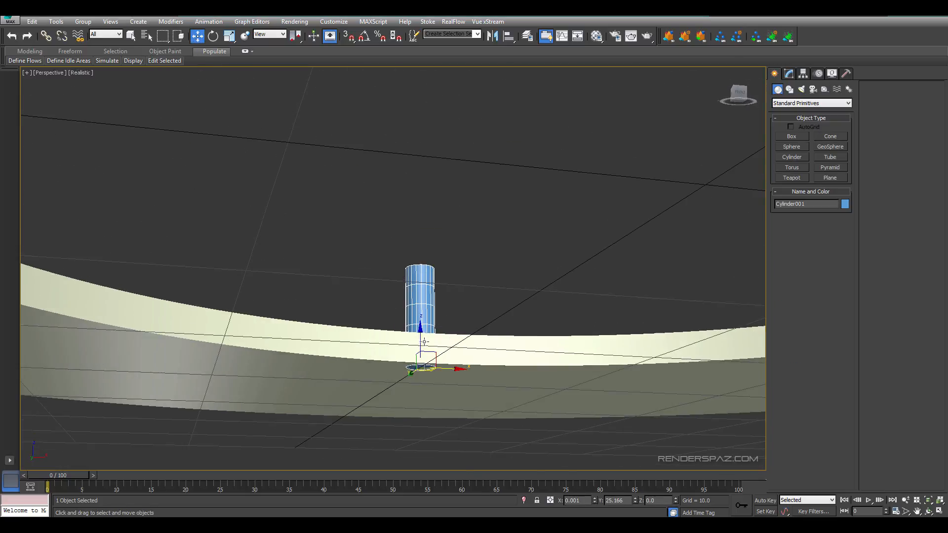
pyautogui.moveTo(424, 342); pyautogui.dragTo(424, 379)
pyautogui.keyDown('alt'); pyautogui.moveTo(424, 379); pyautogui.dragTo(410, 277, button='middle'); pyautogui.keyUp('alt')
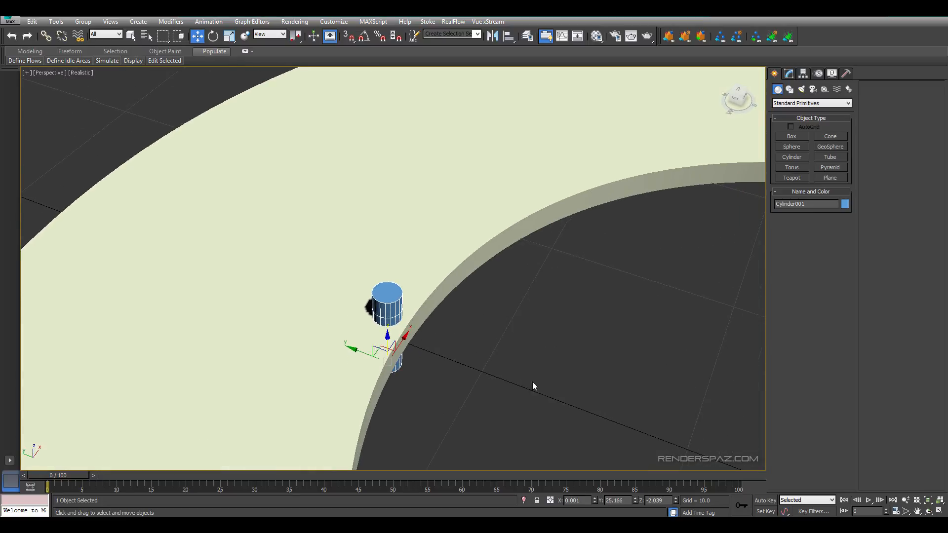
# - Set the cylinder's height segments to 1 and its sides to 56
pyautogui.click(788, 73)
pyautogui.doubleClick(828, 253)
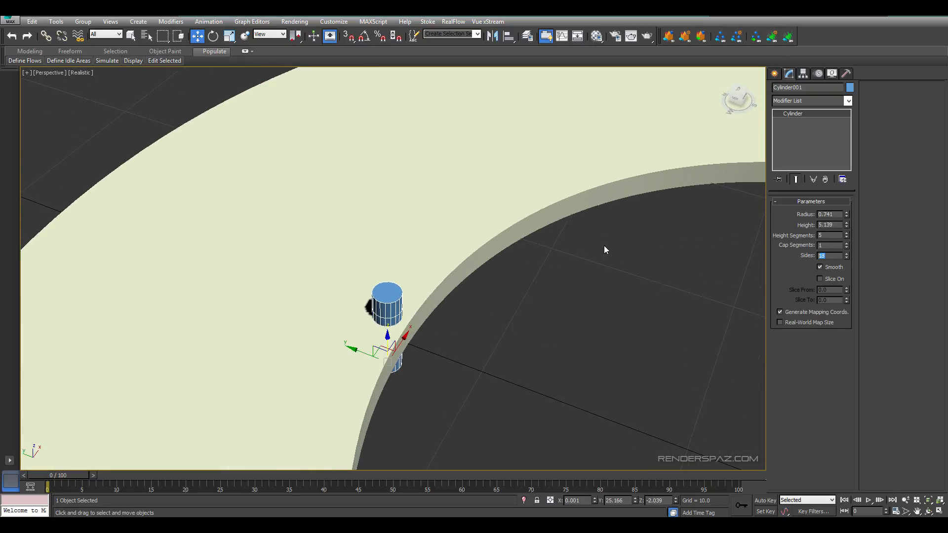
pyautogui.press('BackSpace')
pyautogui.write('56')
pyautogui.press('Return')
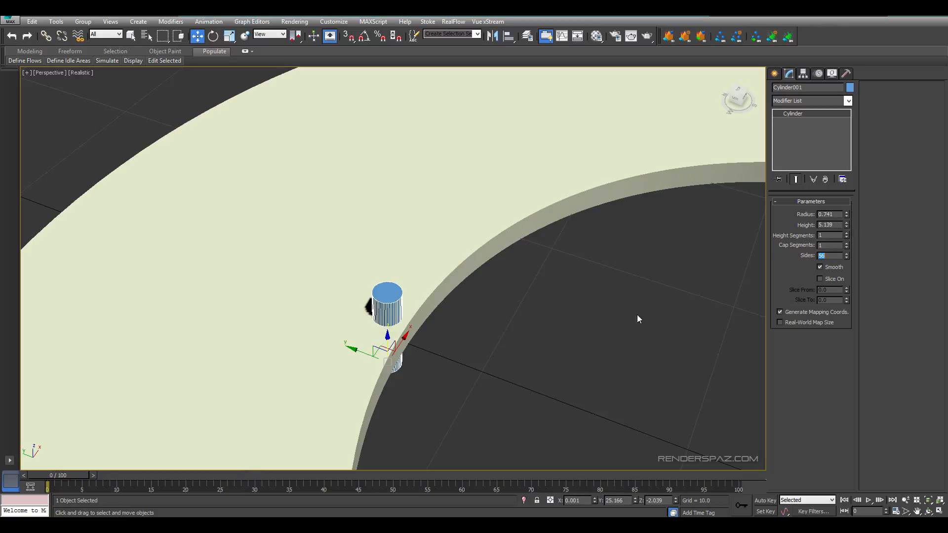
# - Raise the cylinder slightly to about Z -1.65 so it extends through both faces of the disc
pyautogui.keyDown('alt'); pyautogui.moveTo(574, 328); pyautogui.dragTo(486, 296, button='middle'); pyautogui.keyUp('alt')
pyautogui.keyDown('alt'); pyautogui.moveTo(362, 340); pyautogui.dragTo(387, 370, button='middle'); pyautogui.keyUp('alt')
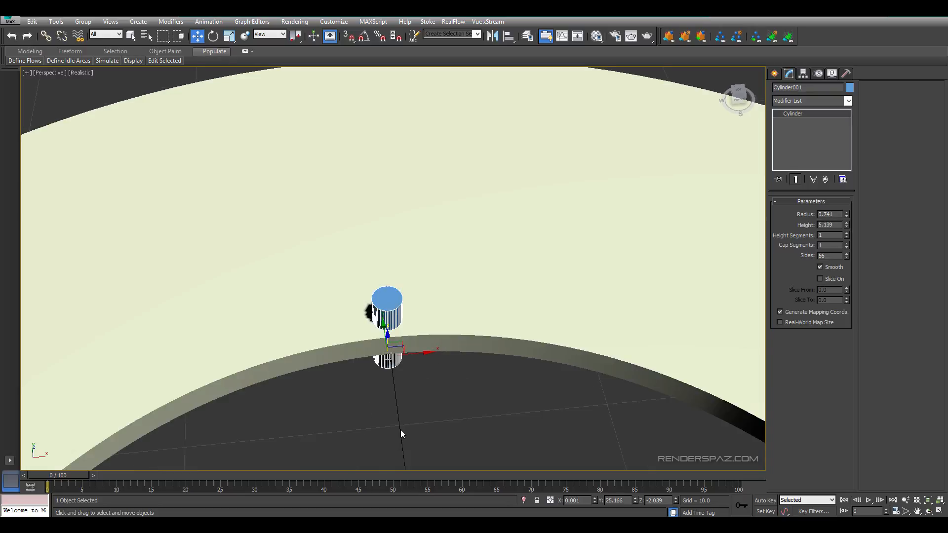
pyautogui.keyDown('alt'); pyautogui.moveTo(382, 368); pyautogui.dragTo(379, 337, button='middle'); pyautogui.keyUp('alt')
pyautogui.moveTo(388, 339); pyautogui.dragTo(387, 337)
# - Enlarge the cylinder's radius to about 0.96 and move it away from the disc's inner edge to about Y 26.4 in the Top view
pyautogui.press('t')
pyautogui.press('F3')
pyautogui.scroll(-4, 440, 305)
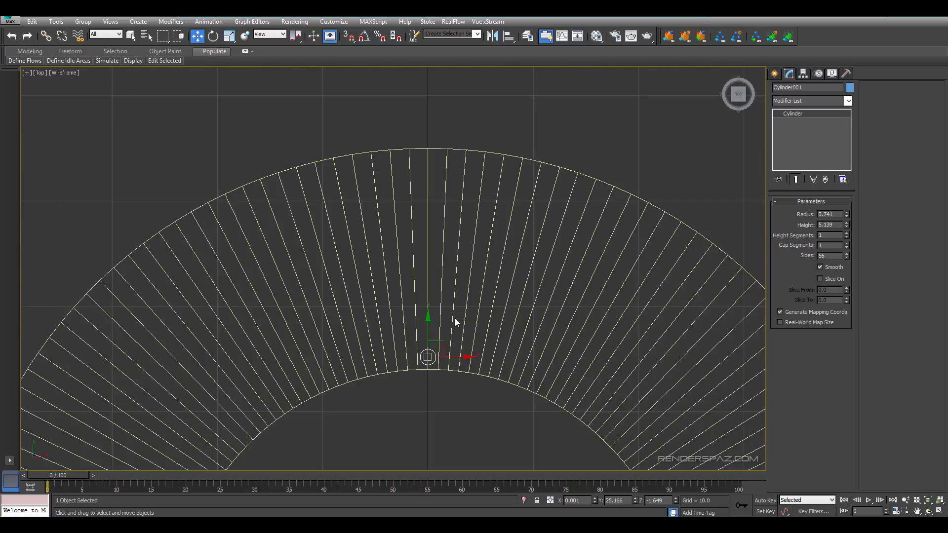
pyautogui.scroll(2, 441, 312)
pyautogui.moveTo(441, 312); pyautogui.dragTo(465, 317, button='middle')
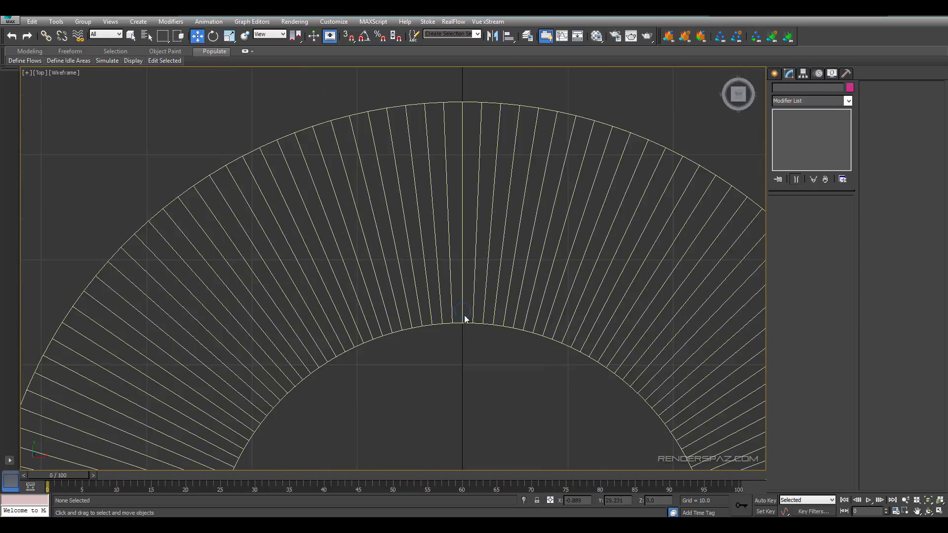
pyautogui.click(467, 310)
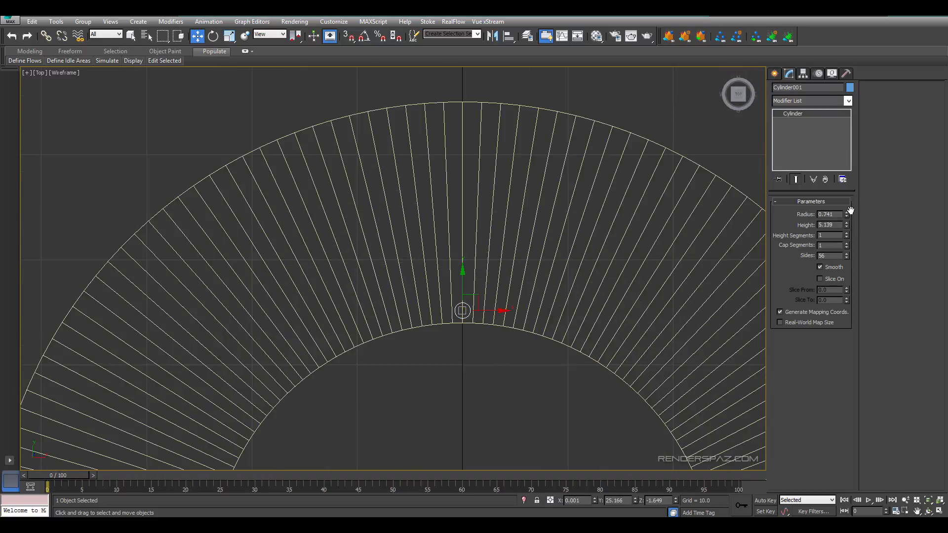
pyautogui.moveTo(847, 216); pyautogui.dragTo(850, 204)
pyautogui.moveTo(462, 284); pyautogui.dragTo(463, 271)
# - Compare the cylinder's size and placement with the holes on the reference rotor in the browser, viewing the disc shaded
pyautogui.moveTo(947, 68); pyautogui.dragTo(430, 55)
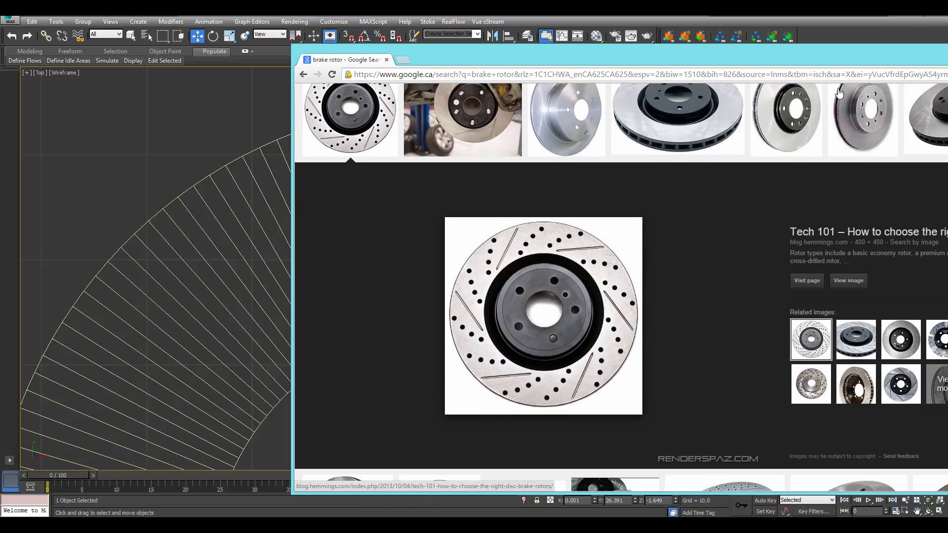
pyautogui.moveTo(710, 58); pyautogui.dragTo(947, 57)
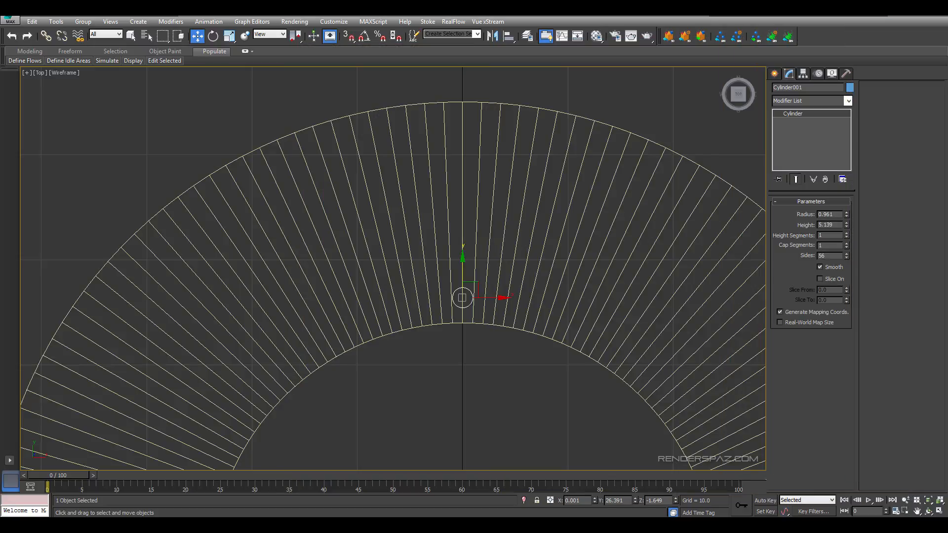
pyautogui.moveTo(505, 298)
pyautogui.mouseDown(button='middle')
pyautogui.moveTo(392, 336)
pyautogui.moveTo(483, 290)
pyautogui.mouseUp(button='middle')
pyautogui.press('F3')
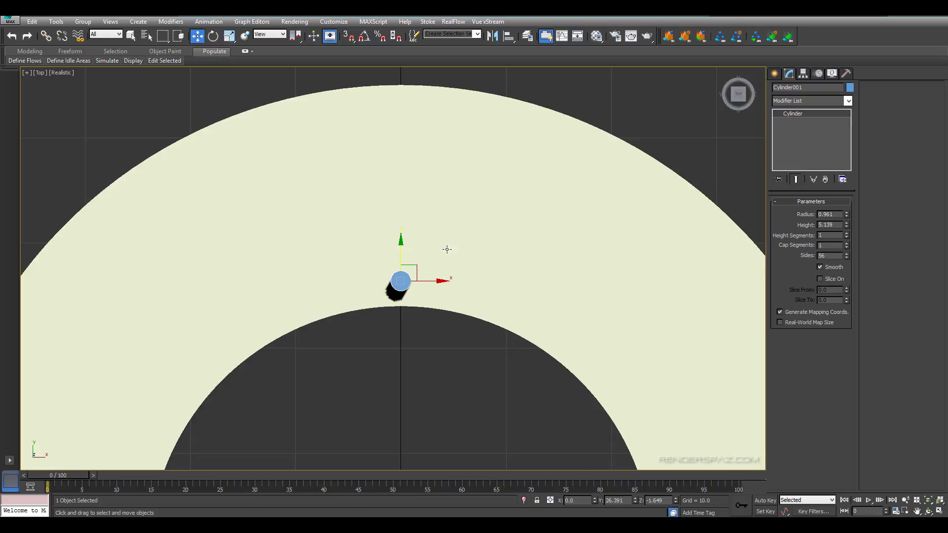
# - Try to clone the cylinder as three copies spaced diagonally toward the disc's outer edge
pyautogui.moveTo(425, 266)
pyautogui.keyDown('shift'); pyautogui.mouseDown()
pyautogui.moveTo(414, 271)
pyautogui.moveTo(451, 232)
pyautogui.mouseUp(); pyautogui.keyUp('shift')
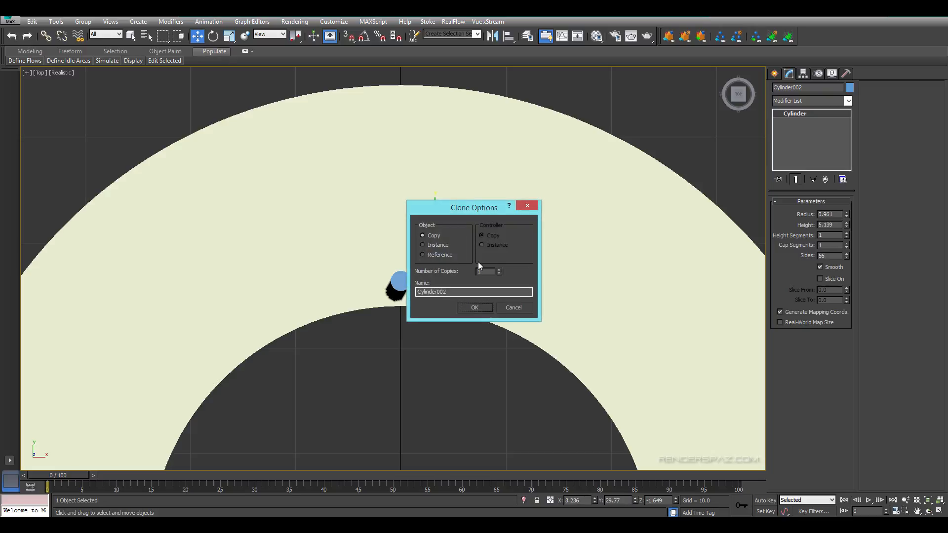
pyautogui.click(477, 310)
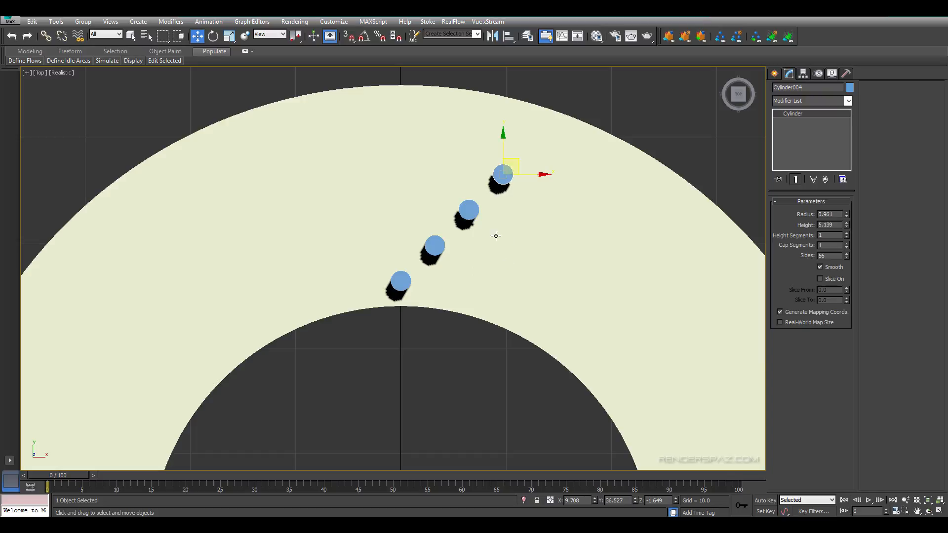
pyautogui.hotkey('ctrl', 'z')
pyautogui.keyDown('shift'); pyautogui.moveTo(414, 263); pyautogui.dragTo(452, 239); pyautogui.keyUp('shift')
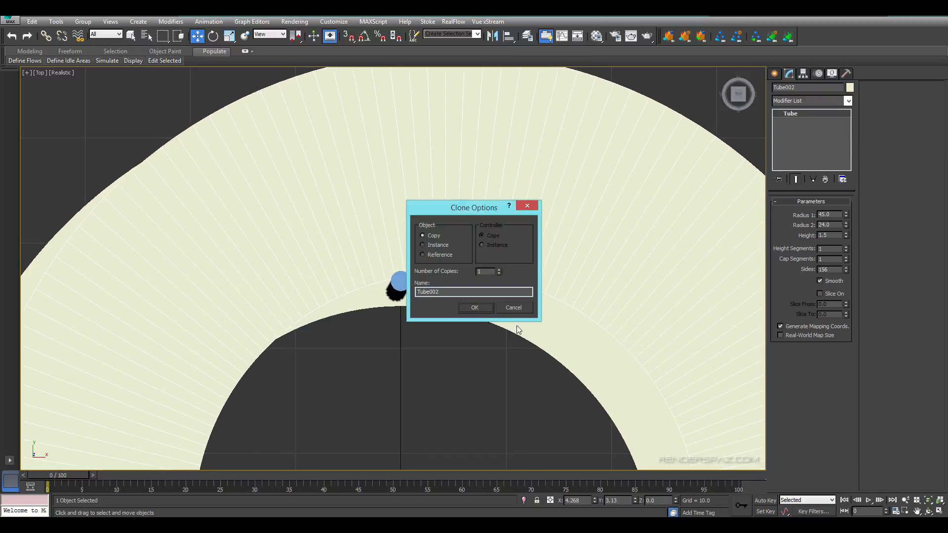
pyautogui.click(514, 311)
pyautogui.click(406, 286)
pyautogui.keyDown('shift'); pyautogui.moveTo(413, 269); pyautogui.dragTo(429, 260); pyautogui.keyUp('shift')
pyautogui.click(505, 307)
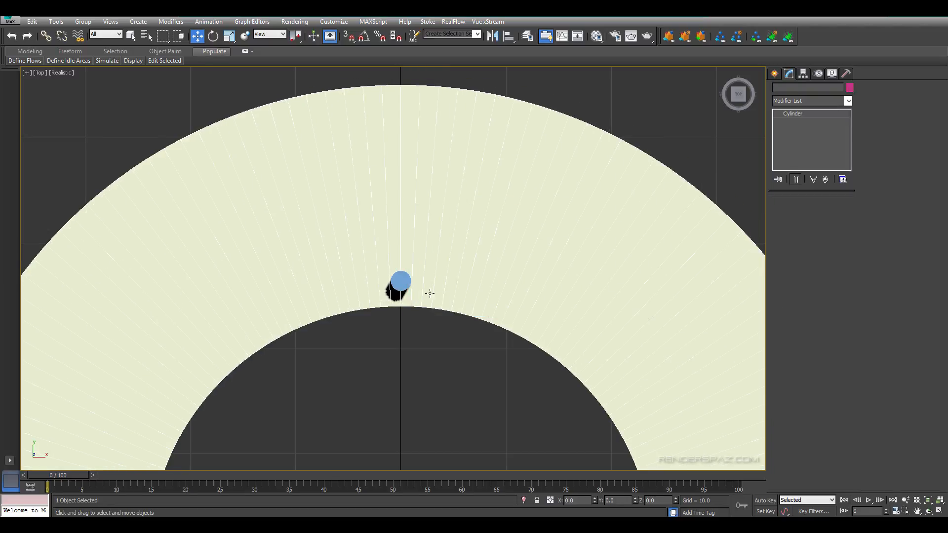
# - Clone the cylinder as 3 independent copies in an evenly spaced diagonal row toward the disc's outer edge
pyautogui.click(409, 277)
pyautogui.moveTo(415, 266)
pyautogui.keyDown('shift'); pyautogui.mouseDown()
pyautogui.moveTo(477, 227)
pyautogui.moveTo(457, 220)
pyautogui.moveTo(452, 231)
pyautogui.mouseUp(); pyautogui.keyUp('shift')
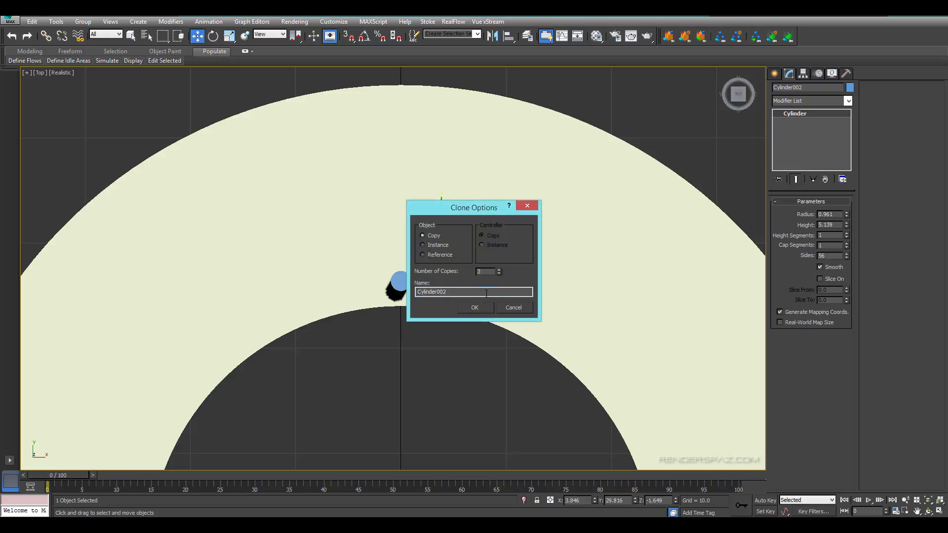
pyautogui.click(487, 308)
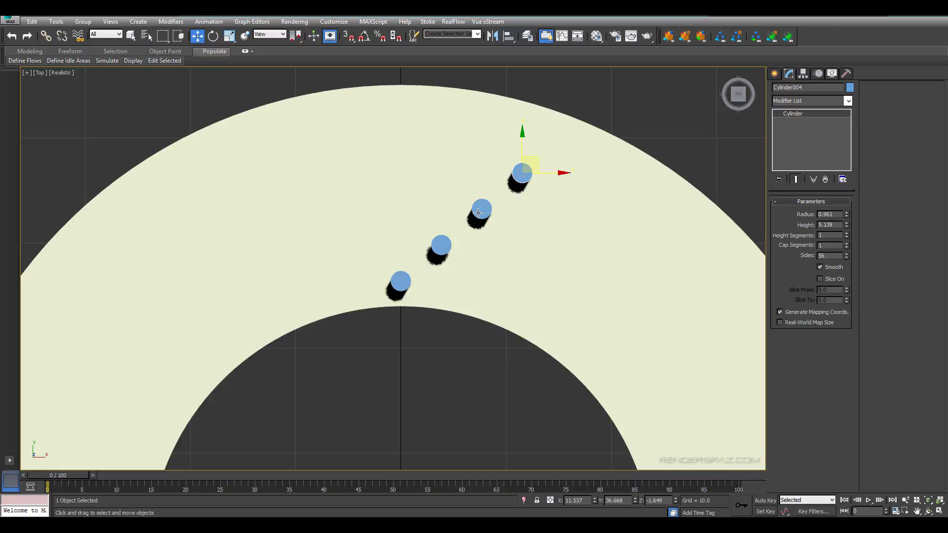
# - Scale up all four cylinders together and shift the row outward, keeping its innermost cylinder on the vertical centre axis
pyautogui.keyDown('ctrl'); pyautogui.click(479, 209); pyautogui.keyUp('ctrl')
pyautogui.keyDown('ctrl'); pyautogui.click(440, 245); pyautogui.keyUp('ctrl')
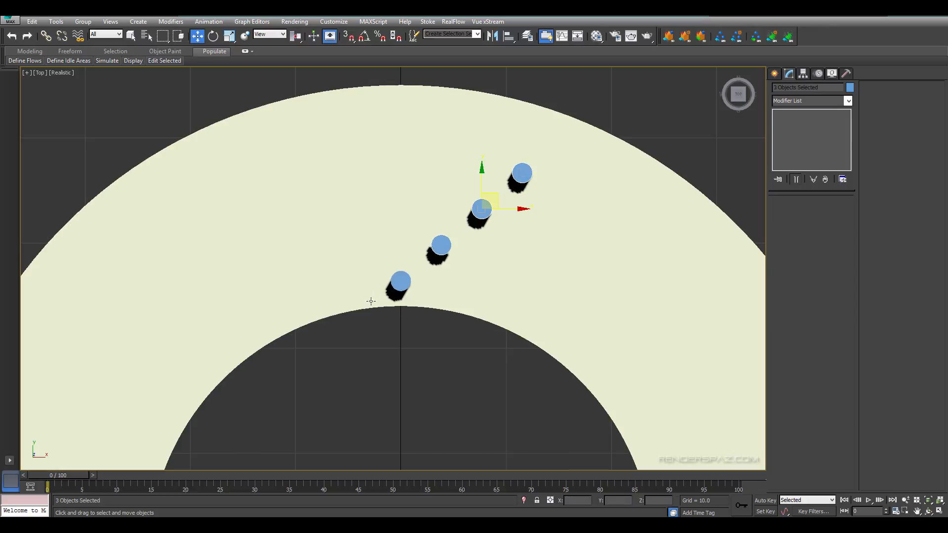
pyautogui.keyDown('ctrl'); pyautogui.click(401, 281); pyautogui.keyUp('ctrl')
pyautogui.press('r')
pyautogui.moveTo(481, 206); pyautogui.dragTo(503, 208)
pyautogui.press('w')
pyautogui.press('F3')
pyautogui.press('F3')
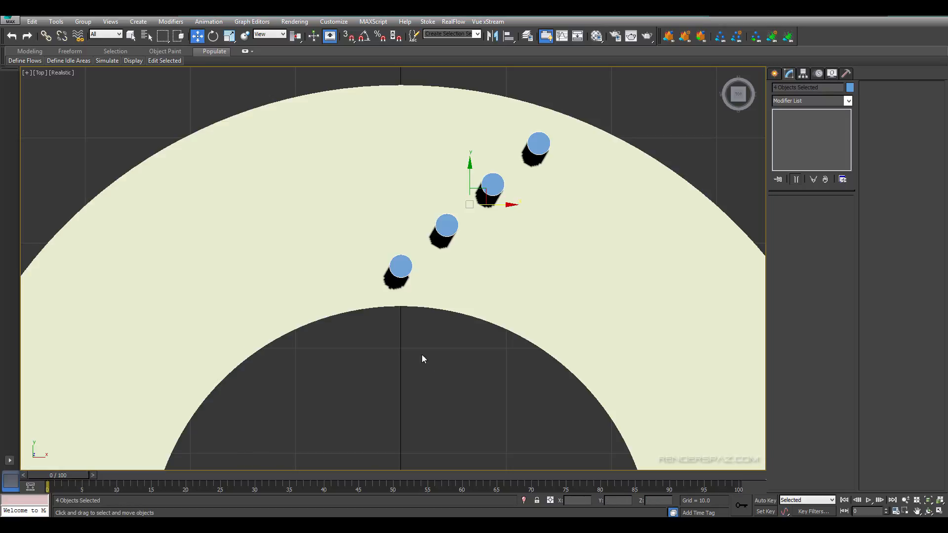
# - Shift the two middle cylinders slightly off the straight line to bow the row, placing the third at about X 8.0, Y 36.3
pyautogui.click(456, 219)
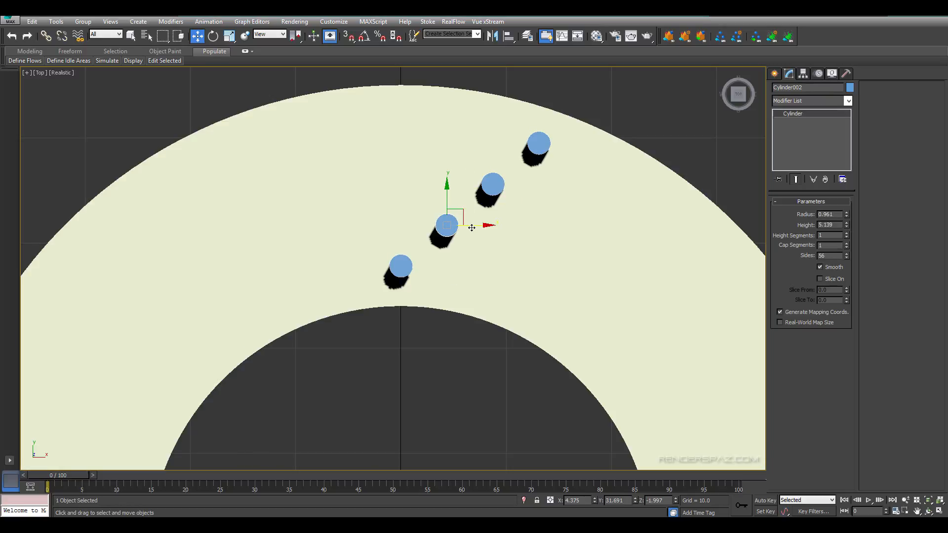
pyautogui.moveTo(460, 205); pyautogui.dragTo(454, 200)
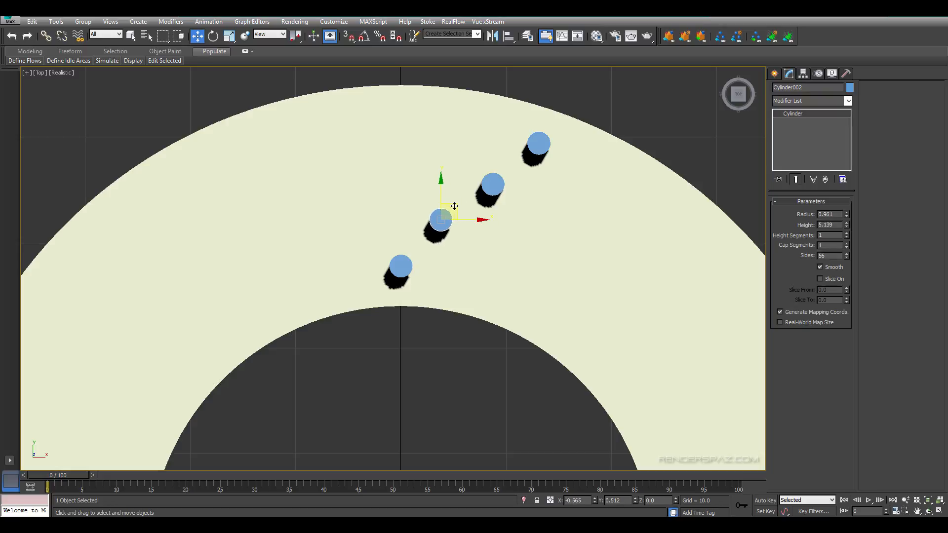
pyautogui.click(493, 184)
pyautogui.moveTo(511, 172); pyautogui.dragTo(503, 164)
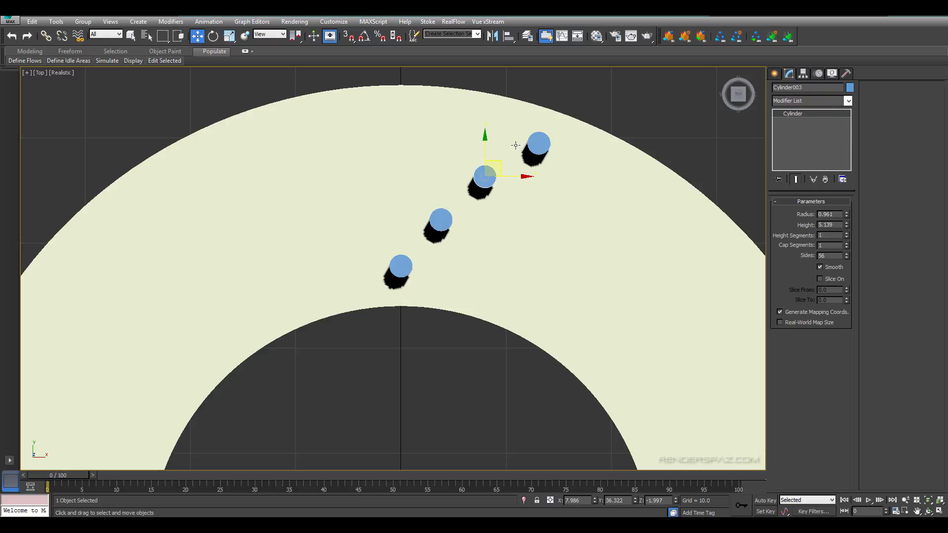
pyautogui.click(541, 149)
pyautogui.click(554, 129)
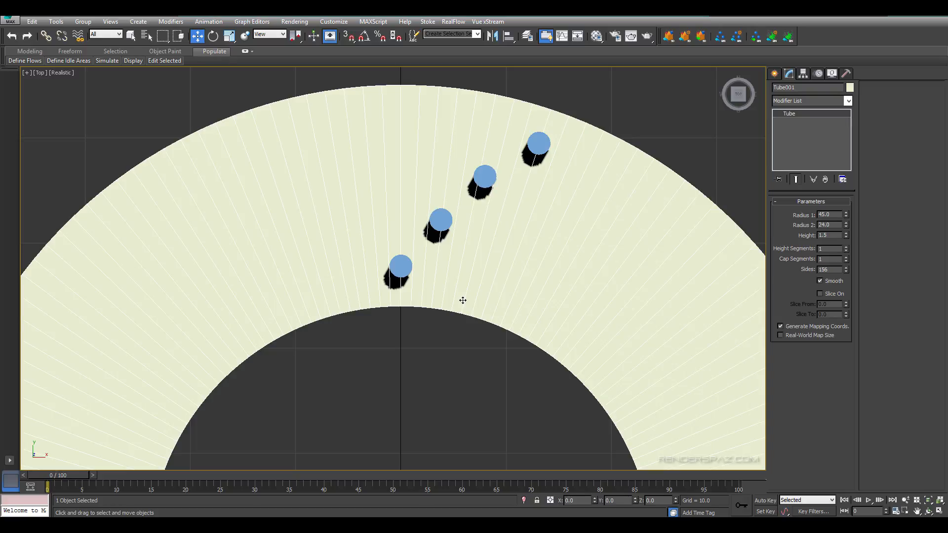
pyautogui.click(400, 267)
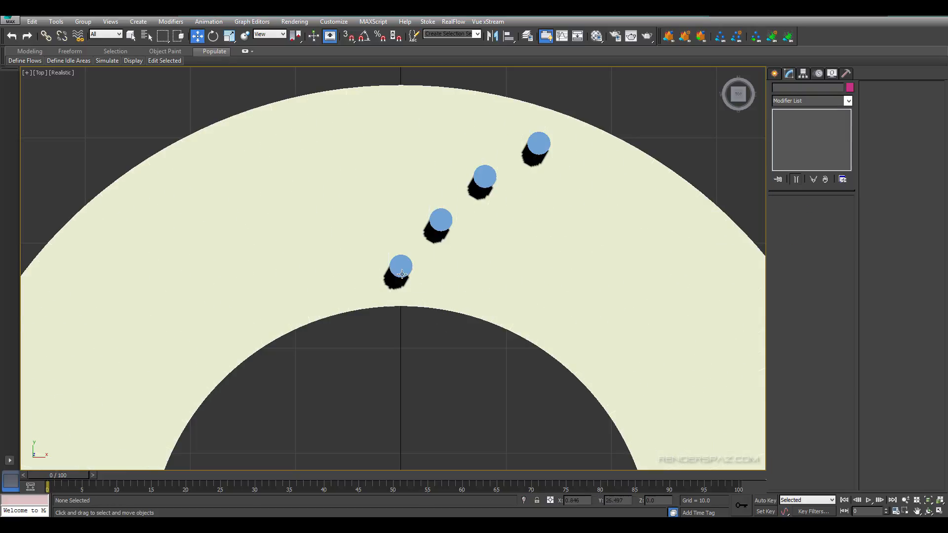
# - Shift the outermost cylinder slightly inward to about X 13.0, Y 39.55
pyautogui.click(529, 145)
pyautogui.moveTo(554, 126); pyautogui.dragTo(554, 125)
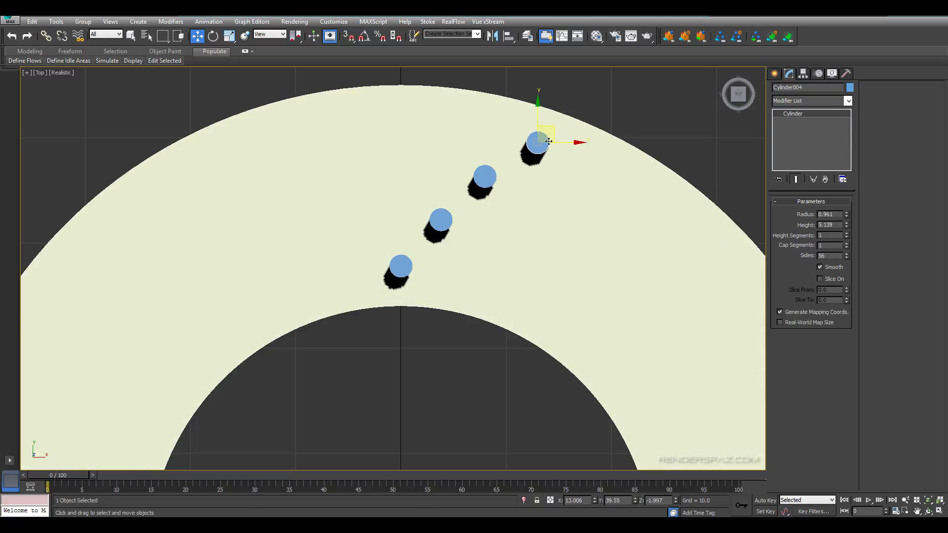
pyautogui.click(456, 376)
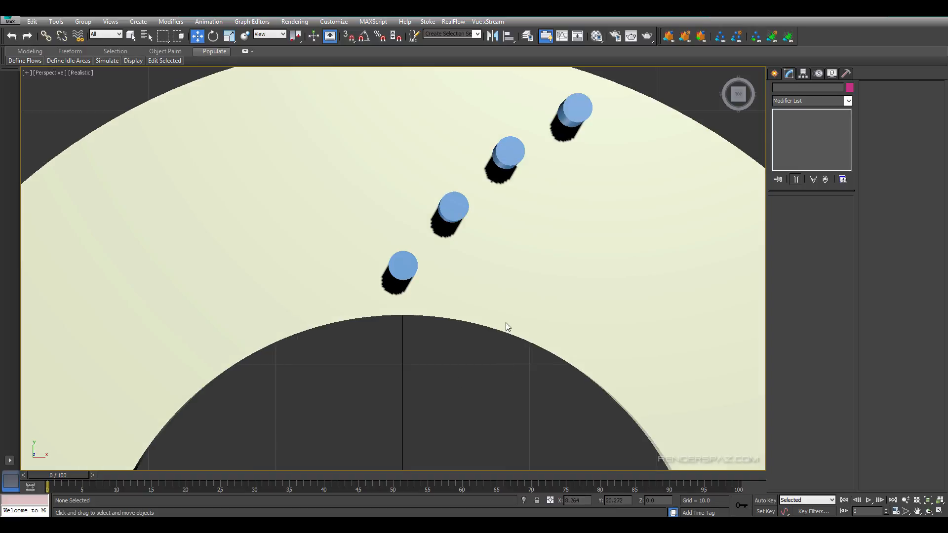
# - Rename the innermost cylinder, the one on the vertical centre axis, as Holes
pyautogui.press('p')
pyautogui.keyDown('alt'); pyautogui.moveTo(505, 323); pyautogui.dragTo(563, 273, button='middle'); pyautogui.keyUp('alt')
pyautogui.scroll(-3, 523, 229)
pyautogui.scroll(3, 491, 289)
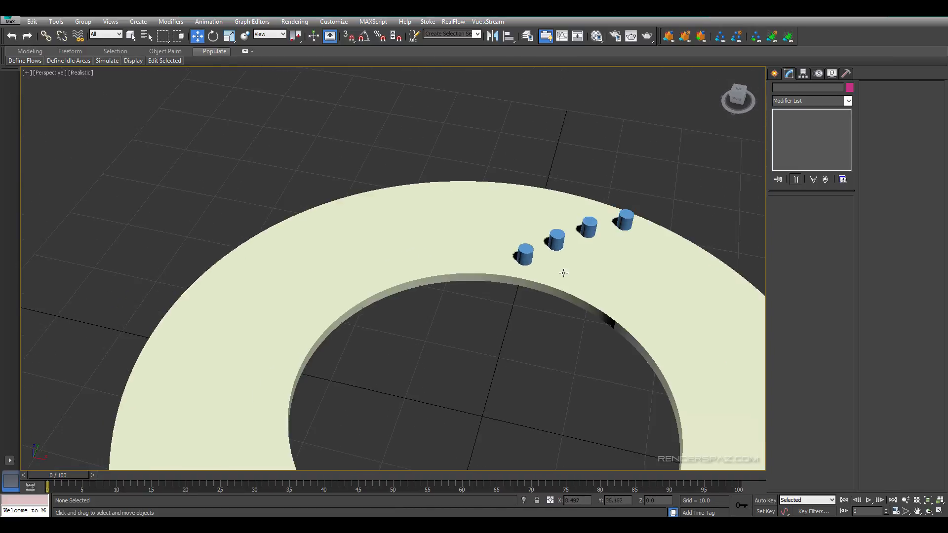
pyautogui.scroll(3, 563, 273)
pyautogui.click(503, 251)
pyautogui.moveTo(504, 252); pyautogui.dragTo(466, 252, button='middle')
pyautogui.scroll(2, 467, 251)
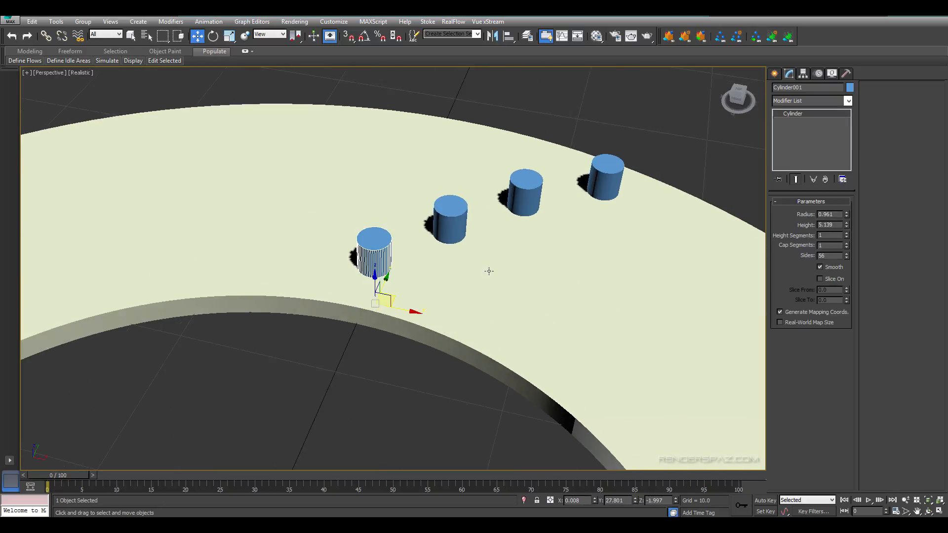
pyautogui.click(489, 268)
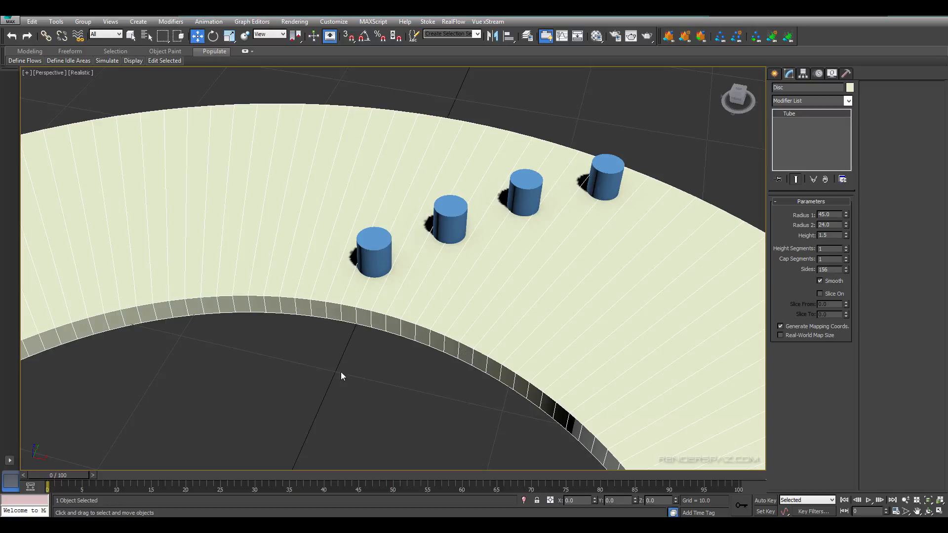
pyautogui.click(381, 258)
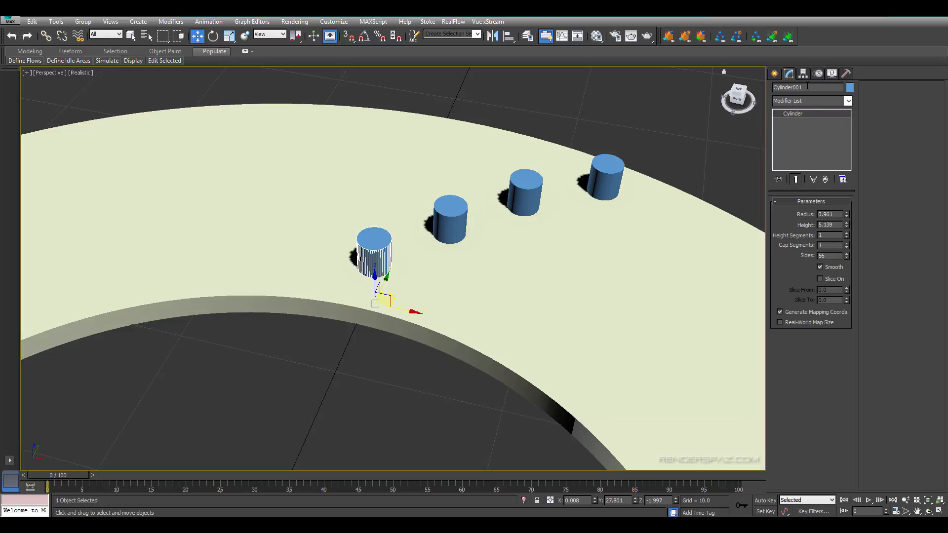
pyautogui.doubleClick(808, 86)
pyautogui.write('Holes')
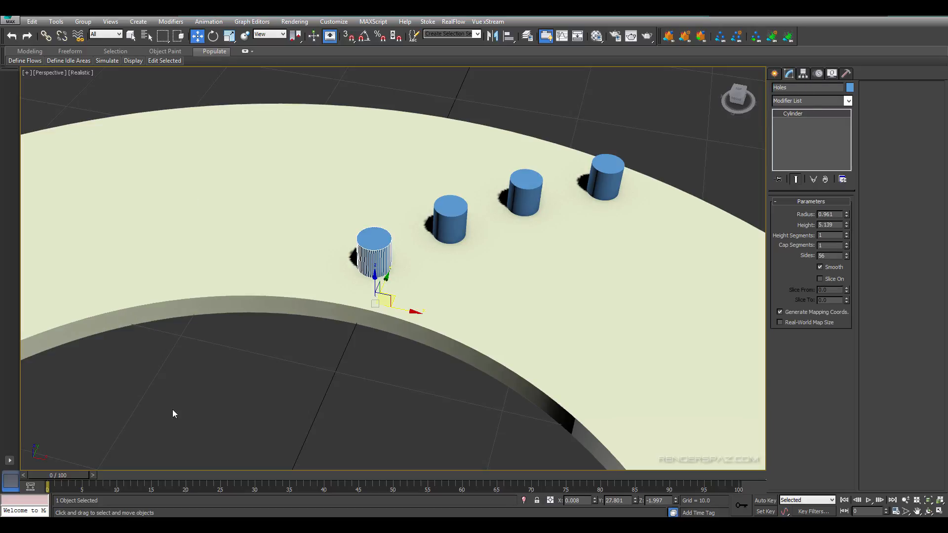
# - Convert the Holes cylinder to an Editable Poly and attach the other three cylinders to it
pyautogui.rightClick(447, 279)
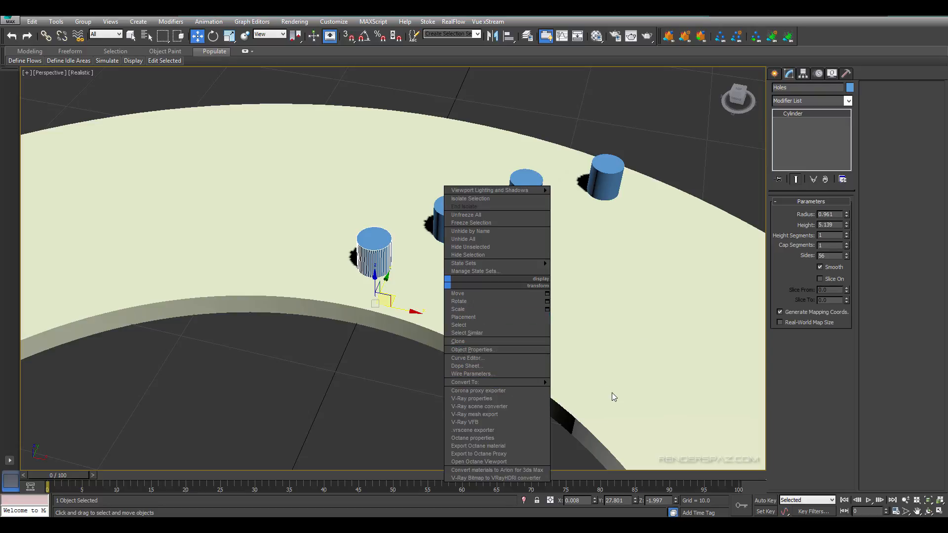
pyautogui.click(575, 390)
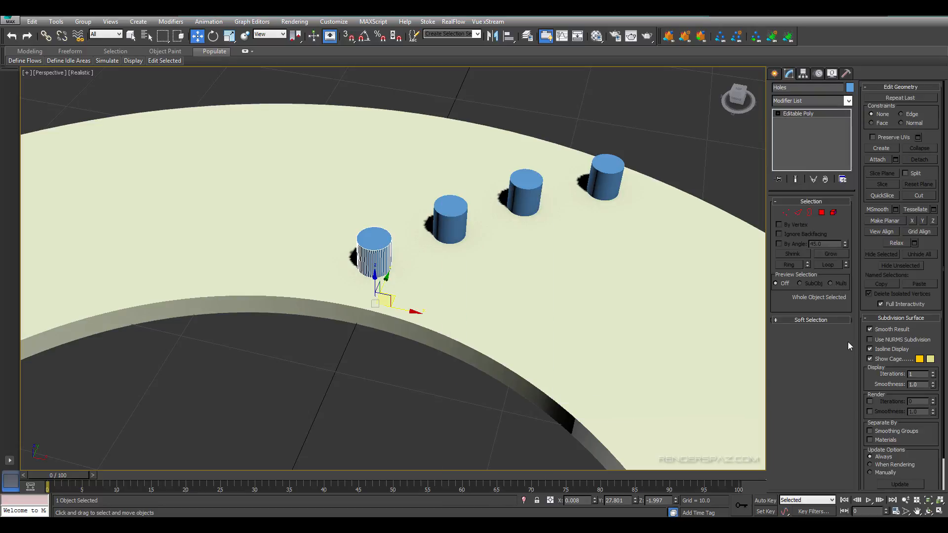
pyautogui.click(878, 159)
pyautogui.click(450, 222)
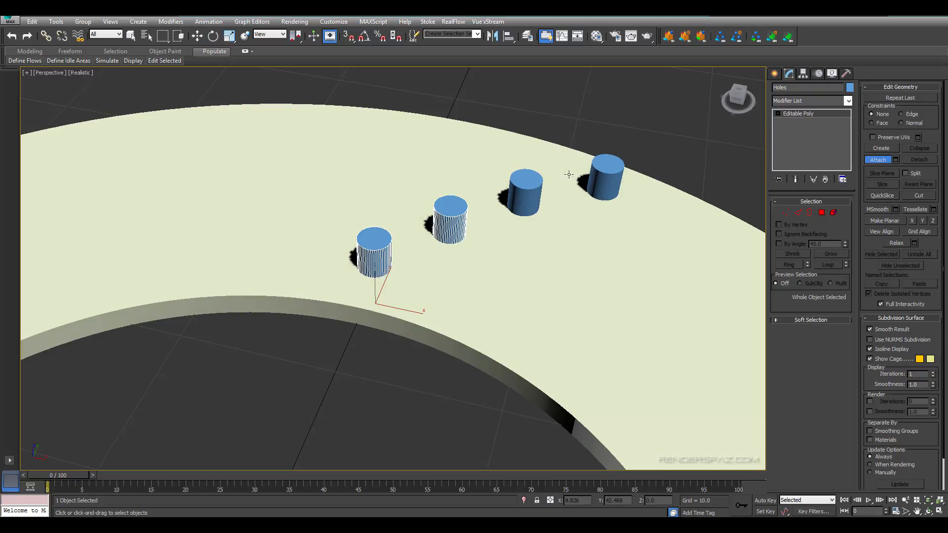
pyautogui.click(529, 188)
pyautogui.click(614, 167)
pyautogui.rightClick(636, 133)
pyautogui.click(474, 209)
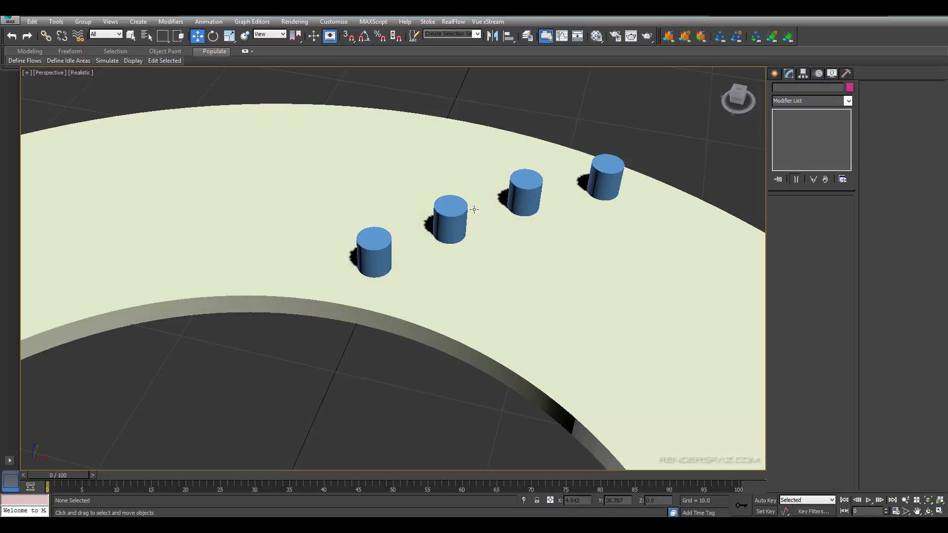
# - In the top view, move the outermost cylinder element of Holes slightly, to about X 12.6, Y 39.8
pyautogui.press('t')
pyautogui.scroll(-2, 444, 127)
pyautogui.click(433, 159)
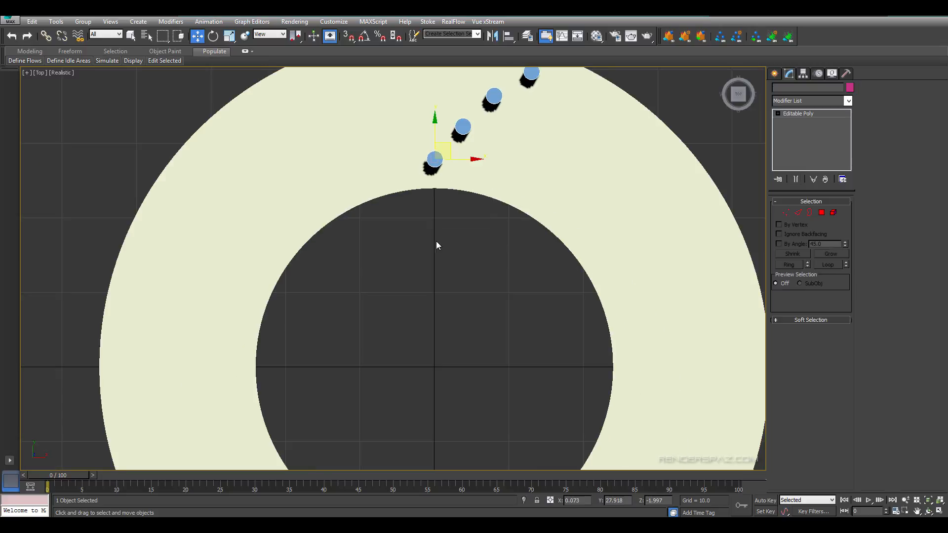
pyautogui.moveTo(436, 245); pyautogui.dragTo(415, 271, button='middle')
pyautogui.click(416, 289)
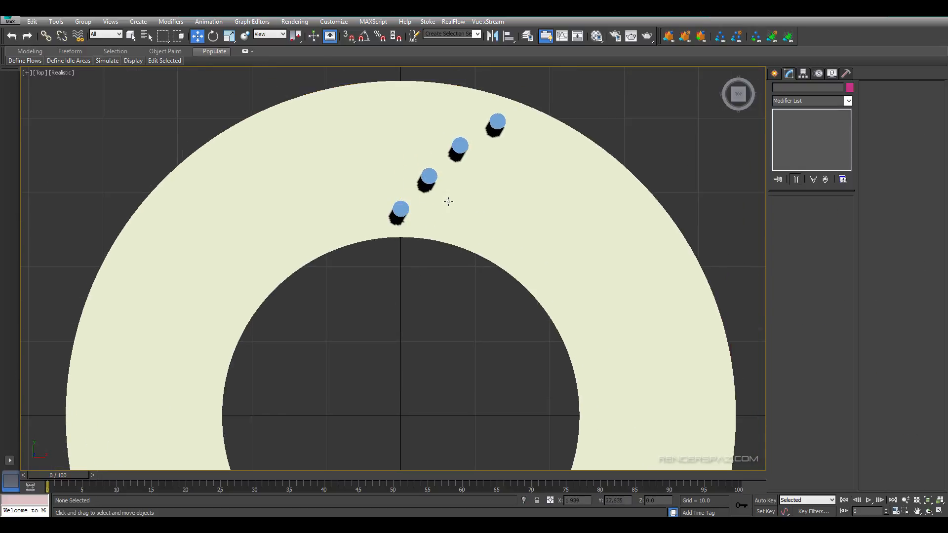
pyautogui.scroll(-1, 446, 201)
pyautogui.scroll(3, 487, 281)
pyautogui.click(469, 267)
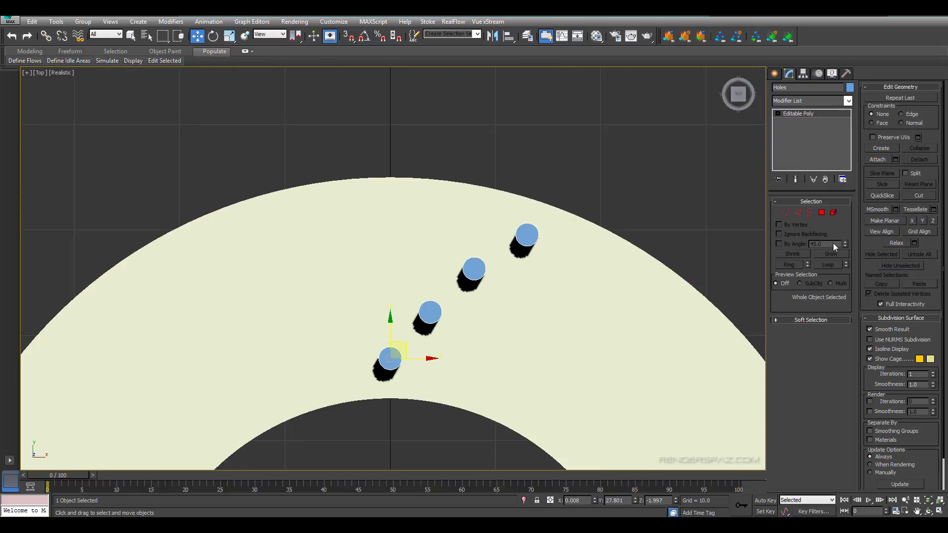
pyautogui.click(833, 212)
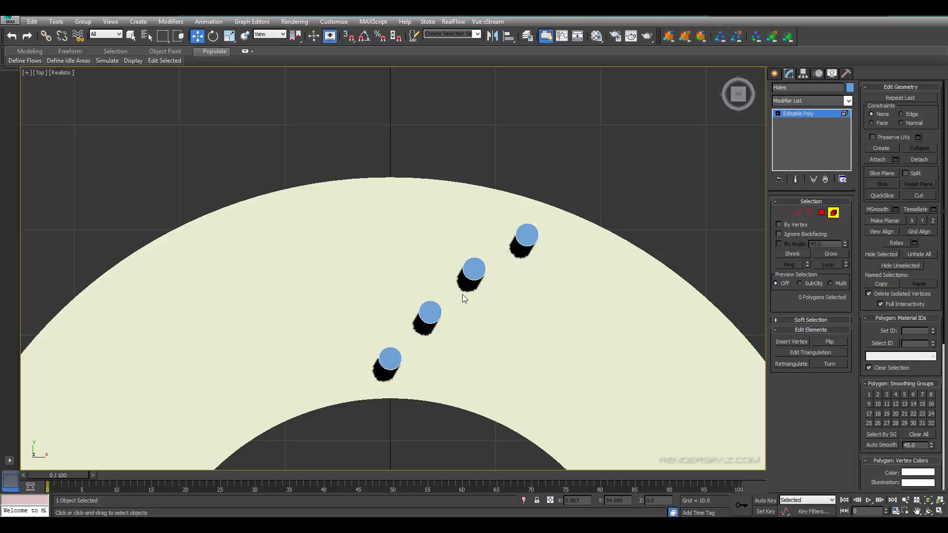
pyautogui.click(477, 269)
pyautogui.click(527, 235)
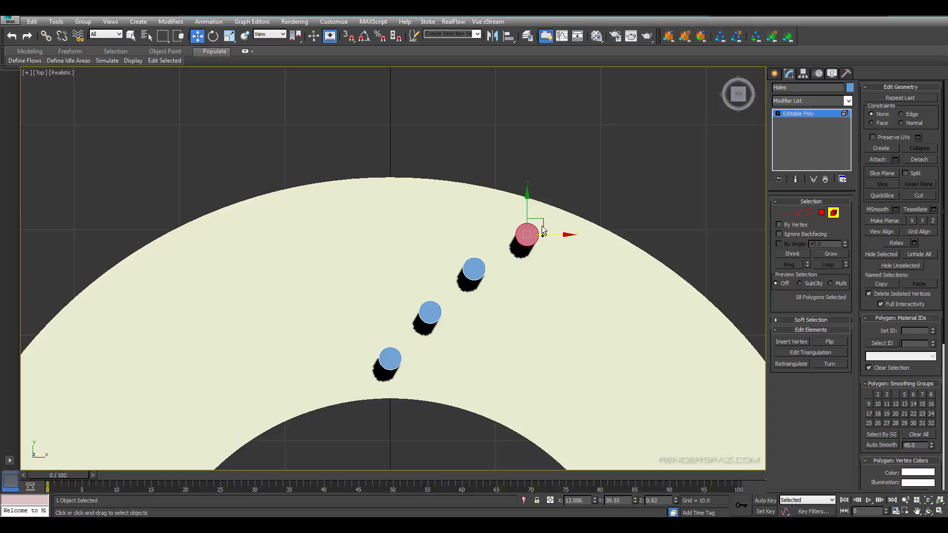
pyautogui.hotkey('ctrl', 'a')
pyautogui.click(533, 231)
pyautogui.moveTo(540, 218); pyautogui.dragTo(533, 216)
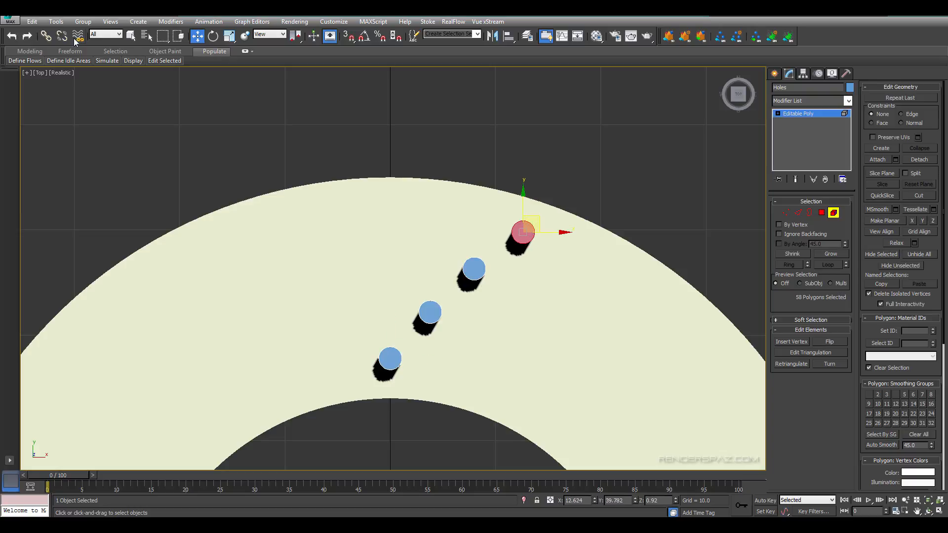
# - Set the top viewport's display style to Shaded
pyautogui.click(57, 70)
pyautogui.click(64, 74)
pyautogui.click(84, 93)
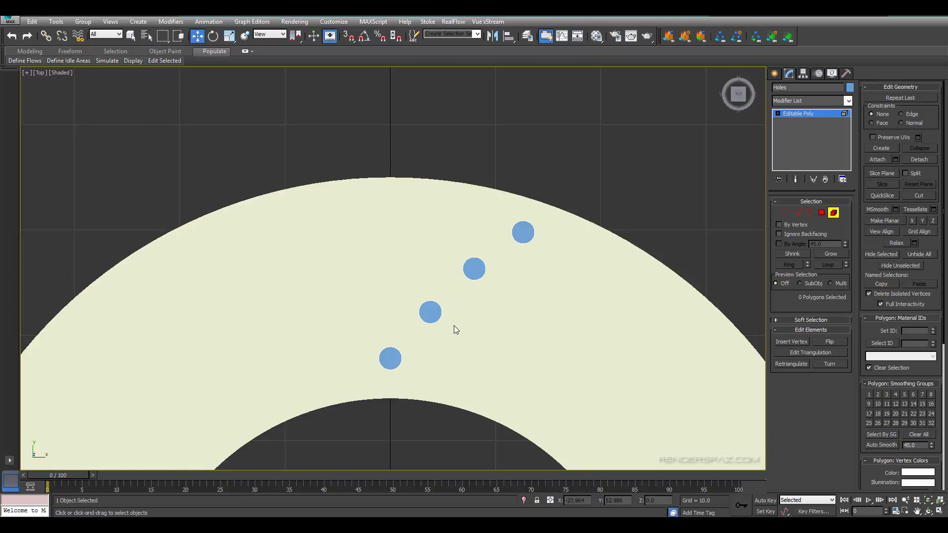
# - Nudge the third cylinder element slightly along positive X and the second slightly along negative X, and leave element editing
pyautogui.moveTo(456, 329); pyautogui.dragTo(444, 279, button='middle')
pyautogui.click(453, 218)
pyautogui.click(420, 260)
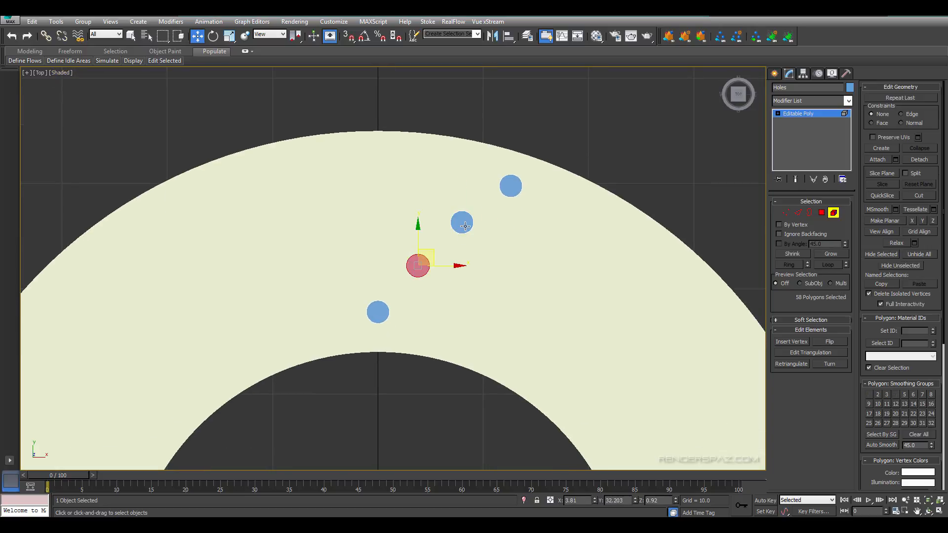
pyautogui.click(465, 226)
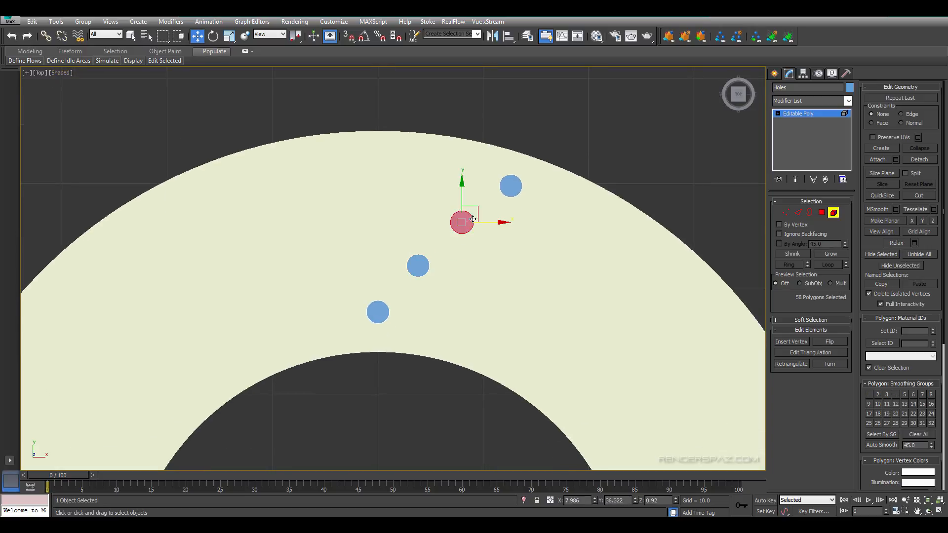
pyautogui.click(424, 256)
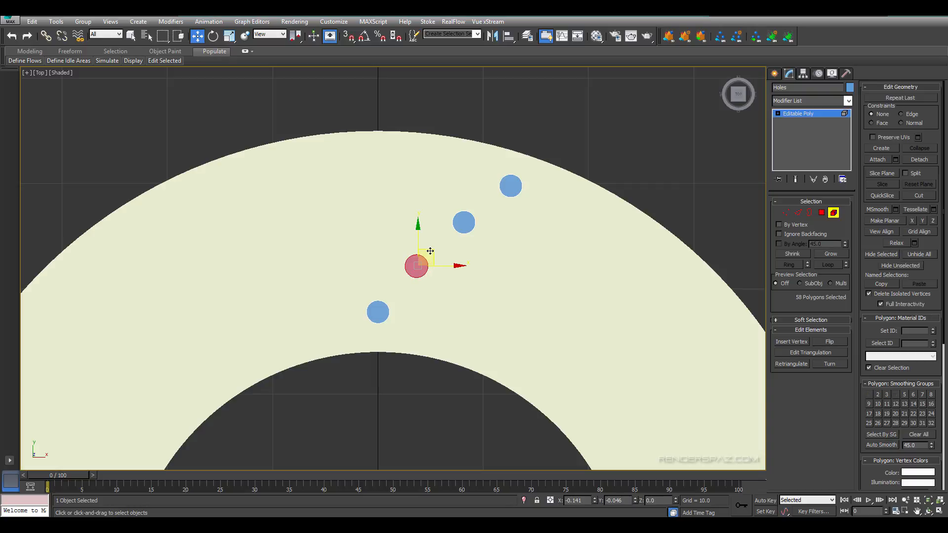
pyautogui.click(387, 350)
pyautogui.moveTo(396, 361); pyautogui.dragTo(398, 345, button='middle')
pyautogui.scroll(-3, 400, 337)
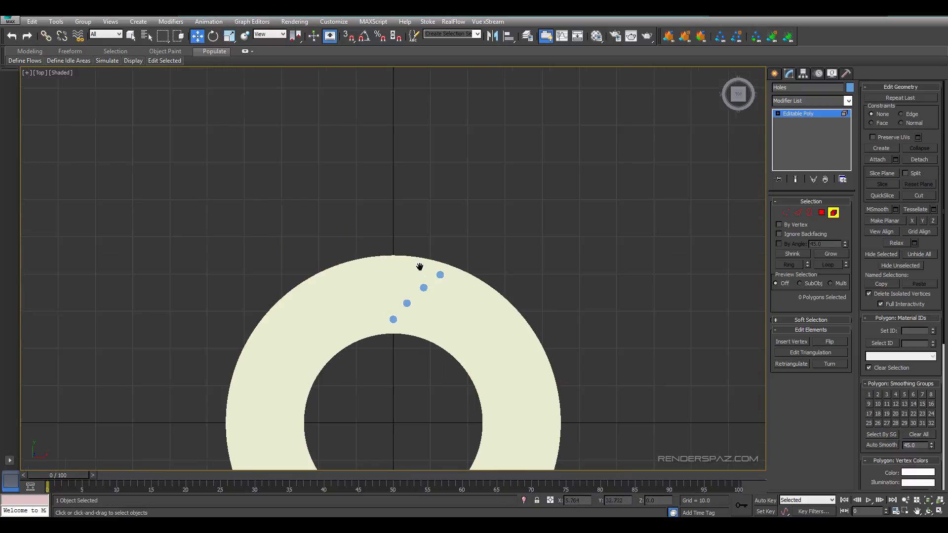
pyautogui.scroll(3, 419, 266)
pyautogui.moveTo(394, 235); pyautogui.dragTo(451, 194, button='middle')
pyautogui.moveTo(444, 238); pyautogui.dragTo(434, 268, button='middle')
pyautogui.click(834, 212)
pyautogui.click(704, 233)
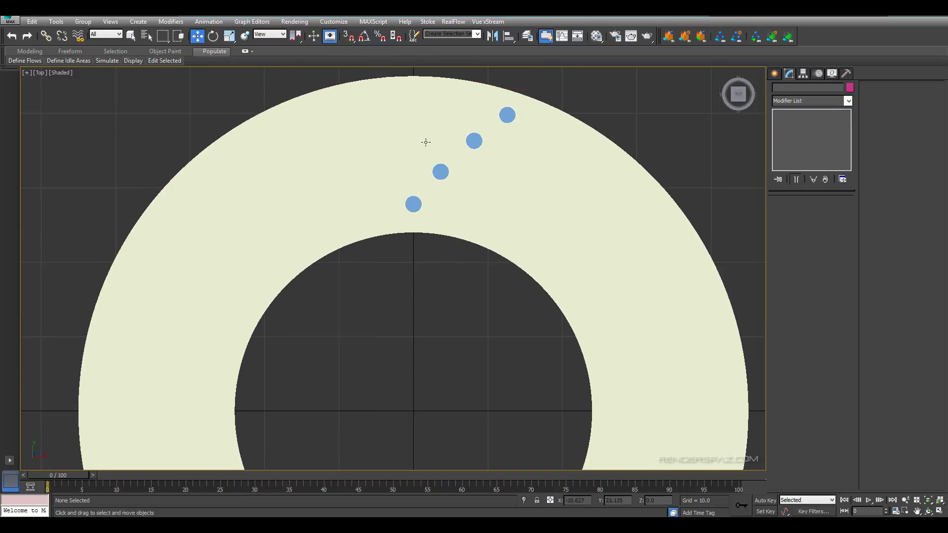
# - Move only the pivot of Holes to the world origin at X 0, Y 0, Z 0
pyautogui.click(440, 171)
pyautogui.moveTo(455, 260); pyautogui.dragTo(455, 235, button='middle')
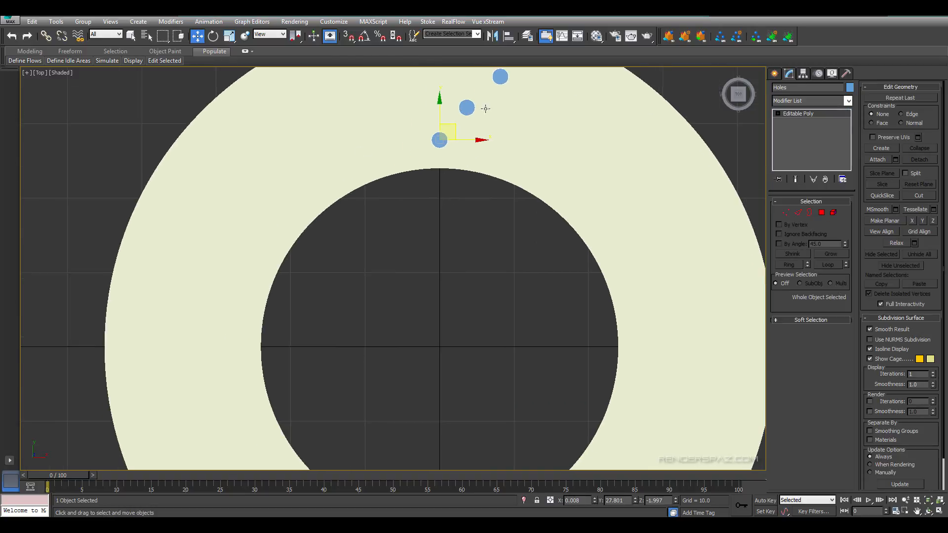
pyautogui.moveTo(455, 128); pyautogui.dragTo(401, 185, button='middle')
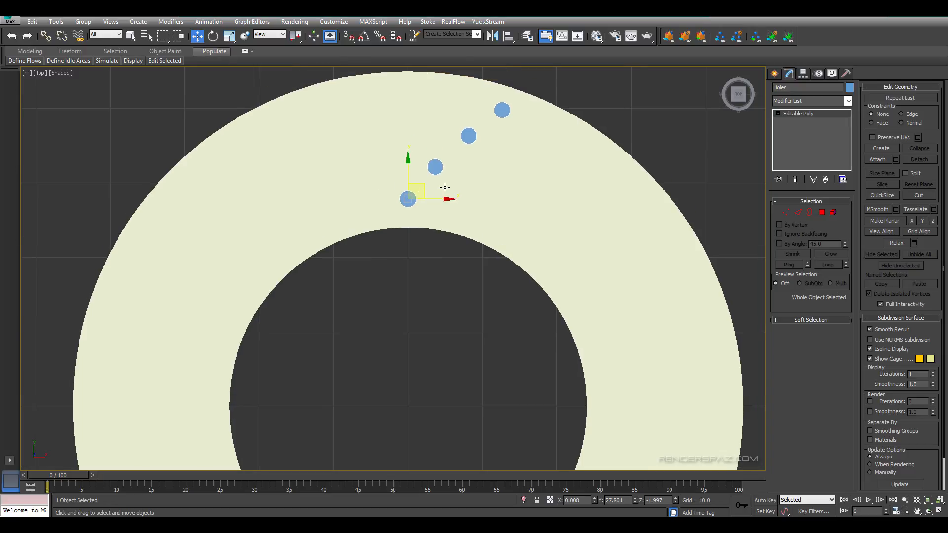
pyautogui.moveTo(410, 216); pyautogui.dragTo(411, 219, button='middle')
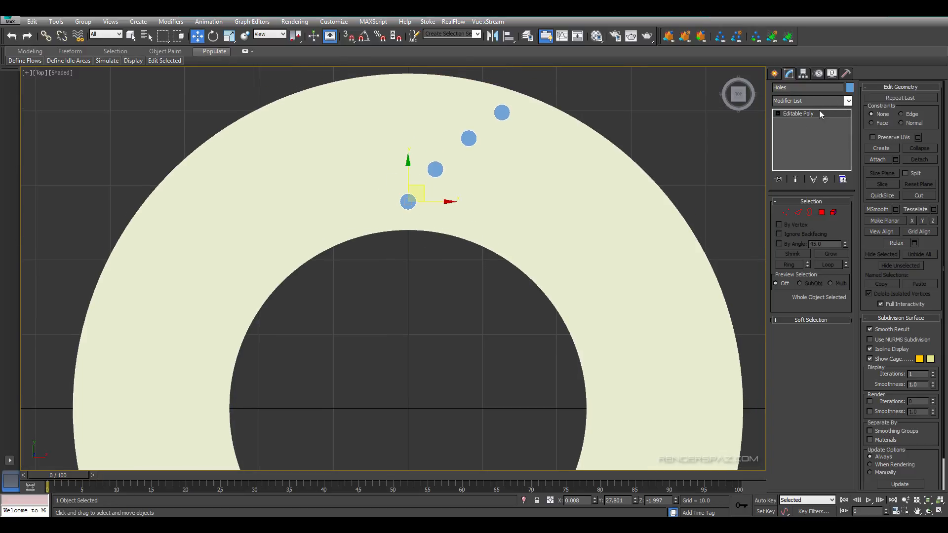
pyautogui.click(803, 73)
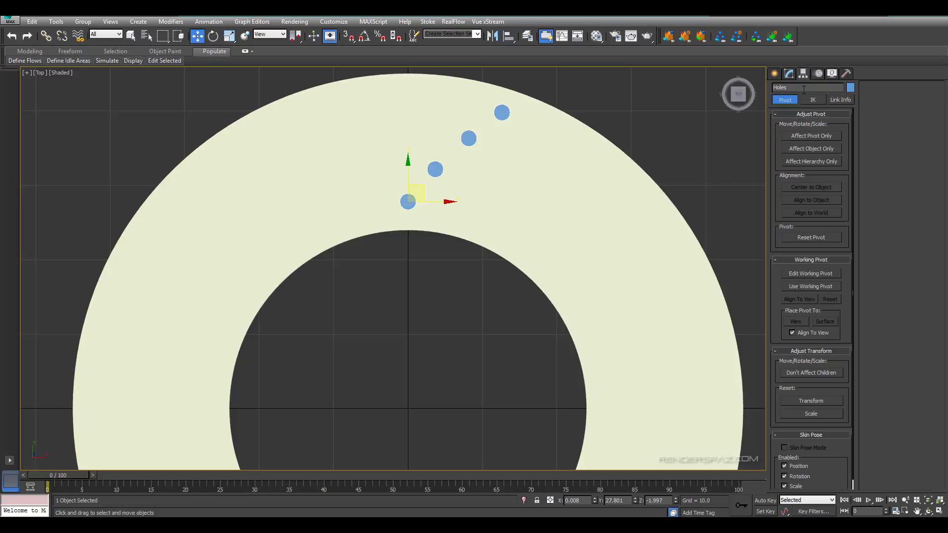
pyautogui.click(810, 136)
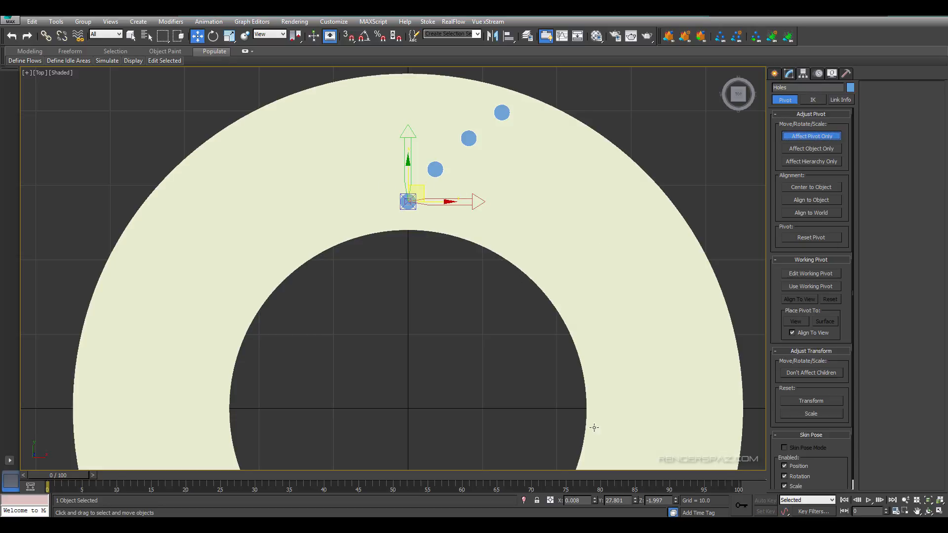
pyautogui.rightClick(597, 502)
pyautogui.rightClick(635, 501)
pyautogui.rightClick(675, 501)
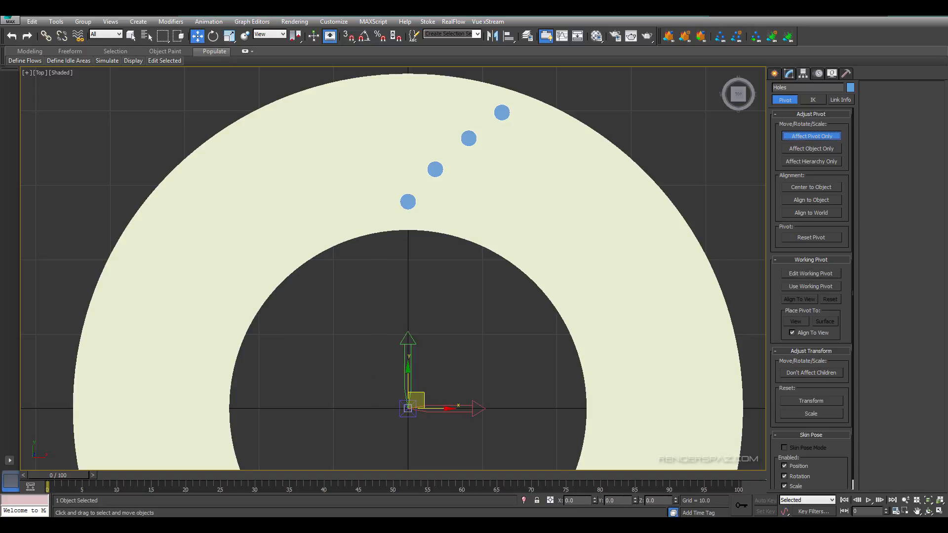
pyautogui.moveTo(405, 382); pyautogui.dragTo(418, 253, button='middle')
pyautogui.moveTo(446, 289); pyautogui.dragTo(423, 341, button='middle')
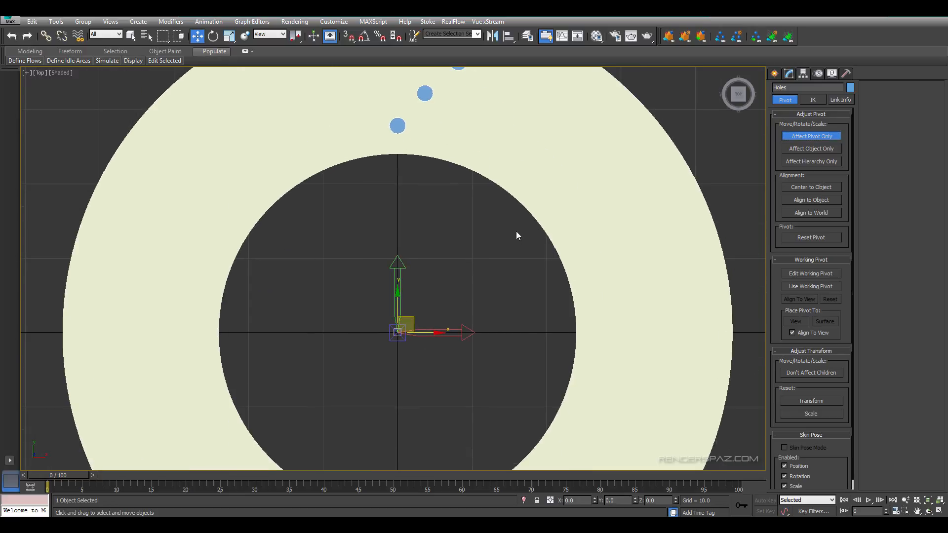
# - Check the disc's pivot position against the Holes pivot, and leave pivot-only editing
pyautogui.click(544, 206)
pyautogui.scroll(-2, 478, 233)
pyautogui.moveTo(510, 245); pyautogui.dragTo(503, 287, button='middle')
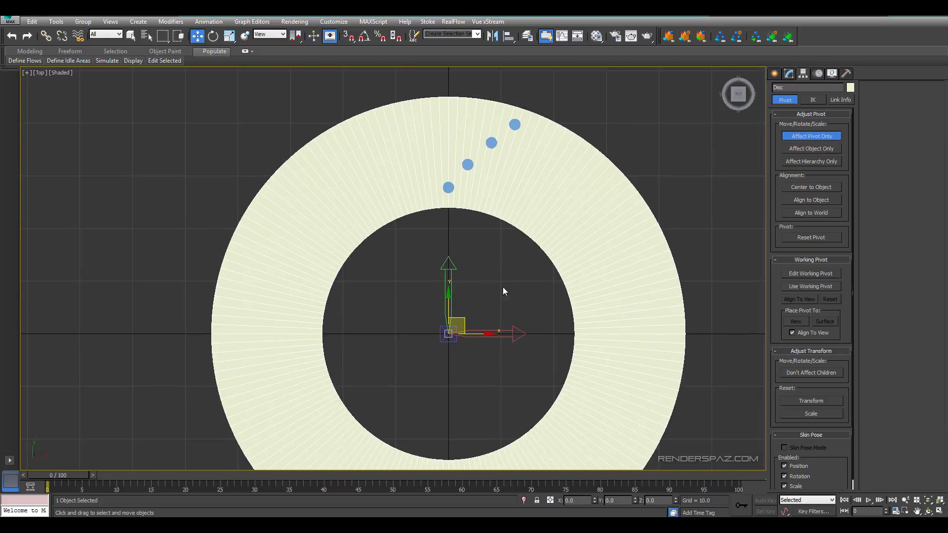
pyautogui.click(455, 316)
pyautogui.click(795, 141)
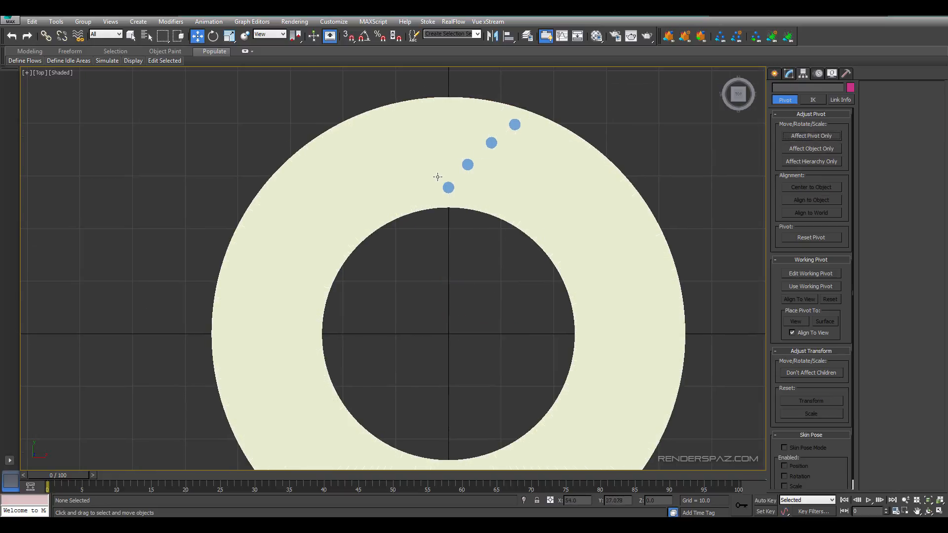
# - Open the Array settings for the Holes row and turn on the array preview
pyautogui.click(446, 187)
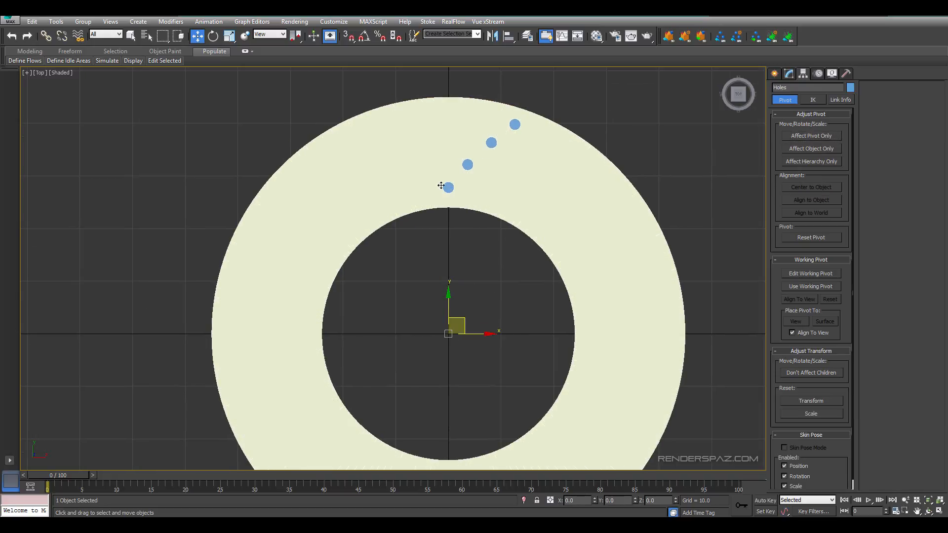
pyautogui.click(55, 23)
pyautogui.click(69, 196)
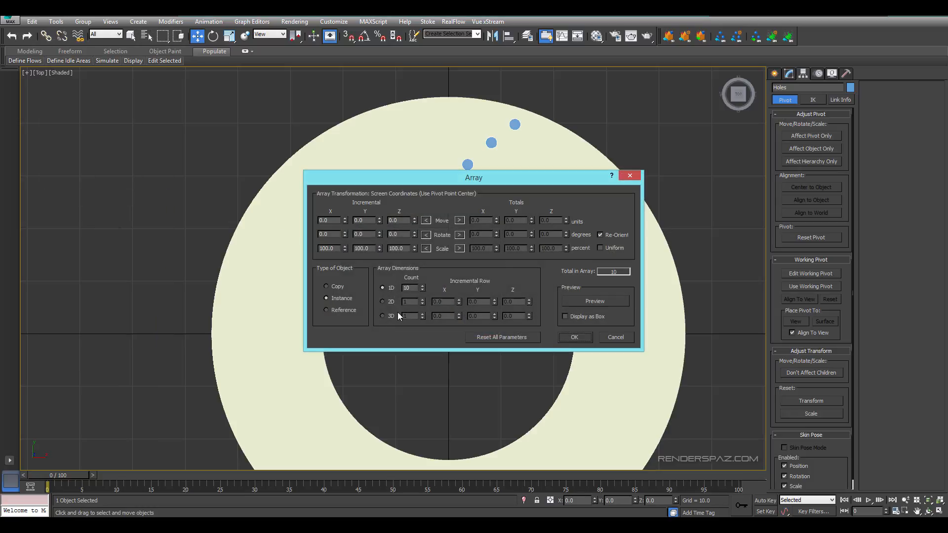
pyautogui.moveTo(478, 176); pyautogui.dragTo(187, 57)
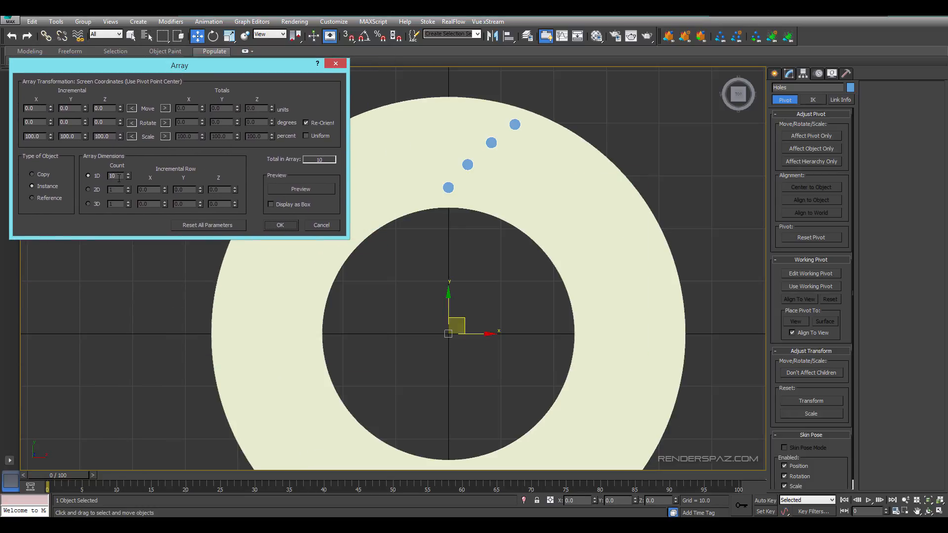
pyautogui.click(311, 190)
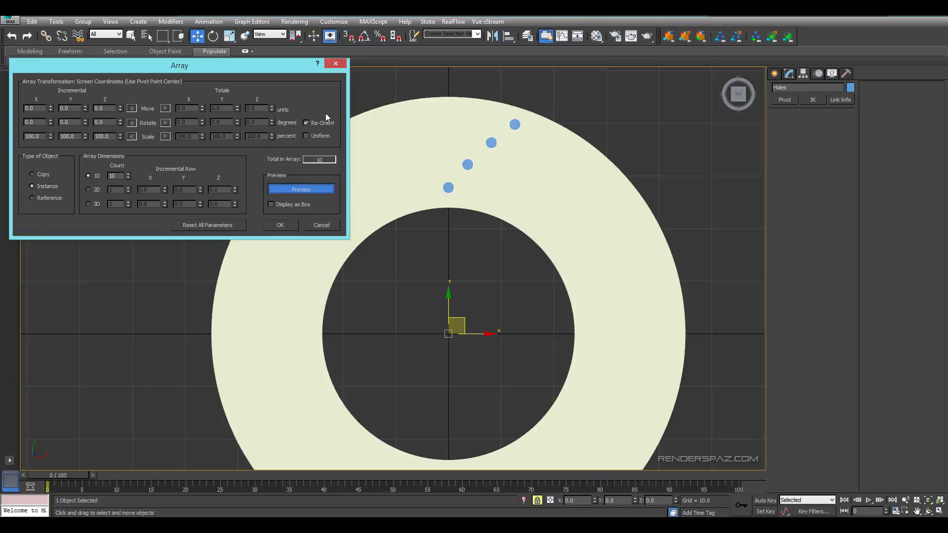
# - Set the array's incremental Z rotation to 36 degrees, compare it with the brake rotor reference image, and accept the array
pyautogui.doubleClick(115, 123)
pyautogui.write('36')
pyautogui.press('Return')
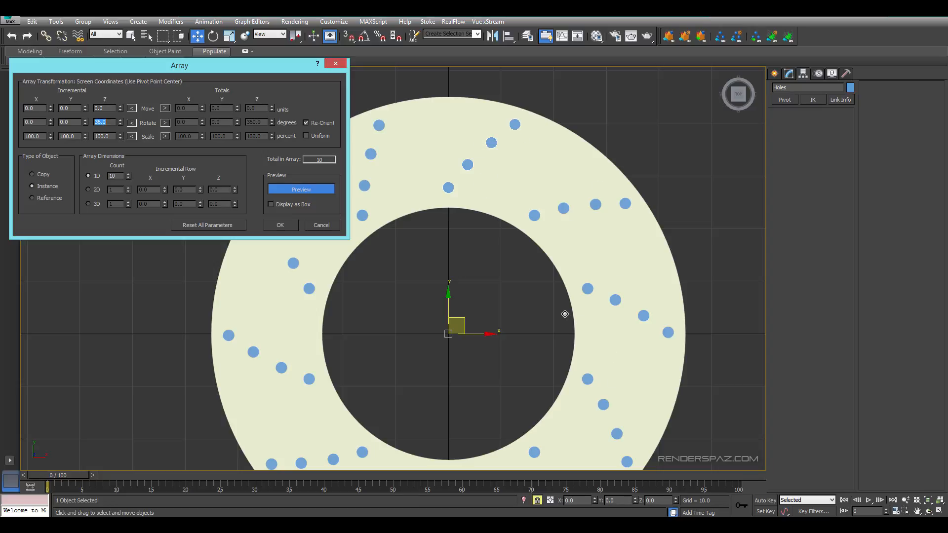
pyautogui.moveTo(493, 294); pyautogui.dragTo(574, 269, button='middle')
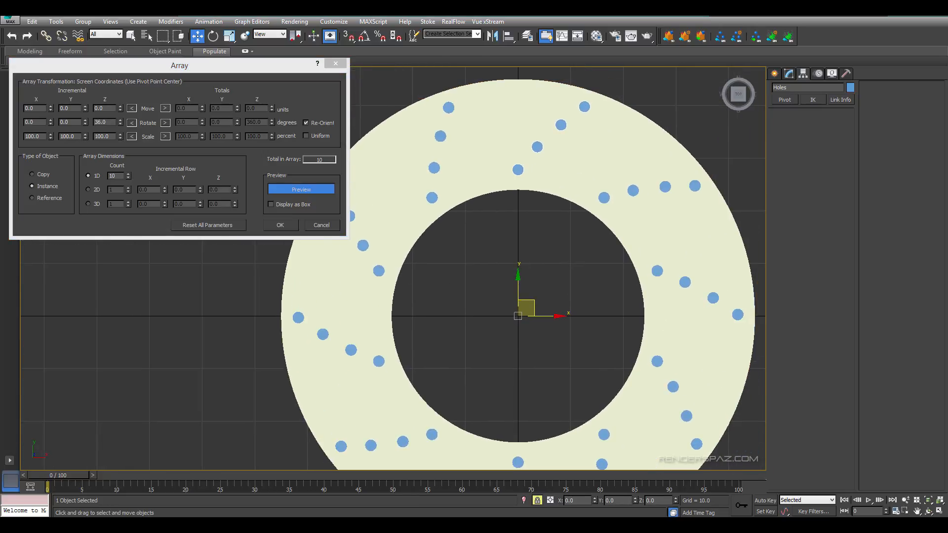
pyautogui.moveTo(947, 99); pyautogui.dragTo(623, 60)
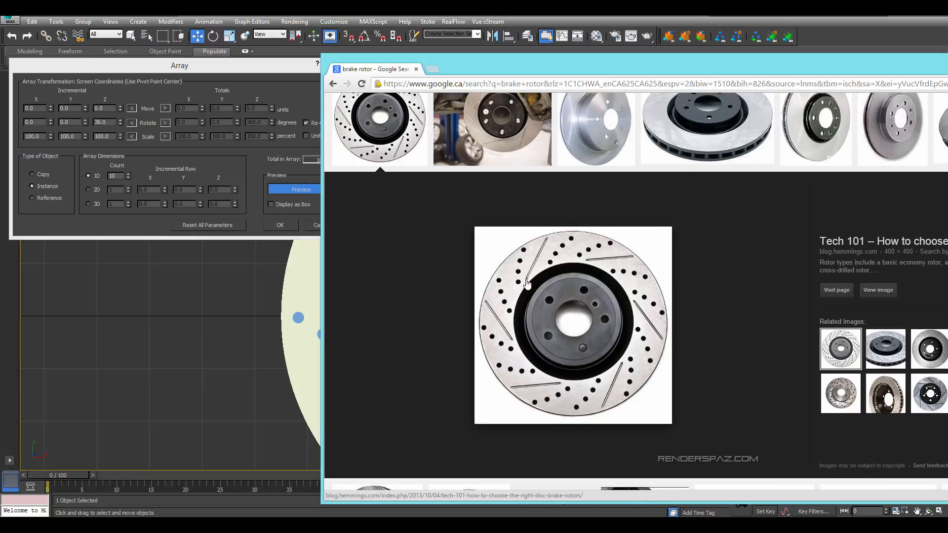
pyautogui.hotkey('alt', 'Tab')
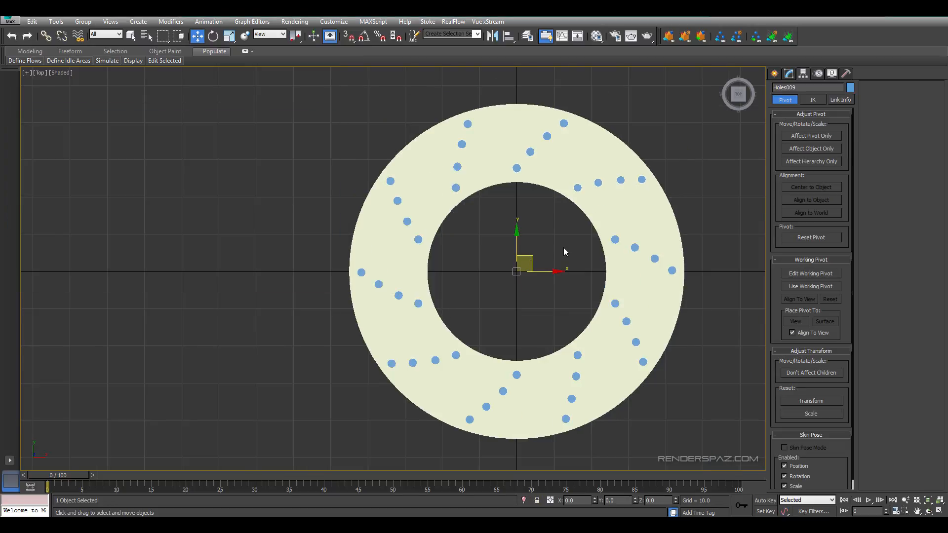
# - Switch to the perspective view and inspect the arrayed hole cylinders around the disc
pyautogui.press('p')
pyautogui.keyDown('alt'); pyautogui.moveTo(566, 241); pyautogui.dragTo(510, 196, button='middle'); pyautogui.keyUp('alt')
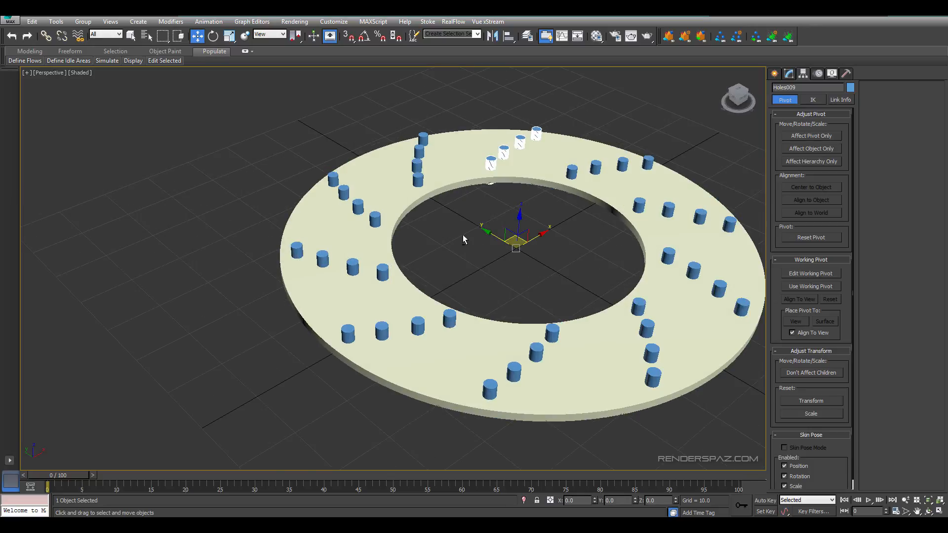
pyautogui.keyDown('alt'); pyautogui.moveTo(463, 235); pyautogui.dragTo(458, 245, button='middle'); pyautogui.keyUp('alt')
pyautogui.click(436, 215)
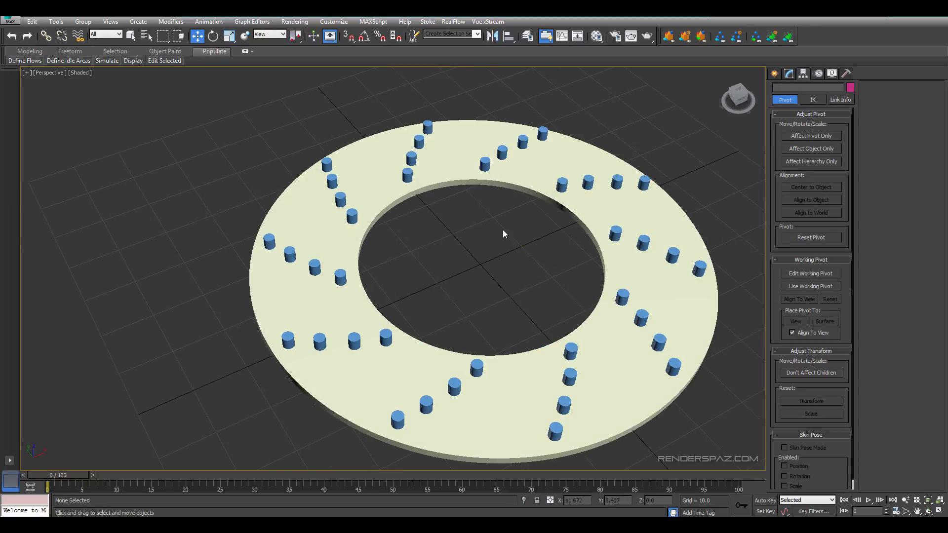
pyautogui.click(486, 164)
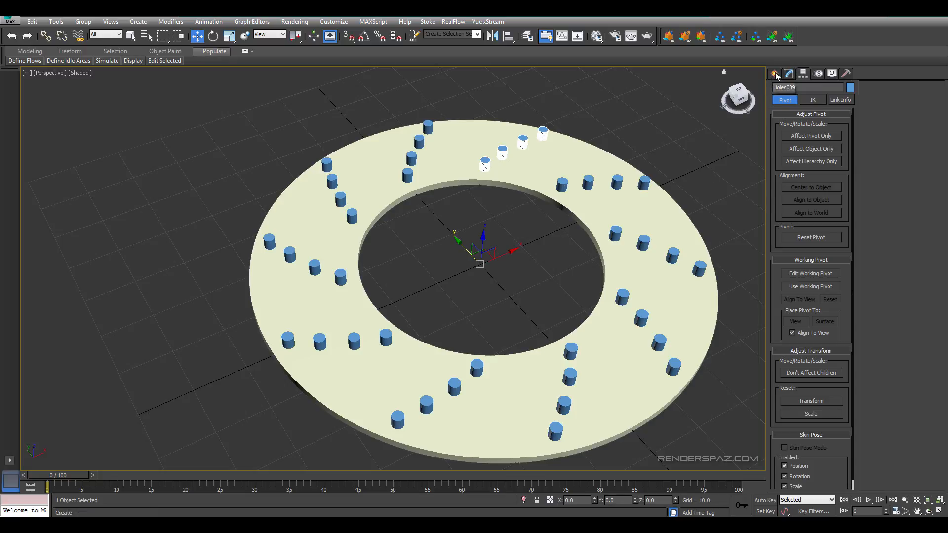
pyautogui.click(774, 73)
pyautogui.click(413, 172)
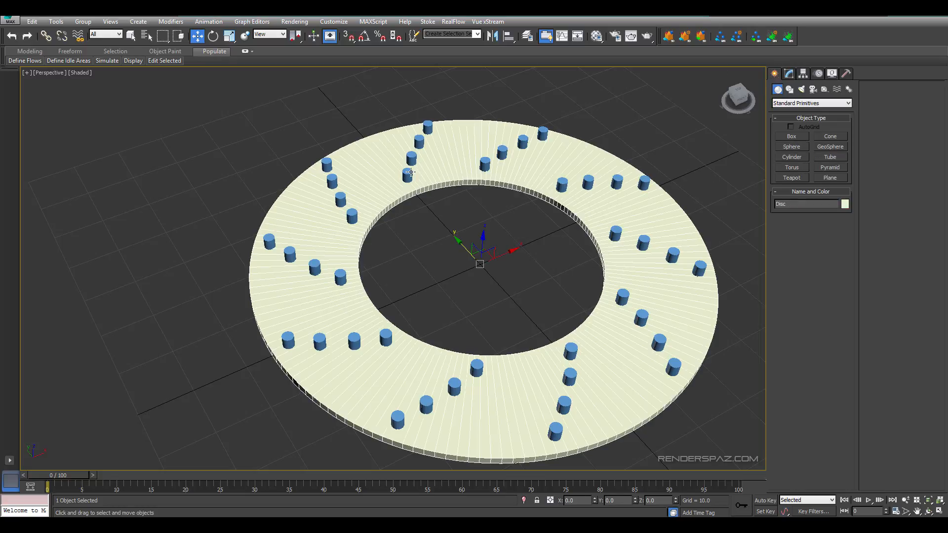
# - Try to find the arrayed rows in the list of objects attachable to Holes
pyautogui.click(410, 172)
pyautogui.click(788, 73)
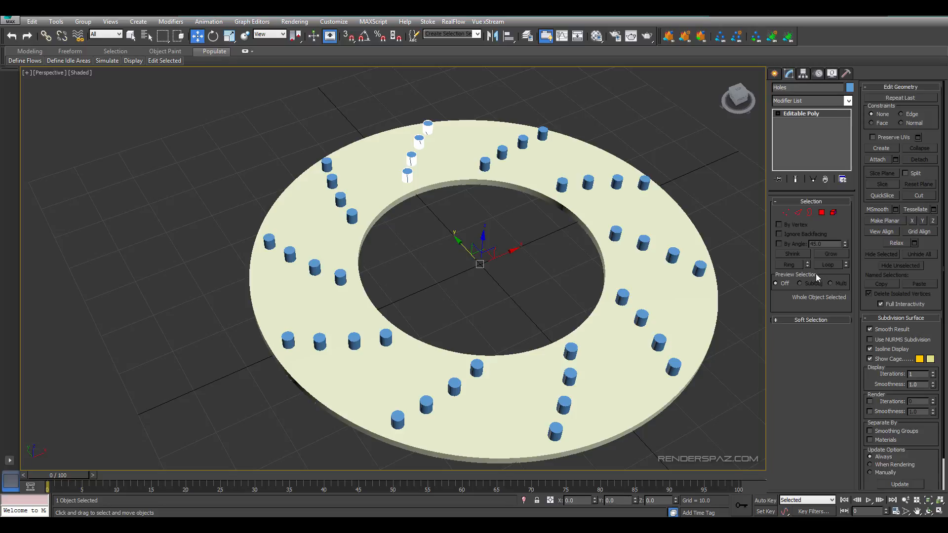
pyautogui.click(896, 160)
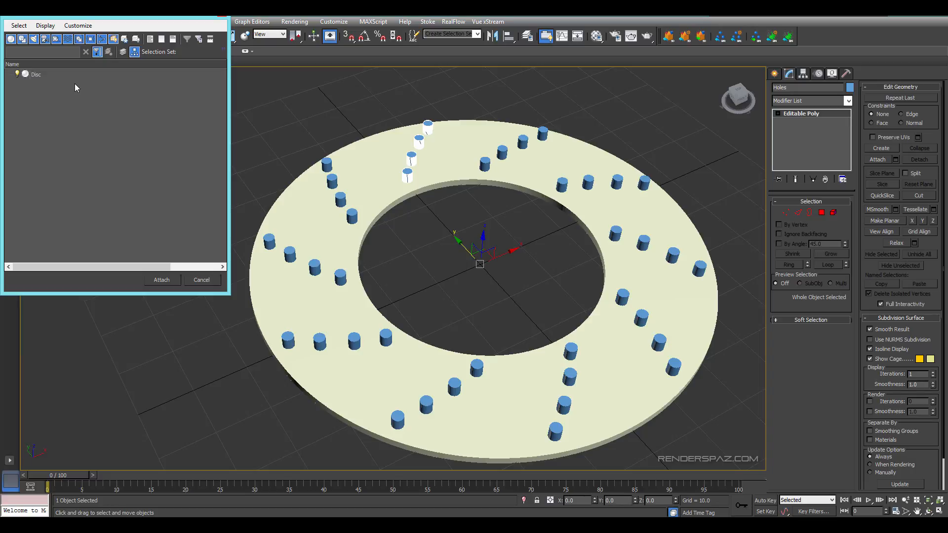
pyautogui.click(35, 75)
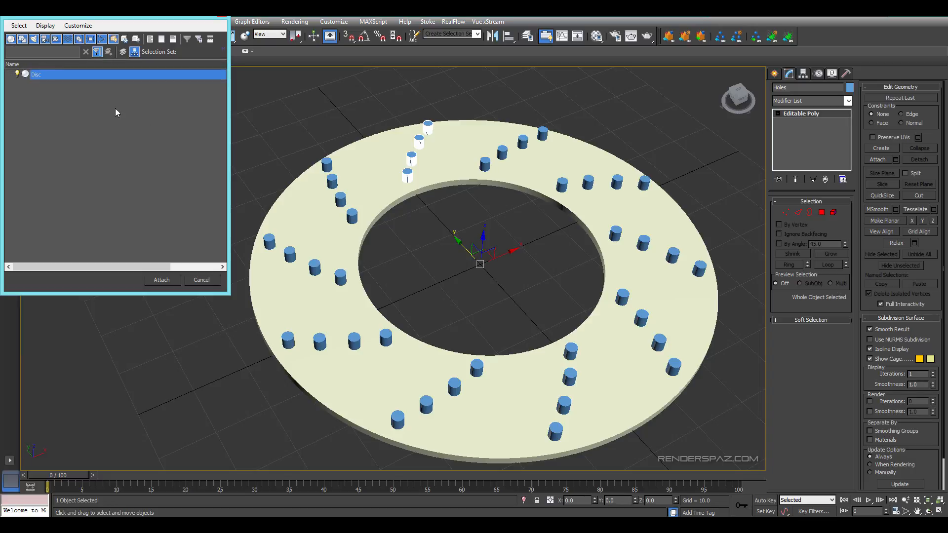
pyautogui.click(161, 280)
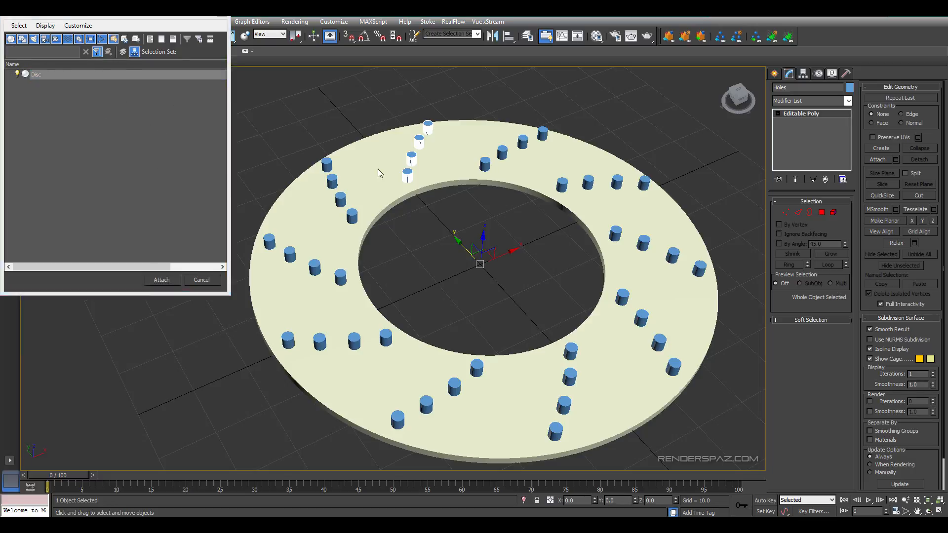
pyautogui.rightClick(351, 203)
pyautogui.click(351, 203)
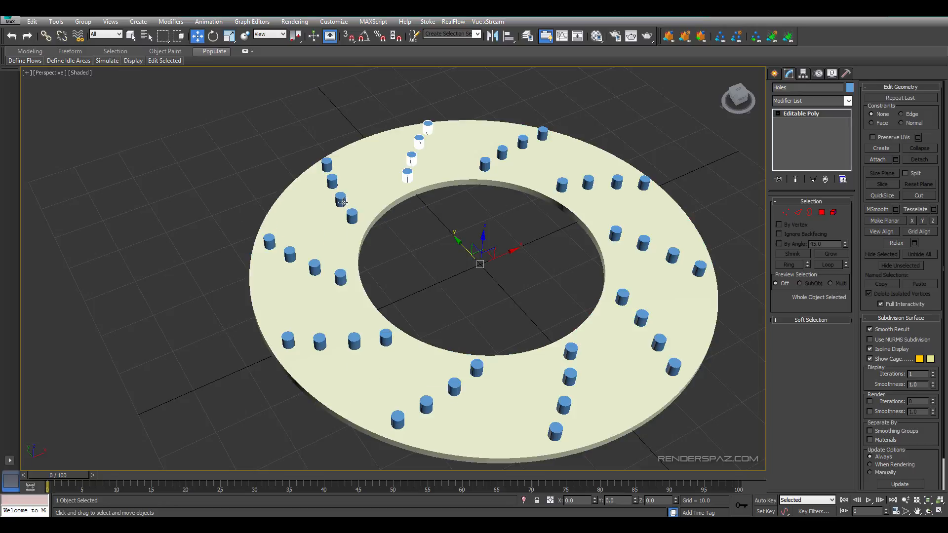
# - Check the Copy object type in the Array settings for a neighbouring row, and cancel the array
pyautogui.click(342, 202)
pyautogui.keyDown('alt'); pyautogui.moveTo(370, 212); pyautogui.dragTo(383, 197, button='middle'); pyautogui.keyUp('alt')
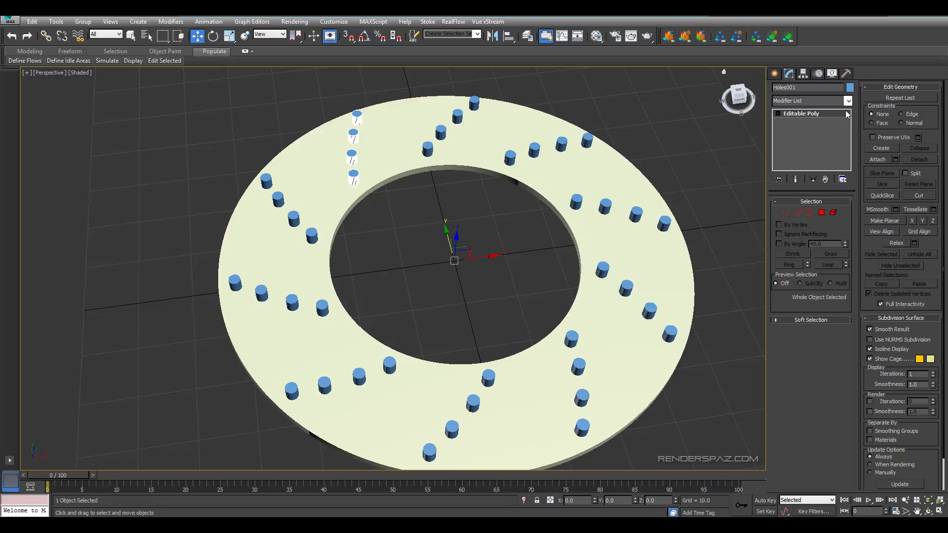
pyautogui.click(56, 21)
pyautogui.click(71, 196)
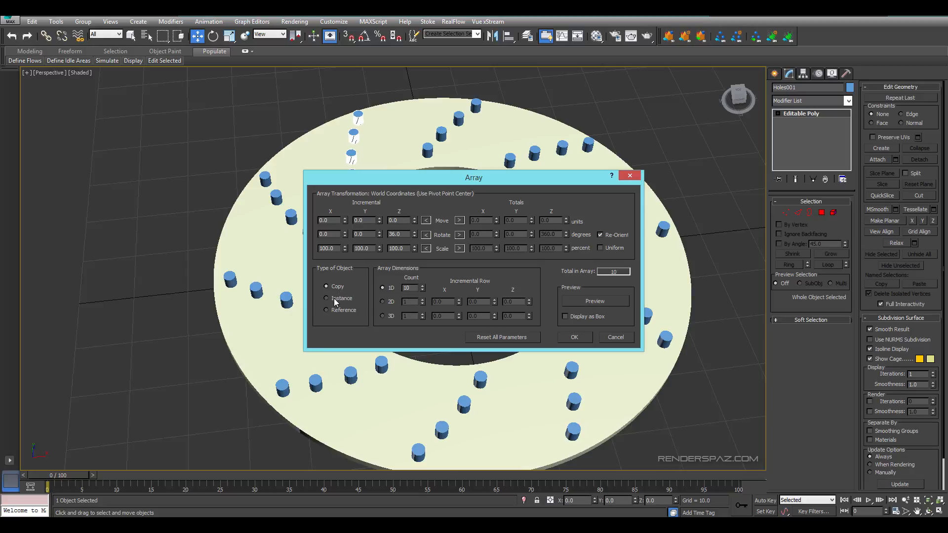
pyautogui.click(337, 286)
pyautogui.click(615, 337)
# - Select all ten hole rows without the disc and convert them to Editable Poly
pyautogui.keyDown('alt'); pyautogui.moveTo(403, 203); pyautogui.dragTo(476, 204, button='middle'); pyautogui.keyUp('alt')
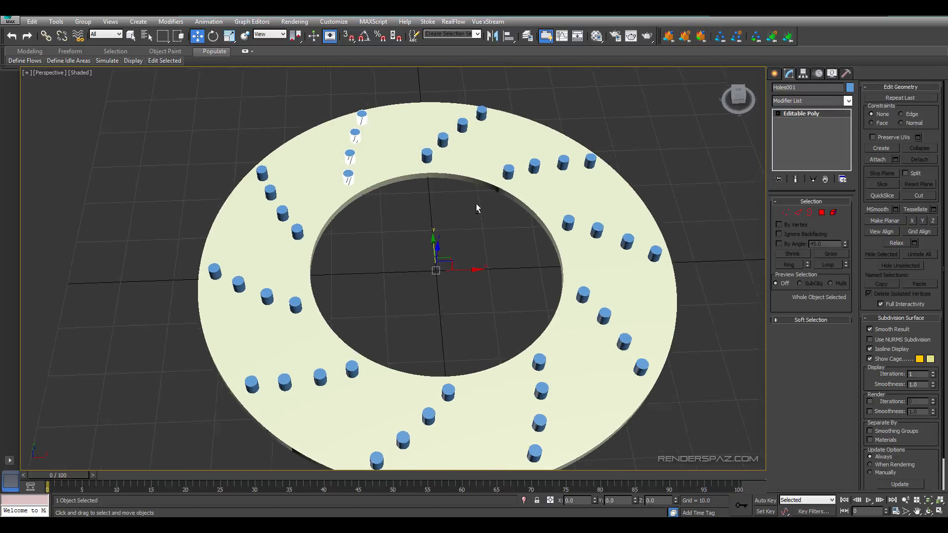
pyautogui.scroll(-8, 350, 147)
pyautogui.moveTo(222, 80); pyautogui.dragTo(580, 299)
pyautogui.scroll(4, 401, 217)
pyautogui.keyDown('alt'); pyautogui.click(427, 311); pyautogui.keyUp('alt')
pyautogui.rightClick(425, 275)
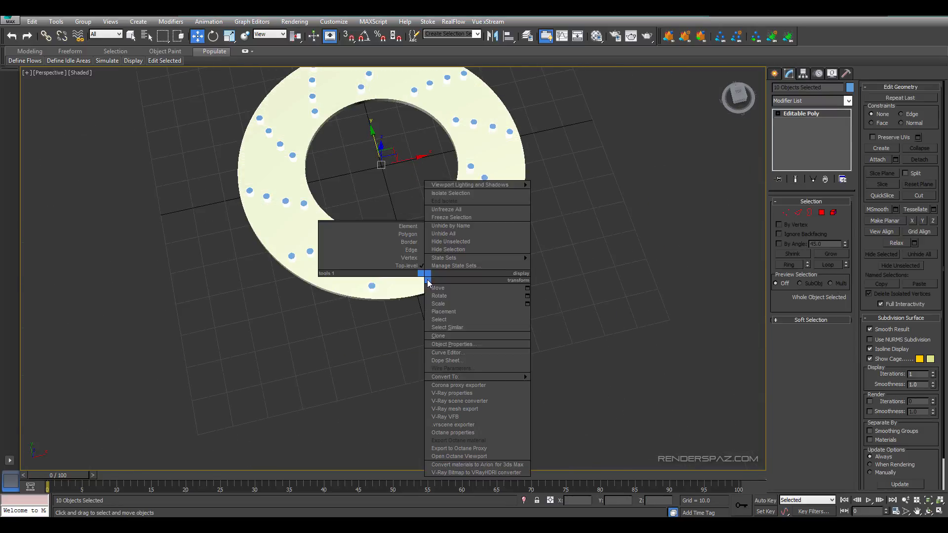
pyautogui.moveTo(458, 376)
pyautogui.click(565, 388)
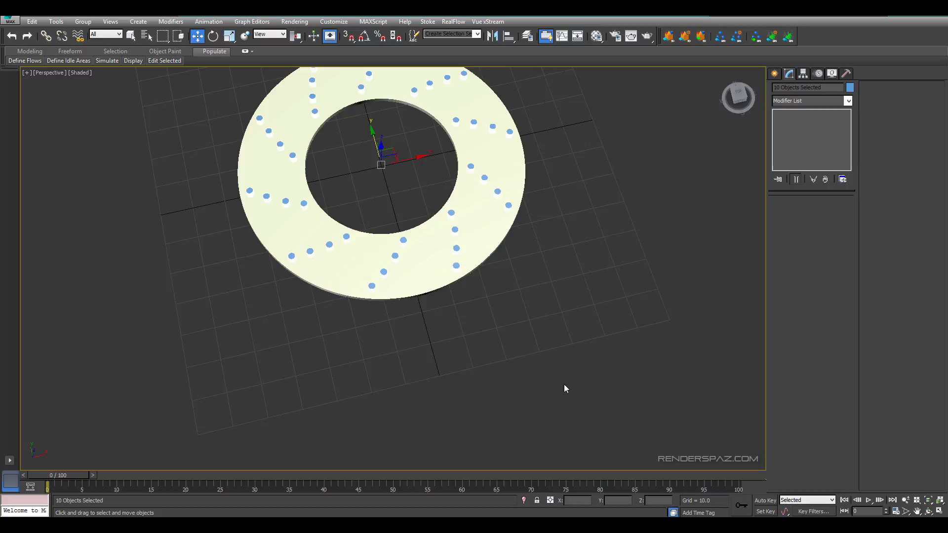
pyautogui.click(540, 235)
pyautogui.click(451, 233)
# - Attach Holes001 through Holes009 to the original Holes object, leaving out the disc
pyautogui.scroll(6, 453, 232)
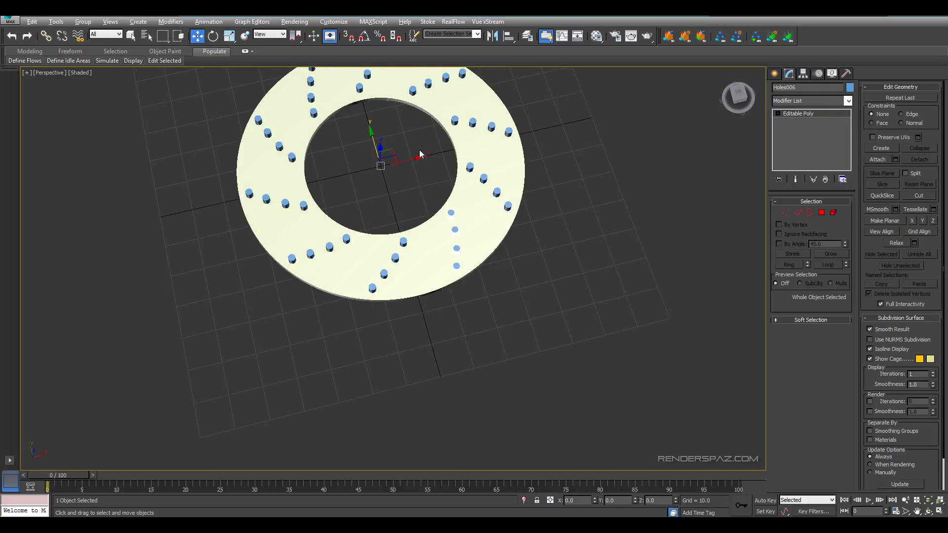
pyautogui.click(470, 262)
pyautogui.moveTo(470, 265)
pyautogui.keyDown('alt'); pyautogui.mouseDown(button='middle')
pyautogui.moveTo(487, 270)
pyautogui.moveTo(522, 315)
pyautogui.mouseUp(button='middle'); pyautogui.keyUp('alt')
pyautogui.rightClick(485, 287)
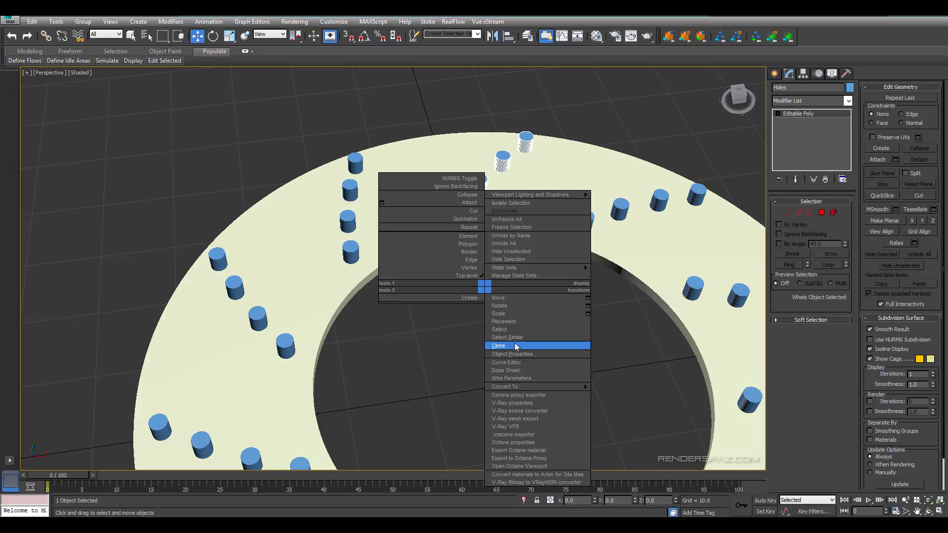
pyautogui.click(383, 317)
pyautogui.click(896, 159)
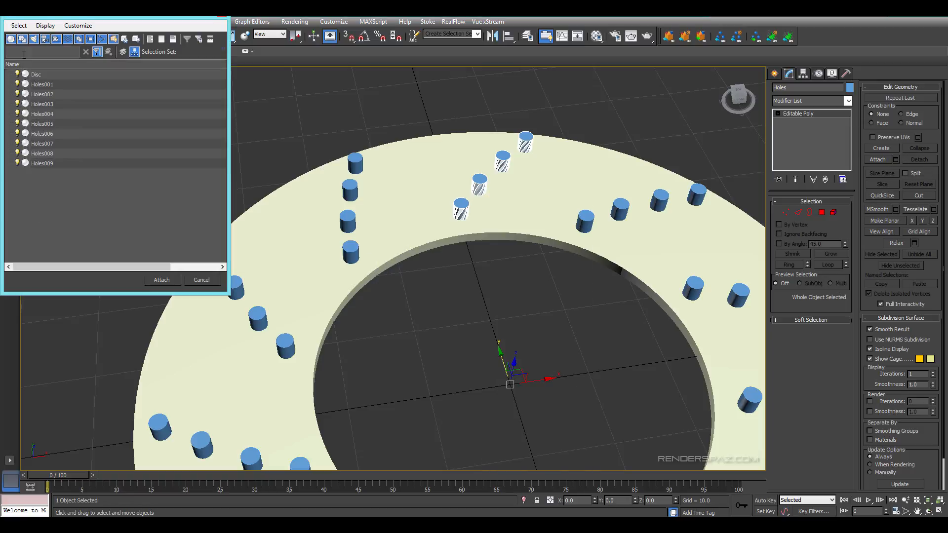
pyautogui.click(36, 85)
pyautogui.keyDown('shift'); pyautogui.click(46, 163); pyautogui.keyUp('shift')
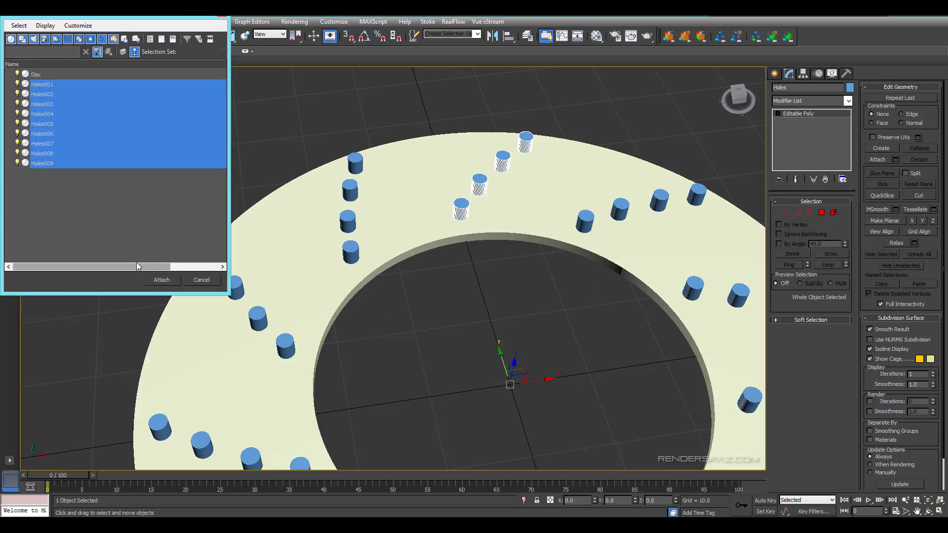
pyautogui.click(161, 280)
# - Examine the combined hole pattern in the top view, in shaded and wireframe display, against the rotor reference
pyautogui.moveTo(534, 322); pyautogui.dragTo(508, 286, button='middle')
pyautogui.scroll(-4, 512, 272)
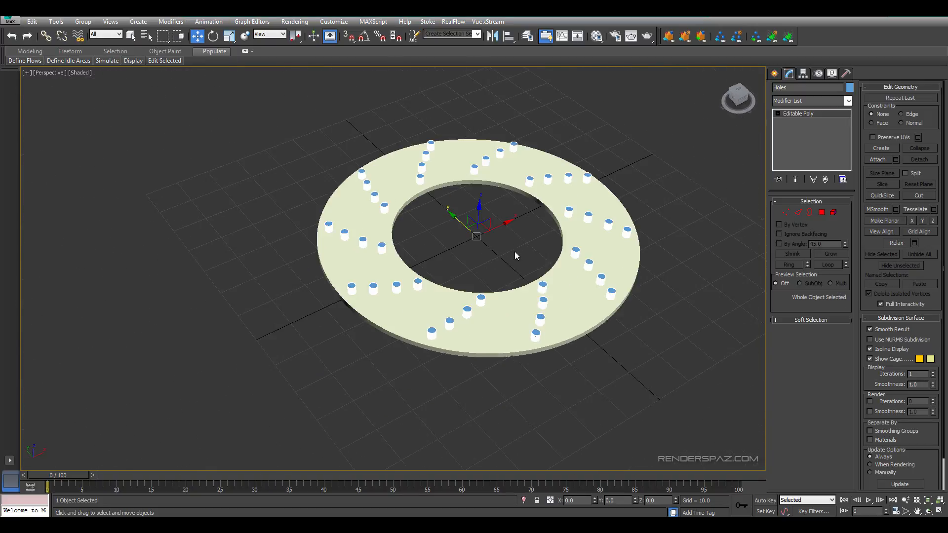
pyautogui.click(479, 267)
pyautogui.press('t')
pyautogui.scroll(6, 508, 238)
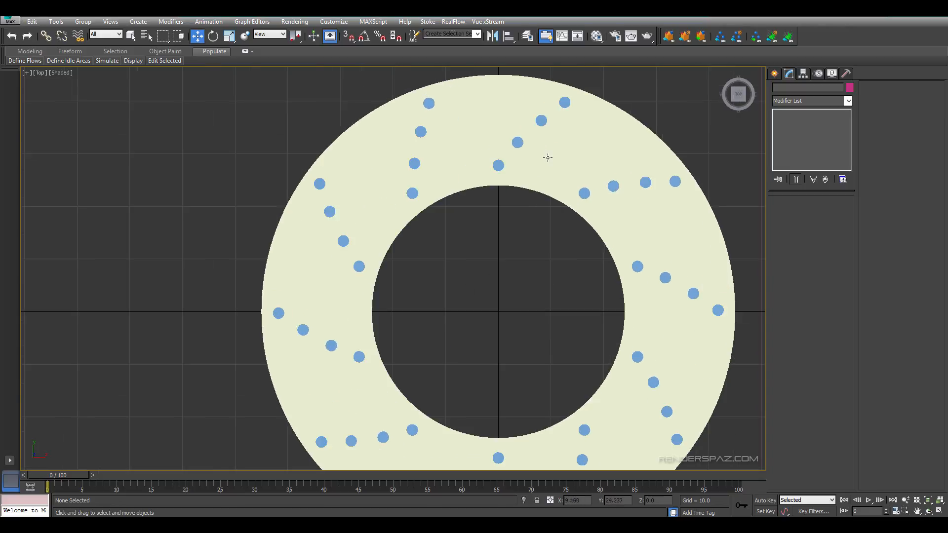
pyautogui.press('F3')
pyautogui.press('F3')
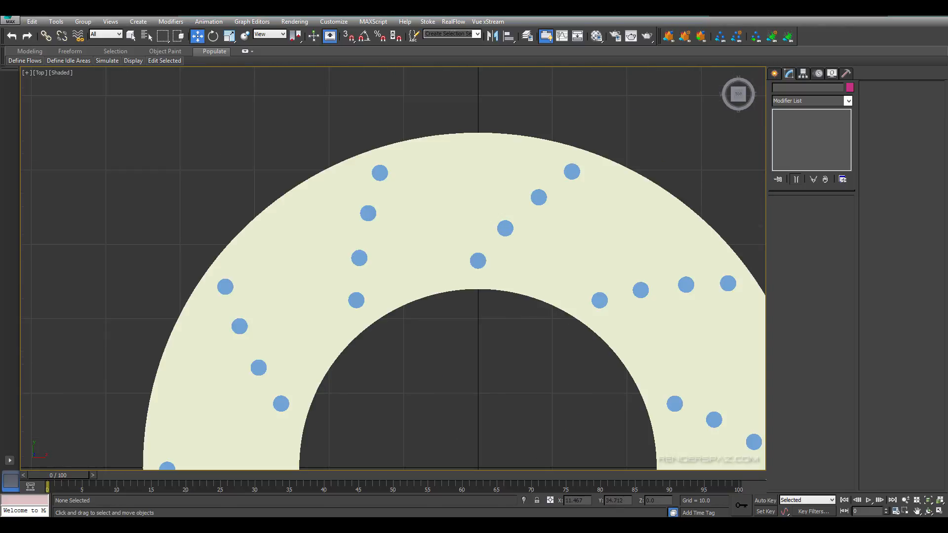
pyautogui.moveTo(947, 84)
pyautogui.mouseDown()
pyautogui.moveTo(557, 89)
pyautogui.moveTo(947, 86)
pyautogui.mouseUp()
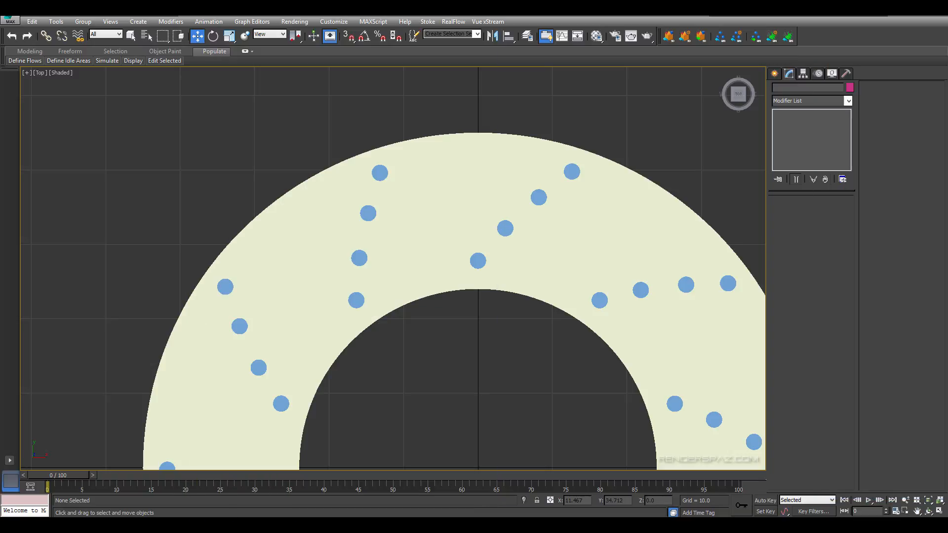
pyautogui.moveTo(436, 155); pyautogui.dragTo(428, 163, button='middle')
pyautogui.scroll(-3, 427, 163)
pyautogui.moveTo(477, 231); pyautogui.dragTo(454, 143, button='middle')
pyautogui.press('F3')
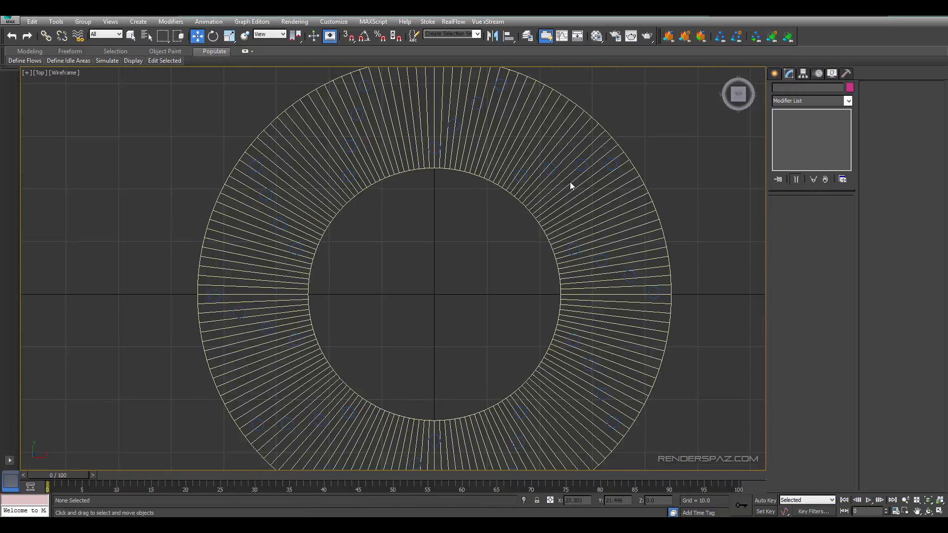
pyautogui.press('F3')
# - Create a Capsule extended primitive at the disc's centre, about 1.05 in radius and 11.8 high
pyautogui.click(774, 74)
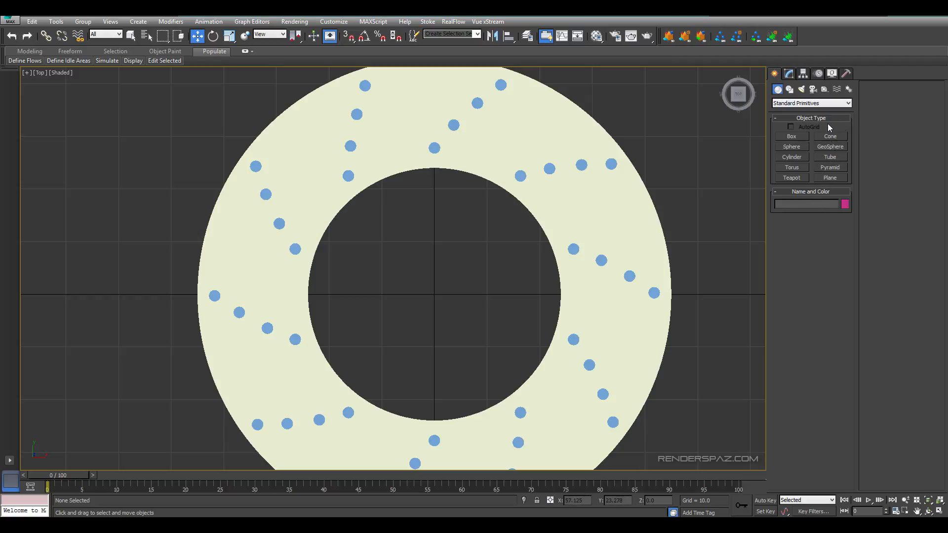
pyautogui.click(806, 103)
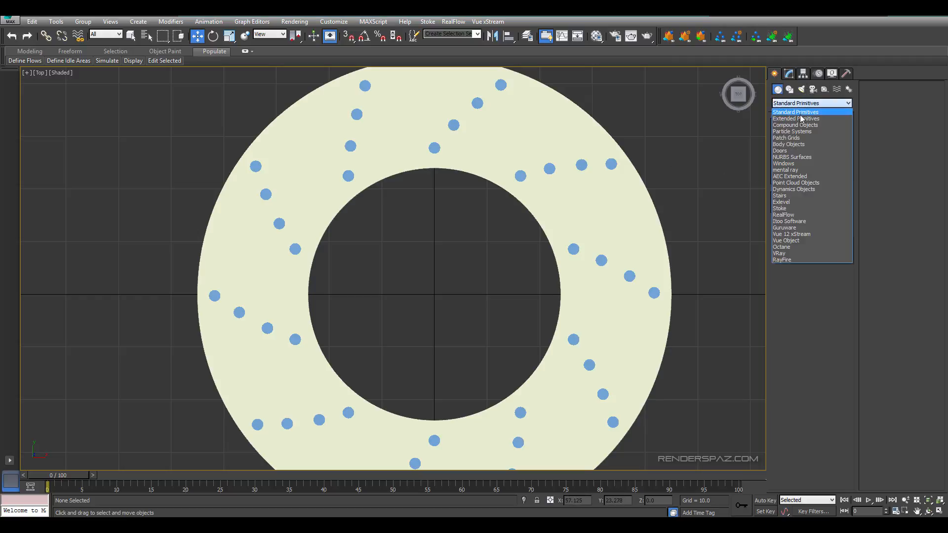
pyautogui.click(804, 116)
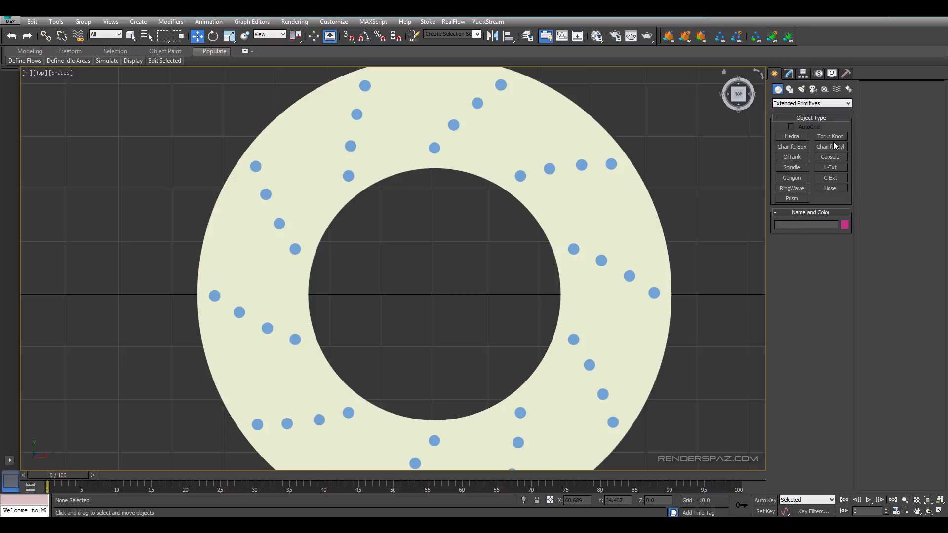
pyautogui.click(829, 157)
pyautogui.moveTo(435, 297)
pyautogui.mouseDown()
pyautogui.moveTo(435, 285)
pyautogui.moveTo(435, 294)
pyautogui.mouseUp()
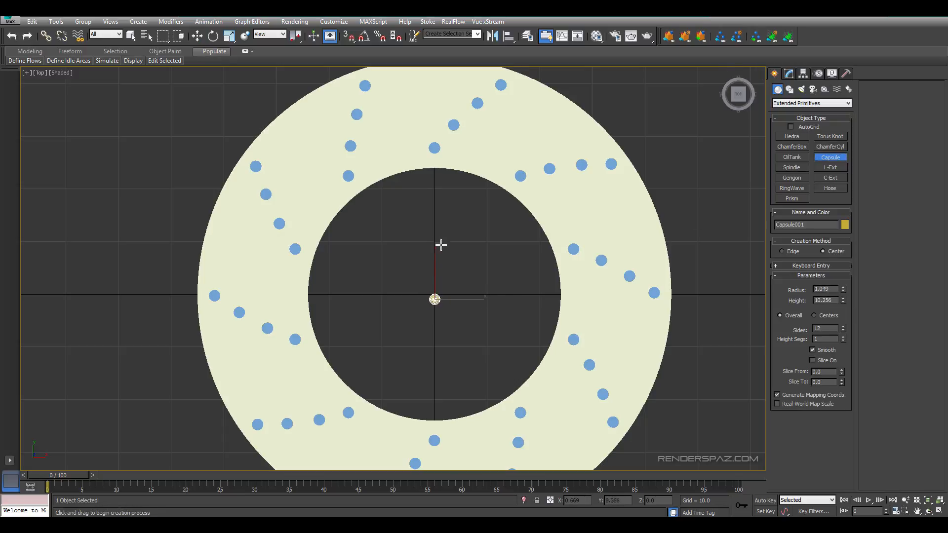
# - Turn on angle snap and rotate the capsule so it lies flat along the Y axis
pyautogui.click(212, 36)
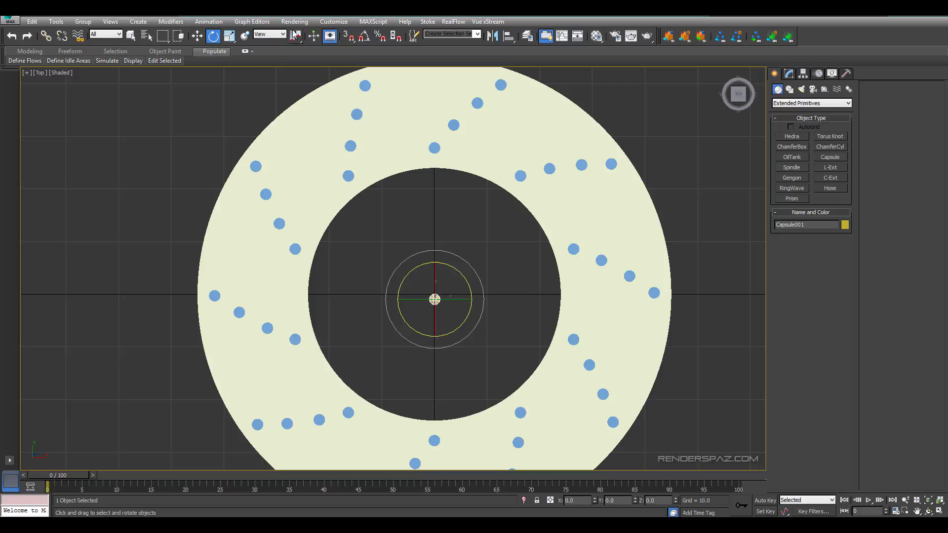
pyautogui.click(364, 36)
pyautogui.moveTo(436, 318); pyautogui.dragTo(421, 142)
# - Move the capsule onto the disc's ring between two hole rows, at about X -5.7, Y 27.6
pyautogui.click(197, 36)
pyautogui.press('F3')
pyautogui.scroll(3, 435, 283)
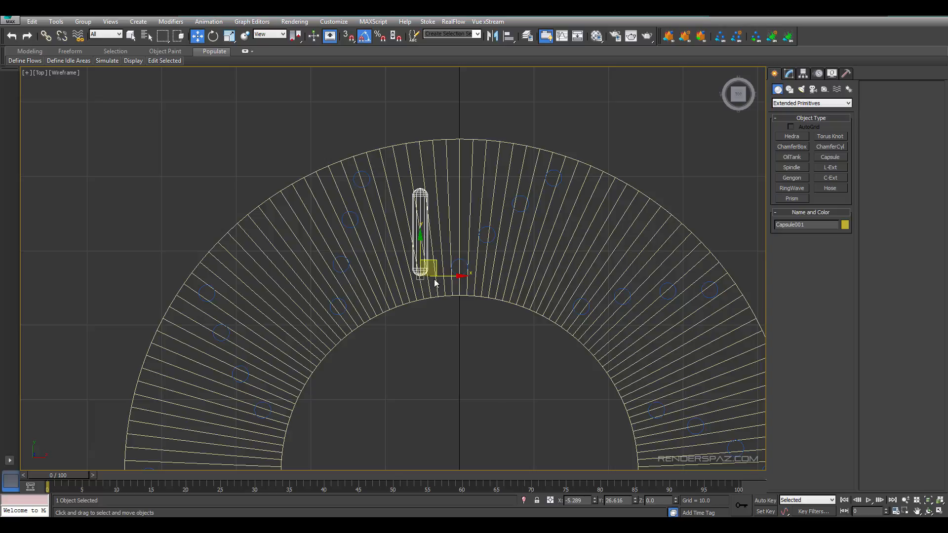
pyautogui.moveTo(434, 265); pyautogui.dragTo(431, 259)
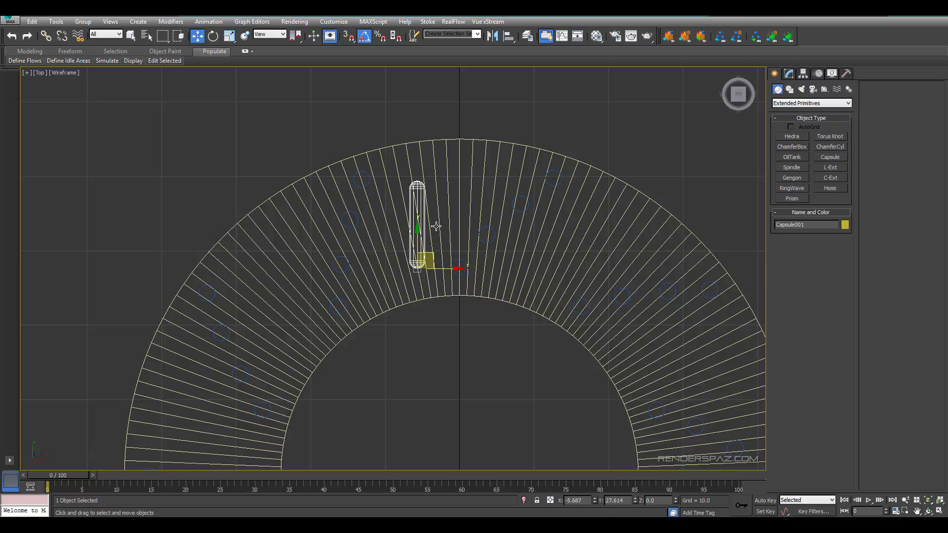
pyautogui.press('F3')
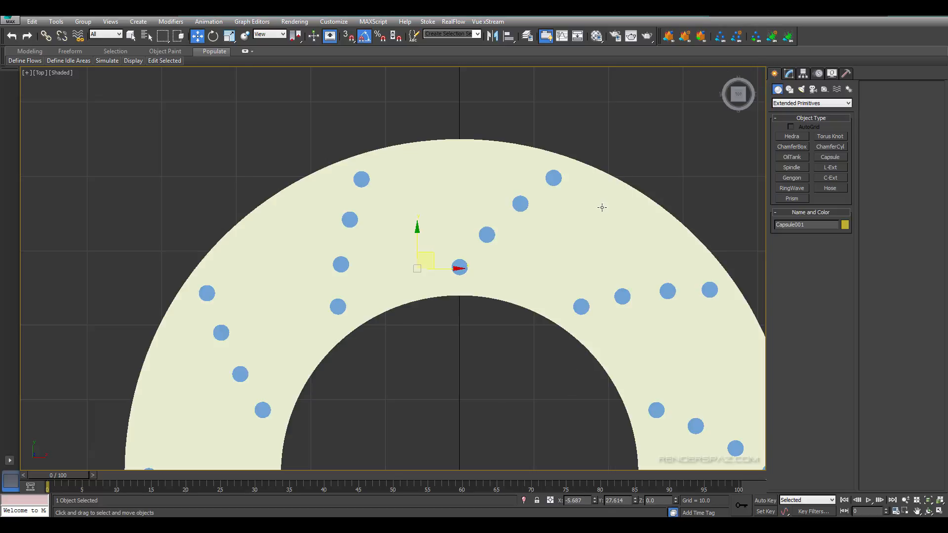
# - Raise the capsule to about Z 1.7 so it sits partly above the disc's upper face
pyautogui.press('p')
pyautogui.keyDown('alt'); pyautogui.moveTo(465, 309); pyautogui.dragTo(410, 291, button='middle'); pyautogui.keyUp('alt')
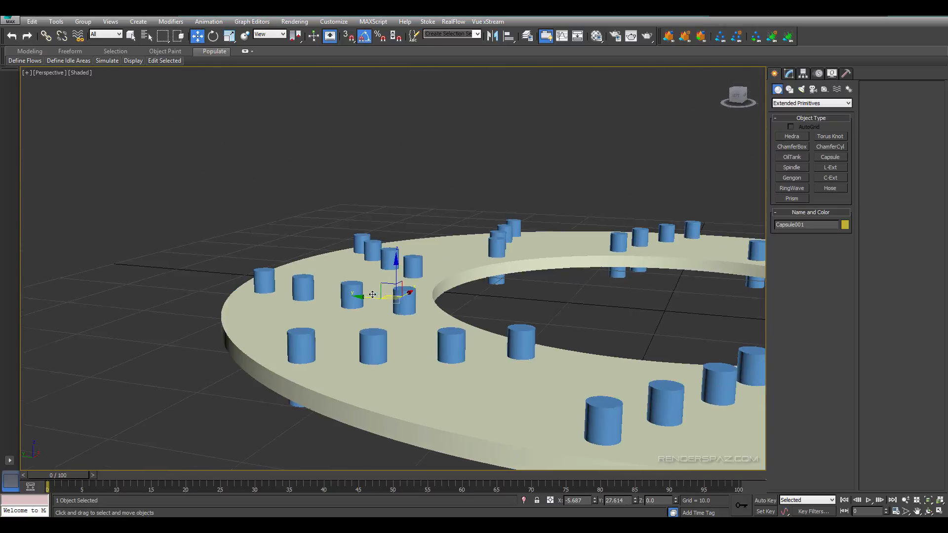
pyautogui.scroll(3, 389, 286)
pyautogui.moveTo(395, 269); pyautogui.dragTo(397, 245)
pyautogui.keyDown('alt'); pyautogui.moveTo(449, 284); pyautogui.dragTo(515, 343, button='middle'); pyautogui.keyUp('alt')
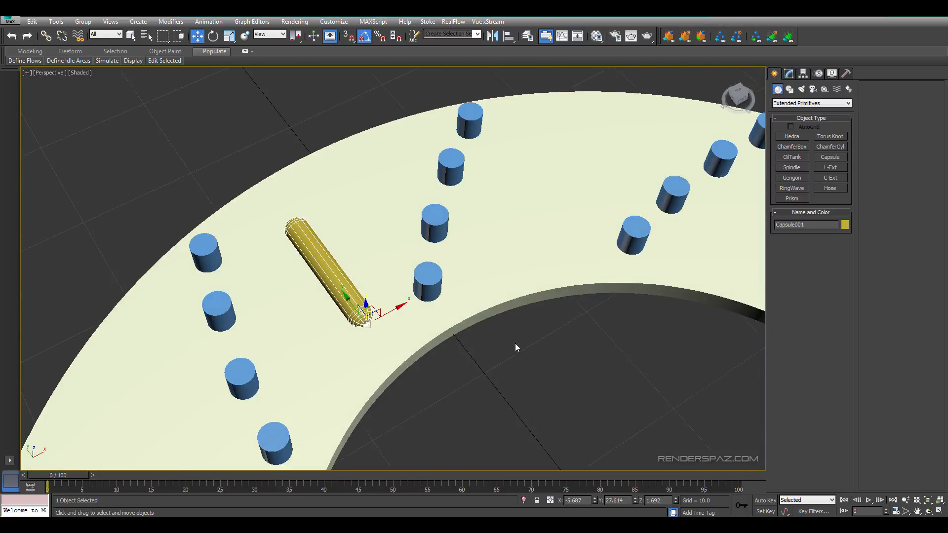
# - Set the capsule's radius to 0.8 and its height to about 15.6
pyautogui.press('t')
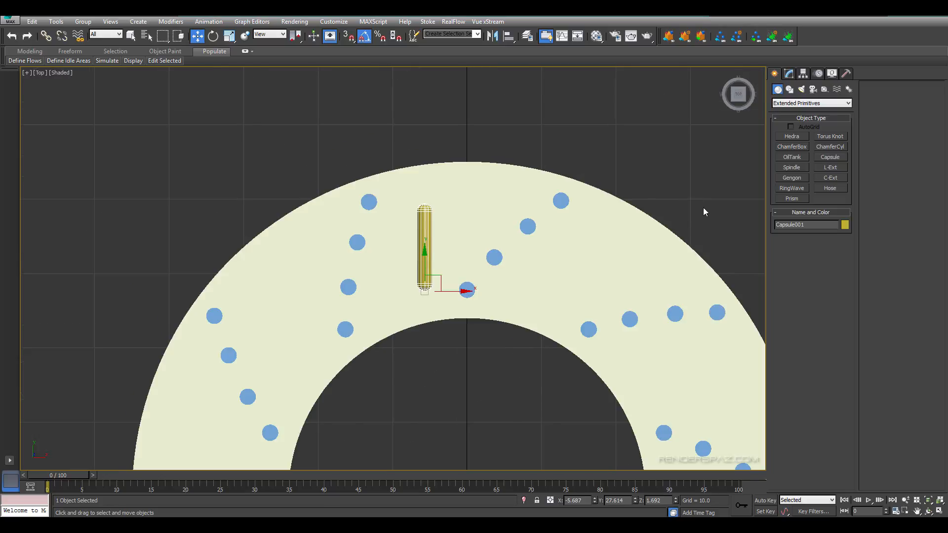
pyautogui.click(789, 74)
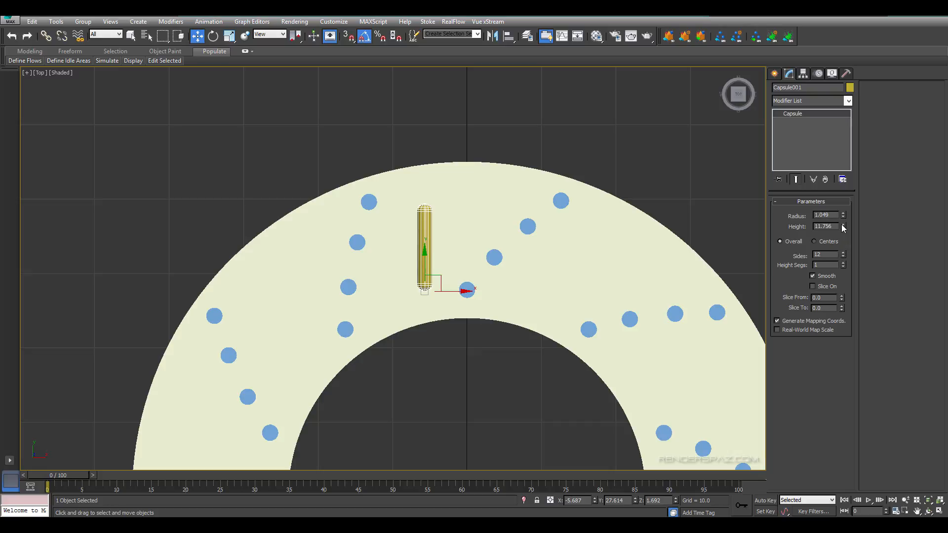
pyautogui.moveTo(843, 216)
pyautogui.mouseDown()
pyautogui.moveTo(842, 230)
pyautogui.moveTo(847, 197)
pyautogui.moveTo(843, 220)
pyautogui.moveTo(844, 209)
pyautogui.mouseUp()
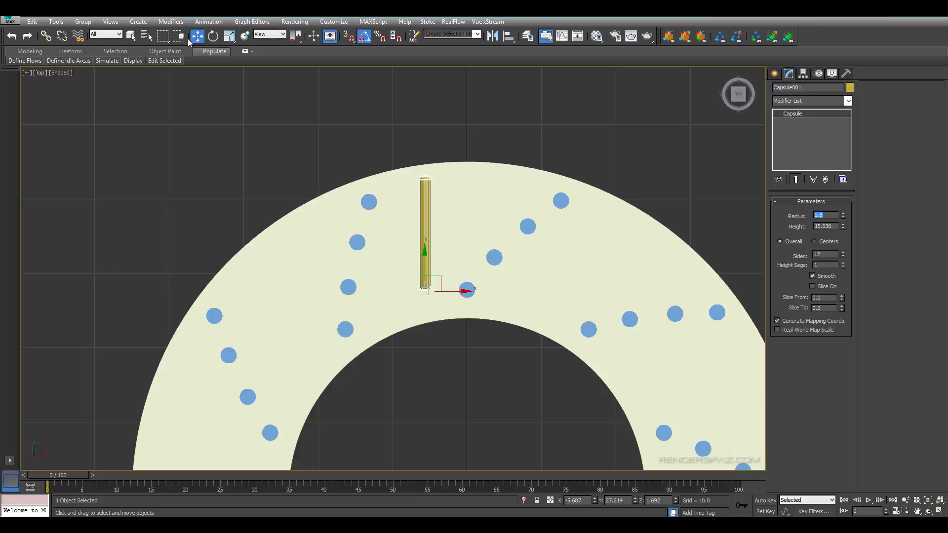
# - Rotate the capsule -25 degrees about Z so it slants between the neighbouring hole rows
pyautogui.click(213, 36)
pyautogui.moveTo(448, 262); pyautogui.dragTo(463, 267)
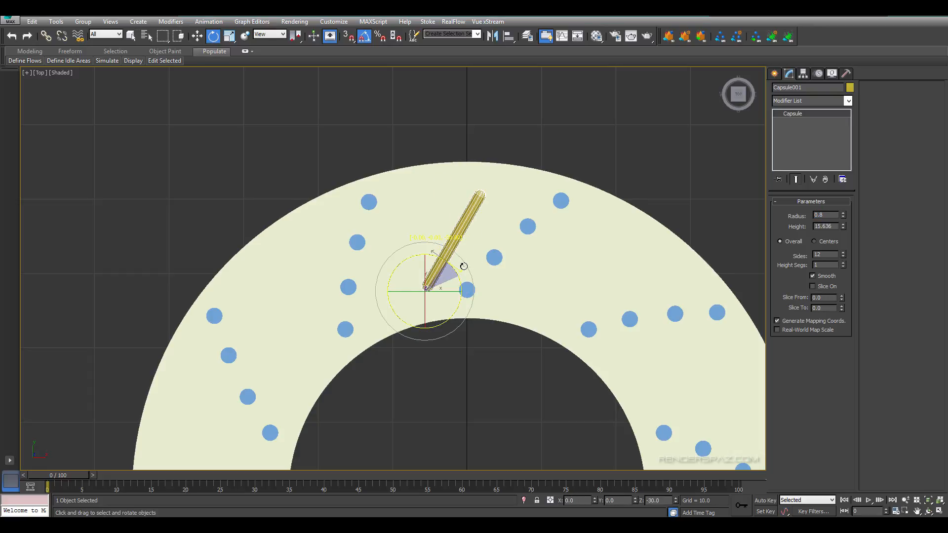
pyautogui.moveTo(464, 265); pyautogui.dragTo(464, 261)
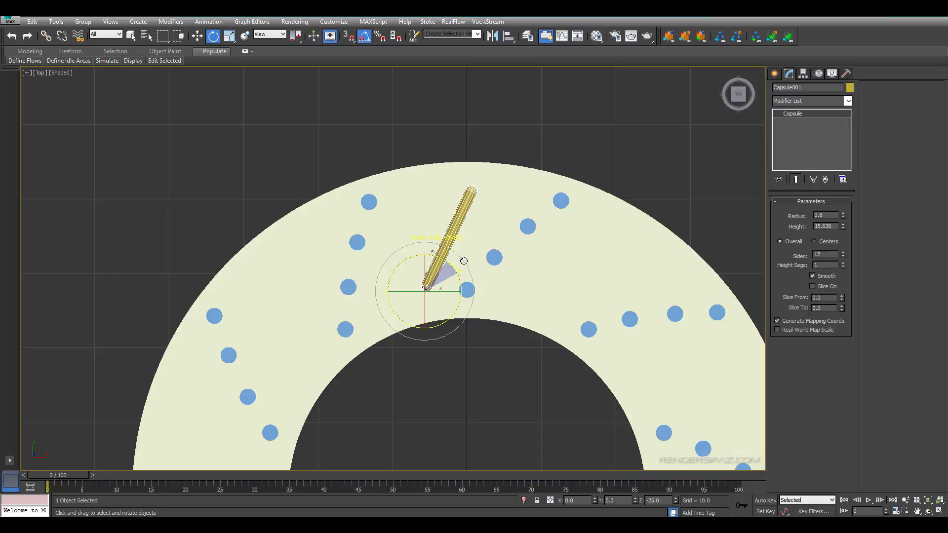
pyautogui.click(197, 35)
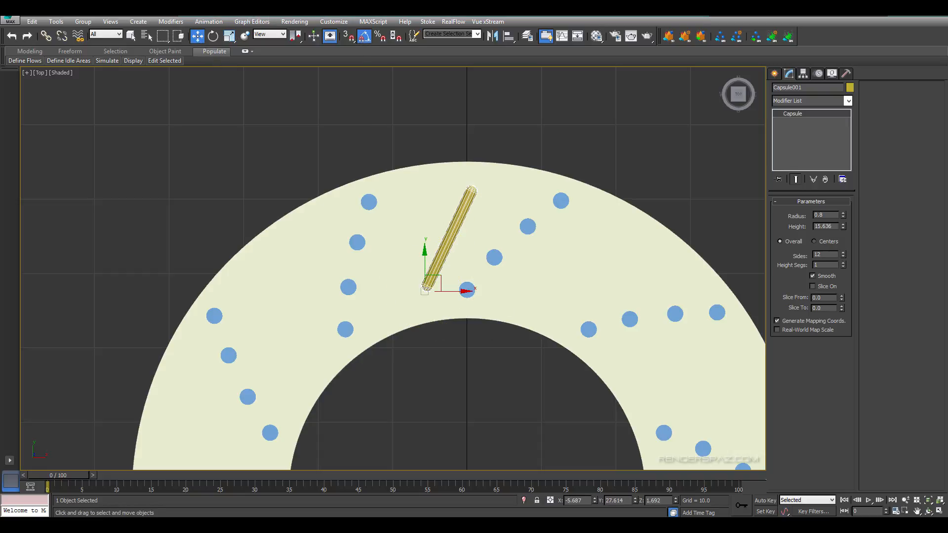
# - Check the angle increment and snap options in the Grid and Snap Settings
pyautogui.rightClick(365, 37)
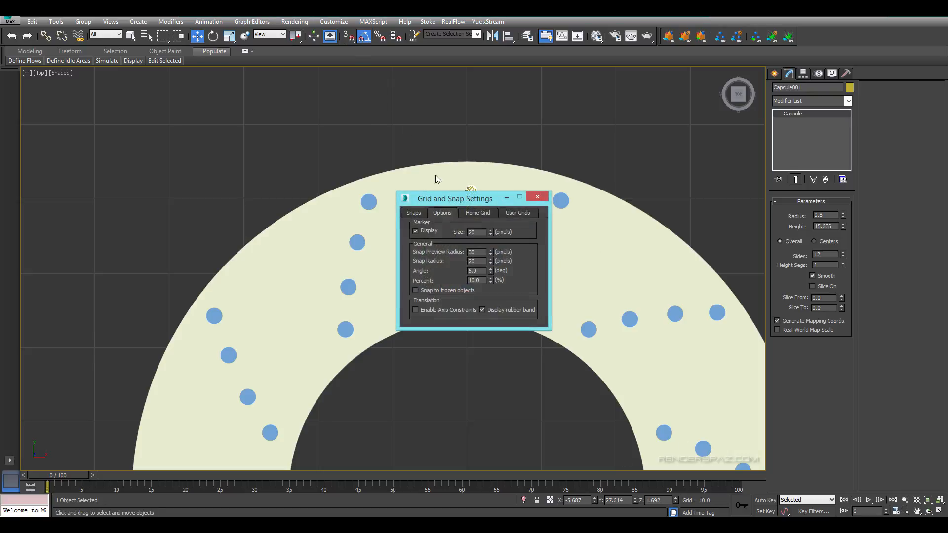
pyautogui.click(414, 213)
pyautogui.click(442, 212)
pyautogui.click(539, 197)
# - Move the slanted capsule midway between the two hole rows, to about X -7.0, Y 27.4
pyautogui.moveTo(382, 270); pyautogui.dragTo(410, 199, button='middle')
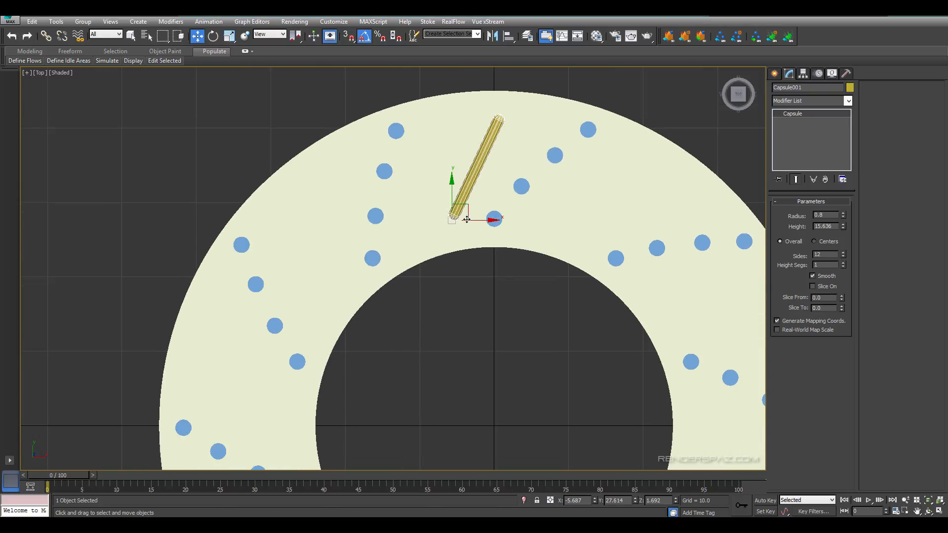
pyautogui.moveTo(467, 205); pyautogui.dragTo(445, 203)
pyautogui.moveTo(484, 227); pyautogui.dragTo(471, 252, button='middle')
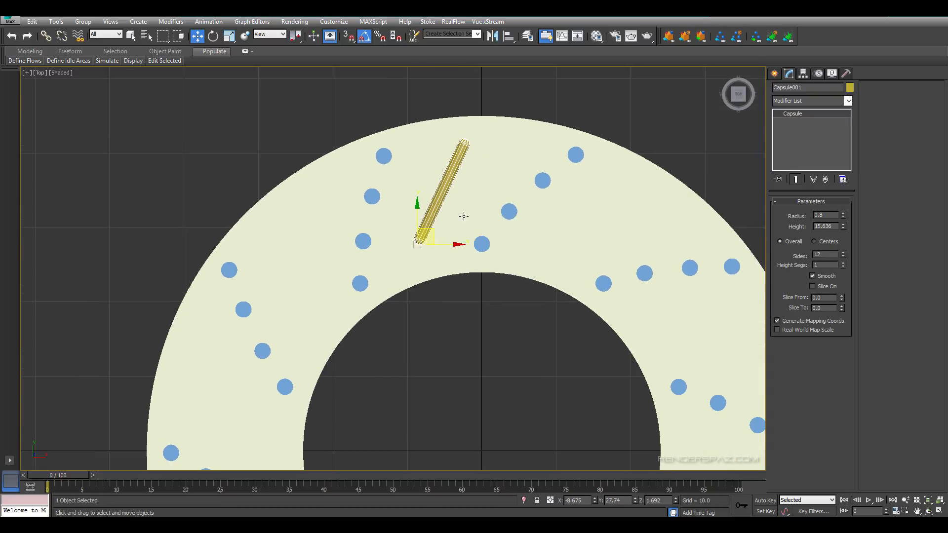
pyautogui.scroll(2, 451, 206)
pyautogui.moveTo(408, 214); pyautogui.dragTo(317, 205, button='middle')
pyautogui.moveTo(455, 178); pyautogui.dragTo(493, 211, button='middle')
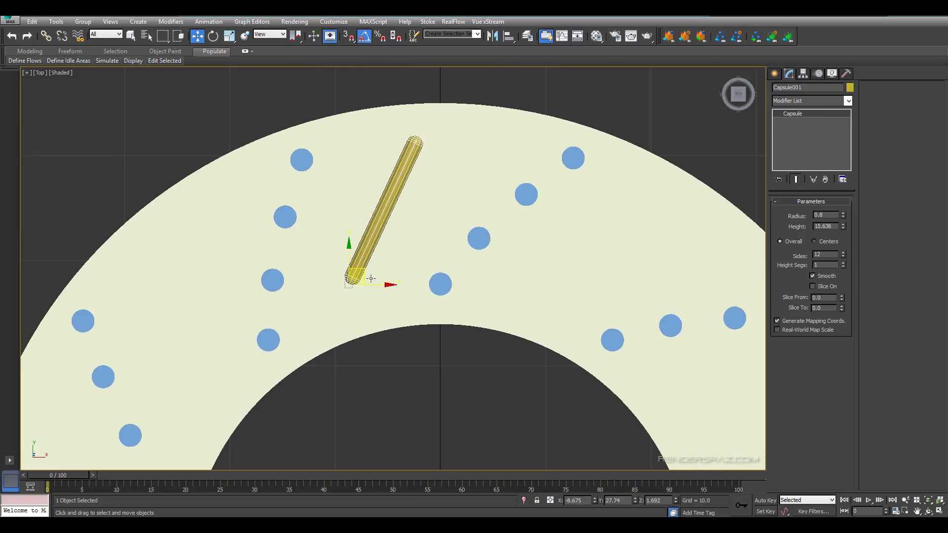
pyautogui.moveTo(365, 276); pyautogui.dragTo(423, 259)
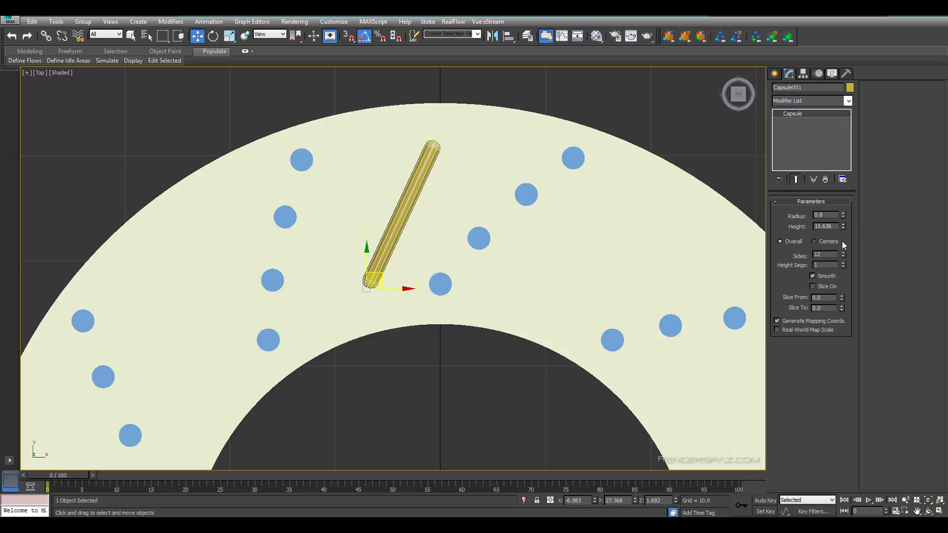
# - Lengthen the capsule to a height of about 18.8 and shift it to about X -8.2, Y 26.2
pyautogui.moveTo(843, 225); pyautogui.dragTo(847, 213)
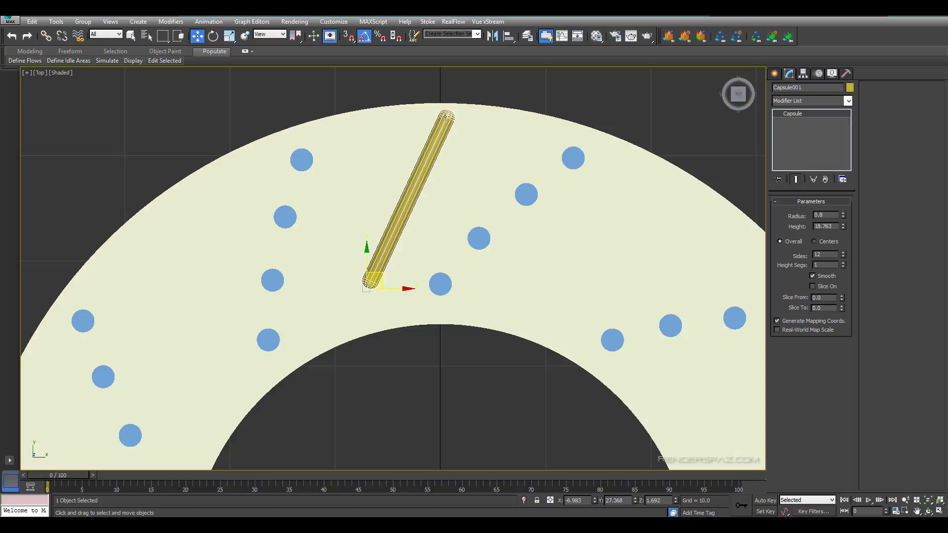
pyautogui.moveTo(379, 274); pyautogui.dragTo(369, 283)
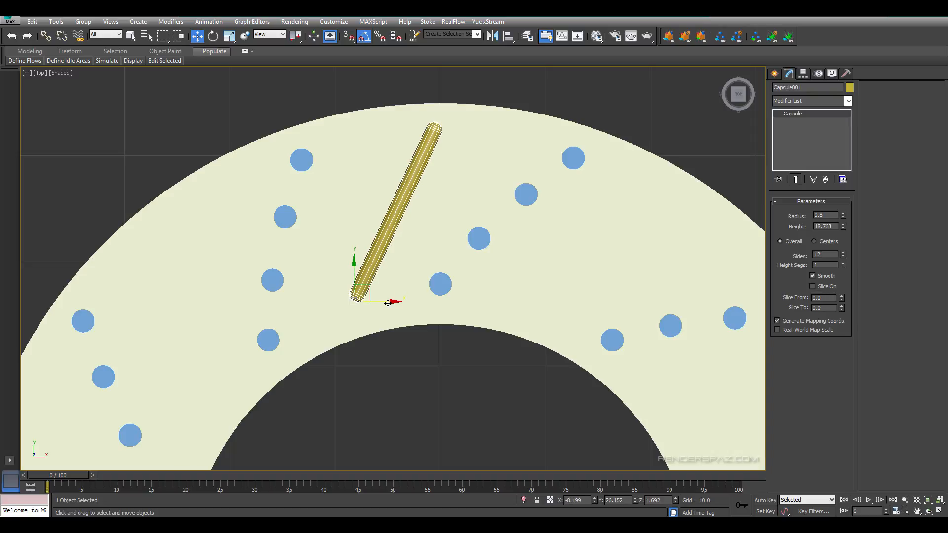
pyautogui.moveTo(392, 387); pyautogui.dragTo(395, 317, button='middle')
pyautogui.scroll(-6, 461, 226)
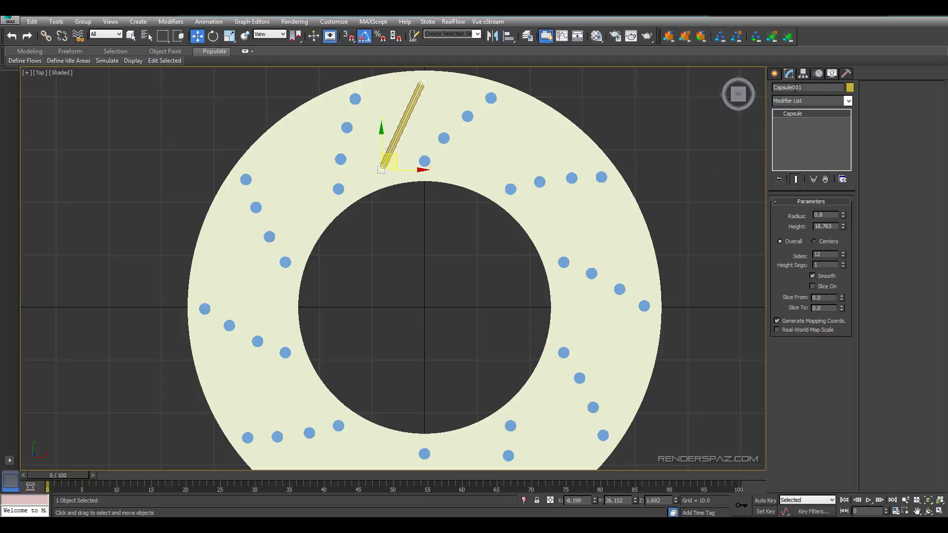
# - Rename the capsule Slot and move only its pivot to the world origin at X 0, Y 0, Z 0
pyautogui.moveTo(804, 88); pyautogui.dragTo(671, 94)
pyautogui.write('SLot')
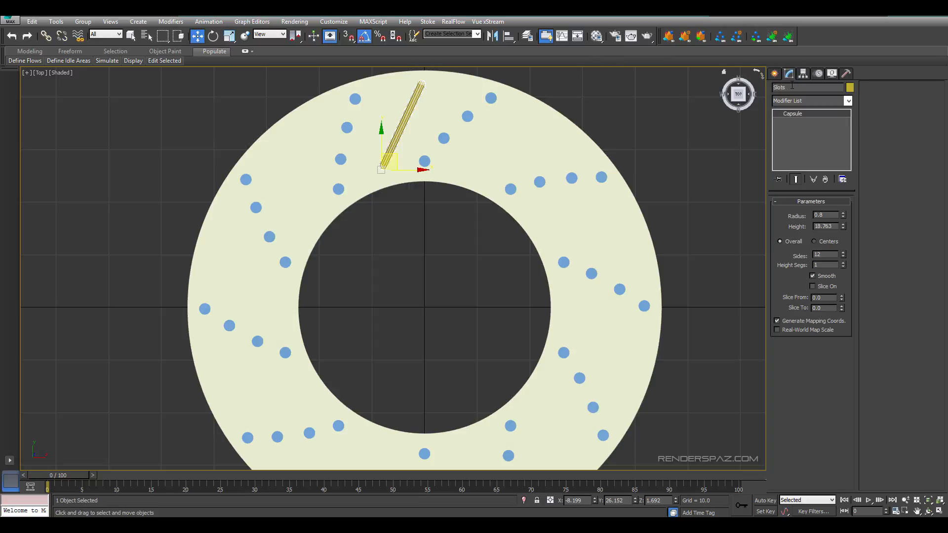
pyautogui.click(774, 73)
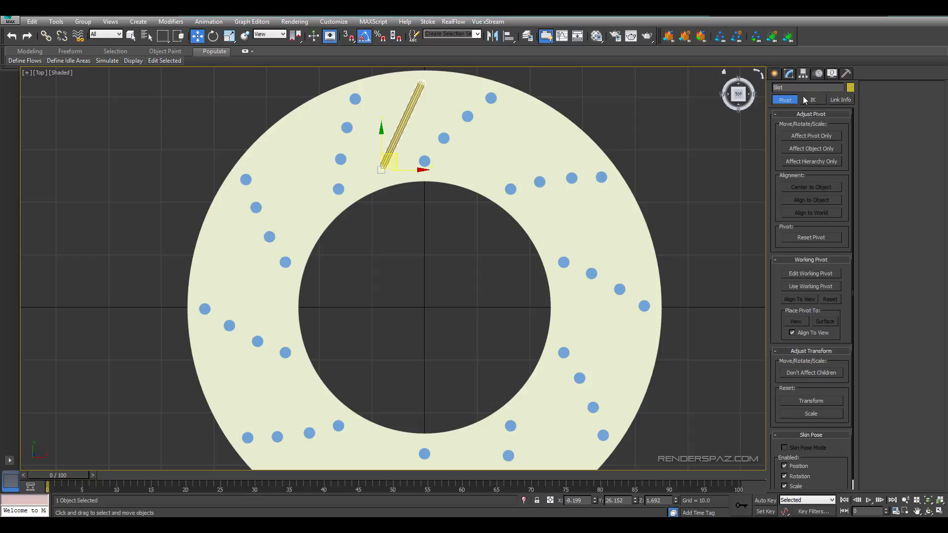
pyautogui.click(812, 140)
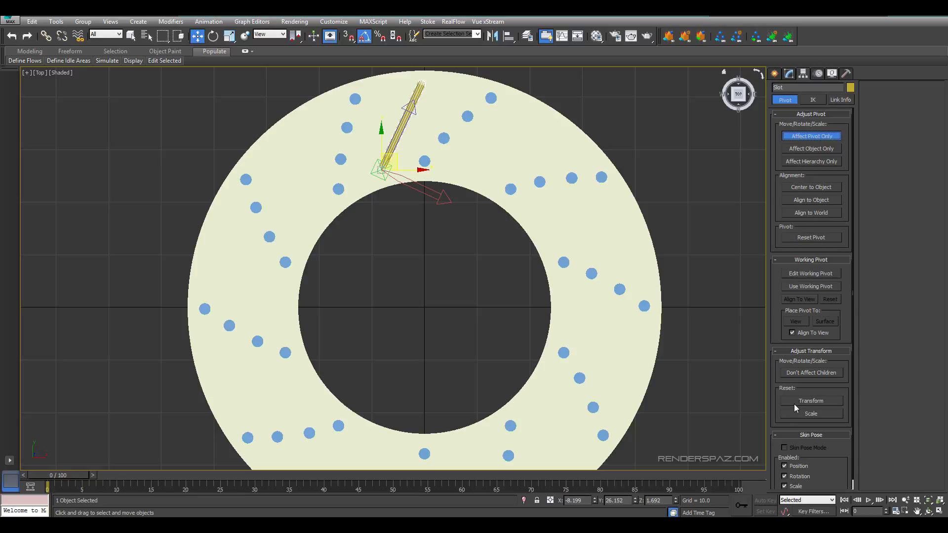
pyautogui.rightClick(595, 501)
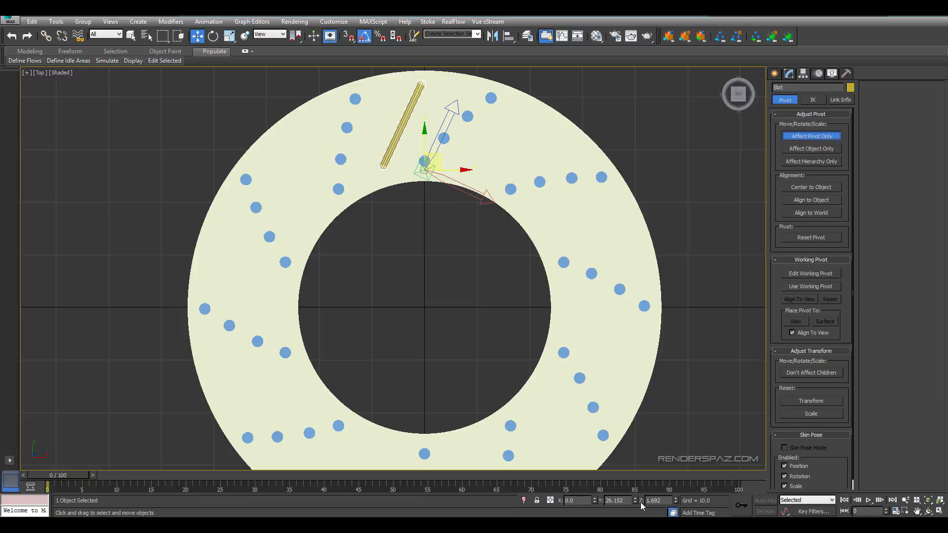
pyautogui.rightClick(635, 501)
pyautogui.rightClick(675, 501)
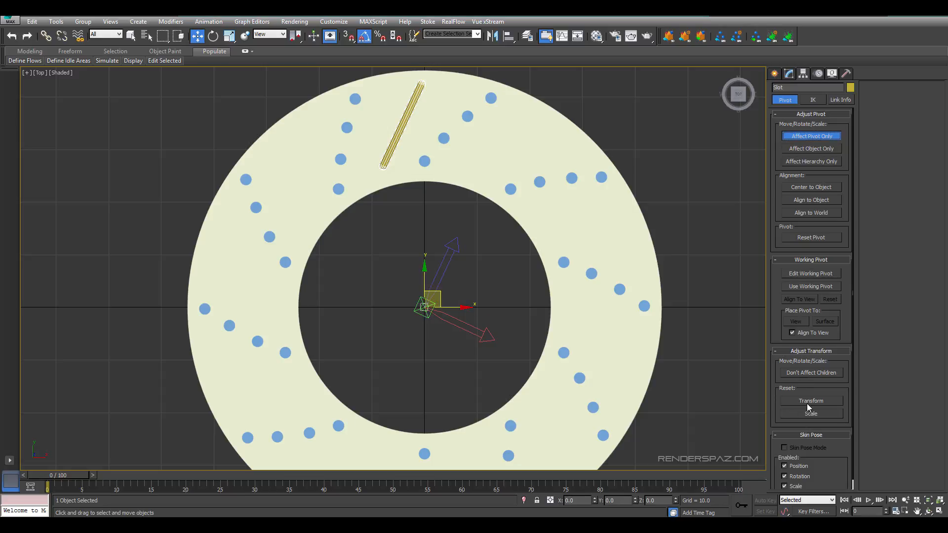
# - Reset the slot's transform to align its pivot with the world axes, leave pivot editing, and reselect the slot
pyautogui.click(794, 397)
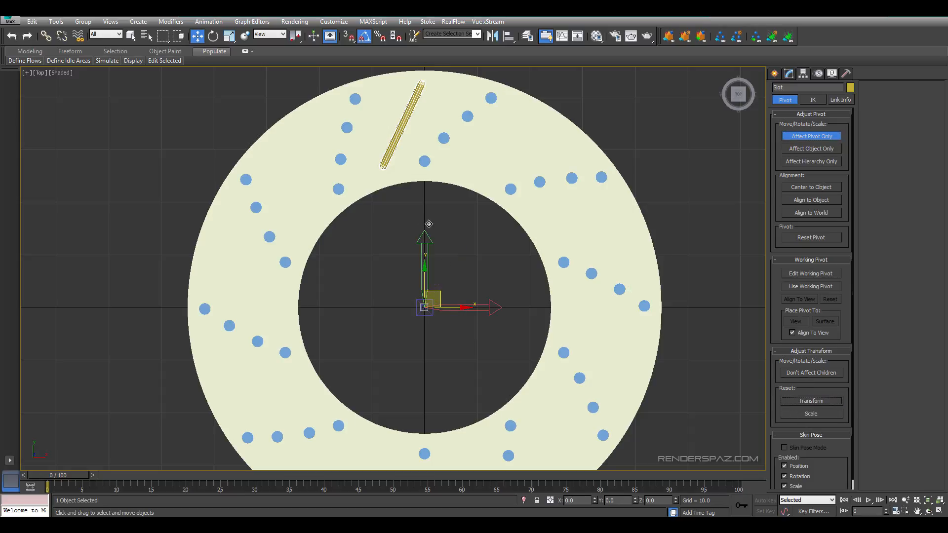
pyautogui.click(807, 136)
pyautogui.click(433, 267)
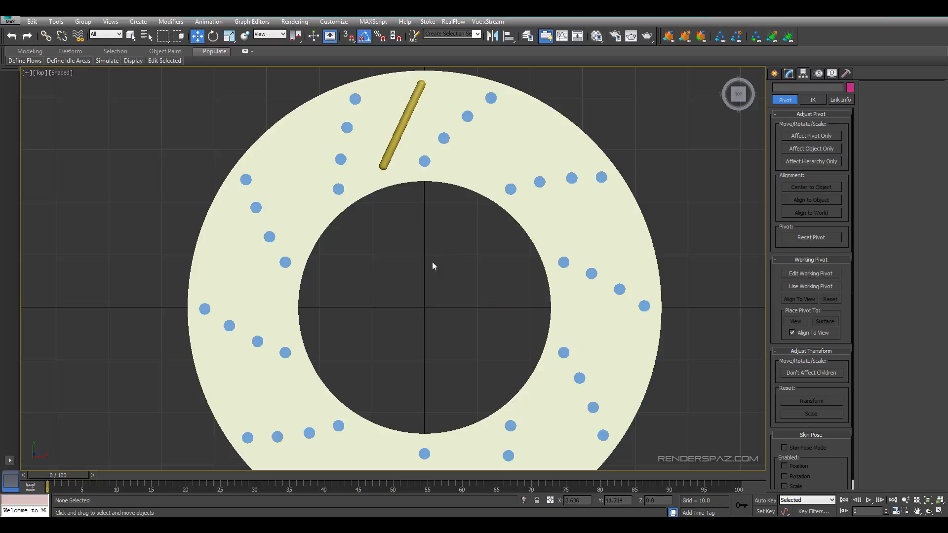
pyautogui.click(394, 148)
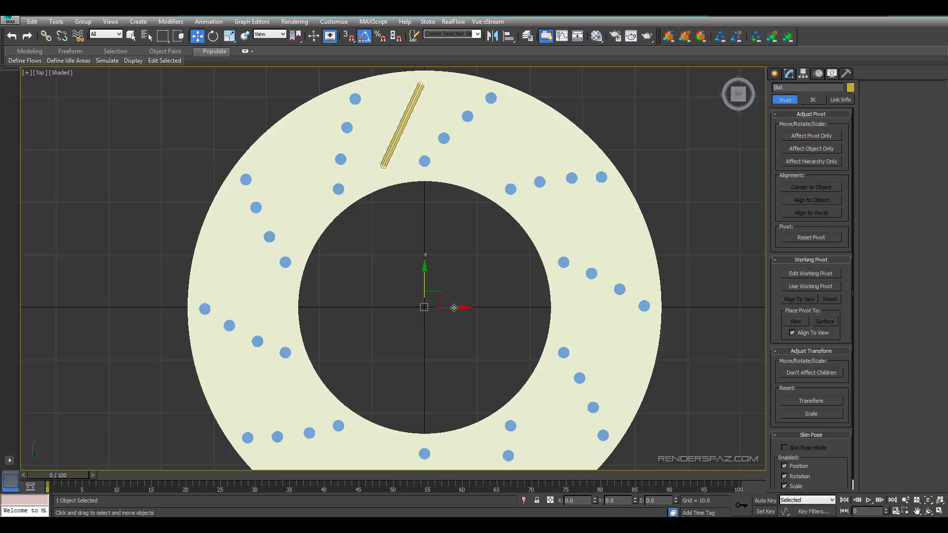
# - Array the slot around the disc as 10 instances at 36-degree increments about Z
pyautogui.moveTo(443, 166); pyautogui.dragTo(403, 160, button='middle')
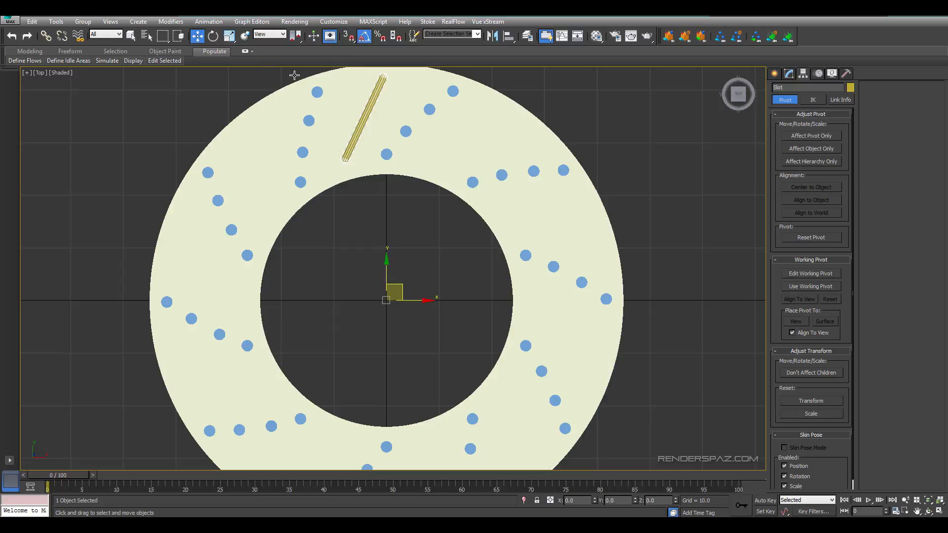
pyautogui.click(213, 36)
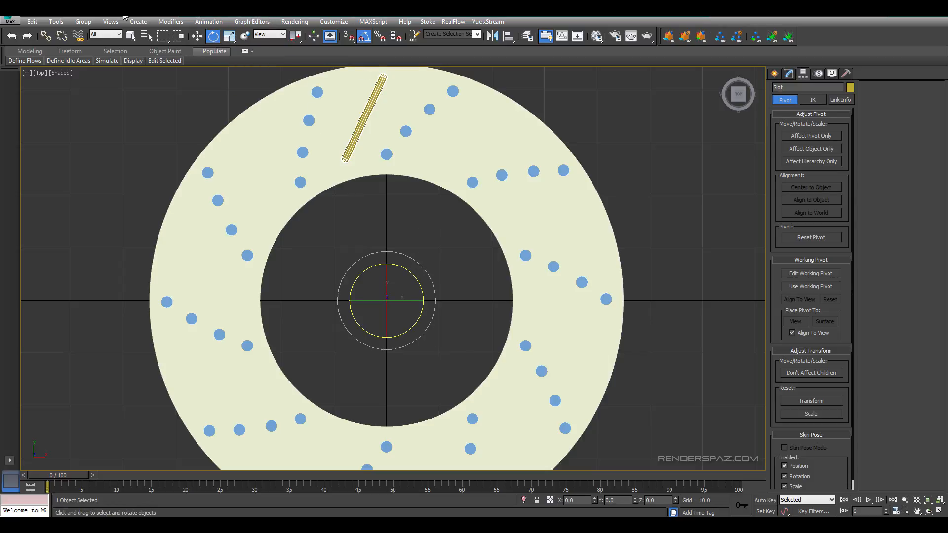
pyautogui.click(33, 22)
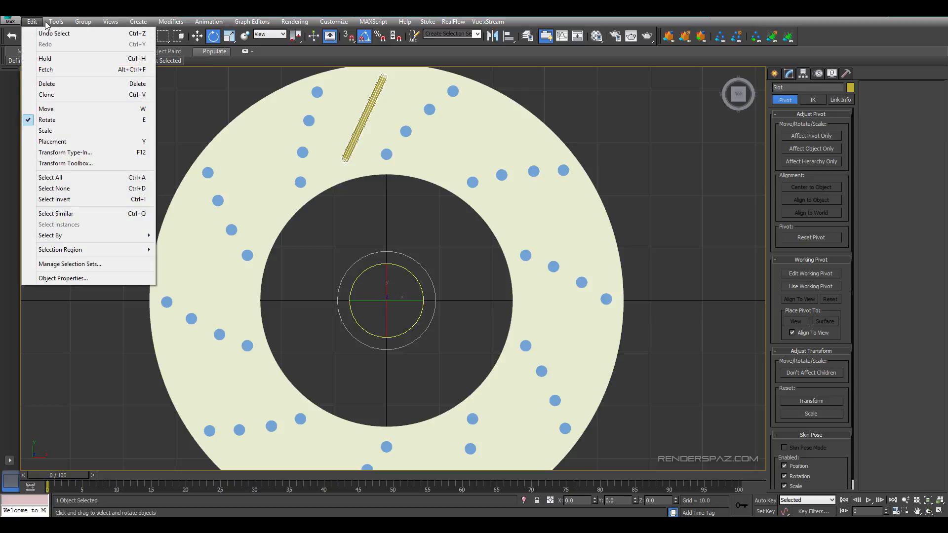
pyautogui.moveTo(52, 23)
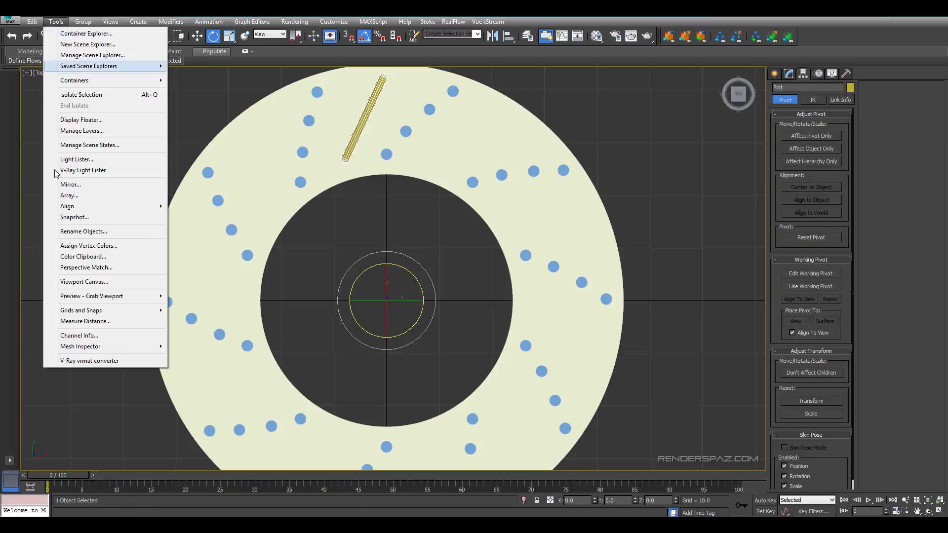
pyautogui.click(69, 195)
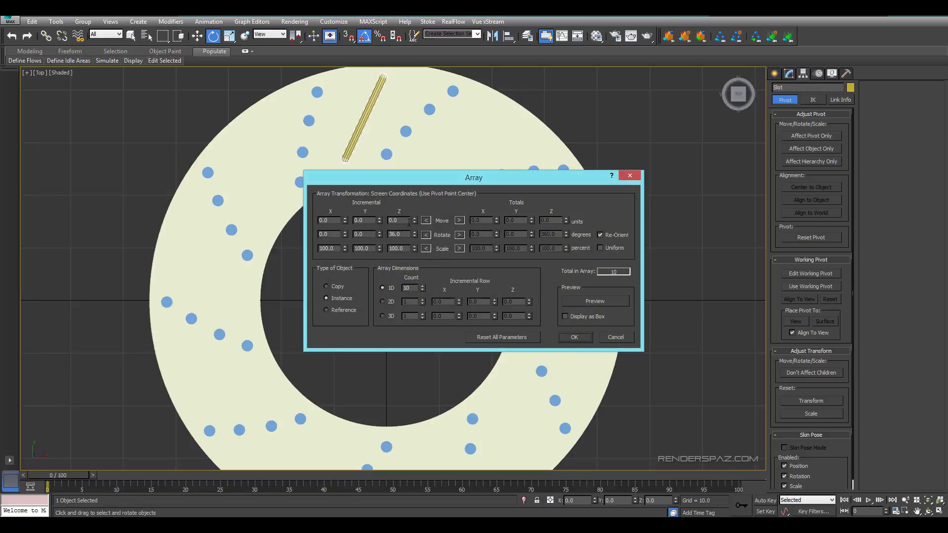
pyautogui.doubleClick(400, 235)
pyautogui.click(582, 302)
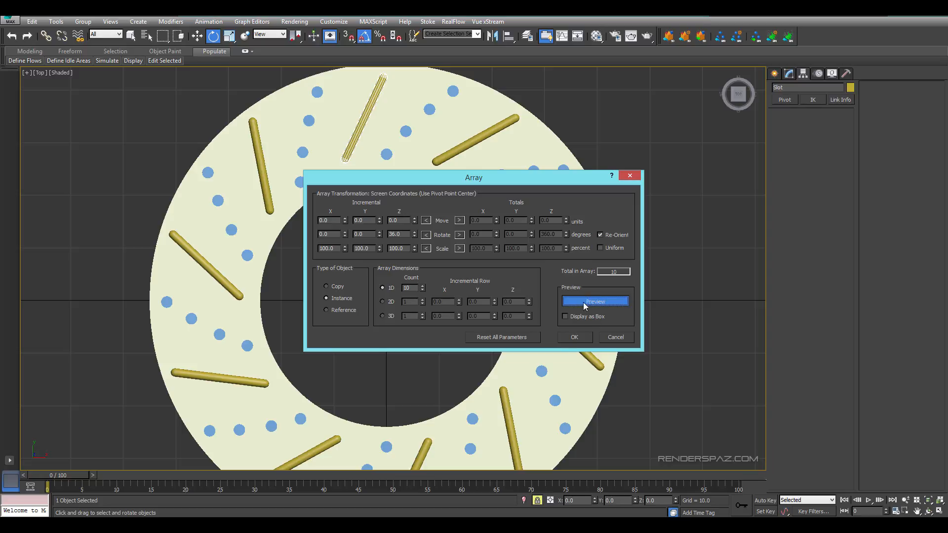
pyautogui.click(574, 337)
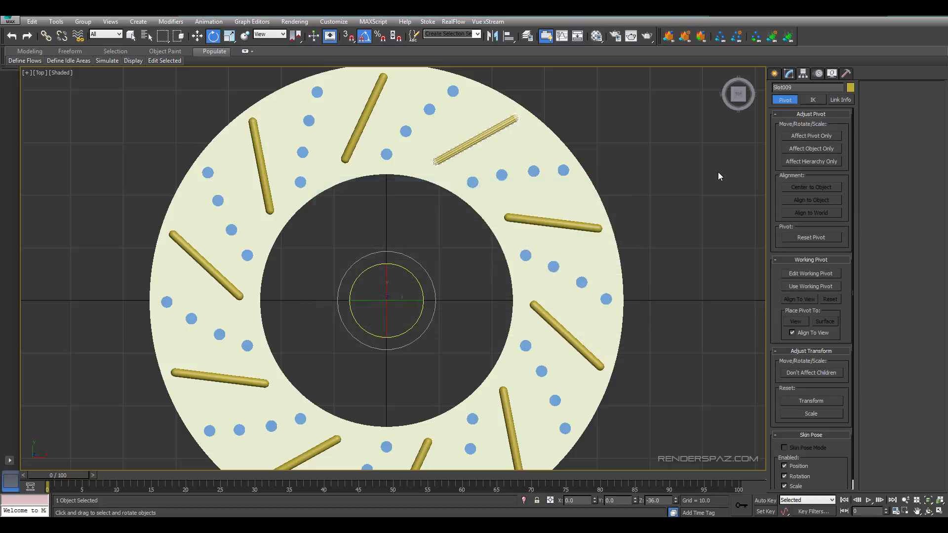
# - Inspect the arrayed slots and hole cylinders in perspective from several angles, and check the original slot's capsule parameters
pyautogui.press('p')
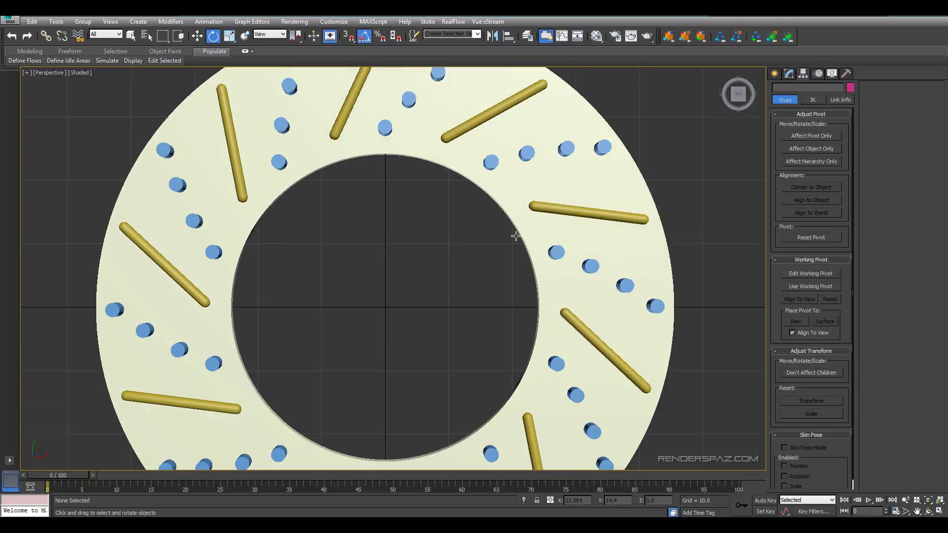
pyautogui.keyDown('alt'); pyautogui.moveTo(493, 173); pyautogui.dragTo(435, 314, button='middle'); pyautogui.keyUp('alt')
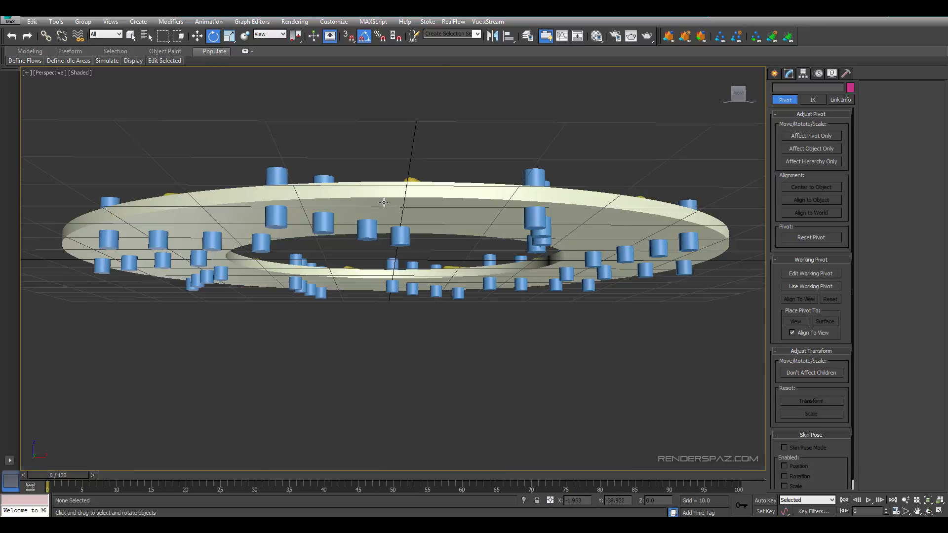
pyautogui.scroll(5, 444, 316)
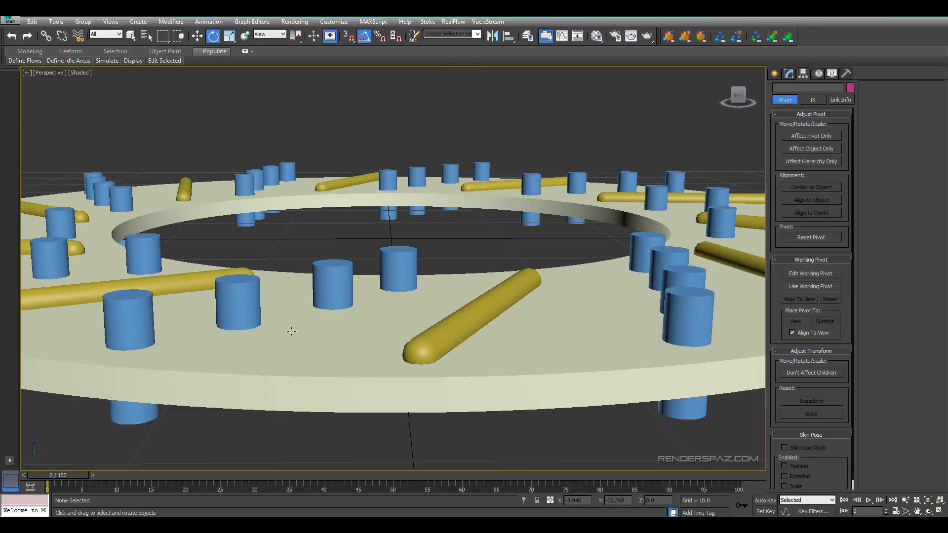
pyautogui.scroll(-5, 275, 343)
pyautogui.keyDown('alt'); pyautogui.moveTo(463, 289); pyautogui.dragTo(440, 223, button='middle'); pyautogui.keyUp('alt')
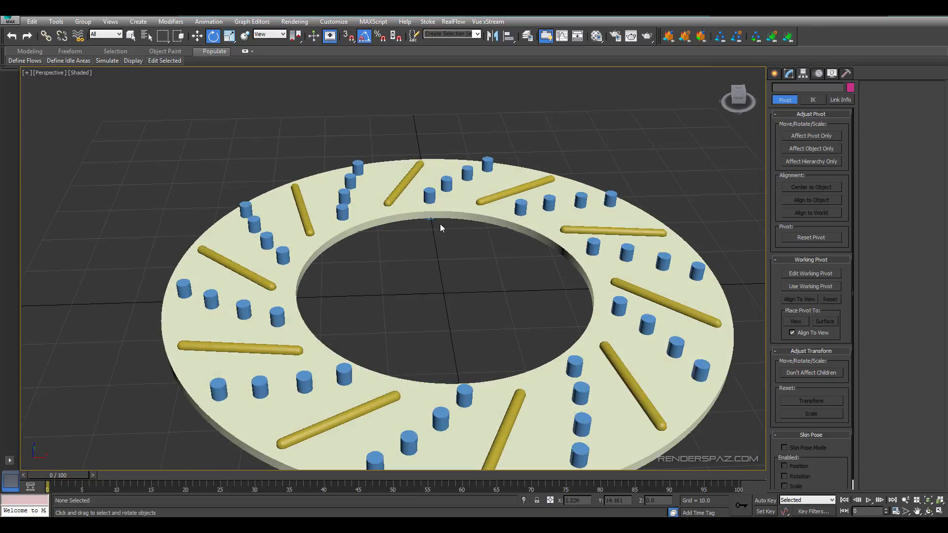
pyautogui.scroll(3, 439, 224)
pyautogui.click(380, 173)
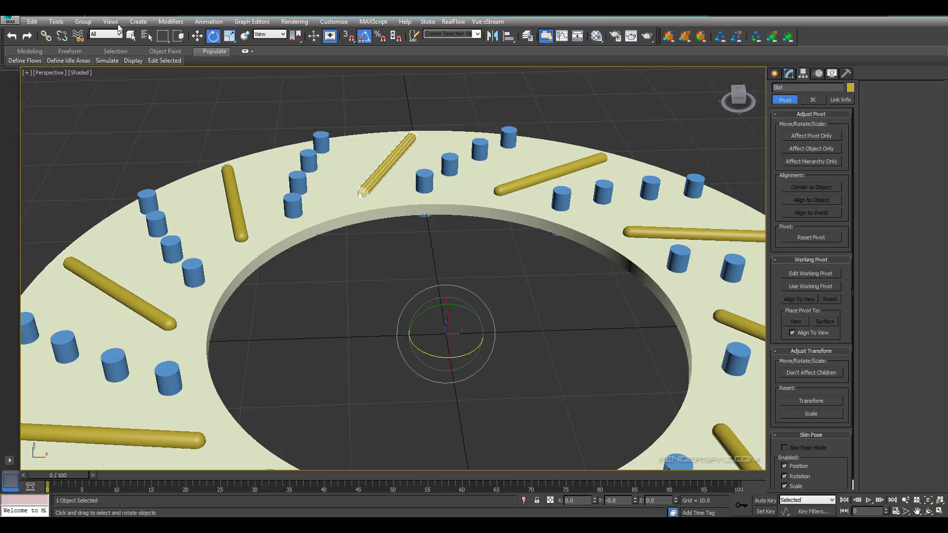
pyautogui.click(197, 36)
pyautogui.click(790, 74)
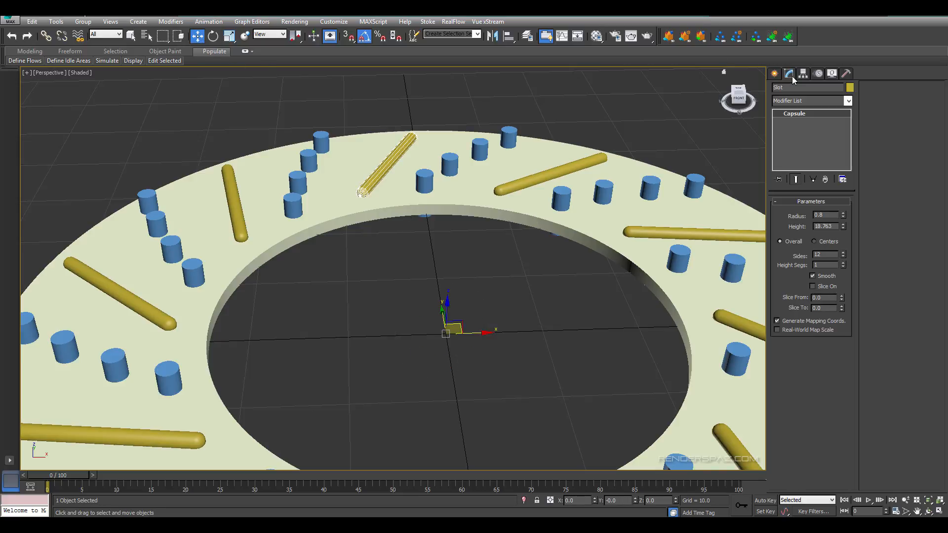
pyautogui.click(773, 74)
pyautogui.scroll(-10, 465, 291)
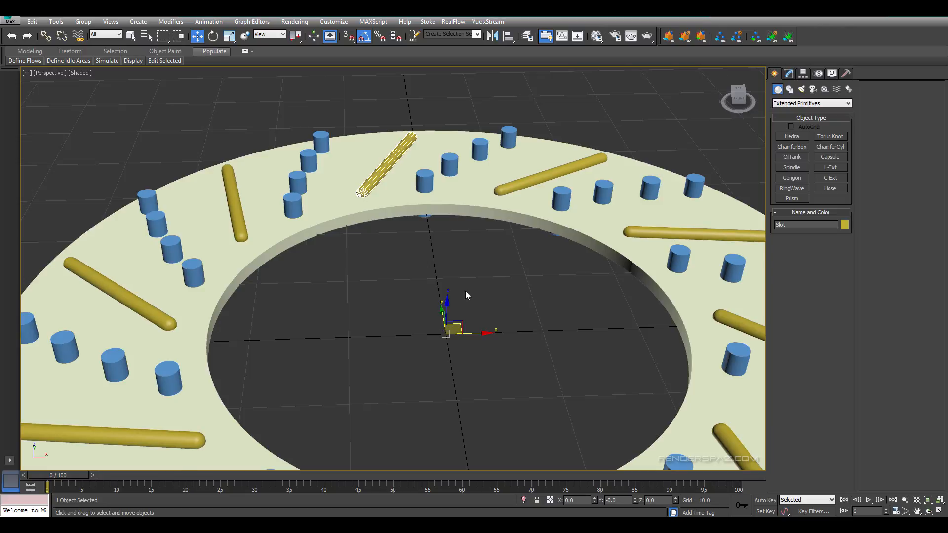
pyautogui.click(422, 270)
# - Undo the slot array and recreate it in the perspective view with 10 instances at 36-degree increments about Z
pyautogui.hotkey('ctrl', 'z')
pyautogui.hotkey('ctrl', 'z')
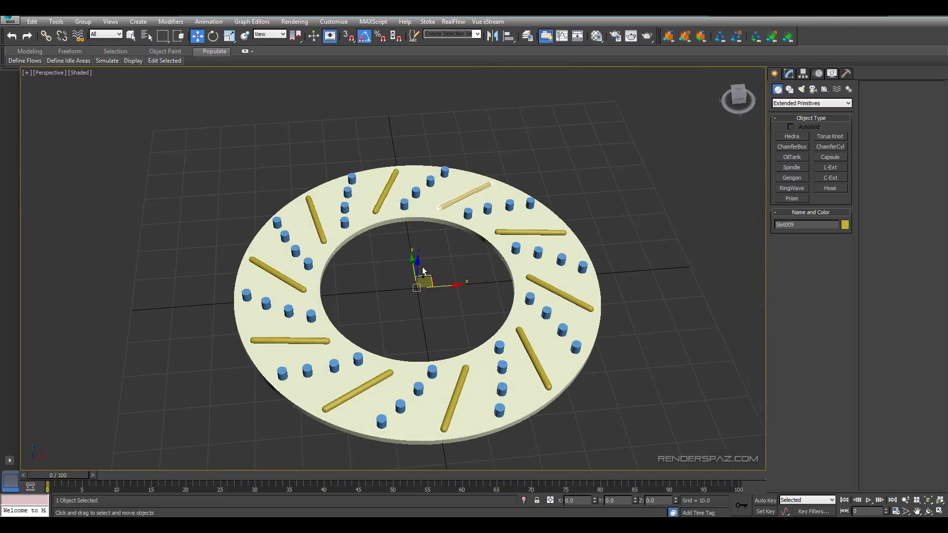
pyautogui.click(32, 21)
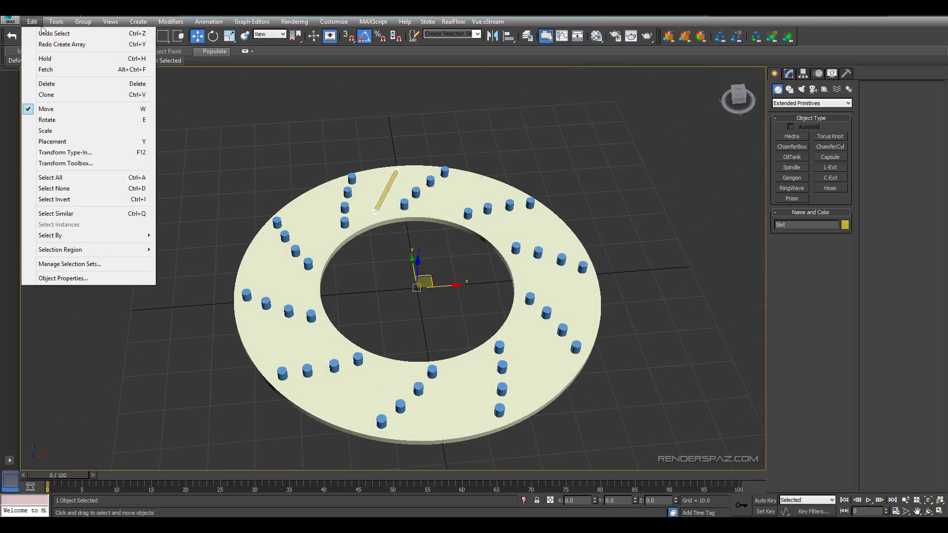
pyautogui.click(69, 195)
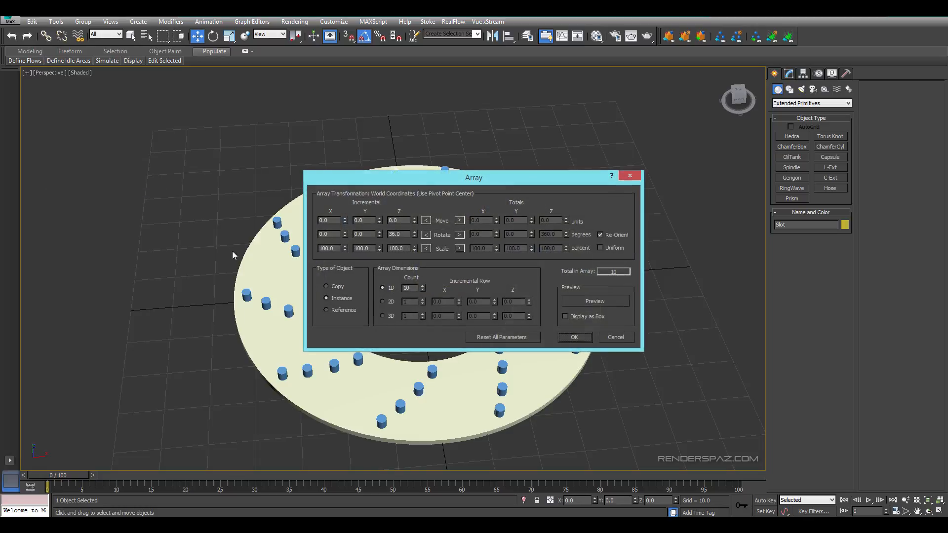
pyautogui.click(571, 336)
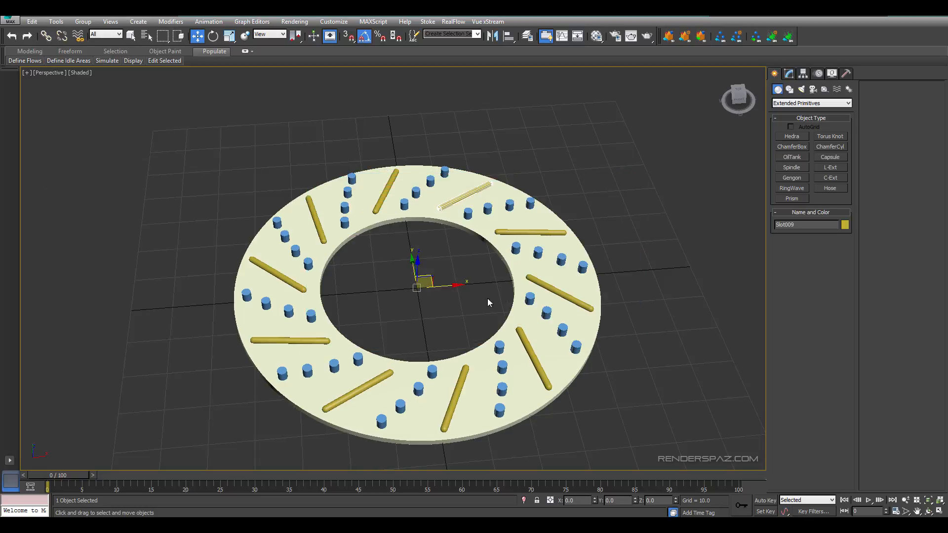
# - Select the original slot capsule and convert it to an Editable Poly
pyautogui.click(610, 144)
pyautogui.scroll(3, 368, 179)
pyautogui.click(375, 188)
pyautogui.keyDown('alt'); pyautogui.moveTo(374, 188); pyautogui.dragTo(457, 275, button='middle'); pyautogui.keyUp('alt')
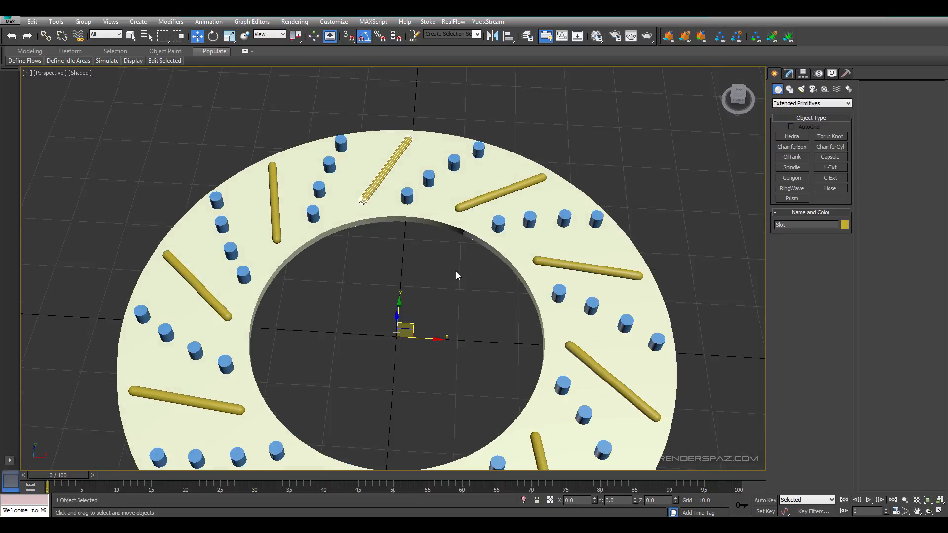
pyautogui.moveTo(427, 215); pyautogui.dragTo(422, 146, button='middle')
pyautogui.click(789, 75)
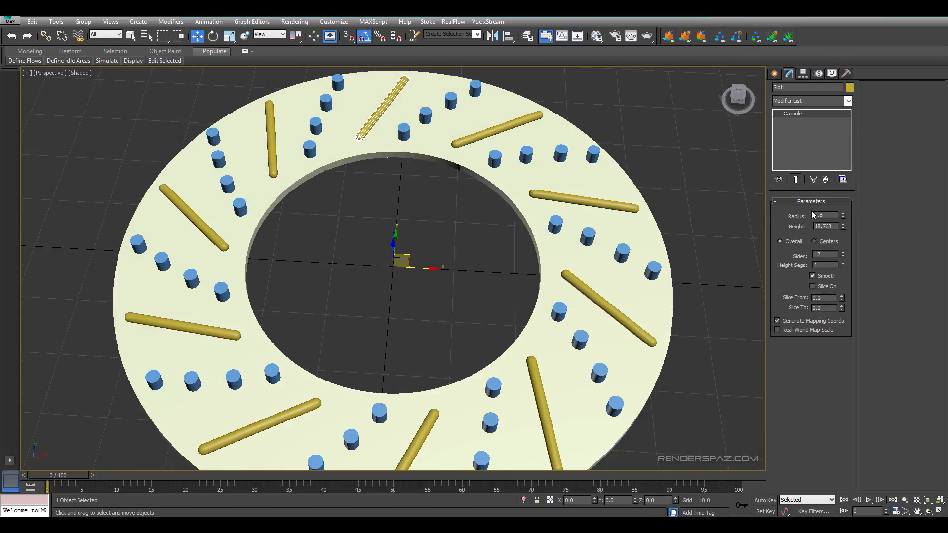
pyautogui.rightClick(397, 207)
pyautogui.moveTo(444, 299)
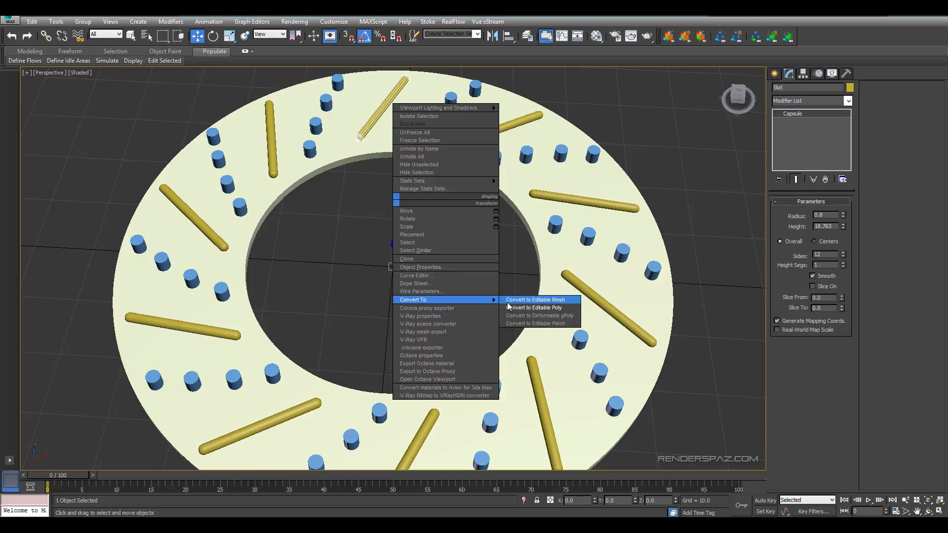
pyautogui.click(543, 307)
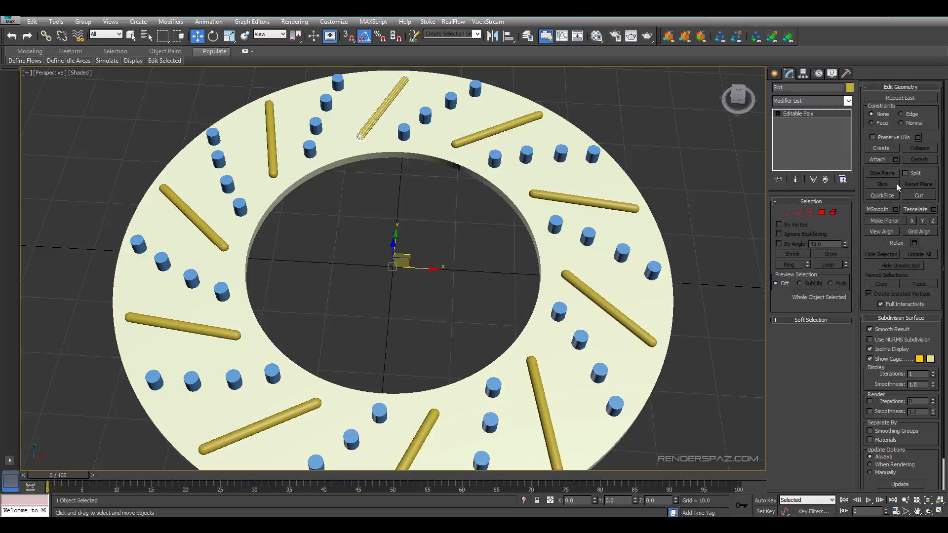
# - Attach Slot001 through Slot009 to the original slot from the object list
pyautogui.click(896, 160)
pyautogui.click(39, 94)
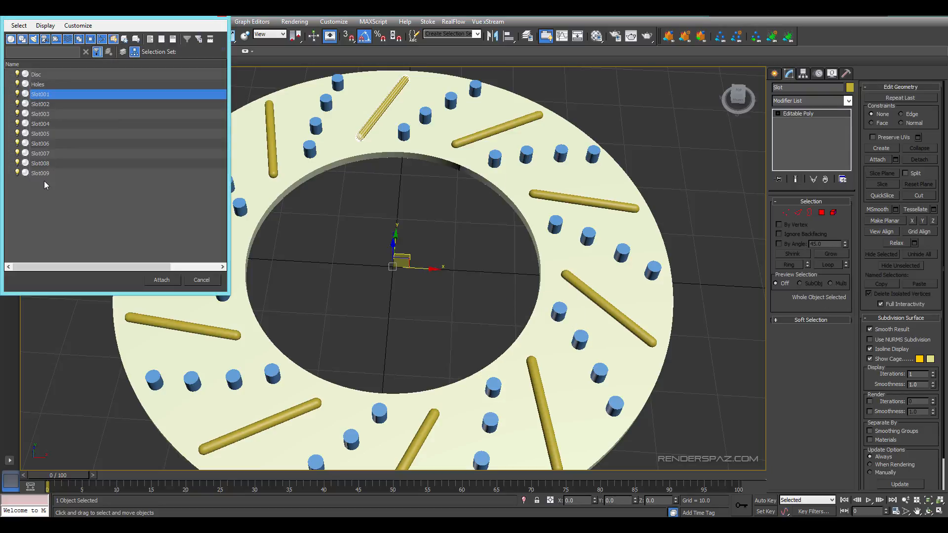
pyautogui.keyDown('shift'); pyautogui.click(42, 173); pyautogui.keyUp('shift')
pyautogui.click(161, 280)
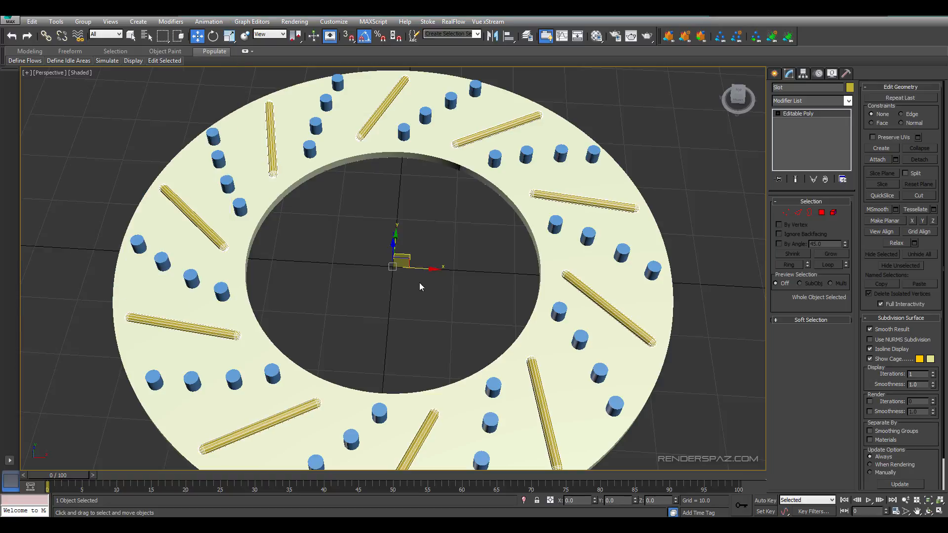
# - Scale the joined slots slightly along Z and lower them into the disc to about Z -0.6
pyautogui.keyDown('alt'); pyautogui.moveTo(481, 198); pyautogui.dragTo(387, 197, button='middle'); pyautogui.keyUp('alt')
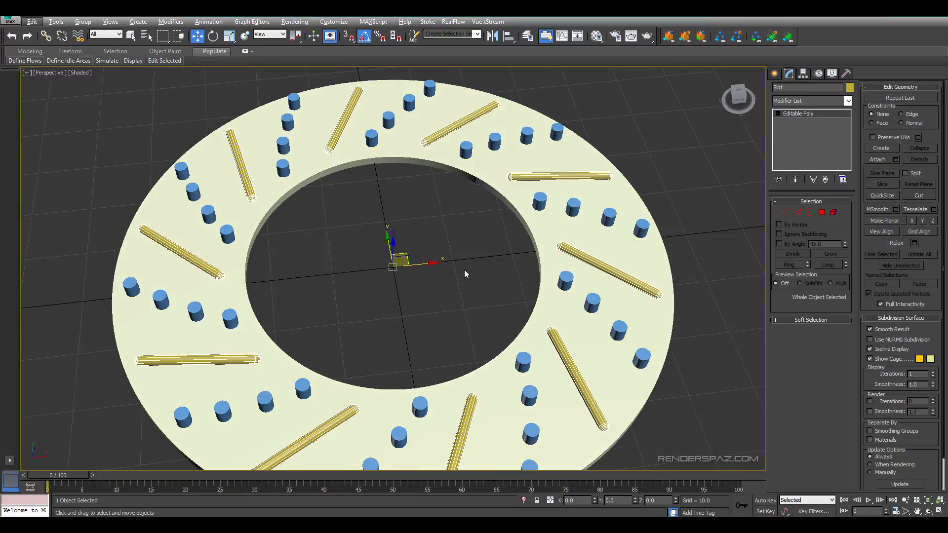
pyautogui.keyDown('alt'); pyautogui.moveTo(464, 270); pyautogui.dragTo(434, 261, button='middle'); pyautogui.keyUp('alt')
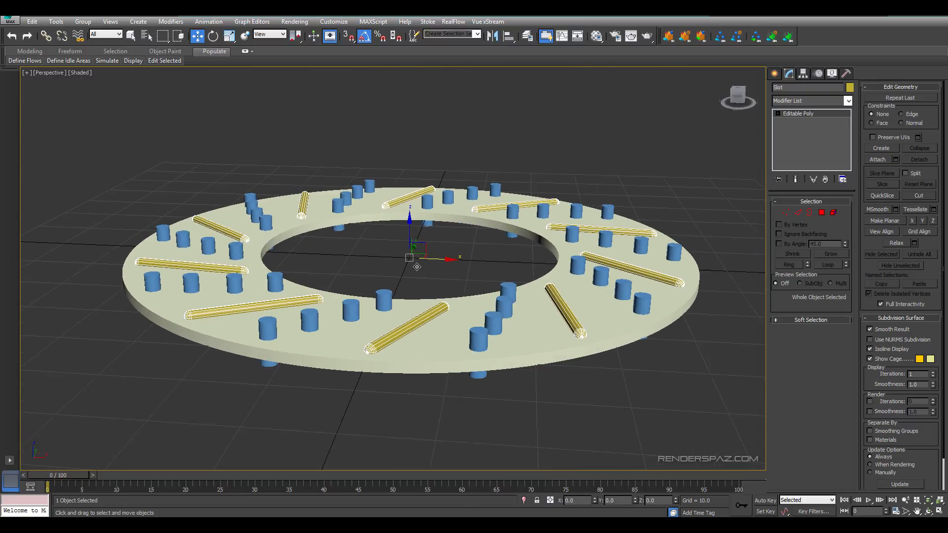
pyautogui.scroll(3, 417, 264)
pyautogui.click(229, 37)
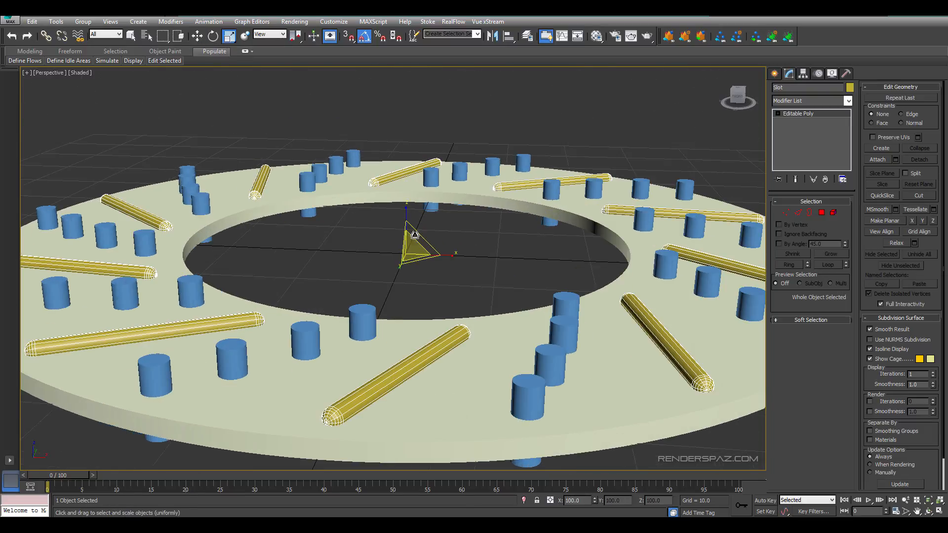
pyautogui.moveTo(407, 217)
pyautogui.mouseDown()
pyautogui.moveTo(409, 208)
pyautogui.moveTo(409, 224)
pyautogui.mouseUp()
pyautogui.click(197, 36)
pyautogui.click(414, 217)
pyautogui.scroll(-3, 414, 218)
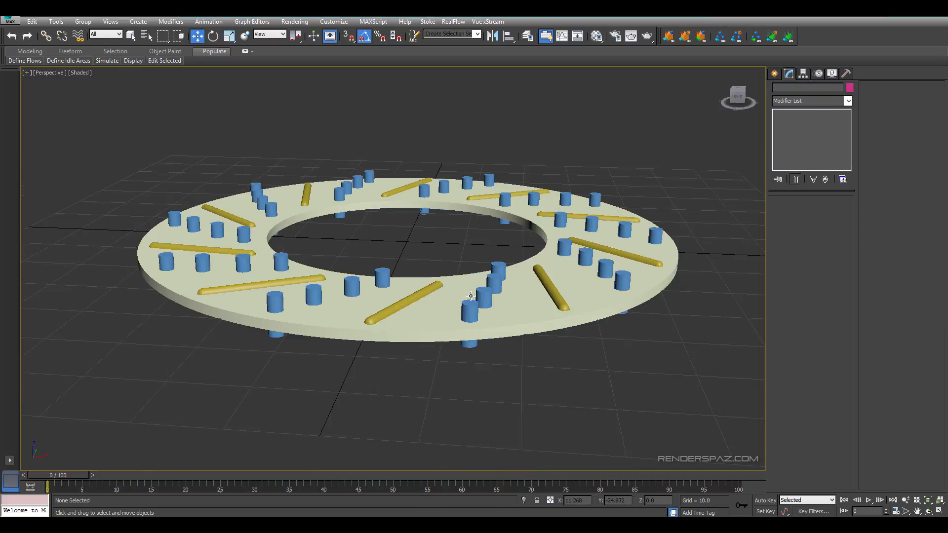
# - Attach the combined hole cylinders to the joined slots as one object, then leave attaching and clear the selection
pyautogui.keyDown('alt'); pyautogui.moveTo(413, 217); pyautogui.dragTo(444, 232, button='middle'); pyautogui.keyUp('alt')
pyautogui.scroll(-3, 469, 321)
pyautogui.keyDown('alt'); pyautogui.moveTo(434, 284); pyautogui.dragTo(414, 231, button='middle'); pyautogui.keyUp('alt')
pyautogui.scroll(4, 414, 231)
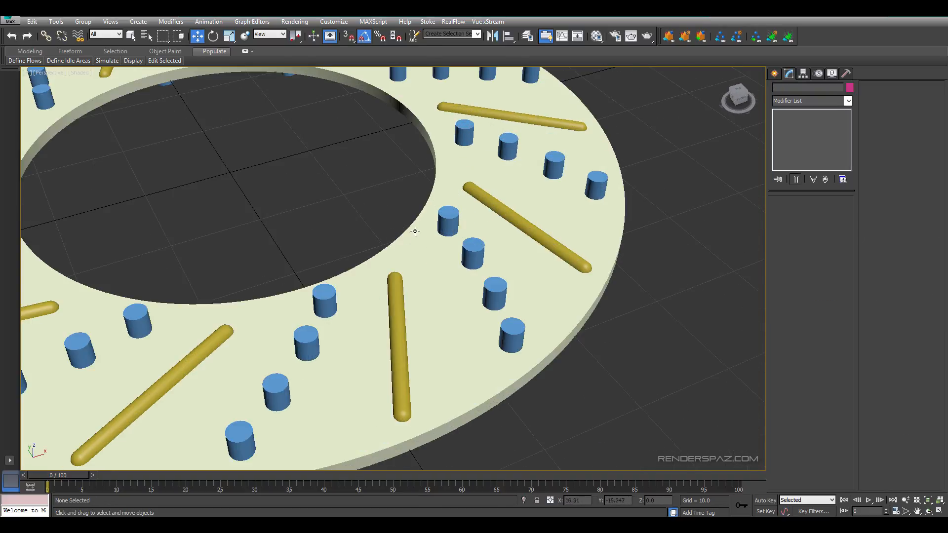
pyautogui.click(398, 311)
pyautogui.scroll(-4, 452, 269)
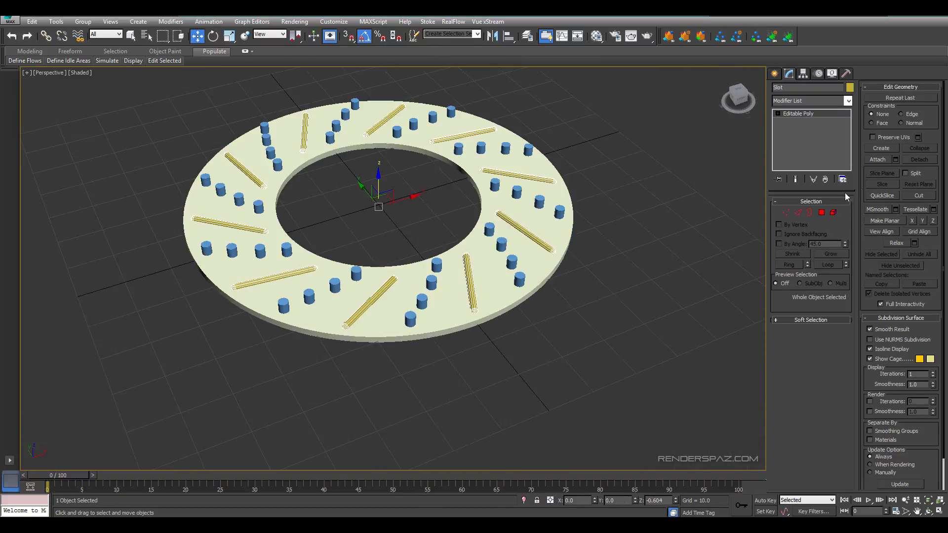
pyautogui.click(877, 159)
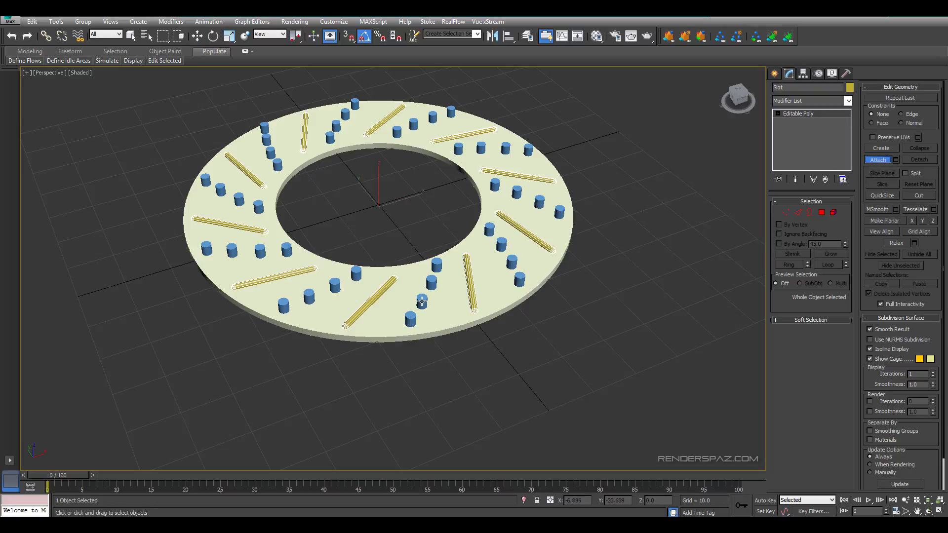
pyautogui.click(421, 301)
pyautogui.rightClick(407, 188)
pyautogui.click(594, 265)
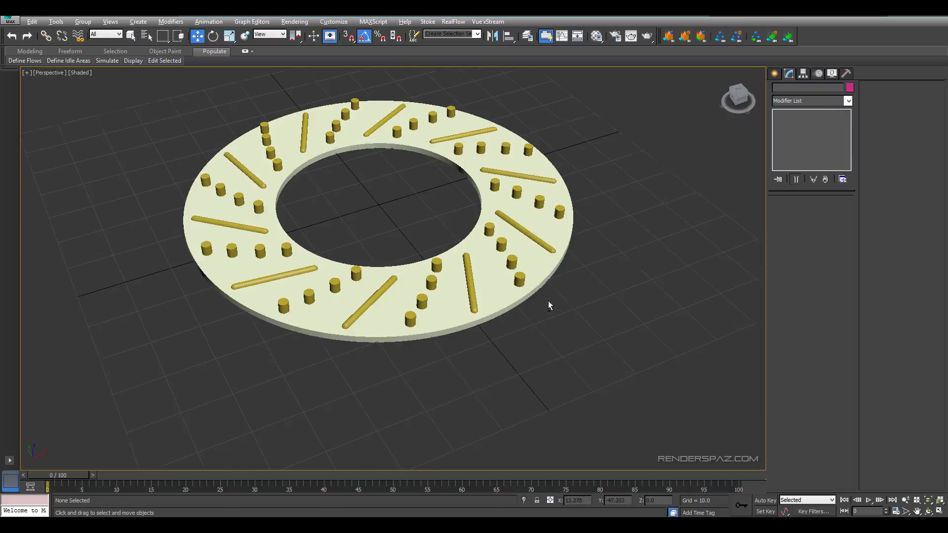
# - Select the disc, add an Edit Poly modifier to it and enter edge editing
pyautogui.scroll(4, 514, 243)
pyautogui.scroll(-5, 518, 317)
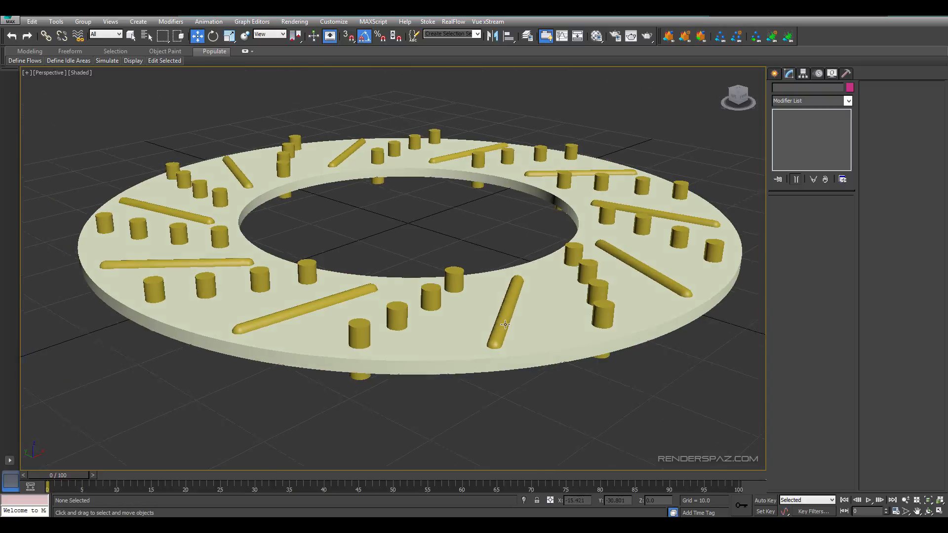
pyautogui.scroll(1, 514, 282)
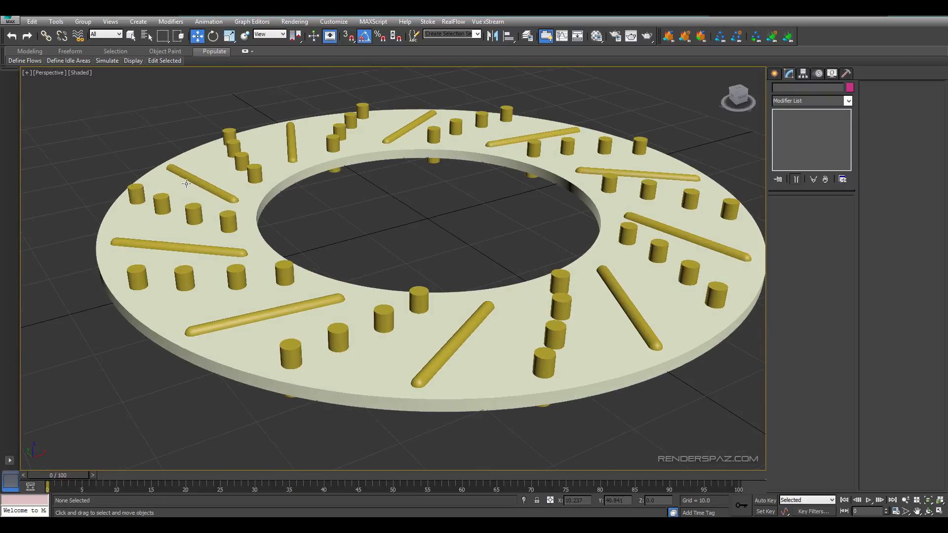
pyautogui.click(634, 273)
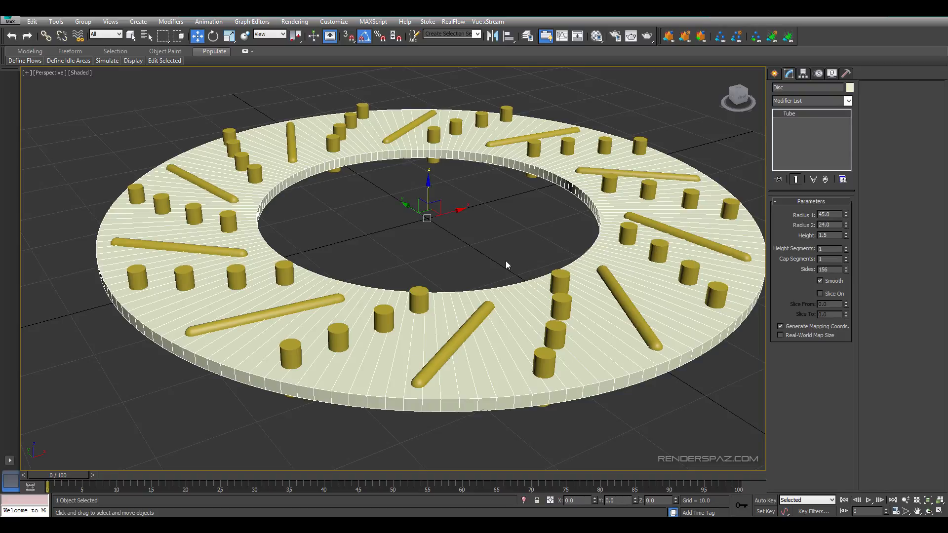
pyautogui.keyDown('alt'); pyautogui.moveTo(601, 290); pyautogui.dragTo(621, 302, button='middle'); pyautogui.keyUp('alt')
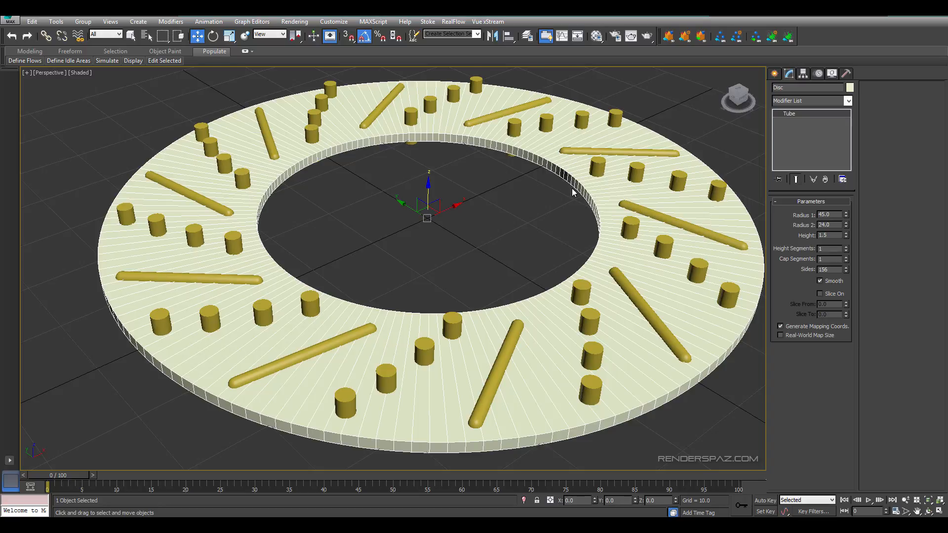
pyautogui.scroll(5, 572, 192)
pyautogui.scroll(-6, 299, 239)
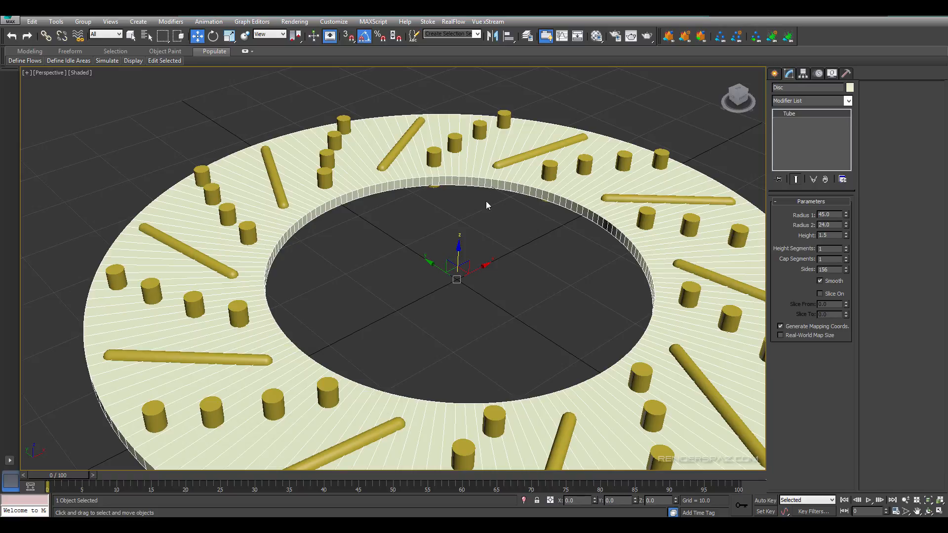
pyautogui.click(792, 101)
pyautogui.click(790, 102)
pyautogui.click(797, 101)
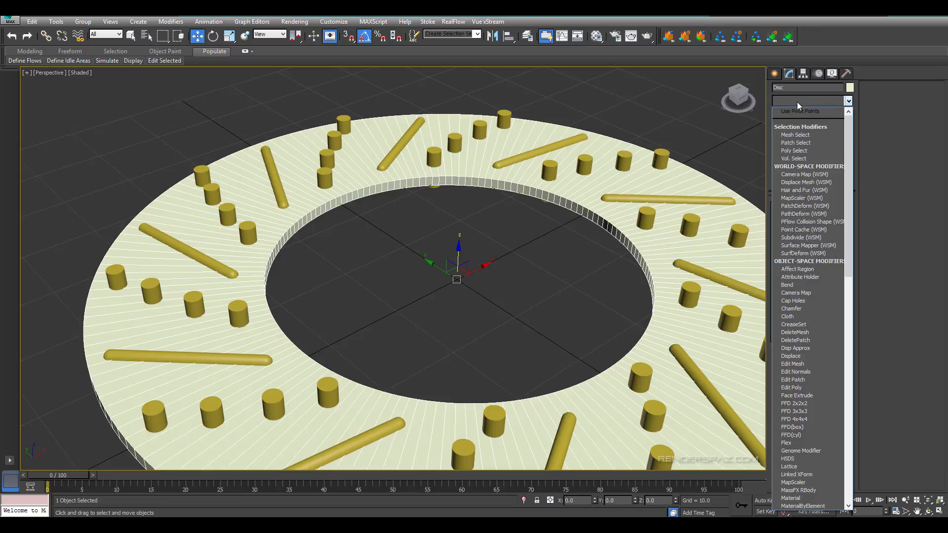
pyautogui.press('e')
pyautogui.press('e')
pyautogui.press('e')
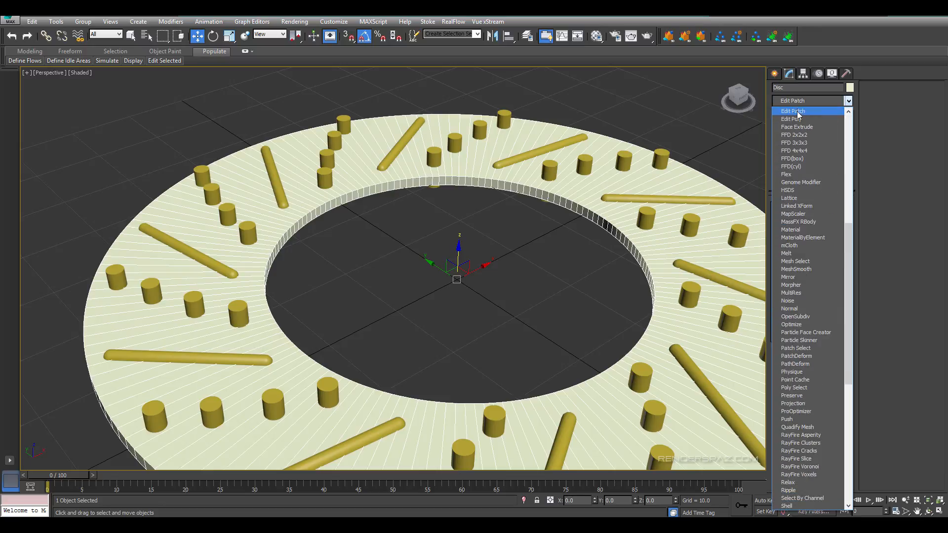
pyautogui.click(794, 119)
pyautogui.click(798, 280)
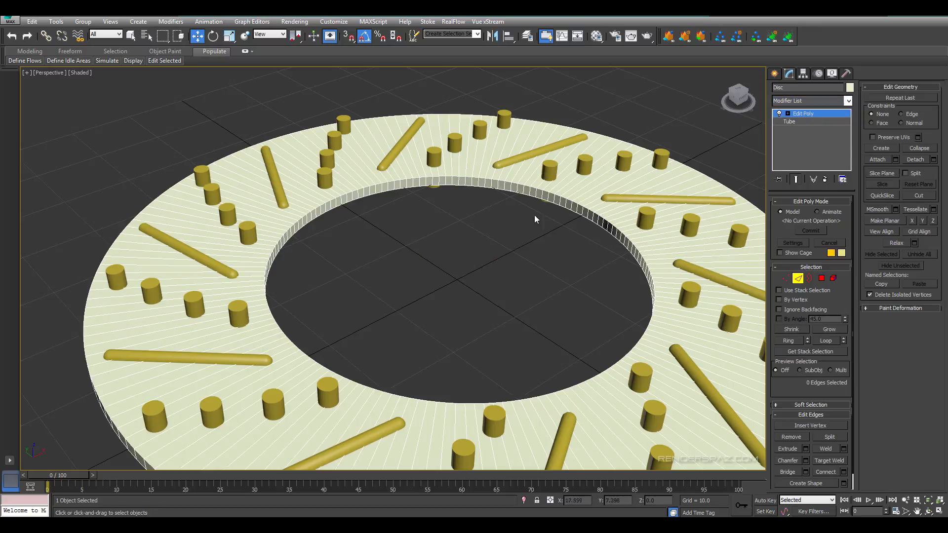
# - Select one edge on each of the disc's inner and outer rims, upper and lower, and extend them to full edge loops
pyautogui.moveTo(534, 216); pyautogui.dragTo(499, 258, button='middle')
pyautogui.scroll(5, 414, 367)
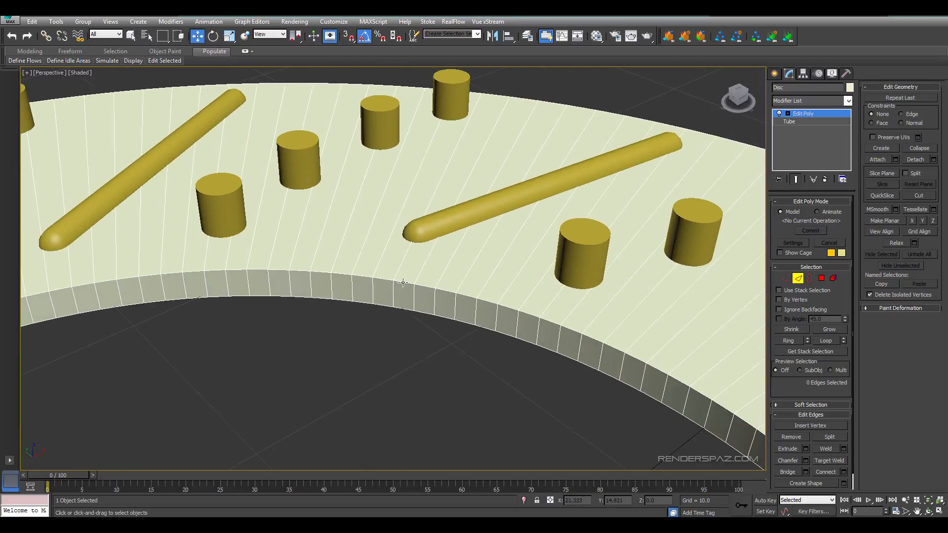
pyautogui.click(401, 282)
pyautogui.keyDown('ctrl'); pyautogui.click(399, 308); pyautogui.keyUp('ctrl')
pyautogui.keyDown('alt'); pyautogui.moveTo(544, 145); pyautogui.dragTo(474, 190, button='middle'); pyautogui.keyUp('alt')
pyautogui.keyDown('ctrl'); pyautogui.click(603, 148); pyautogui.keyUp('ctrl')
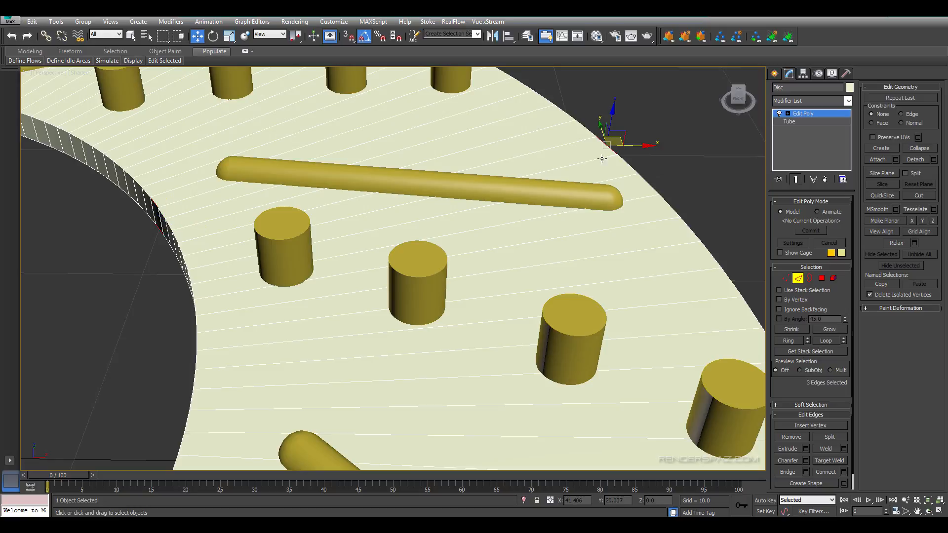
pyautogui.press('F3')
pyautogui.keyDown('ctrl'); pyautogui.click(597, 168); pyautogui.keyUp('ctrl')
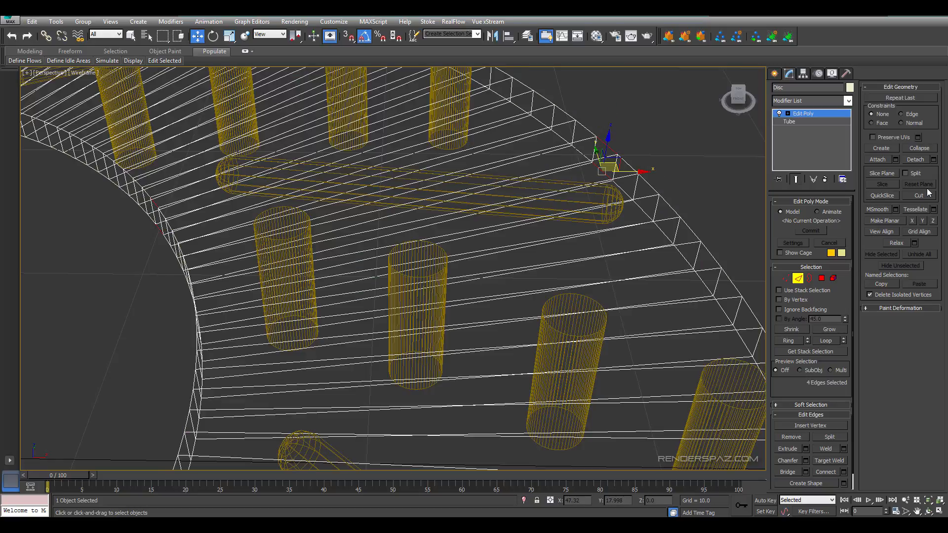
pyautogui.click(832, 342)
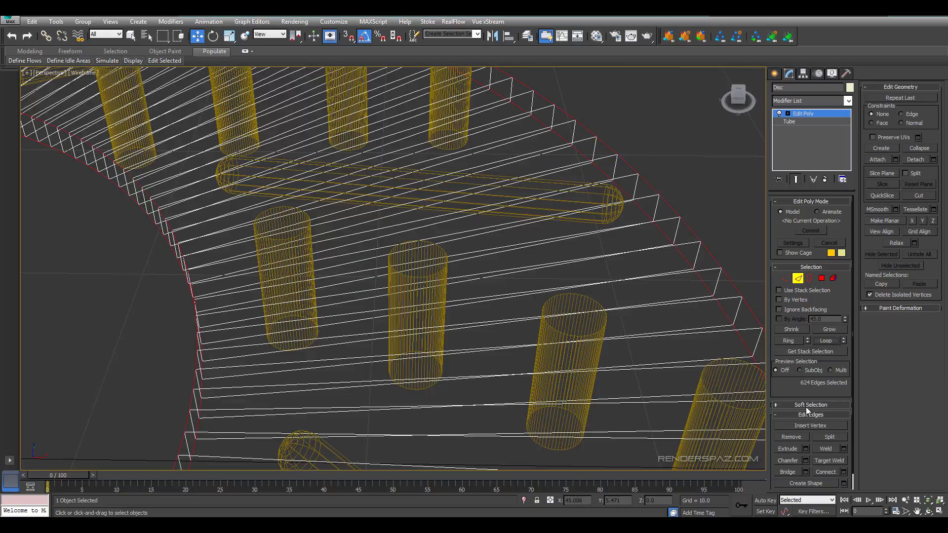
# - Chamfer the selected rim edges by 0.12 with 9 segments, then deselect the disc
pyautogui.click(805, 460)
pyautogui.moveTo(220, 294)
pyautogui.keyDown('alt'); pyautogui.mouseDown(button='middle')
pyautogui.moveTo(457, 279)
pyautogui.moveTo(401, 305)
pyautogui.mouseUp(button='middle'); pyautogui.keyUp('alt')
pyautogui.press('F3')
pyautogui.rightClick(401, 290)
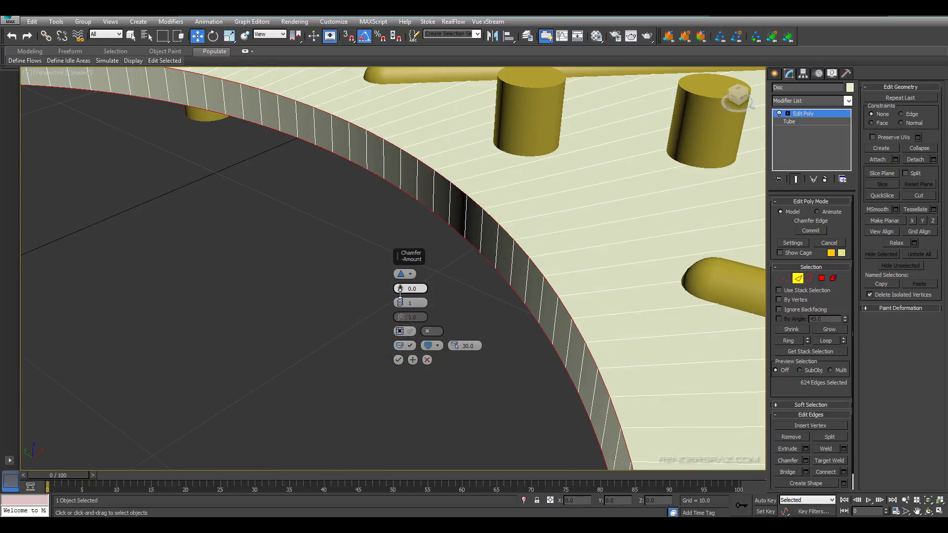
pyautogui.moveTo(401, 286); pyautogui.dragTo(400, 282)
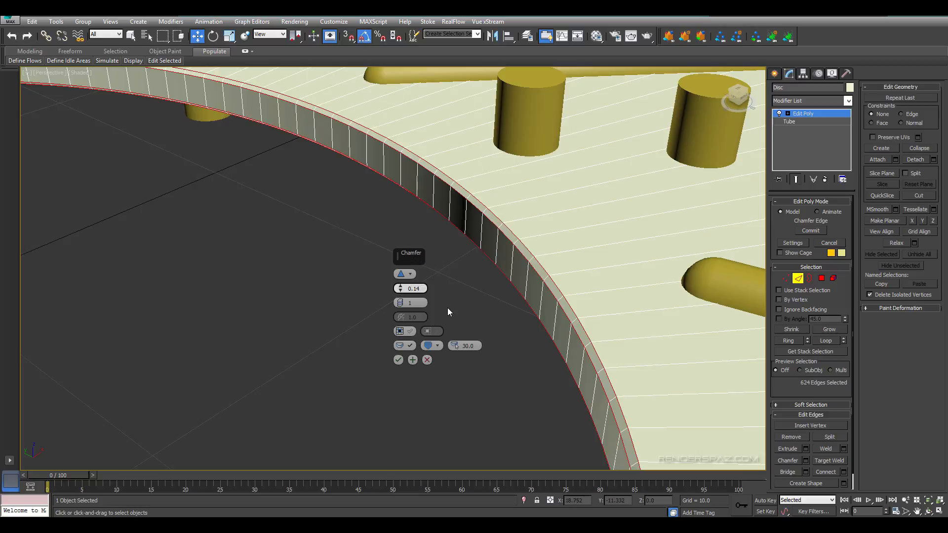
pyautogui.press('BackSpace')
pyautogui.write('2')
pyautogui.press('Return')
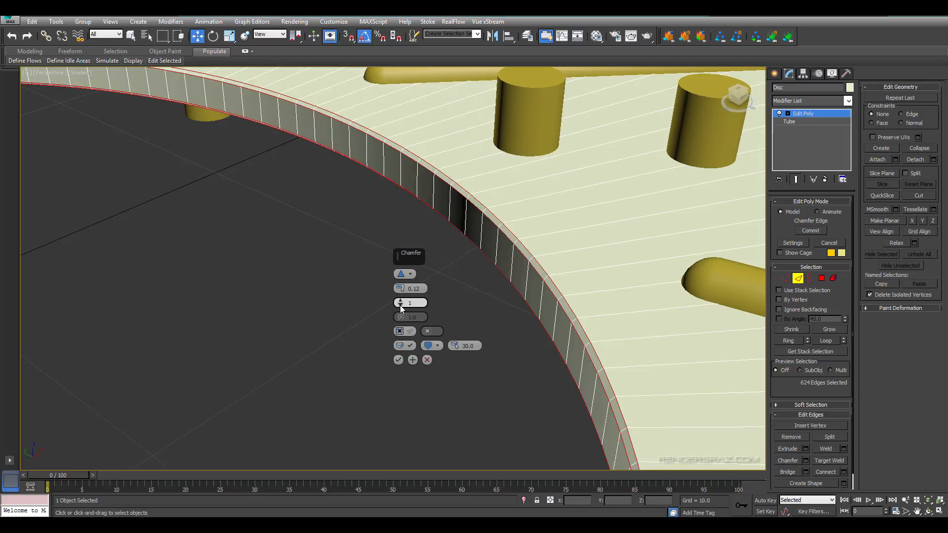
pyautogui.moveTo(402, 304); pyautogui.dragTo(401, 298)
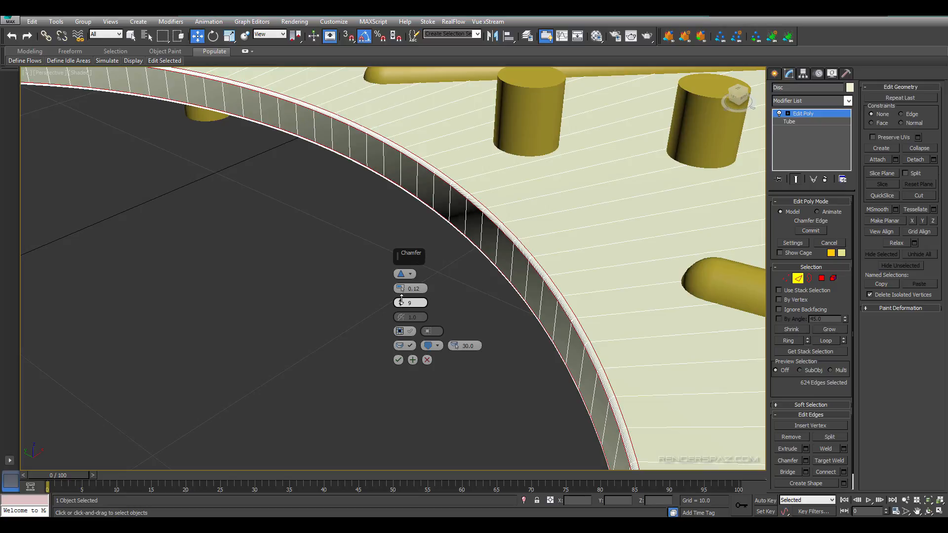
pyautogui.click(397, 360)
pyautogui.scroll(-5, 344, 303)
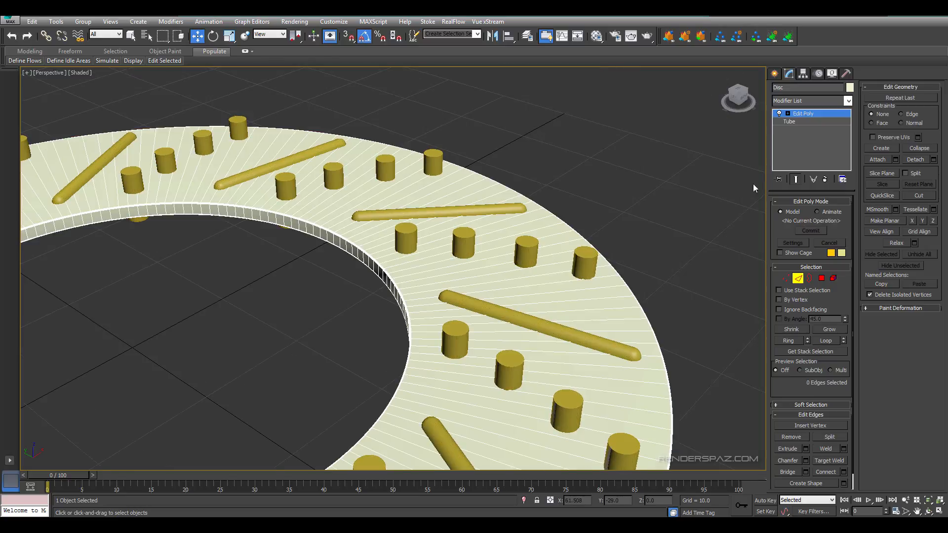
pyautogui.click(661, 197)
# - Examine the chamfered inner and outer rims and the placement of the cutters around the disc
pyautogui.keyDown('alt'); pyautogui.moveTo(661, 197); pyautogui.dragTo(415, 138, button='middle'); pyautogui.keyUp('alt')
pyautogui.scroll(-2, 473, 172)
pyautogui.keyDown('alt'); pyautogui.moveTo(473, 172); pyautogui.dragTo(459, 176, button='middle'); pyautogui.keyUp('alt')
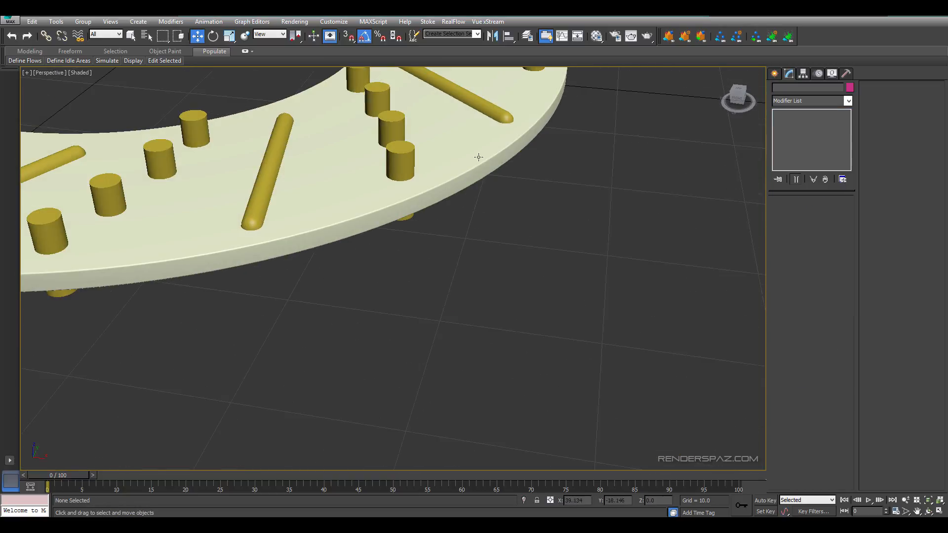
pyautogui.moveTo(493, 274); pyautogui.dragTo(486, 306, button='middle')
pyautogui.scroll(-3, 485, 310)
pyautogui.moveTo(482, 209); pyautogui.dragTo(454, 302, button='middle')
pyautogui.scroll(4, 581, 323)
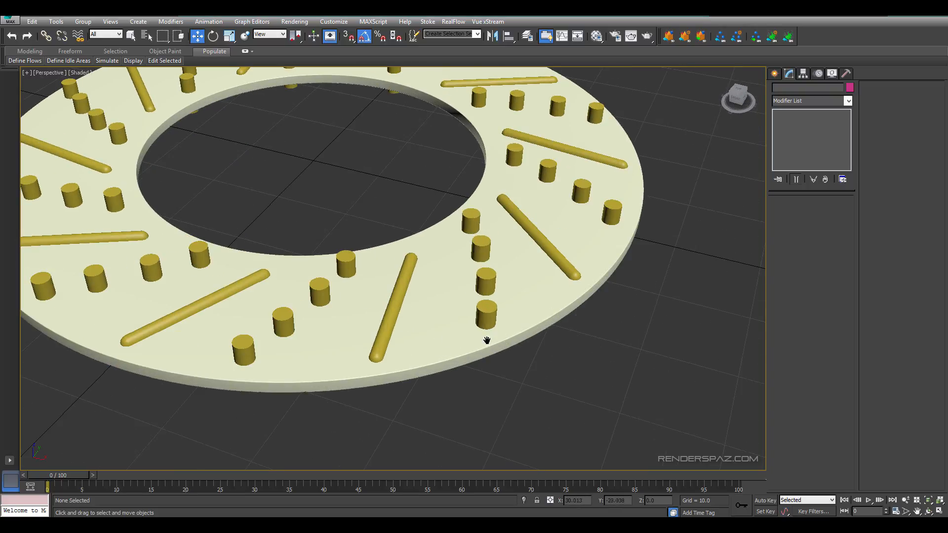
pyautogui.moveTo(487, 341); pyautogui.dragTo(522, 334, button='middle')
pyautogui.scroll(-2, 522, 333)
pyautogui.keyDown('alt'); pyautogui.moveTo(355, 297); pyautogui.dragTo(383, 296, button='middle'); pyautogui.keyUp('alt')
pyautogui.scroll(-2, 459, 228)
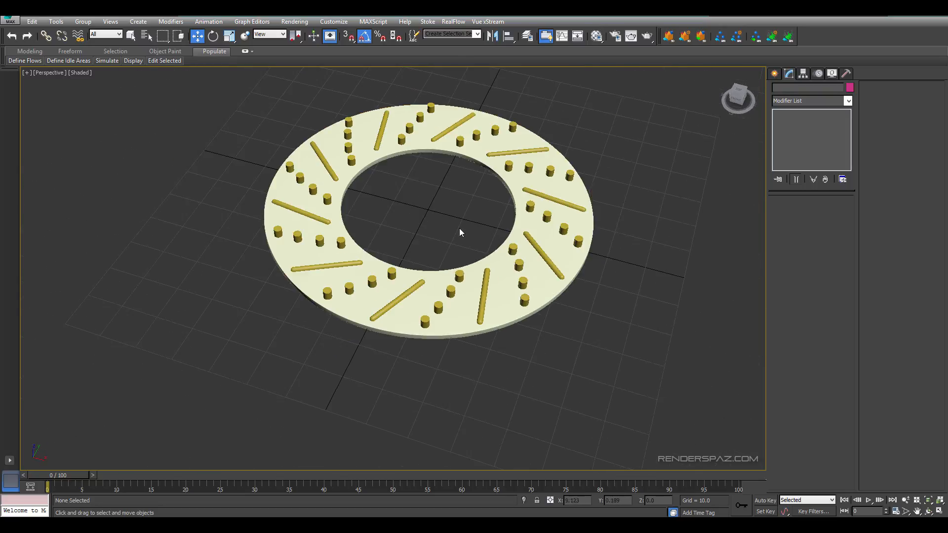
pyautogui.scroll(4, 459, 228)
pyautogui.moveTo(489, 201); pyautogui.dragTo(439, 225, button='middle')
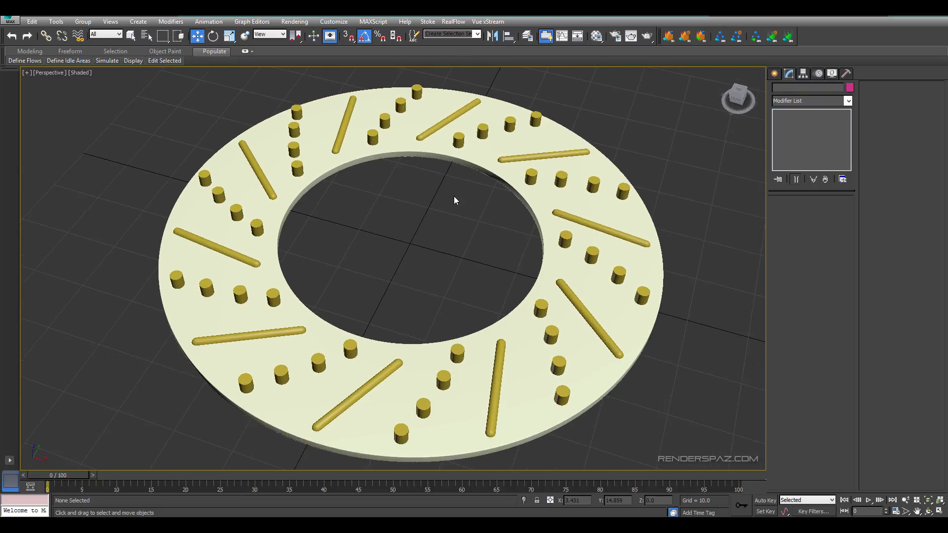
pyautogui.click(442, 156)
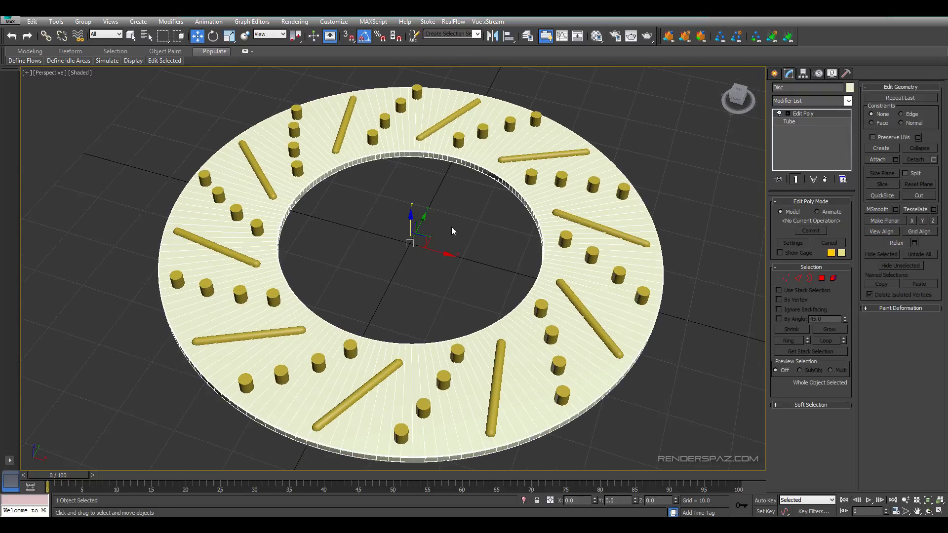
pyautogui.keyDown('alt'); pyautogui.moveTo(485, 267); pyautogui.dragTo(488, 239, button='middle'); pyautogui.keyUp('alt')
pyautogui.click(464, 224)
pyautogui.scroll(3, 561, 281)
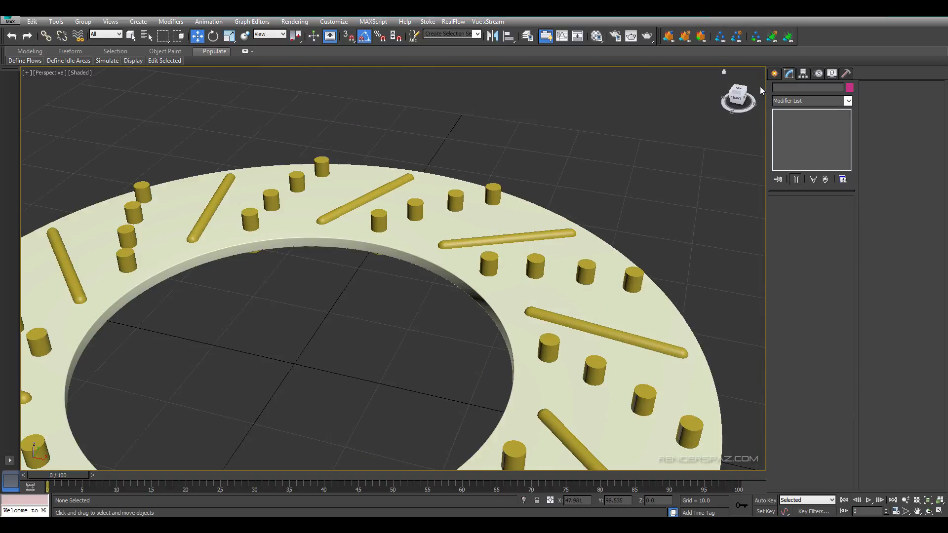
# - Subtract the combined hole and slot cutter from the disc with a ProBoolean compound object
pyautogui.click(775, 73)
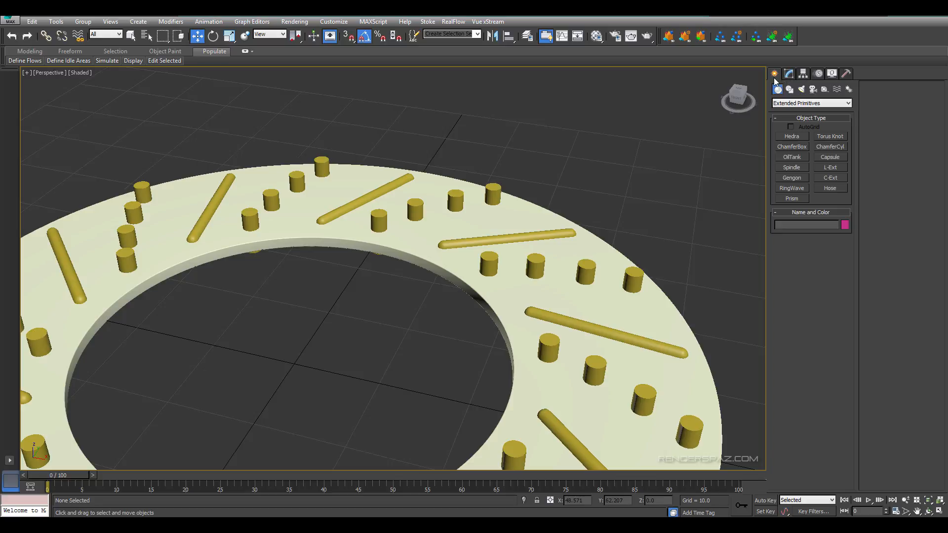
pyautogui.click(786, 104)
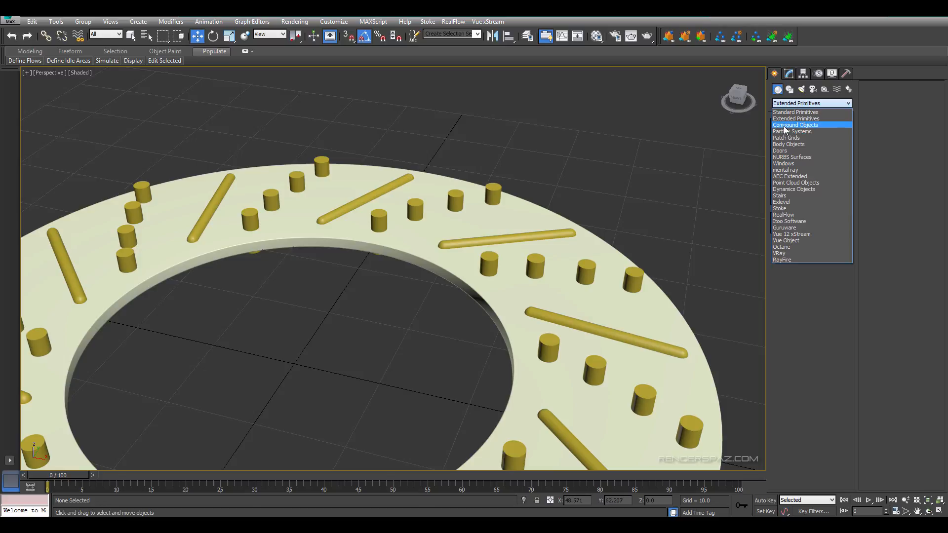
pyautogui.click(784, 125)
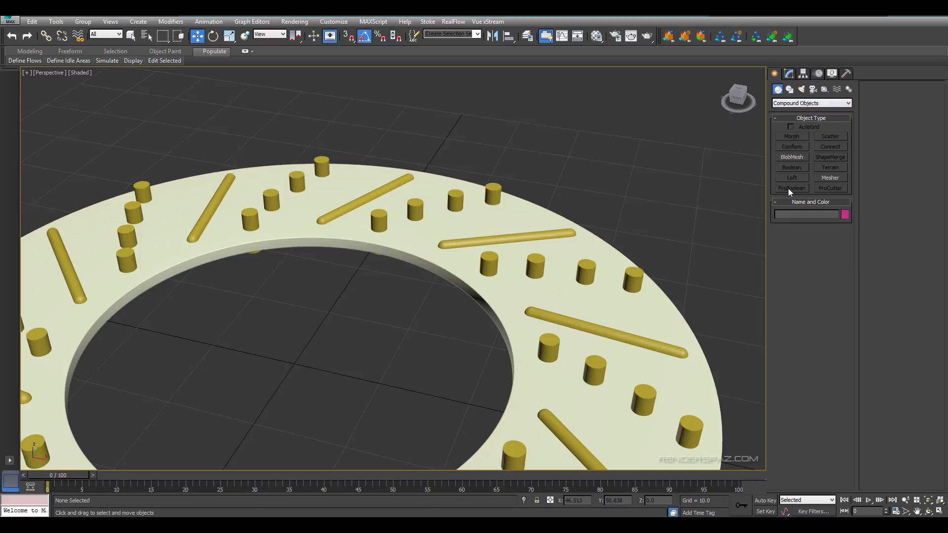
pyautogui.click(520, 200)
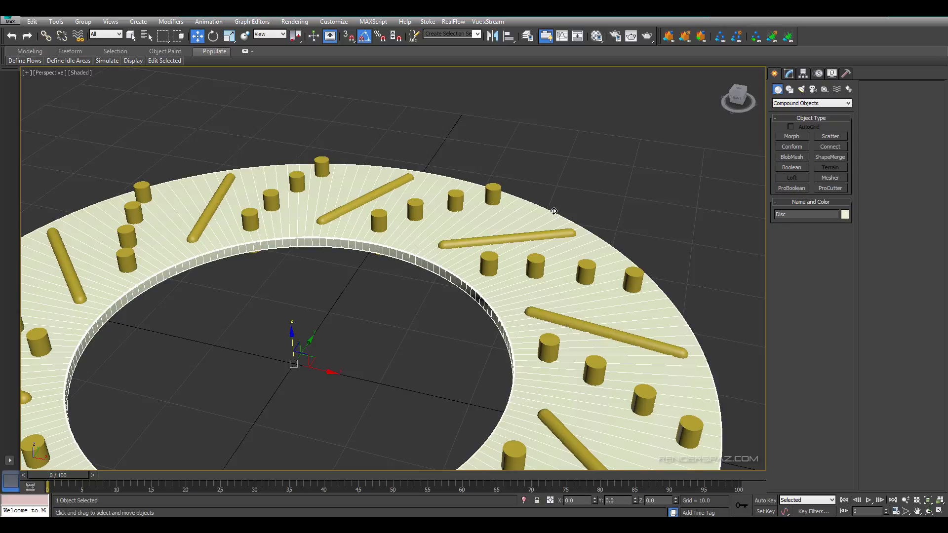
pyautogui.click(785, 189)
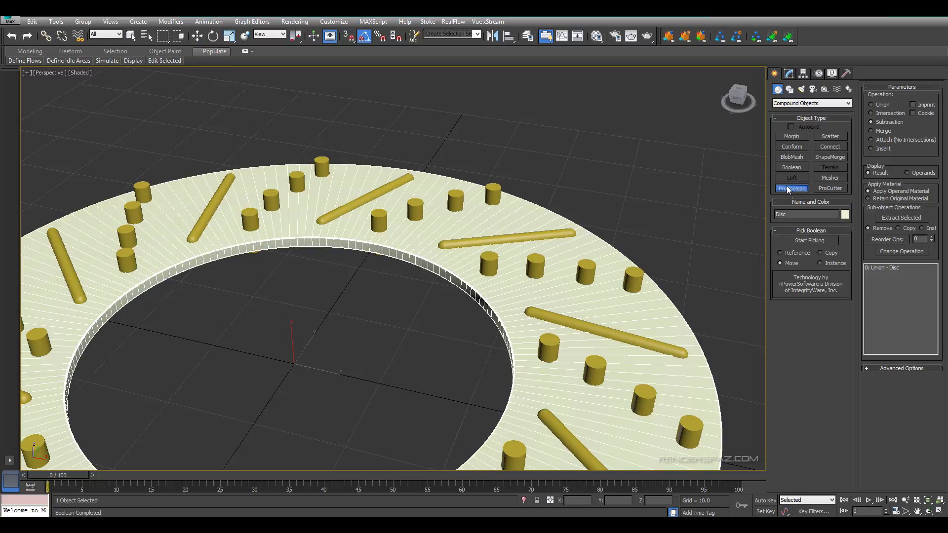
pyautogui.click(813, 244)
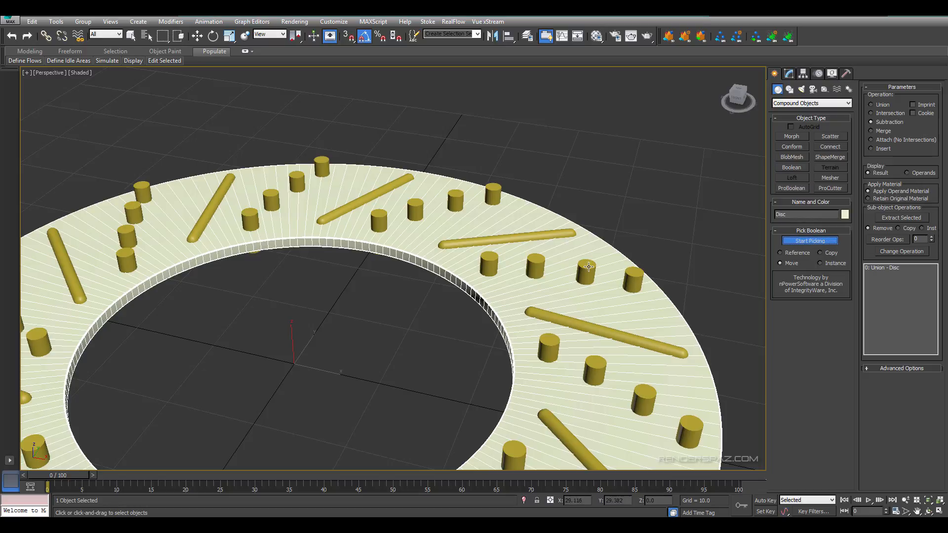
pyautogui.click(535, 262)
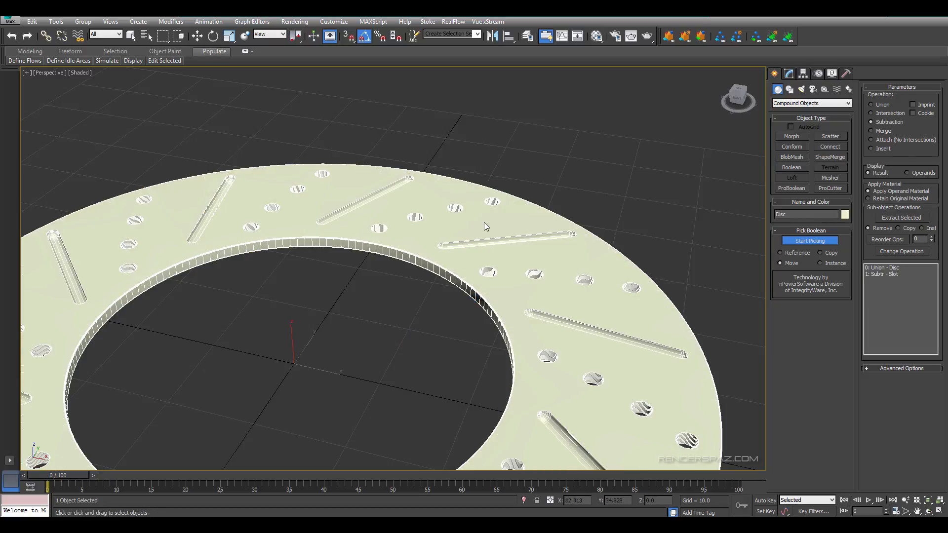
# - Turn on edged-face display and inspect the cut holes and slots across the disc surface
pyautogui.keyDown('alt'); pyautogui.moveTo(436, 233); pyautogui.dragTo(423, 332, button='middle'); pyautogui.keyUp('alt')
pyautogui.keyDown('alt'); pyautogui.moveTo(406, 242); pyautogui.dragTo(596, 319, button='middle'); pyautogui.keyUp('alt')
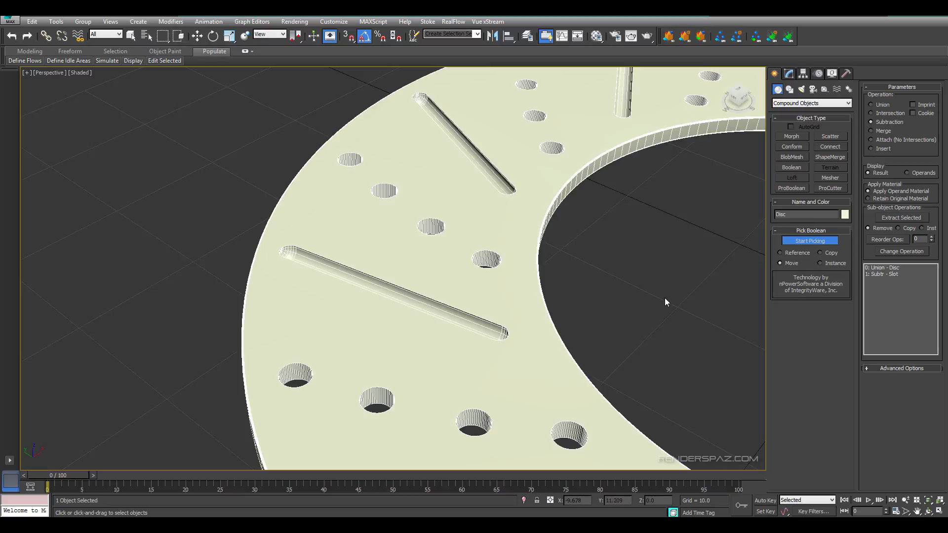
pyautogui.press('F4')
pyautogui.press('F3')
pyautogui.press('F3')
pyautogui.moveTo(589, 227)
pyautogui.keyDown('alt'); pyautogui.mouseDown(button='middle')
pyautogui.moveTo(617, 208)
pyautogui.moveTo(514, 304)
pyautogui.moveTo(517, 339)
pyautogui.moveTo(592, 319)
pyautogui.moveTo(569, 340)
pyautogui.moveTo(434, 239)
pyautogui.moveTo(363, 218)
pyautogui.mouseUp(button='middle'); pyautogui.keyUp('alt')
pyautogui.keyDown('alt'); pyautogui.moveTo(432, 305); pyautogui.dragTo(529, 324, button='middle'); pyautogui.keyUp('alt')
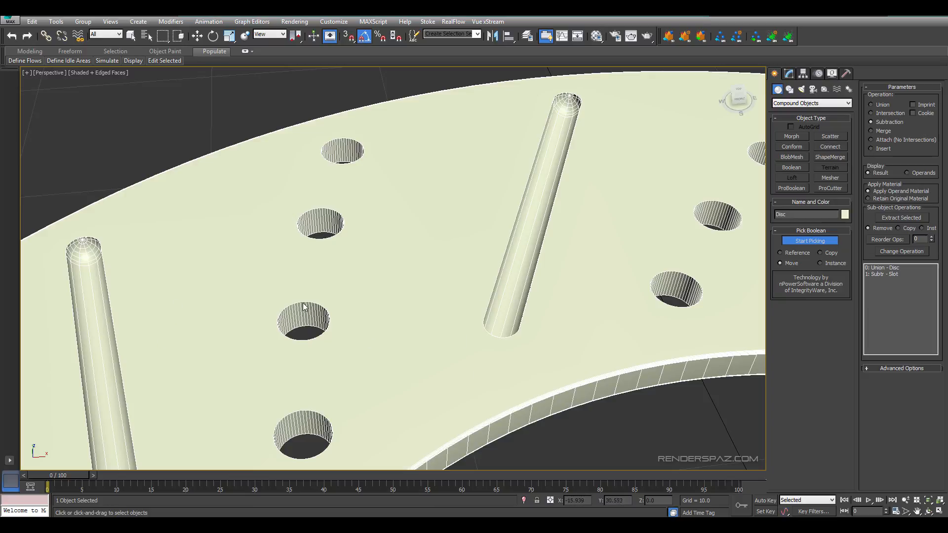
pyautogui.keyDown('alt'); pyautogui.moveTo(95, 301); pyautogui.dragTo(294, 231, button='middle'); pyautogui.keyUp('alt')
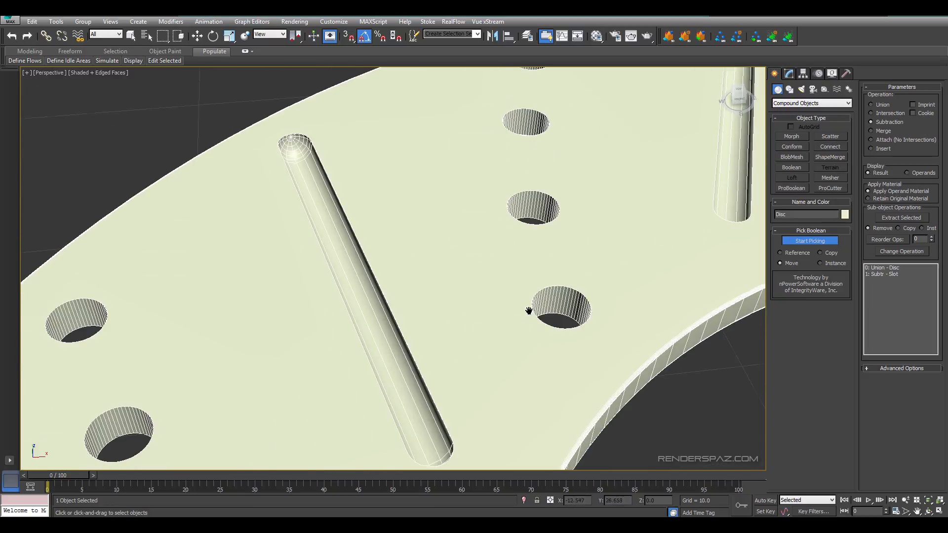
pyautogui.keyDown('alt'); pyautogui.moveTo(529, 311); pyautogui.dragTo(426, 288, button='middle'); pyautogui.keyUp('alt')
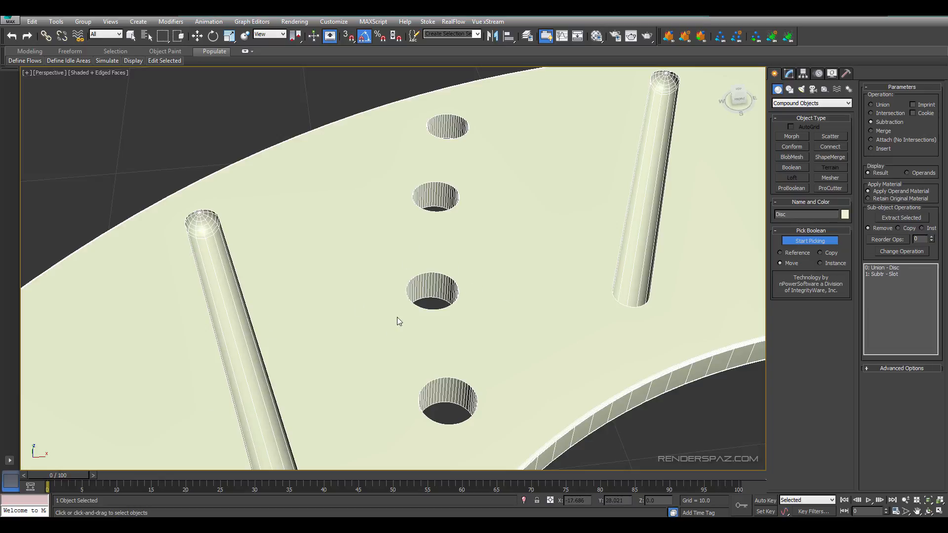
pyautogui.moveTo(511, 366); pyautogui.dragTo(393, 317, button='middle')
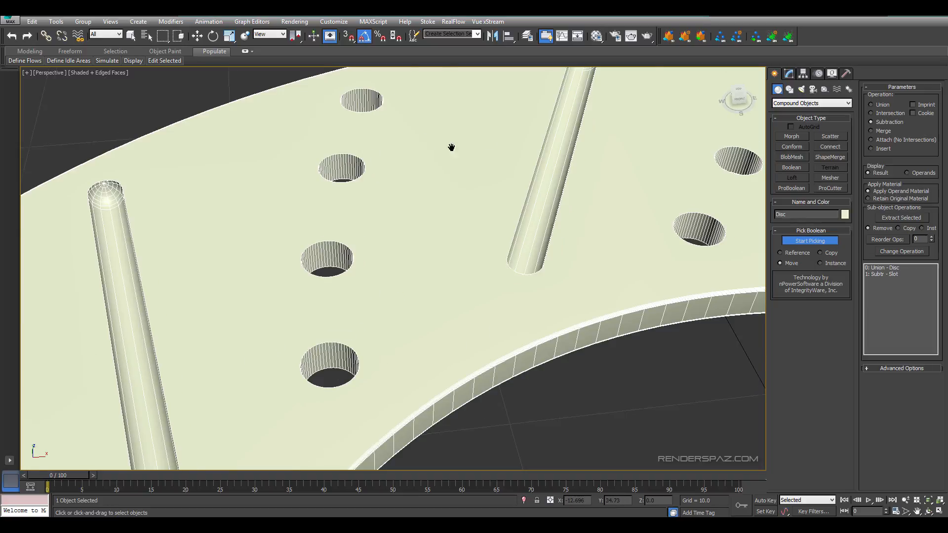
# - Add an Edit Mesh modifier to the disc and start editing it at polygon level
pyautogui.moveTo(450, 148); pyautogui.dragTo(523, 128, button='middle')
pyautogui.scroll(-3, 523, 127)
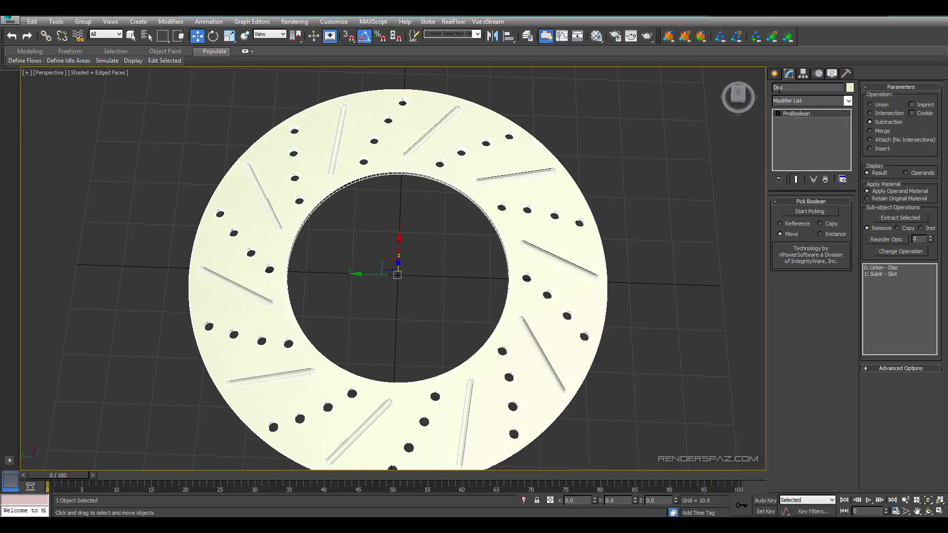
pyautogui.scroll(5, 622, 186)
pyautogui.scroll(-3, 518, 229)
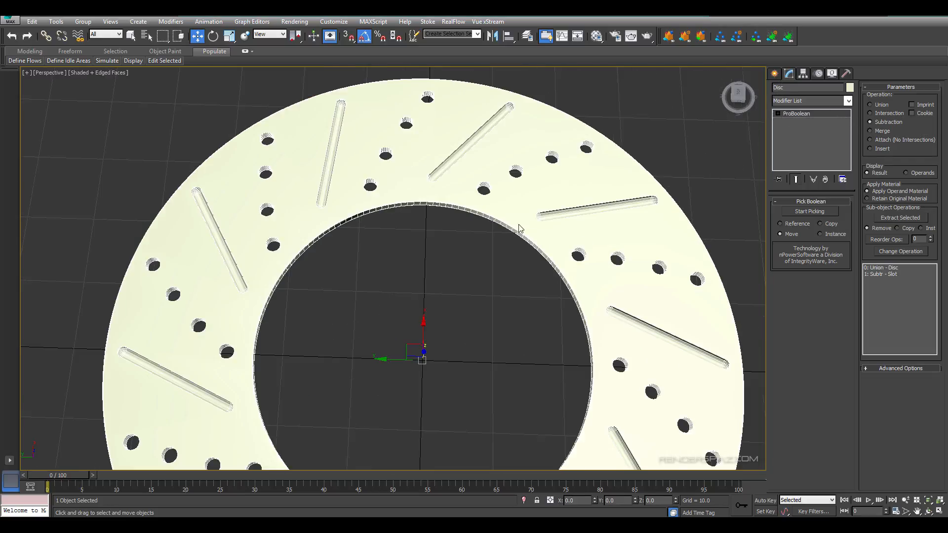
pyautogui.moveTo(535, 211); pyautogui.dragTo(480, 220, button='middle')
pyautogui.click(810, 101)
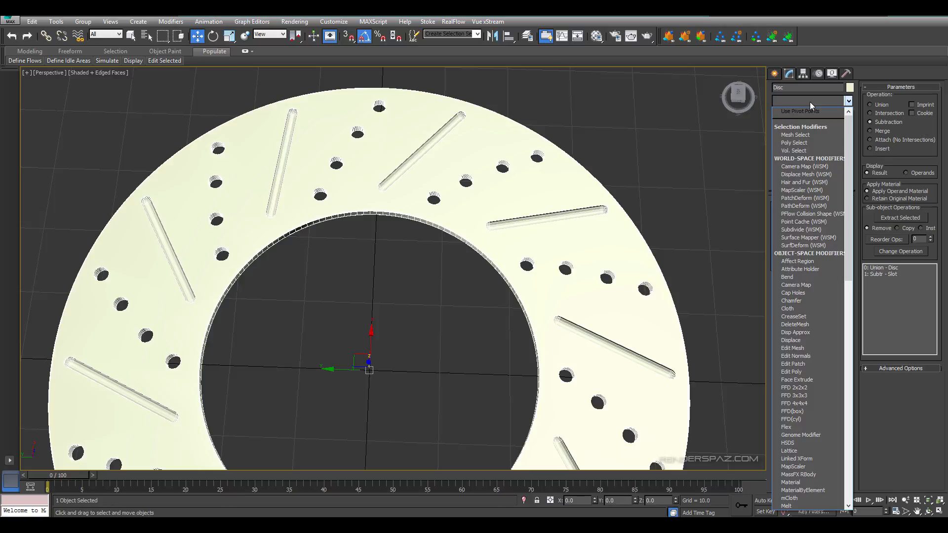
pyautogui.press('e')
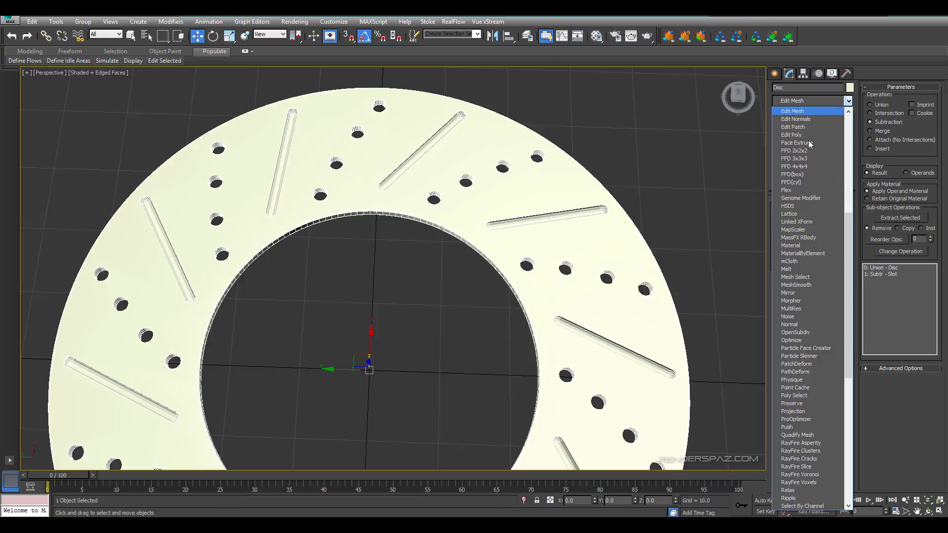
pyautogui.click(793, 111)
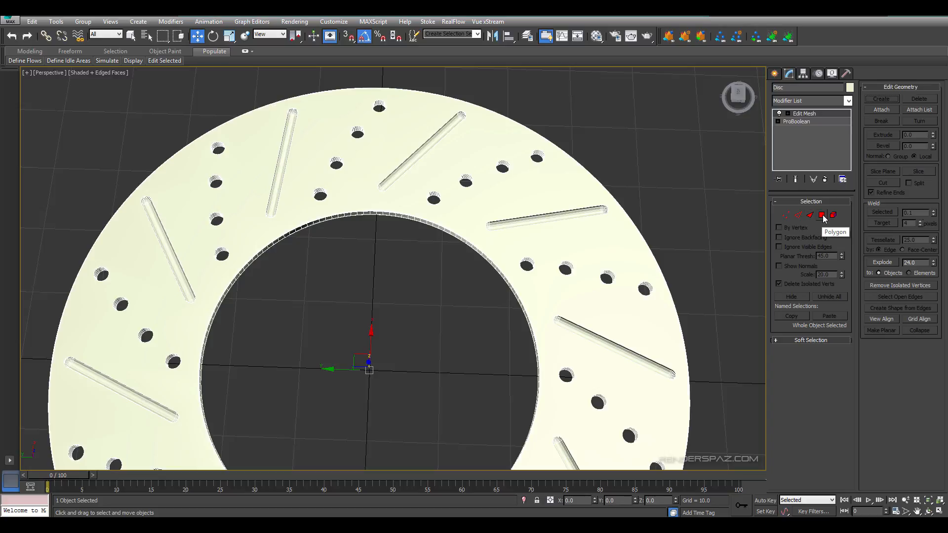
pyautogui.click(822, 216)
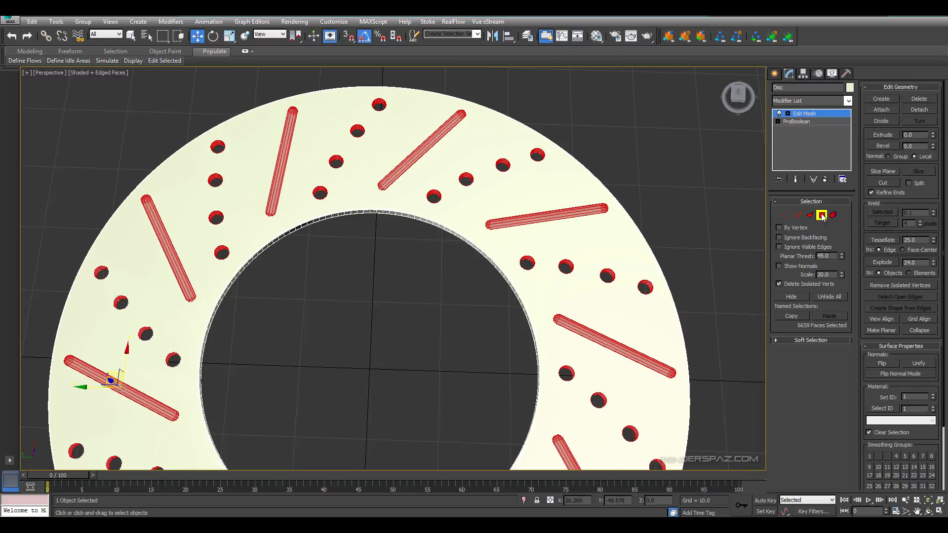
# - Bevel the selected wall faces of the holes and slots to give their rims a narrow chamfer
pyautogui.scroll(4, 495, 228)
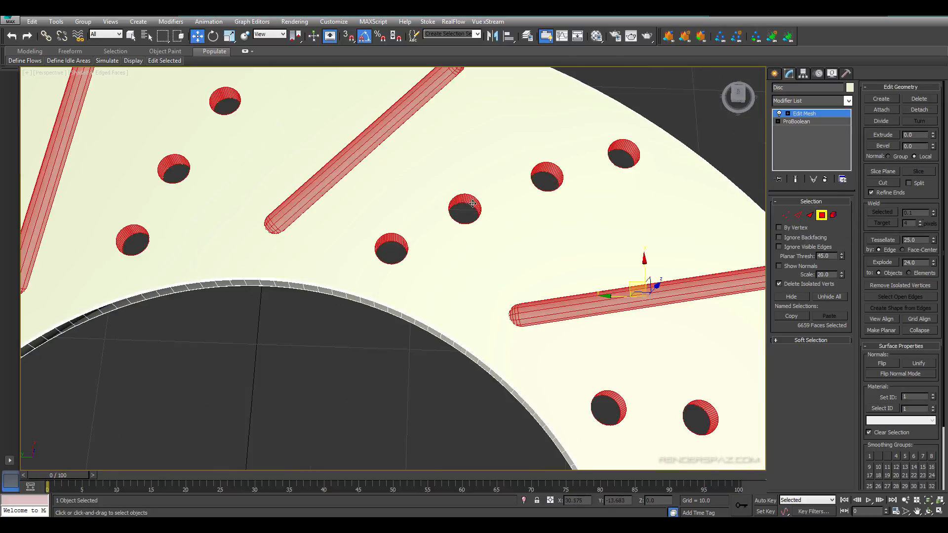
pyautogui.moveTo(349, 183); pyautogui.dragTo(542, 234, button='middle')
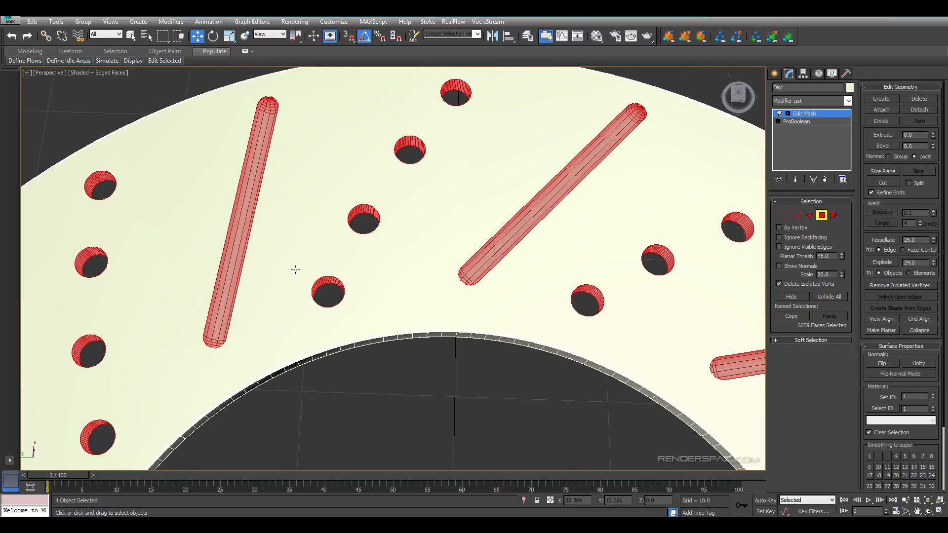
pyautogui.moveTo(309, 257); pyautogui.dragTo(341, 247, button='middle')
pyautogui.moveTo(255, 222); pyautogui.dragTo(270, 282, button='middle')
pyautogui.scroll(-2, 379, 186)
pyautogui.moveTo(239, 311); pyautogui.dragTo(371, 299, button='middle')
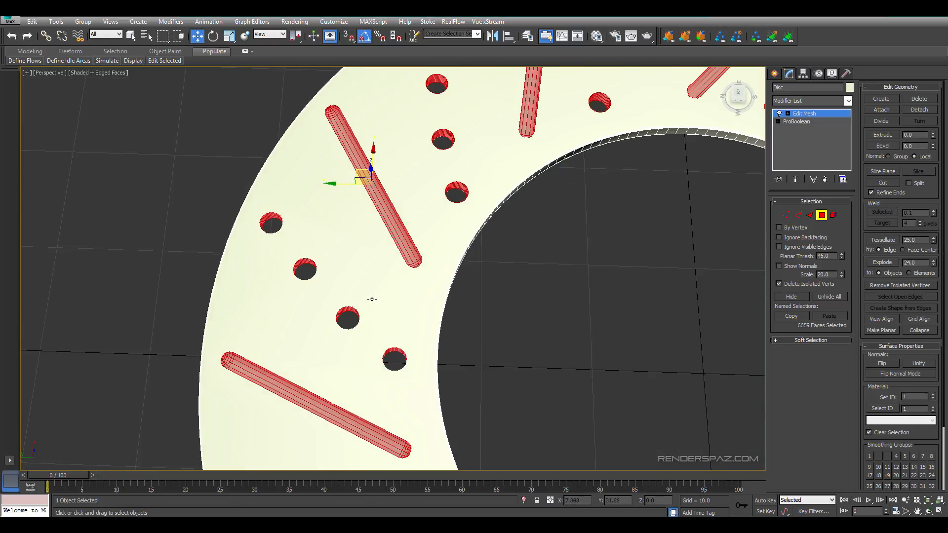
pyautogui.scroll(5, 400, 265)
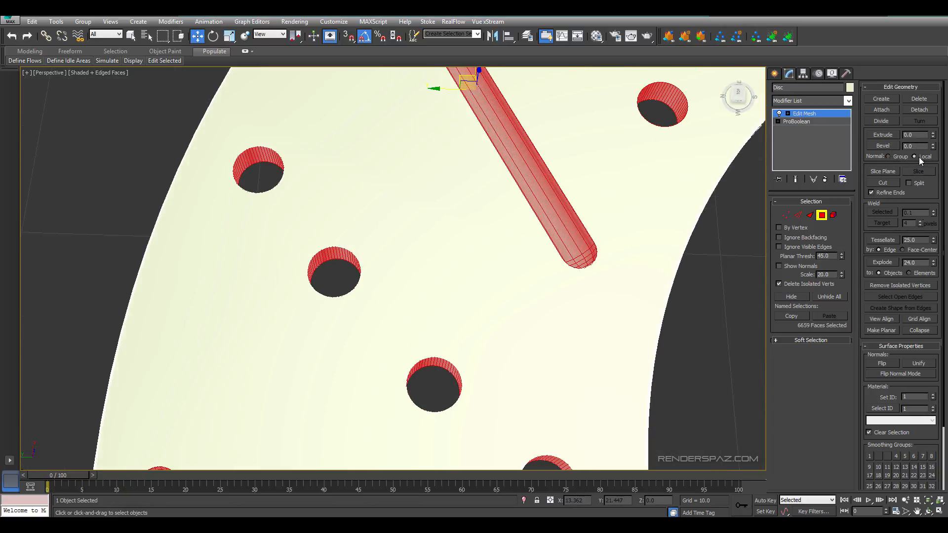
pyautogui.click(885, 146)
pyautogui.moveTo(306, 251); pyautogui.dragTo(332, 247, button='middle')
pyautogui.scroll(3, 332, 248)
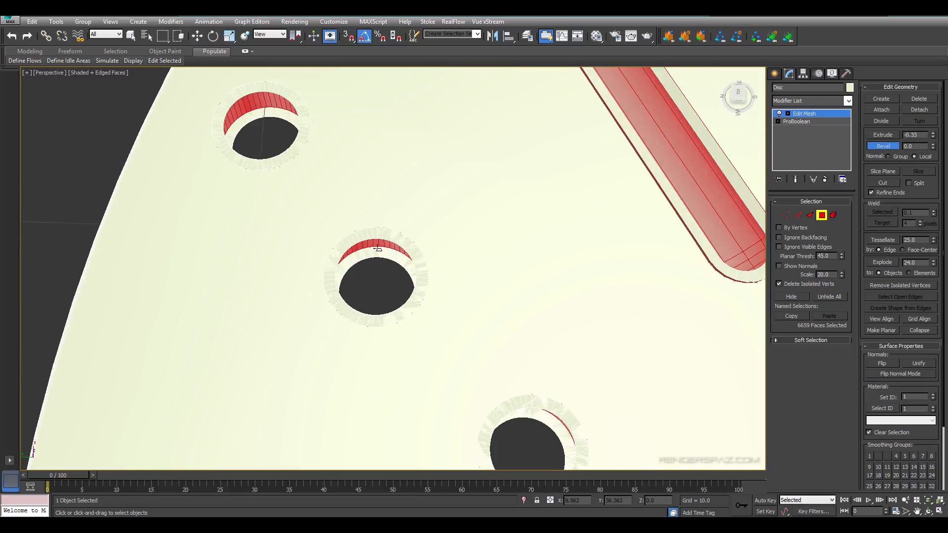
pyautogui.moveTo(376, 246); pyautogui.dragTo(376, 244)
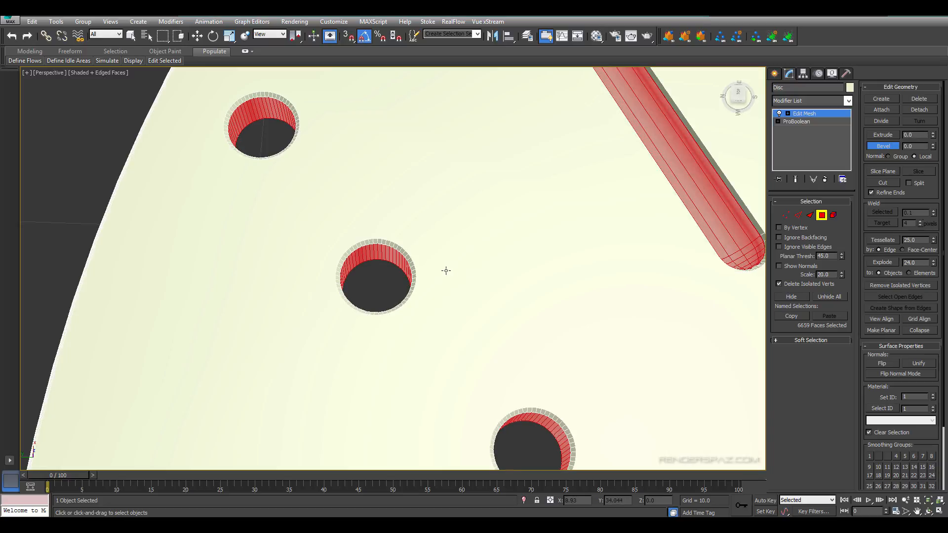
# - Inspect the beveled hole and slot rims around the disc
pyautogui.moveTo(631, 191); pyautogui.dragTo(492, 163, button='middle')
pyautogui.scroll(-5, 533, 224)
pyautogui.moveTo(491, 163); pyautogui.dragTo(467, 258, button='middle')
pyautogui.moveTo(417, 327); pyautogui.dragTo(403, 297, button='middle')
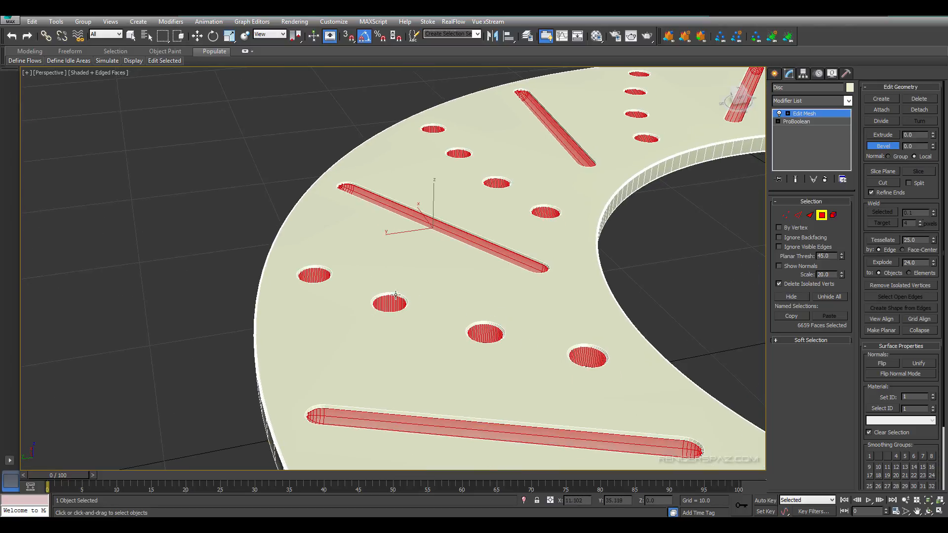
pyautogui.moveTo(679, 180); pyautogui.dragTo(373, 267, button='middle')
pyautogui.moveTo(538, 284); pyautogui.dragTo(409, 268, button='middle')
pyautogui.scroll(-3, 482, 268)
pyautogui.moveTo(624, 265); pyautogui.dragTo(452, 242, button='middle')
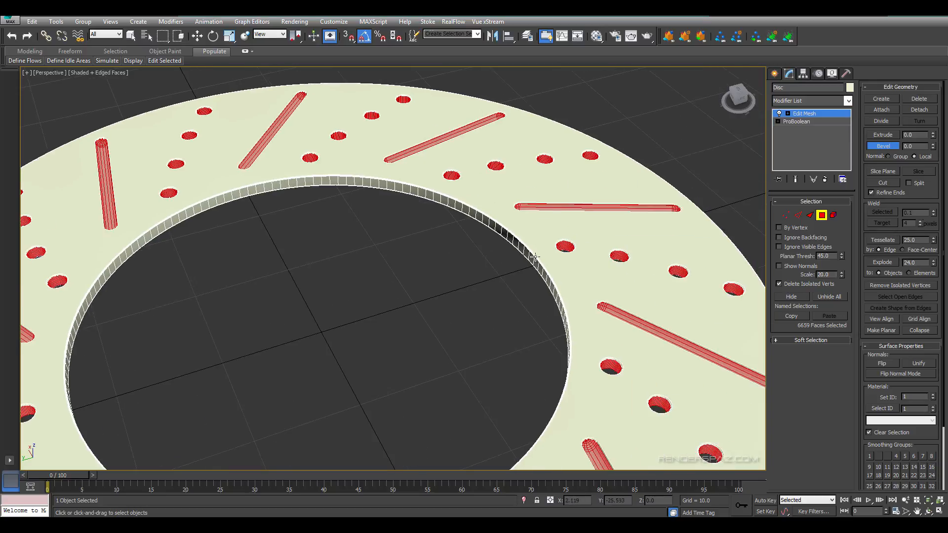
# - End the bevel, clear the face selection, deselect the disc and turn off edged-face display
pyautogui.press('w')
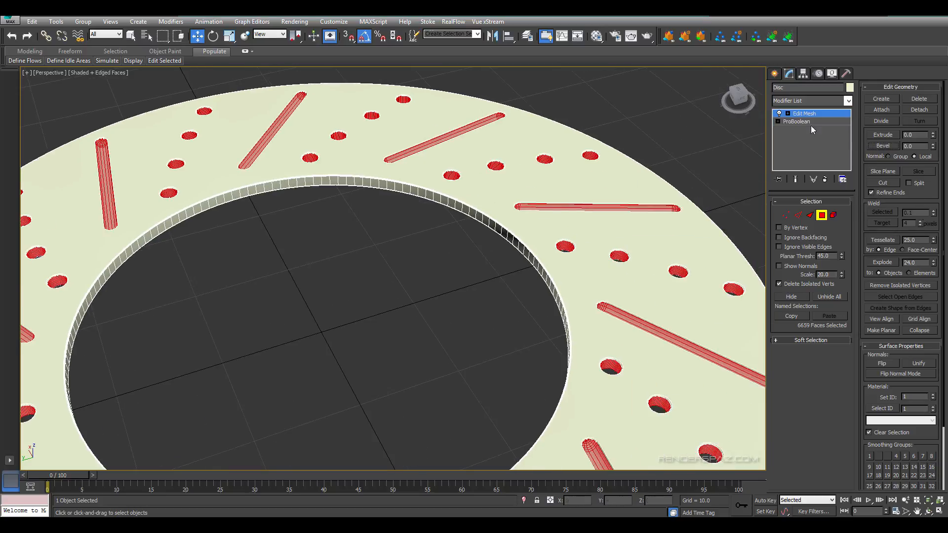
pyautogui.click(665, 85)
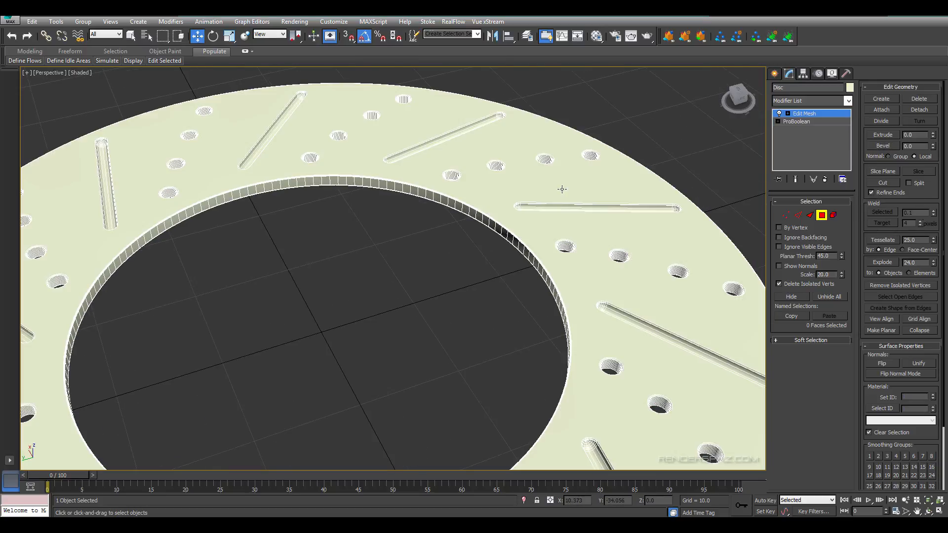
pyautogui.click(687, 120)
pyautogui.press('F4')
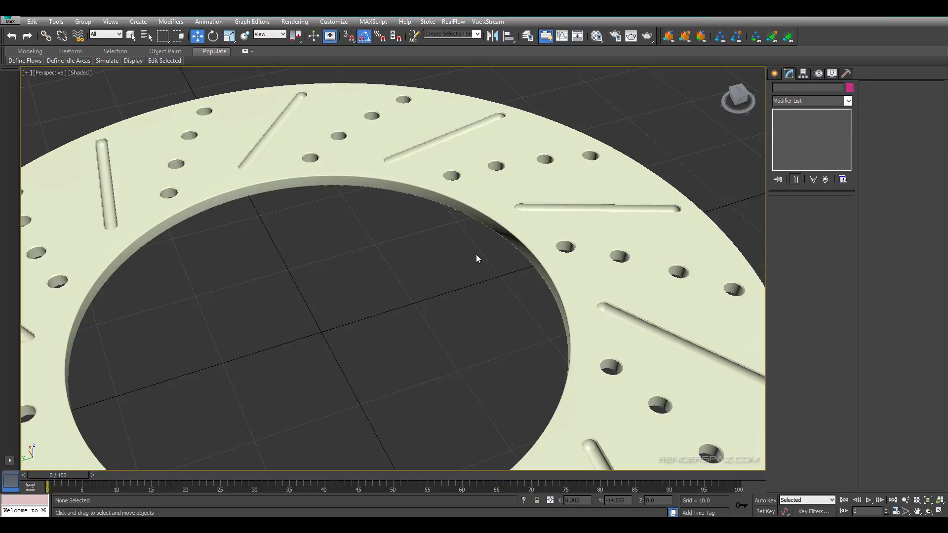
# - Examine the shaded disc from several angles and distances, checking the rims of the holes and slots
pyautogui.scroll(3, 476, 254)
pyautogui.keyDown('alt'); pyautogui.moveTo(489, 274); pyautogui.dragTo(497, 256, button='middle'); pyautogui.keyUp('alt')
pyautogui.scroll(4, 585, 207)
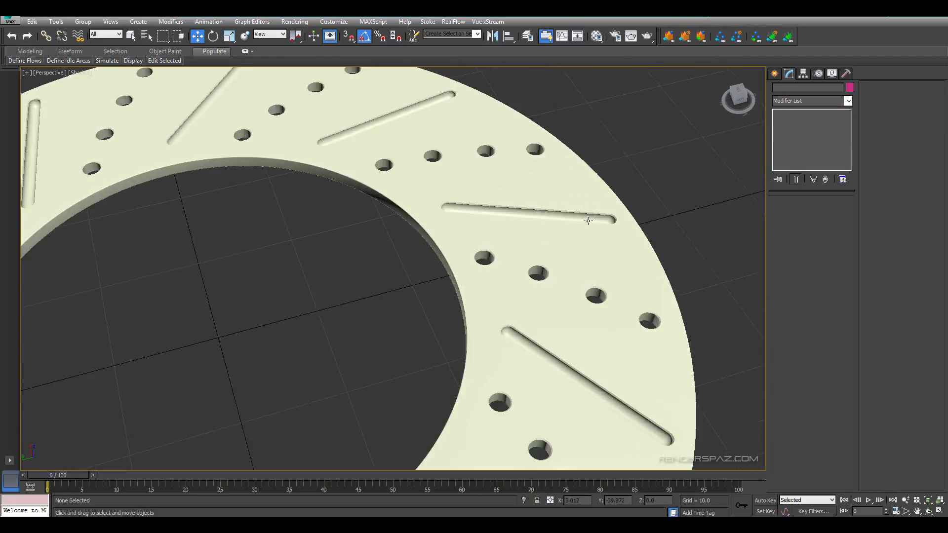
pyautogui.scroll(-4, 469, 222)
pyautogui.keyDown('alt'); pyautogui.moveTo(389, 278); pyautogui.dragTo(575, 277, button='middle'); pyautogui.keyUp('alt')
pyautogui.scroll(-3, 470, 238)
pyautogui.scroll(3, 450, 228)
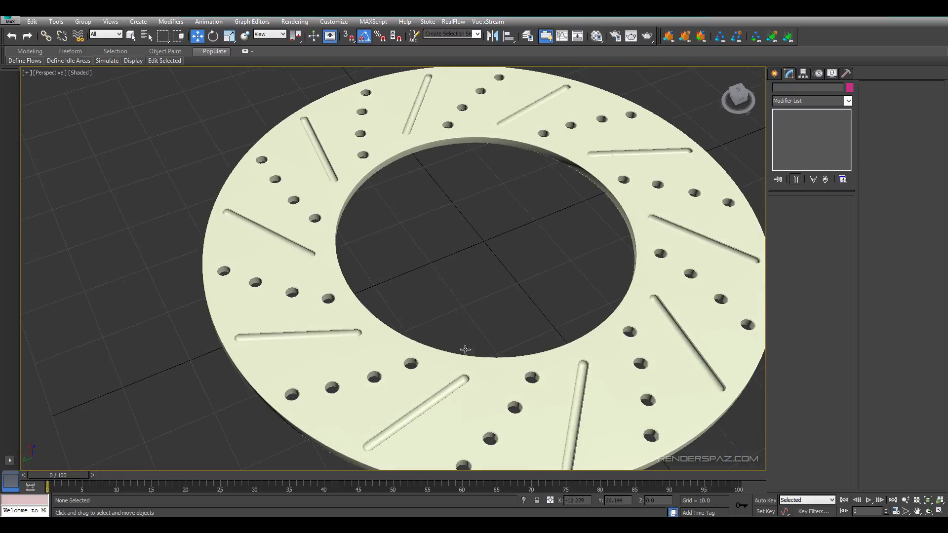
pyautogui.keyDown('alt'); pyautogui.moveTo(465, 348); pyautogui.dragTo(537, 329, button='middle'); pyautogui.keyUp('alt')
pyautogui.keyDown('alt'); pyautogui.moveTo(538, 292); pyautogui.dragTo(538, 224, button='middle'); pyautogui.keyUp('alt')
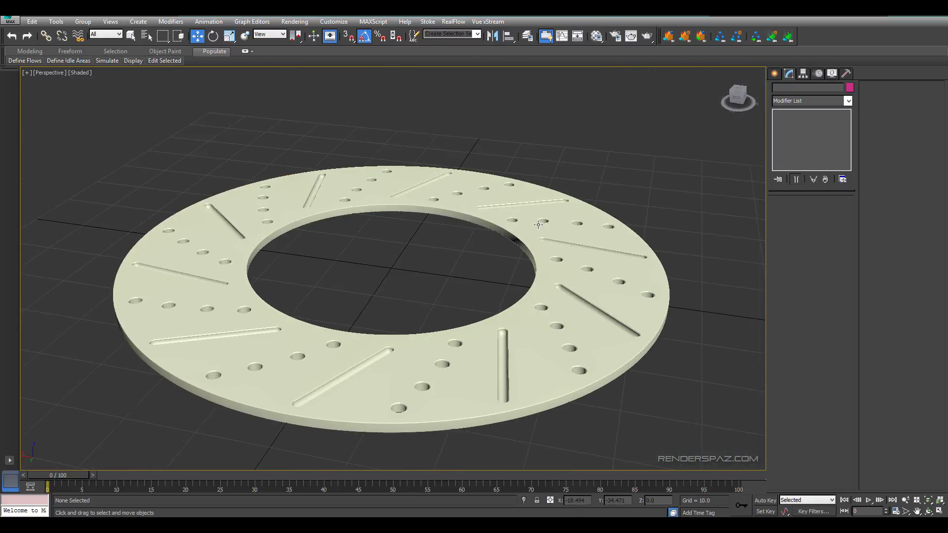
pyautogui.scroll(3, 517, 245)
pyautogui.moveTo(418, 230); pyautogui.dragTo(550, 206, button='middle')
pyautogui.scroll(-3, 489, 222)
pyautogui.scroll(8, 572, 234)
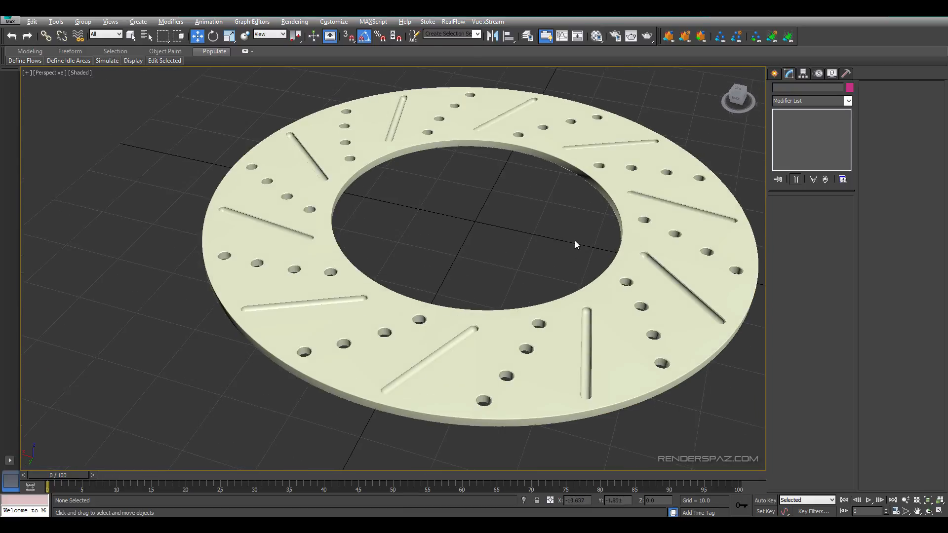
pyautogui.scroll(-8, 553, 220)
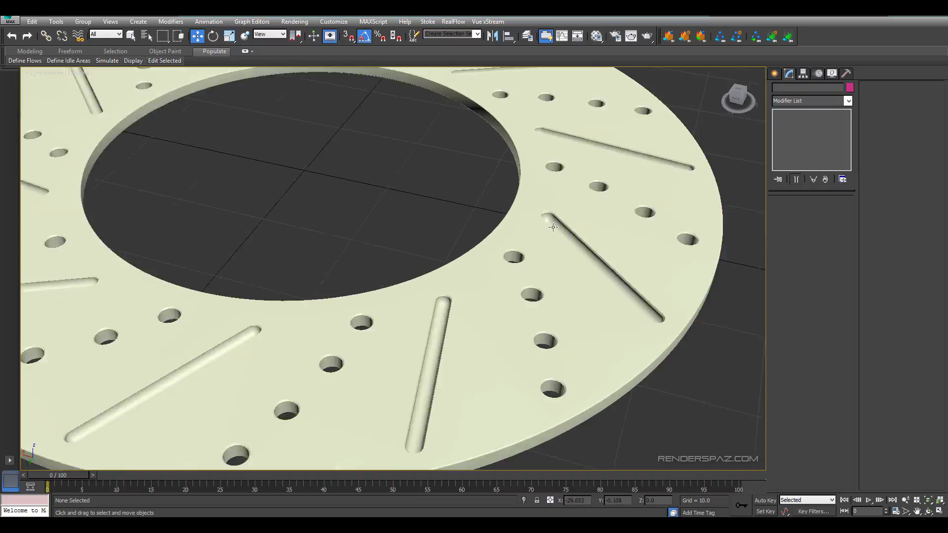
pyautogui.scroll(8, 540, 244)
# - Select the disc, return to polygon level and restore the hole and slot face selection through undo
pyautogui.click(540, 244)
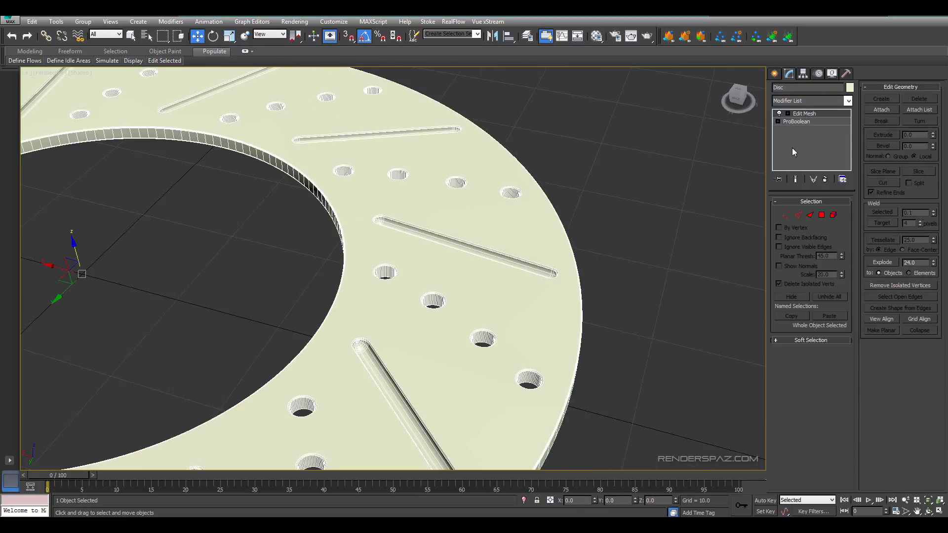
pyautogui.click(822, 215)
pyautogui.moveTo(501, 225); pyautogui.dragTo(546, 211, button='middle')
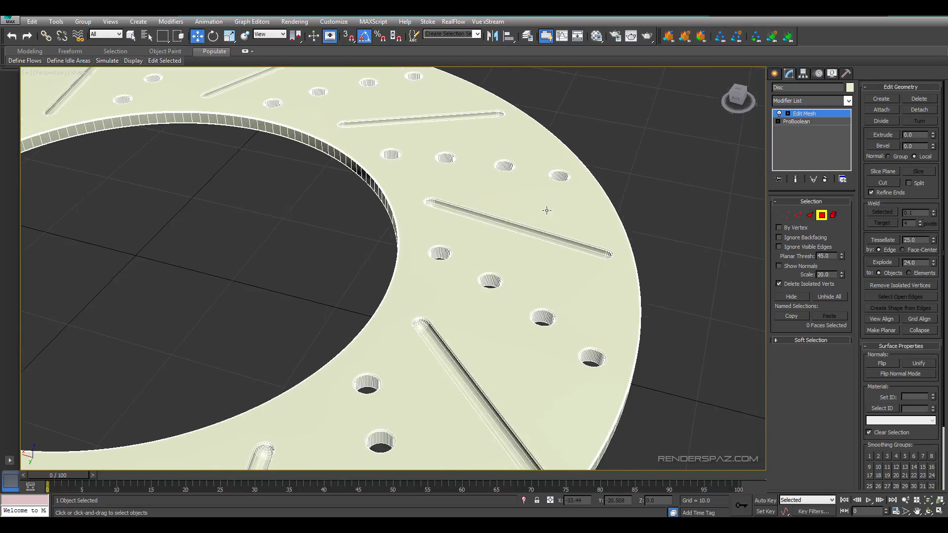
pyautogui.hotkey('ctrl', 'z')
pyautogui.hotkey('ctrl', 'y')
pyautogui.scroll(1, 588, 211)
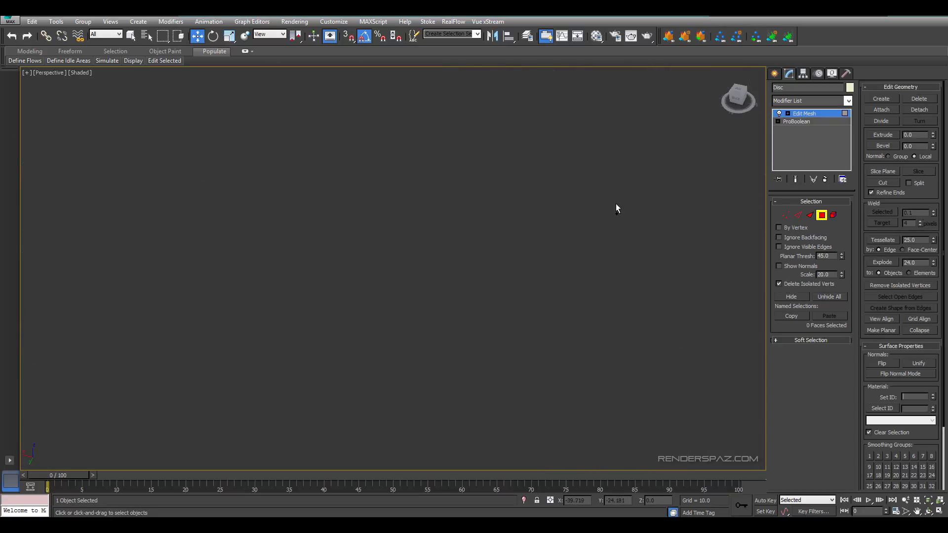
pyautogui.scroll(-5, 464, 200)
pyautogui.hotkey('ctrl', 'z')
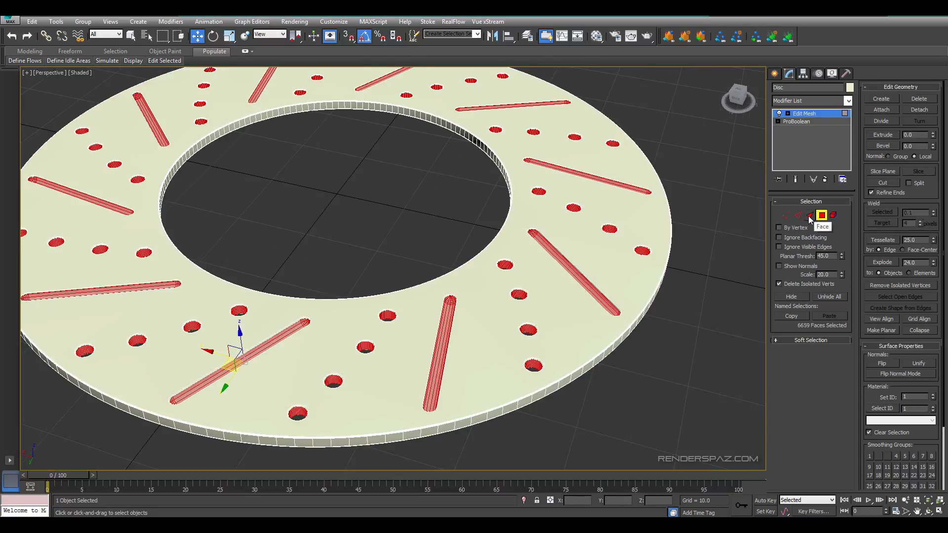
# - Review the selected hole and slot faces across the whole disc
pyautogui.moveTo(507, 267); pyautogui.dragTo(520, 250, button='middle')
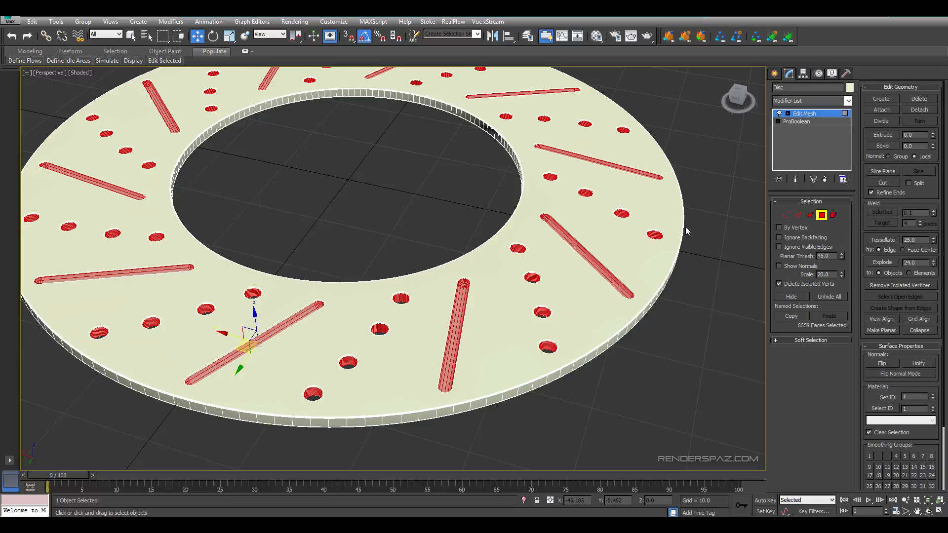
pyautogui.scroll(3, 612, 225)
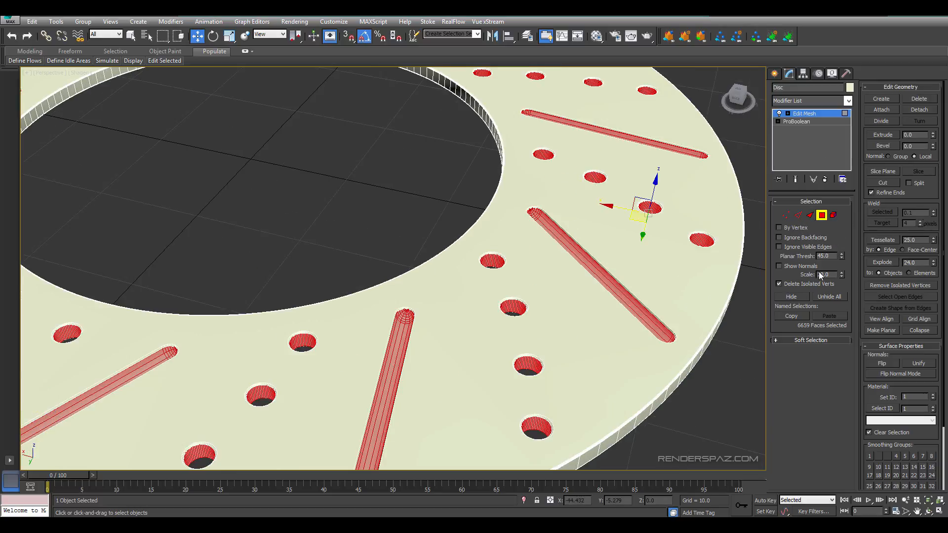
pyautogui.click(884, 347)
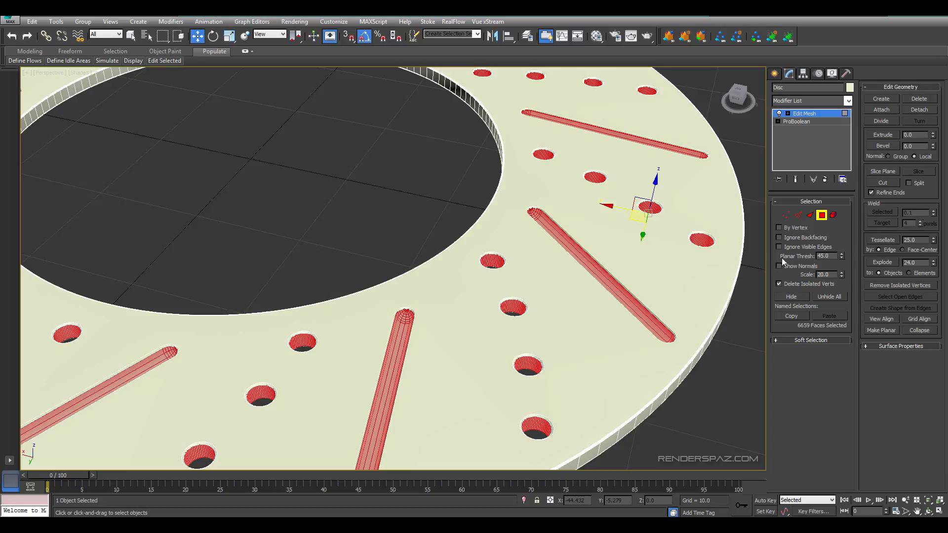
pyautogui.scroll(-8, 498, 249)
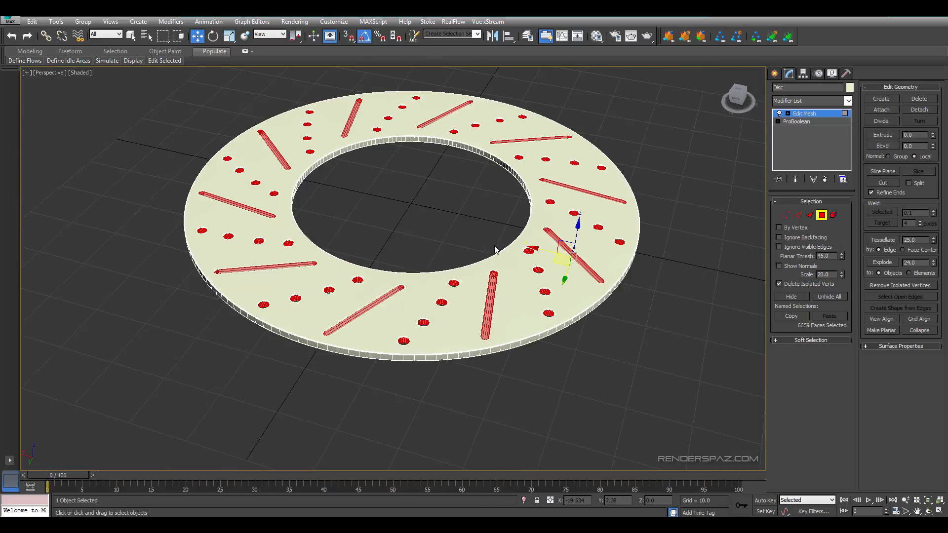
pyautogui.scroll(4, 522, 267)
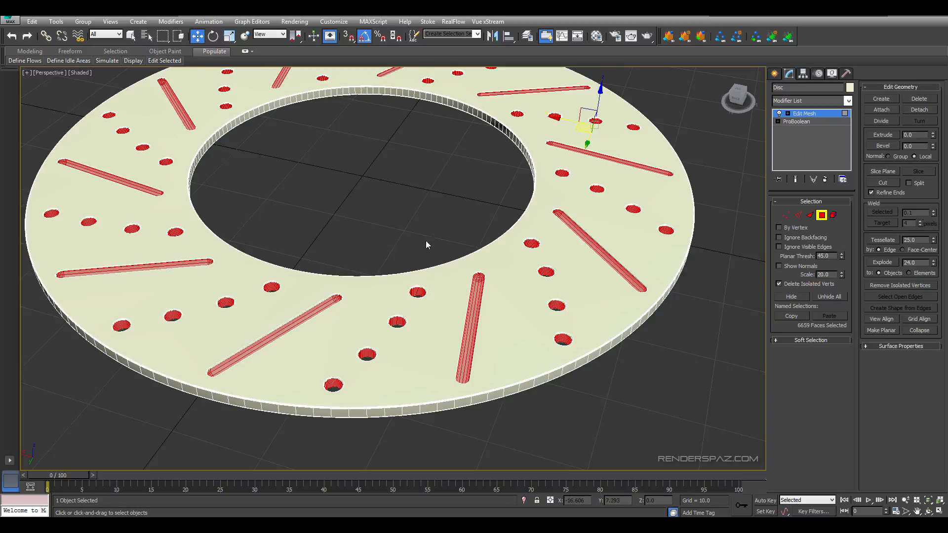
pyautogui.scroll(-5, 425, 243)
pyautogui.scroll(5, 482, 241)
pyautogui.scroll(-6, 481, 241)
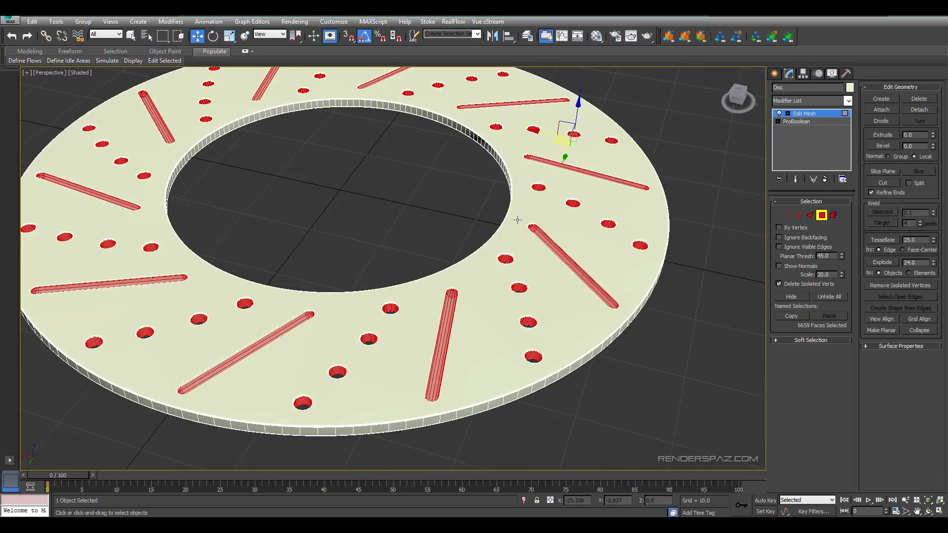
# - Select all of the disc's polygons, assign them to smoothing group 4, and clear the selection
pyautogui.hotkey('ctrl', 'a')
pyautogui.scroll(5, 526, 244)
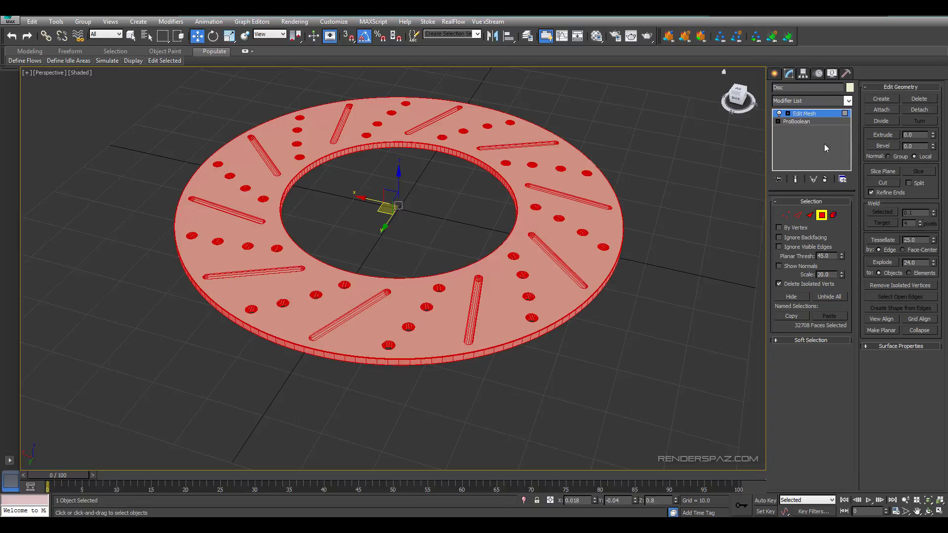
pyautogui.click(876, 346)
pyautogui.click(896, 386)
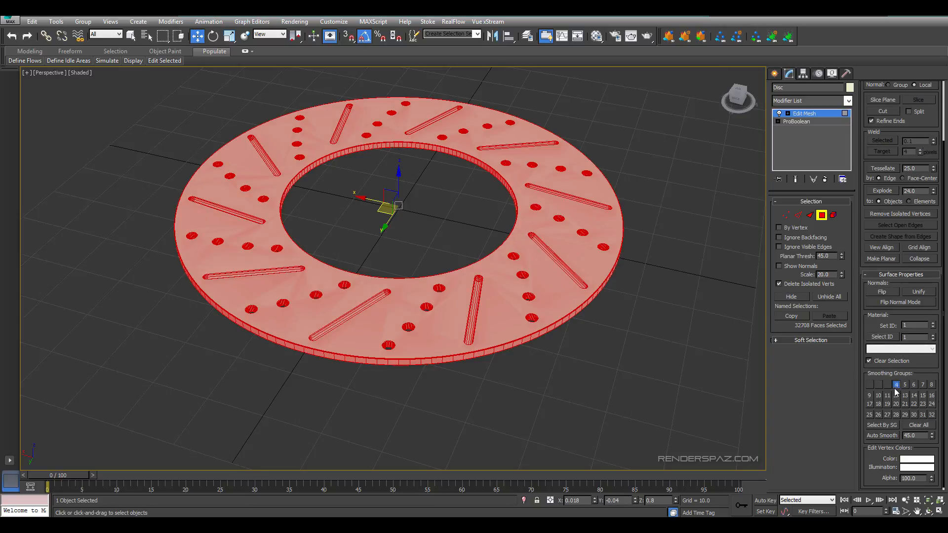
pyautogui.click(577, 309)
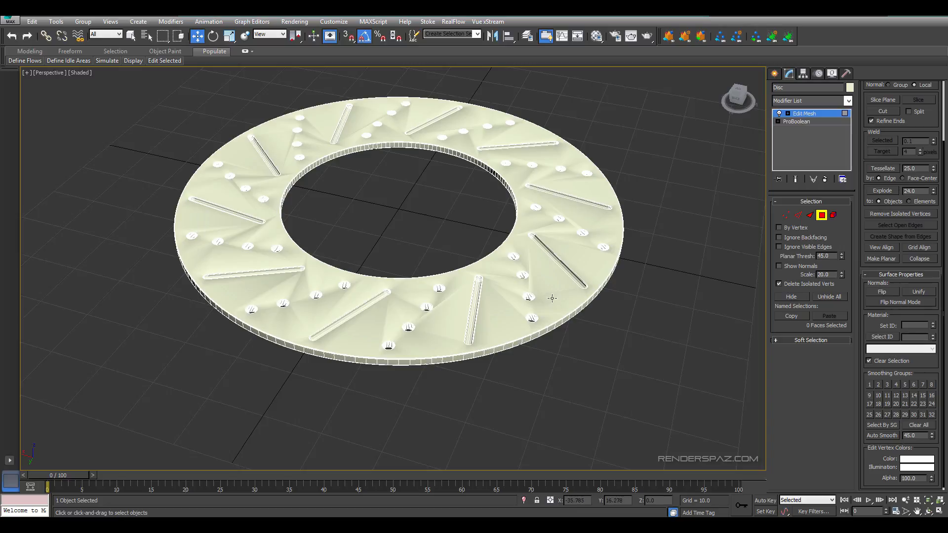
# - Select the disc's flat faces, remove them from smoothing groups 1 and 4, and clear the selection
pyautogui.hotkey('ctrl', 'a')
pyautogui.hotkey('alt', 'x')
pyautogui.hotkey('ctrl', 'a')
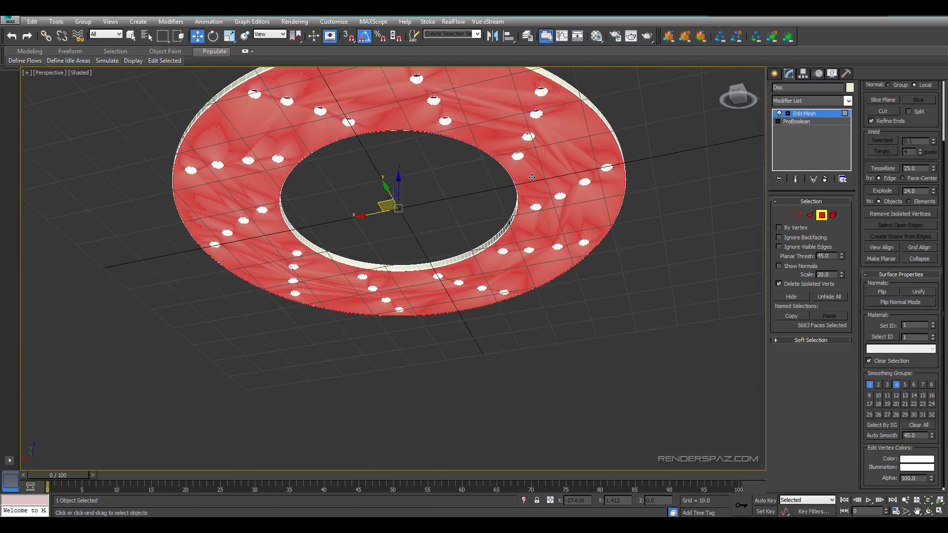
pyautogui.scroll(5, 558, 170)
pyautogui.keyDown('alt'); pyautogui.moveTo(557, 171); pyautogui.dragTo(560, 186, button='middle'); pyautogui.keyUp('alt')
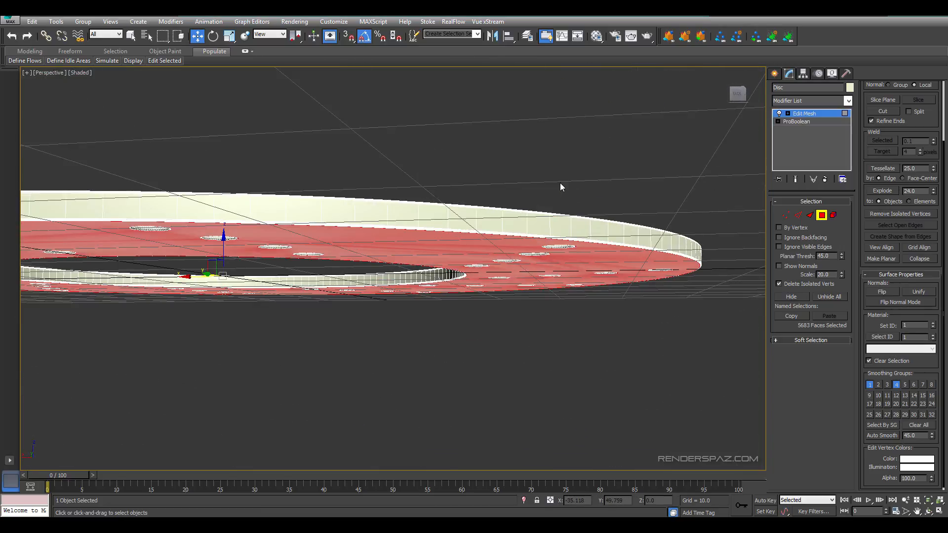
pyautogui.click(869, 385)
pyautogui.click(895, 384)
pyautogui.moveTo(621, 236)
pyautogui.keyDown('alt'); pyautogui.mouseDown(button='middle')
pyautogui.moveTo(622, 172)
pyautogui.moveTo(624, 218)
pyautogui.moveTo(619, 211)
pyautogui.mouseUp(button='middle'); pyautogui.keyUp('alt')
pyautogui.click(622, 173)
# - Check the disc in wireframe, return to shaded display, leave polygon level and deselect the disc
pyautogui.scroll(-3, 620, 211)
pyautogui.scroll(3, 620, 211)
pyautogui.press('F4')
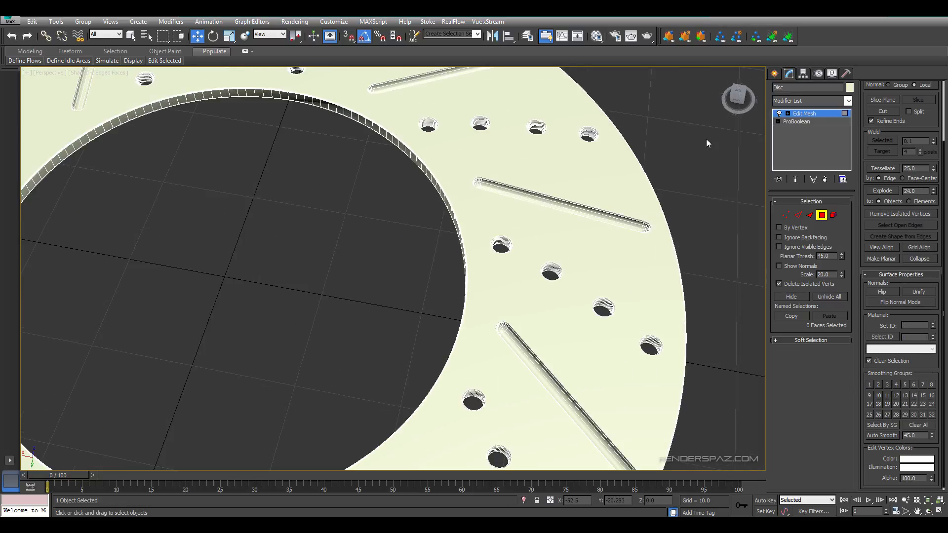
pyautogui.press('F3')
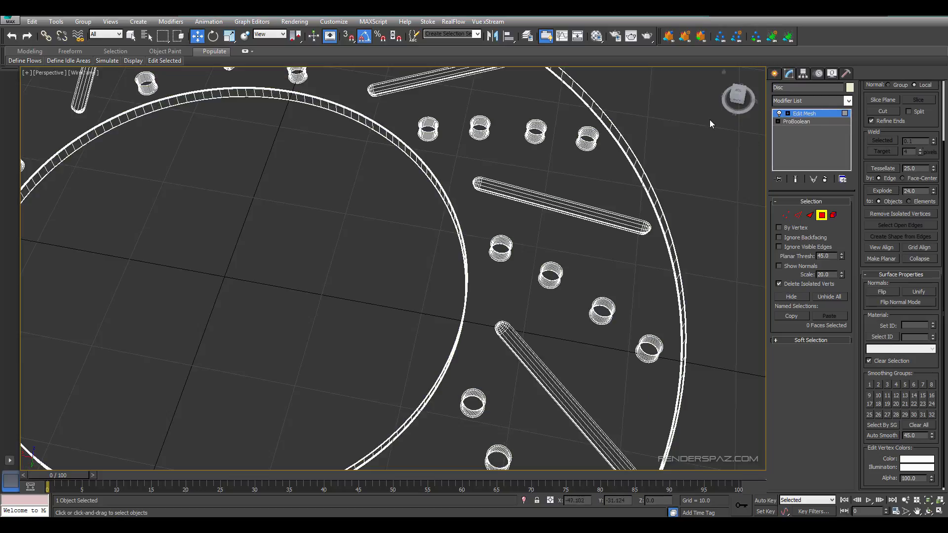
pyautogui.press('F3')
pyautogui.click(822, 215)
pyautogui.click(703, 144)
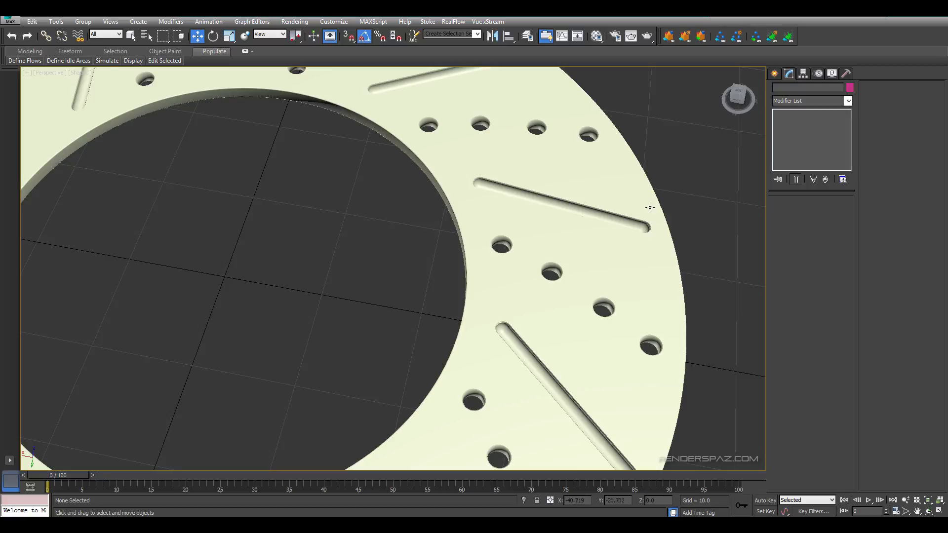
# - Examine the disc's shading around the holes, slots and inner edge up close and as a whole
pyautogui.keyDown('alt'); pyautogui.moveTo(659, 339); pyautogui.dragTo(638, 306, button='middle'); pyautogui.keyUp('alt')
pyautogui.moveTo(568, 382); pyautogui.dragTo(559, 292, button='middle')
pyautogui.scroll(2, 559, 291)
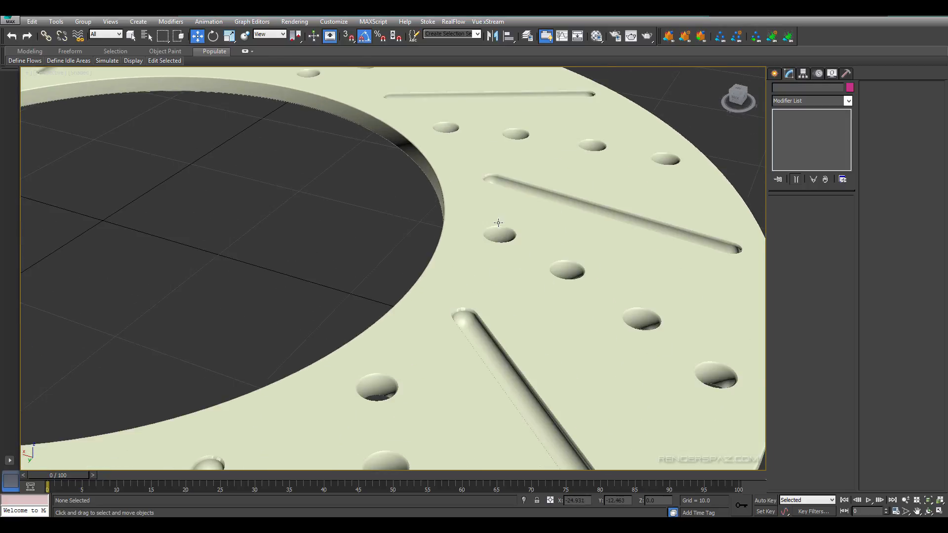
pyautogui.moveTo(498, 223); pyautogui.dragTo(533, 229, button='middle')
pyautogui.scroll(-4, 534, 229)
pyautogui.moveTo(454, 247)
pyautogui.keyDown('alt'); pyautogui.mouseDown(button='middle')
pyautogui.moveTo(437, 201)
pyautogui.moveTo(458, 242)
pyautogui.mouseUp(button='middle'); pyautogui.keyUp('alt')
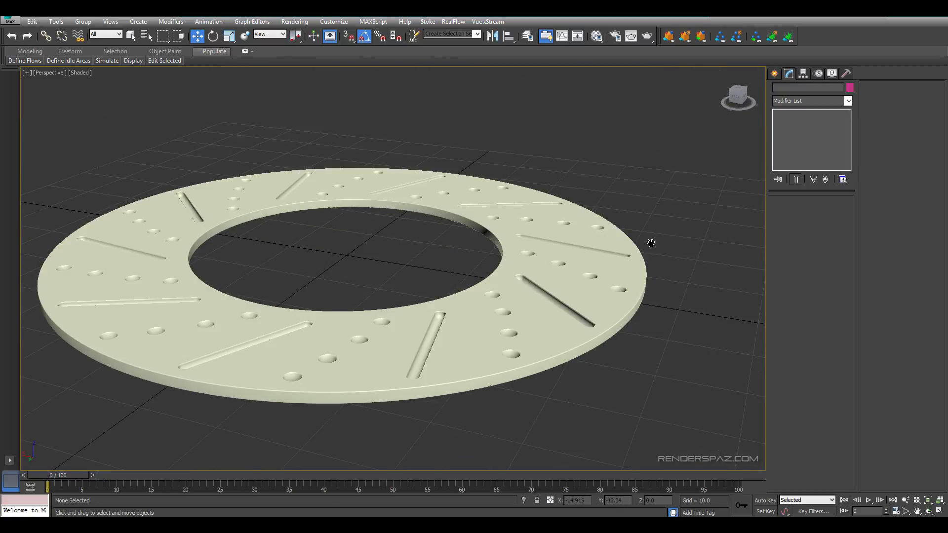
pyautogui.moveTo(348, 269); pyautogui.dragTo(585, 264, button='middle')
pyautogui.keyDown('alt'); pyautogui.moveTo(585, 264); pyautogui.dragTo(511, 212, button='middle'); pyautogui.keyUp('alt')
pyautogui.scroll(-3, 510, 212)
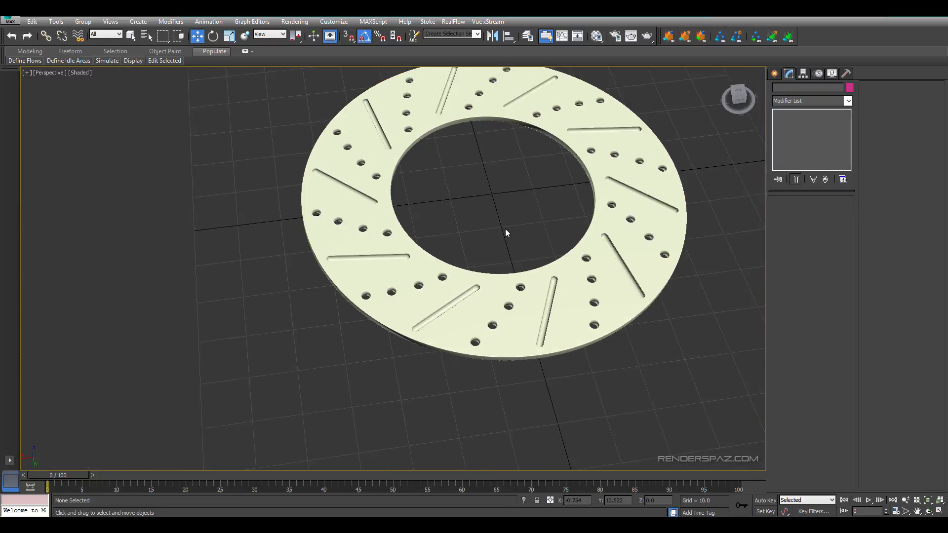
pyautogui.moveTo(622, 253); pyautogui.dragTo(552, 302, button='middle')
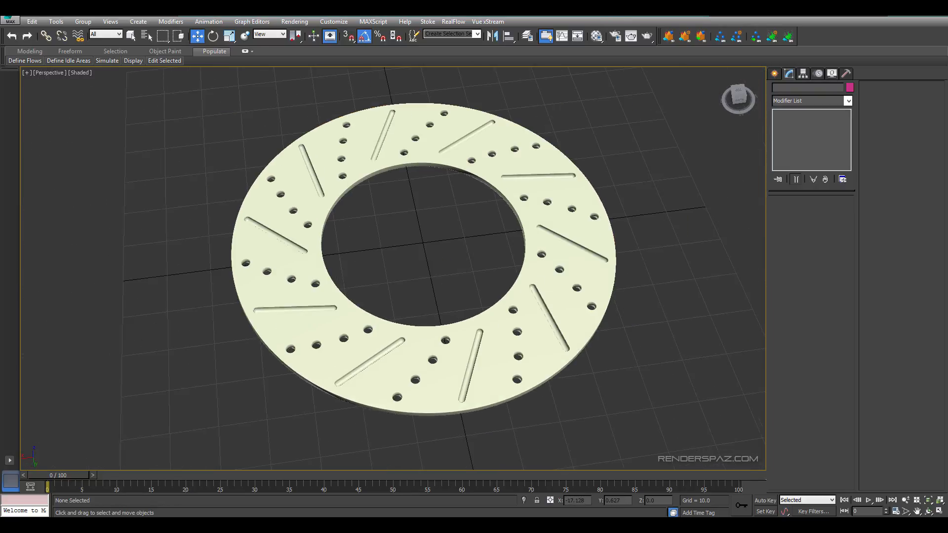
# - Switch to the browser, compare the disc with the brake rotor reference photo, and return to the model
pyautogui.moveTo(947, 82); pyautogui.dragTo(778, 38)
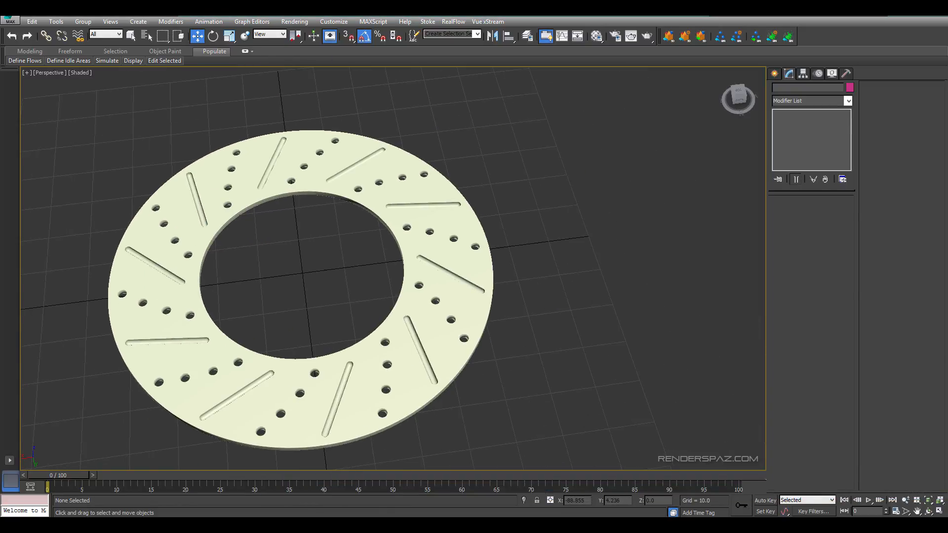
pyautogui.hotkey('alt', 'Tab')
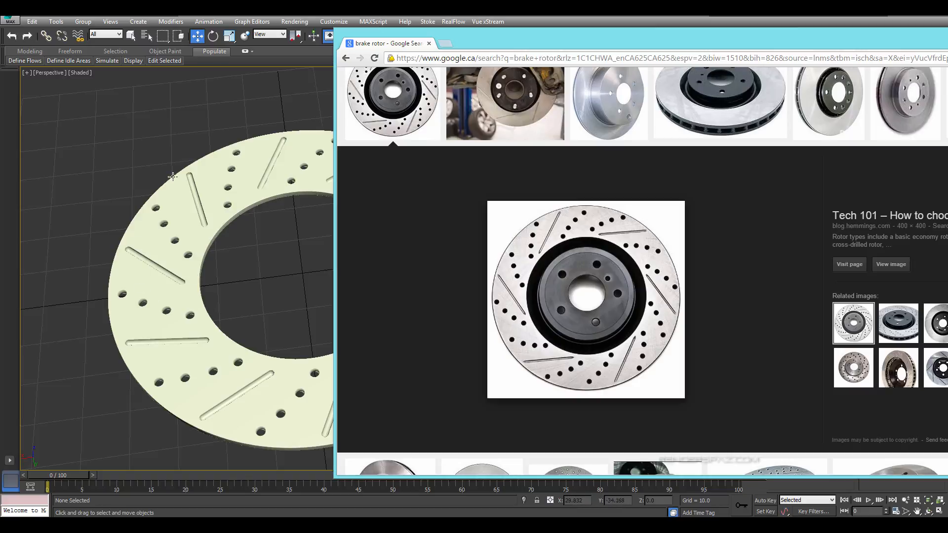
pyautogui.moveTo(299, 238); pyautogui.dragTo(255, 232, button='middle')
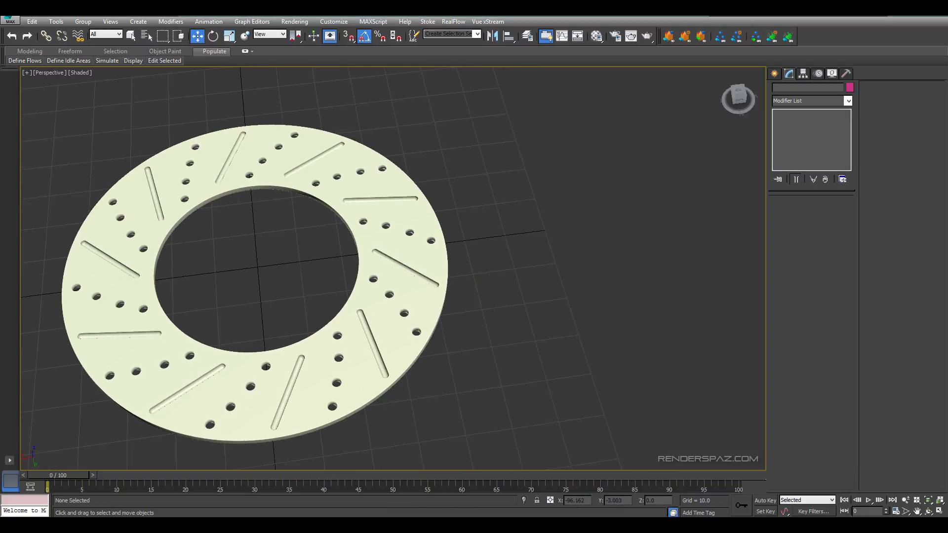
pyautogui.hotkey('alt', 'Tab')
pyautogui.hotkey('alt', 'Tab')
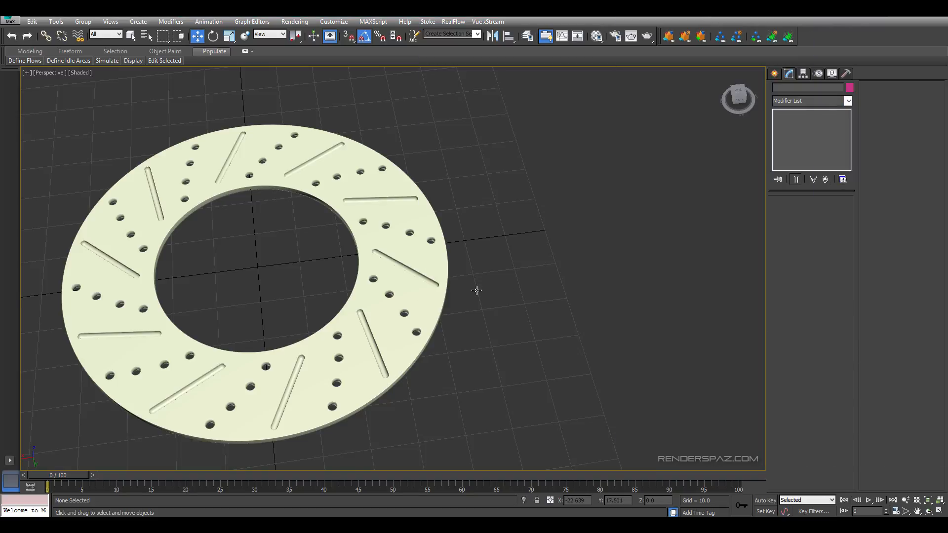
pyautogui.moveTo(405, 271); pyautogui.dragTo(451, 256, button='middle')
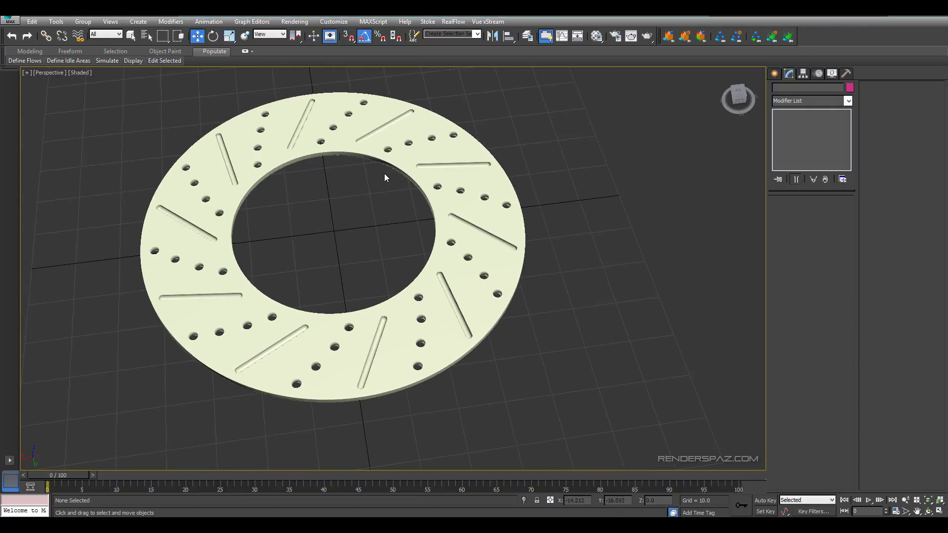
pyautogui.moveTo(385, 177); pyautogui.dragTo(433, 187, button='middle')
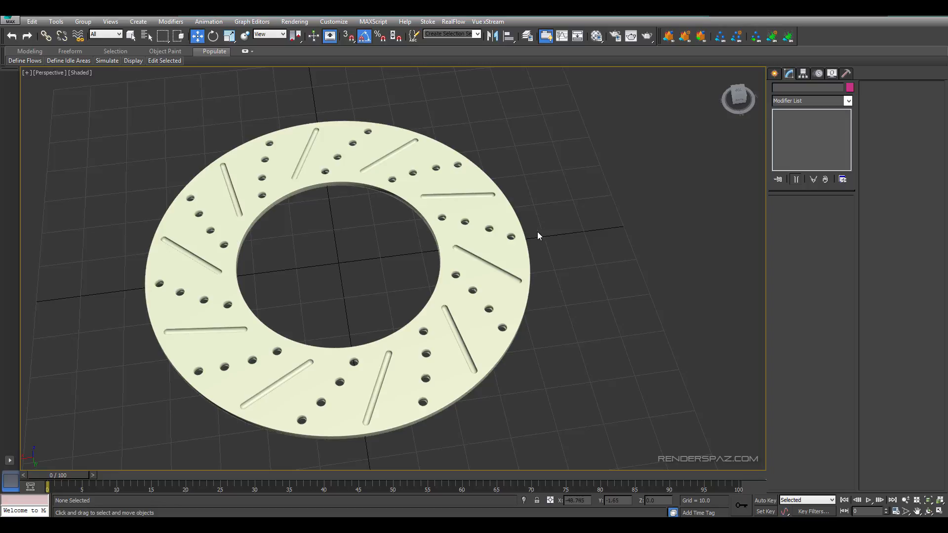
pyautogui.scroll(10, 410, 215)
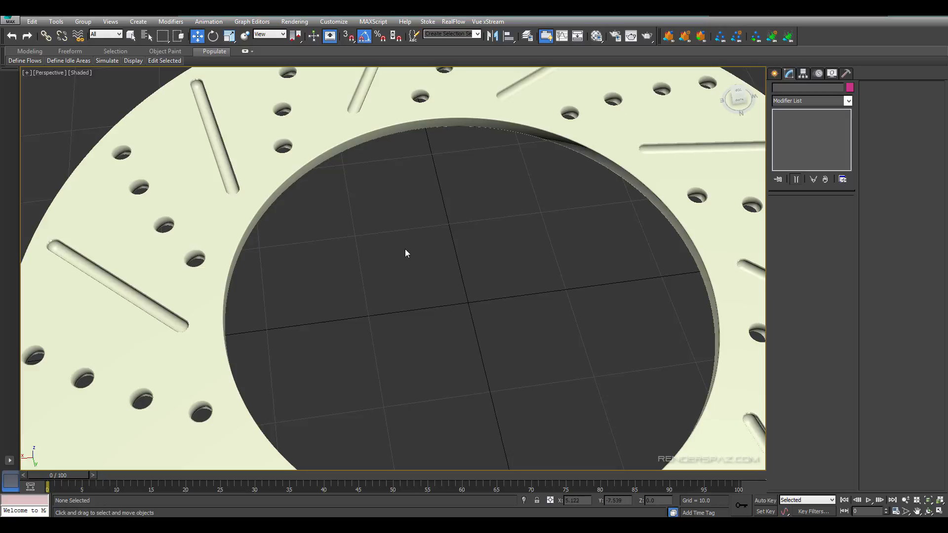
pyautogui.moveTo(405, 249); pyautogui.dragTo(546, 274, button='middle')
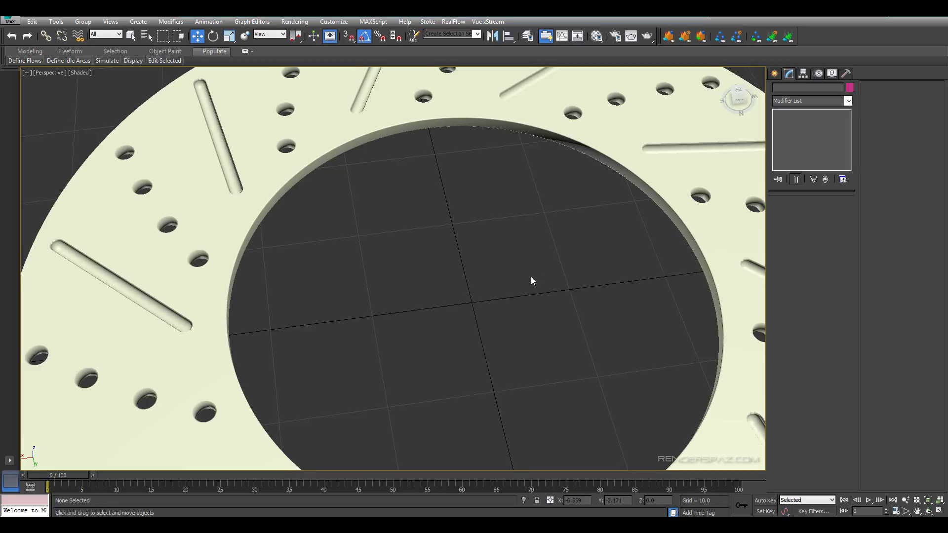
# - In the top view, create a cylinder snapped to the origin that fills the disc's central opening, radius about 24 and height 10
pyautogui.press('t')
pyautogui.scroll(2, 473, 305)
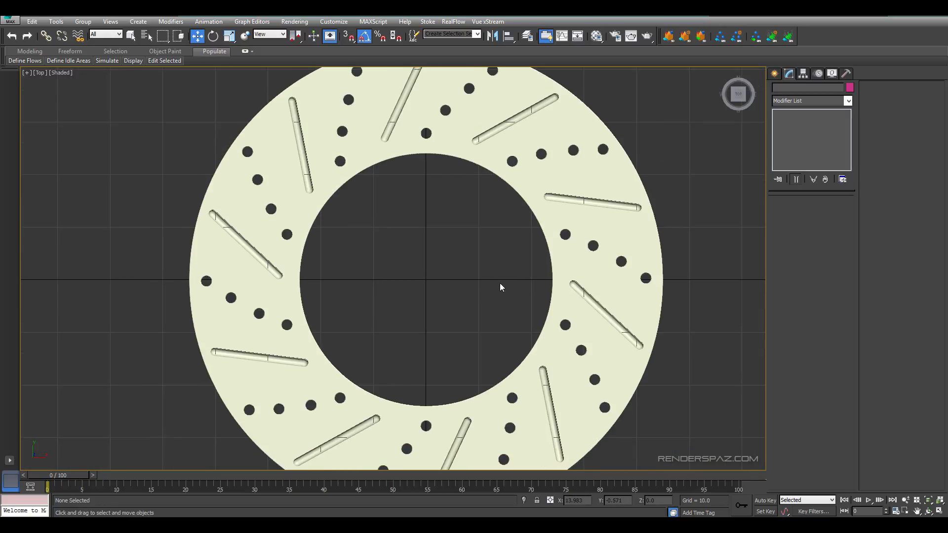
pyautogui.moveTo(500, 283); pyautogui.dragTo(500, 282, button='middle')
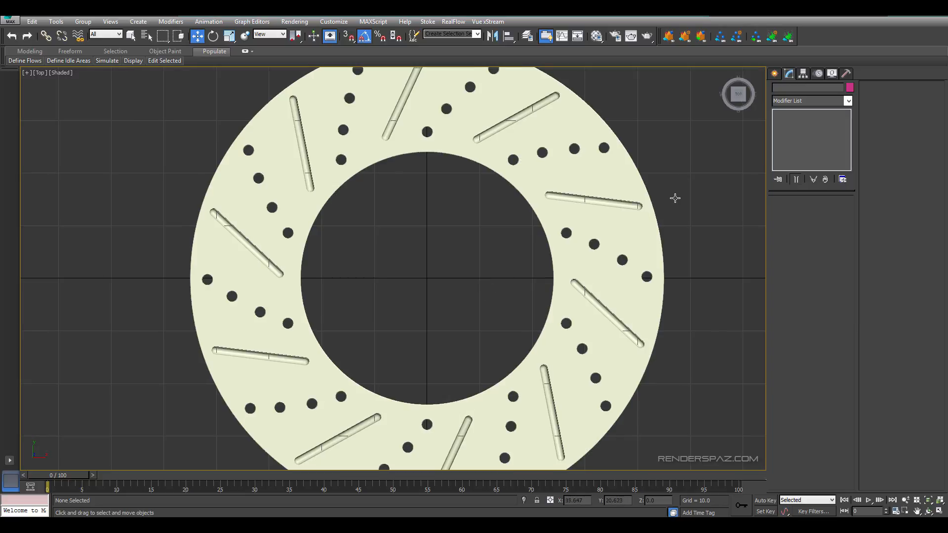
pyautogui.click(775, 74)
pyautogui.click(796, 104)
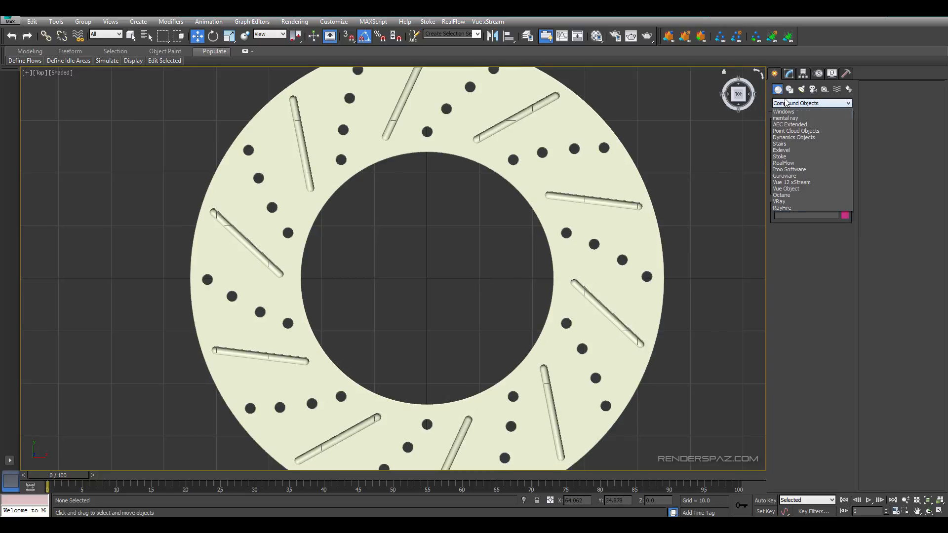
pyautogui.click(800, 112)
pyautogui.click(792, 157)
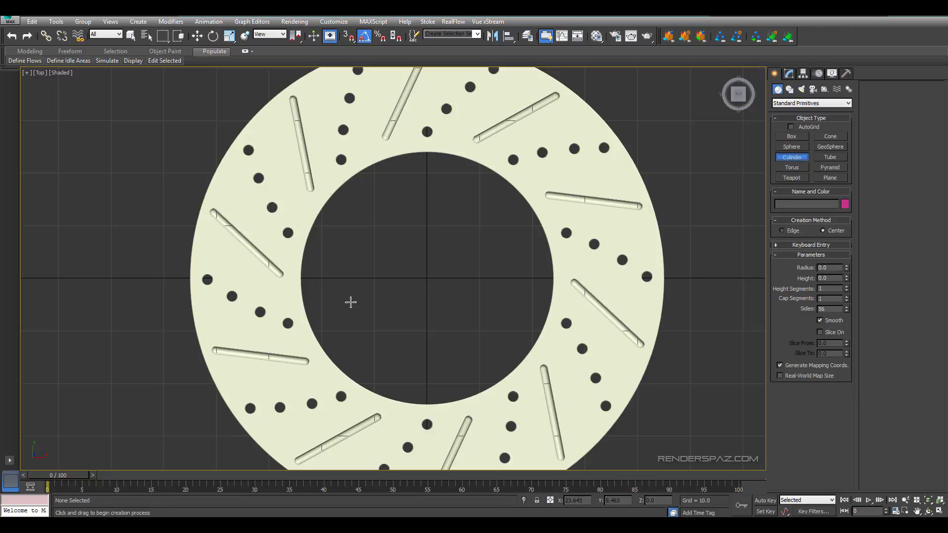
pyautogui.press('s')
pyautogui.moveTo(427, 278); pyautogui.dragTo(500, 173)
pyautogui.click(500, 173)
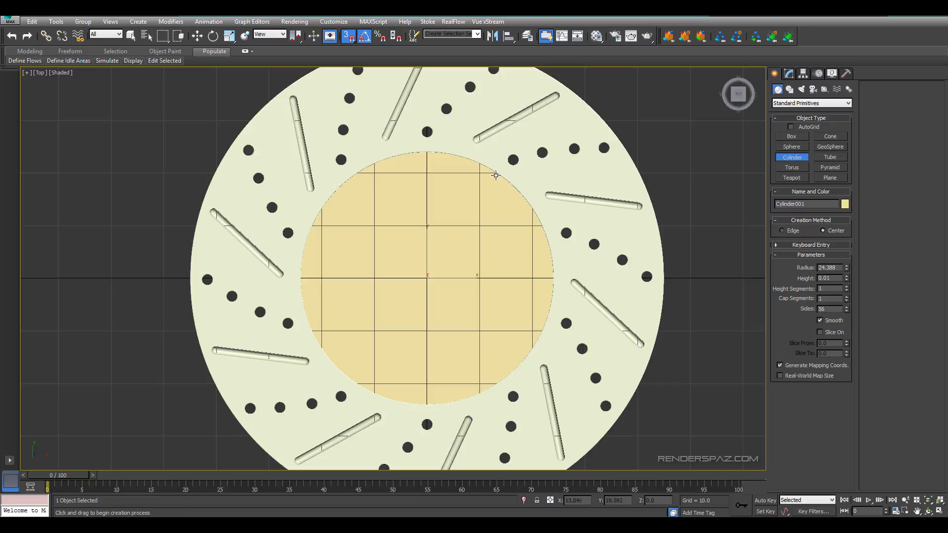
pyautogui.press('F3')
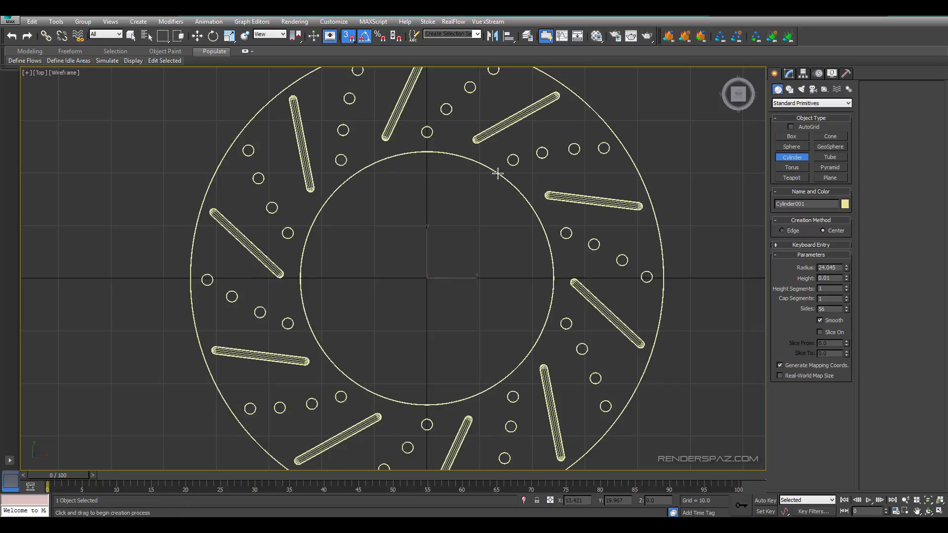
pyautogui.click(500, 144)
pyautogui.press('F3')
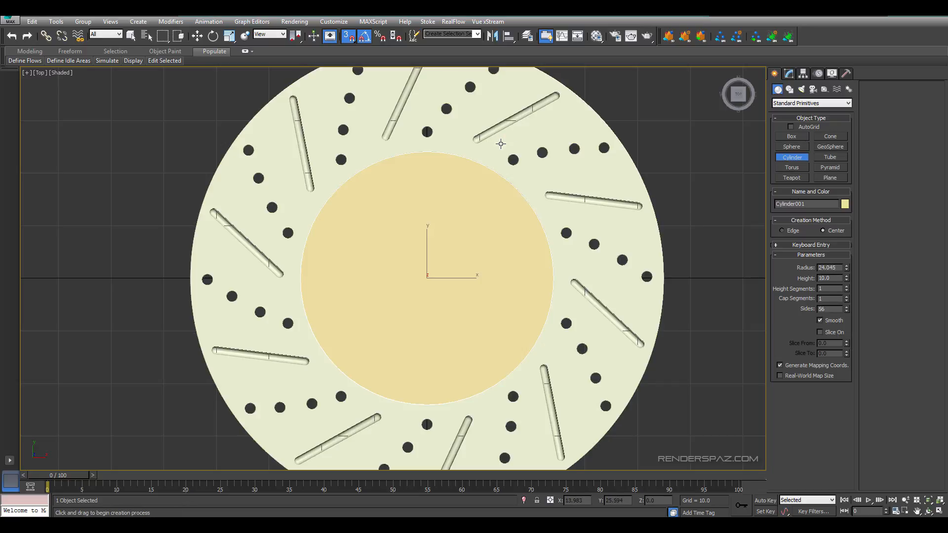
pyautogui.press('s')
pyautogui.press('w')
# - In the perspective view, reduce the height of the central cylinder to 6.4
pyautogui.press('p')
pyautogui.keyDown('alt'); pyautogui.moveTo(442, 296); pyautogui.dragTo(510, 221, button='middle'); pyautogui.keyUp('alt')
pyautogui.click(789, 73)
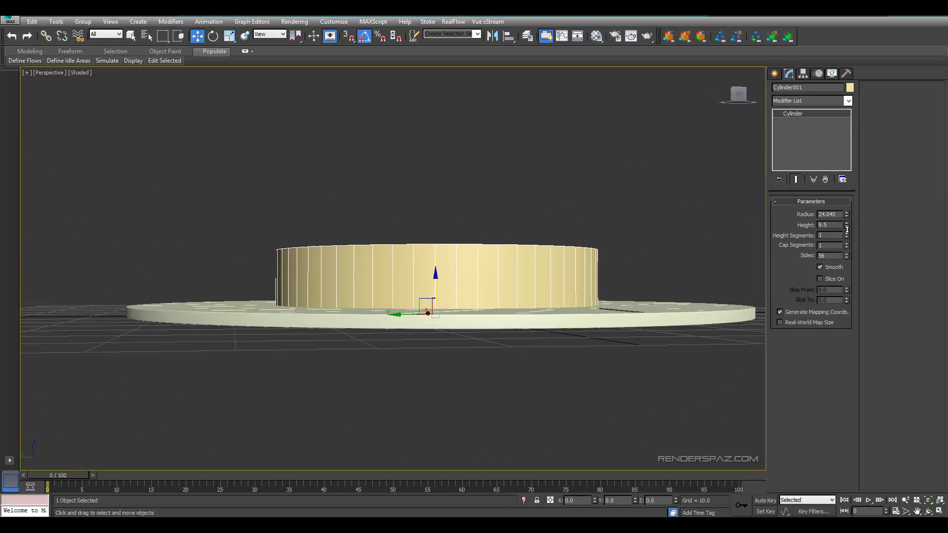
pyautogui.moveTo(846, 225); pyautogui.dragTo(846, 243)
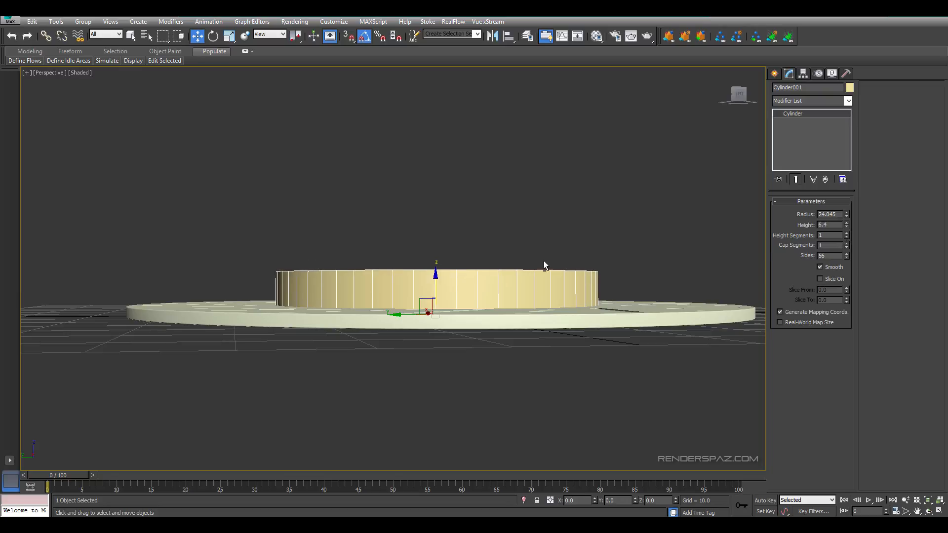
pyautogui.keyDown('alt'); pyautogui.moveTo(547, 267); pyautogui.dragTo(460, 307, button='middle'); pyautogui.keyUp('alt')
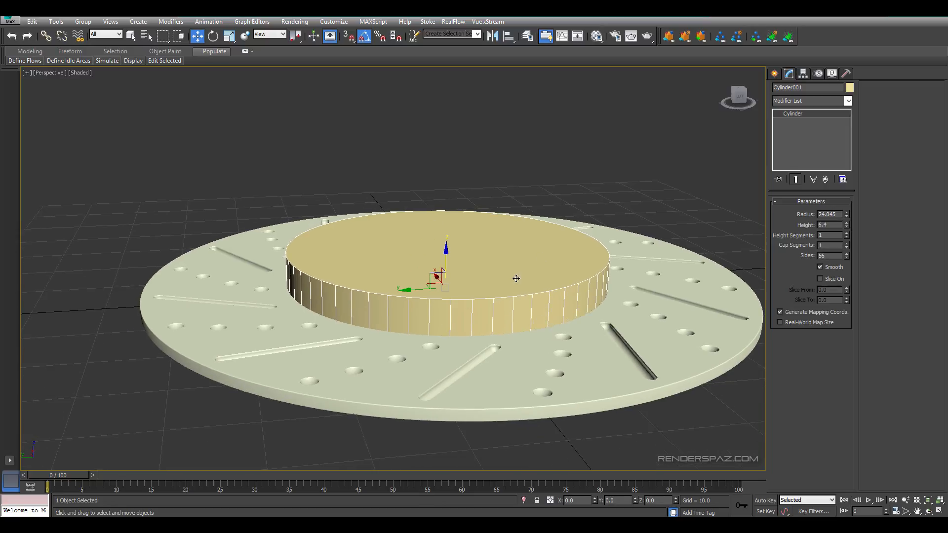
# - Set the central cylinder's sides to 156 and its cap segments to 2
pyautogui.click(622, 364)
pyautogui.click(582, 293)
pyautogui.press('Return')
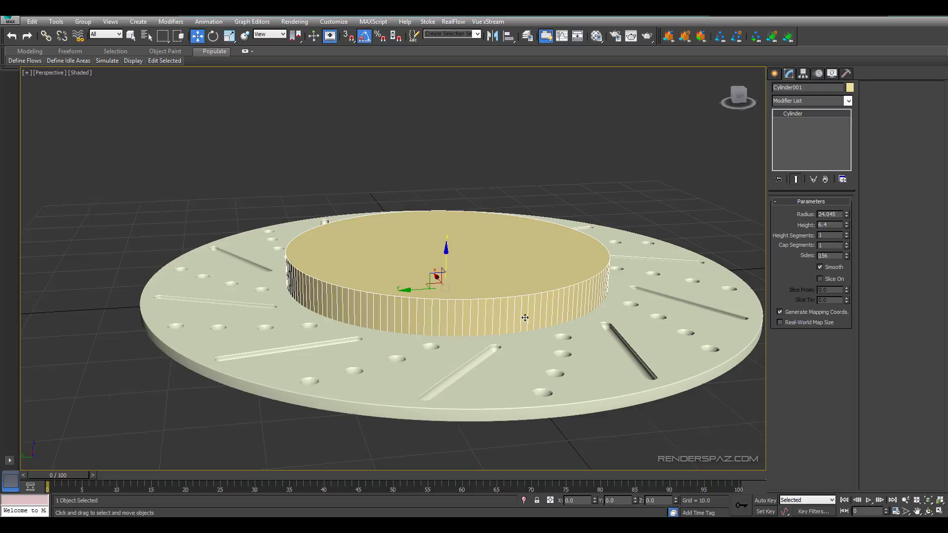
pyautogui.keyDown('alt'); pyautogui.moveTo(524, 317); pyautogui.dragTo(519, 334, button='middle'); pyautogui.keyUp('alt')
pyautogui.keyDown('alt'); pyautogui.moveTo(528, 289); pyautogui.dragTo(533, 300, button='middle'); pyautogui.keyUp('alt')
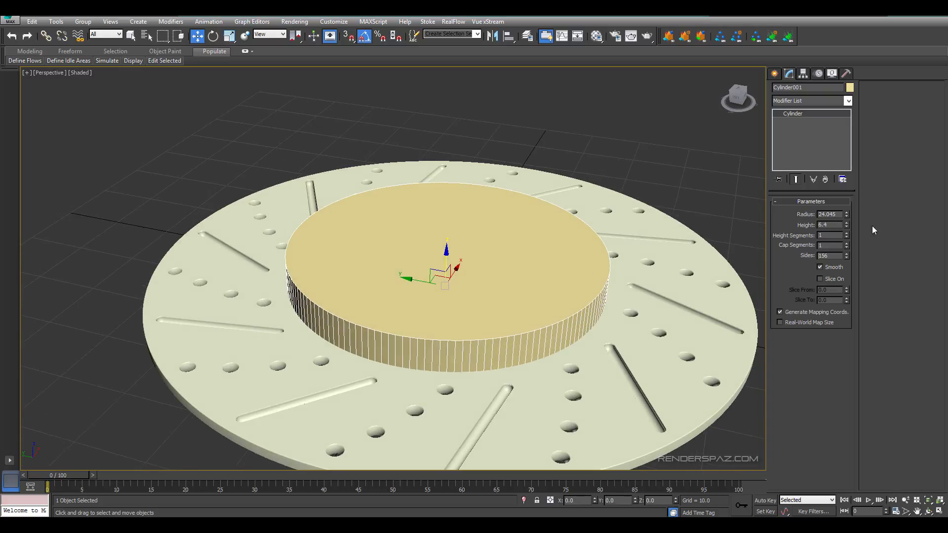
pyautogui.click(846, 244)
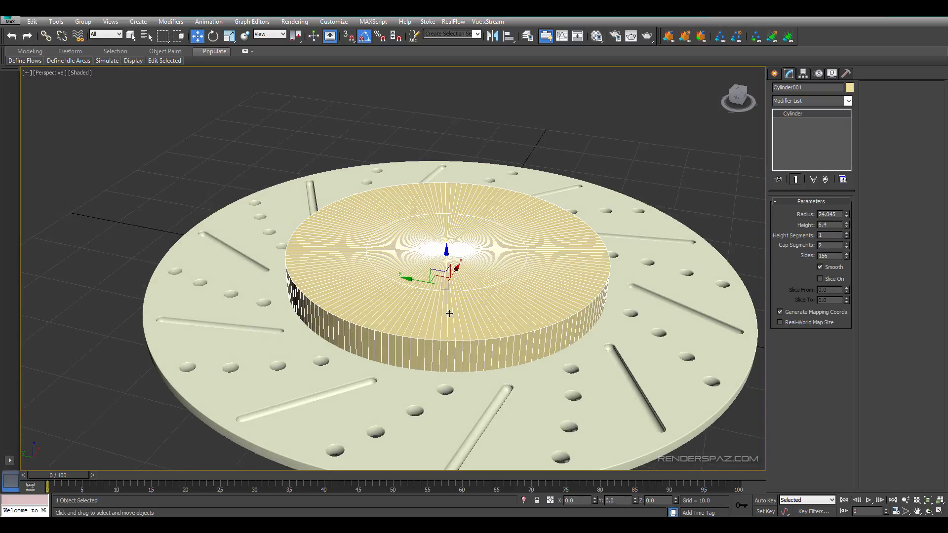
pyautogui.keyDown('alt'); pyautogui.moveTo(449, 313); pyautogui.dragTo(475, 310, button='middle'); pyautogui.keyUp('alt')
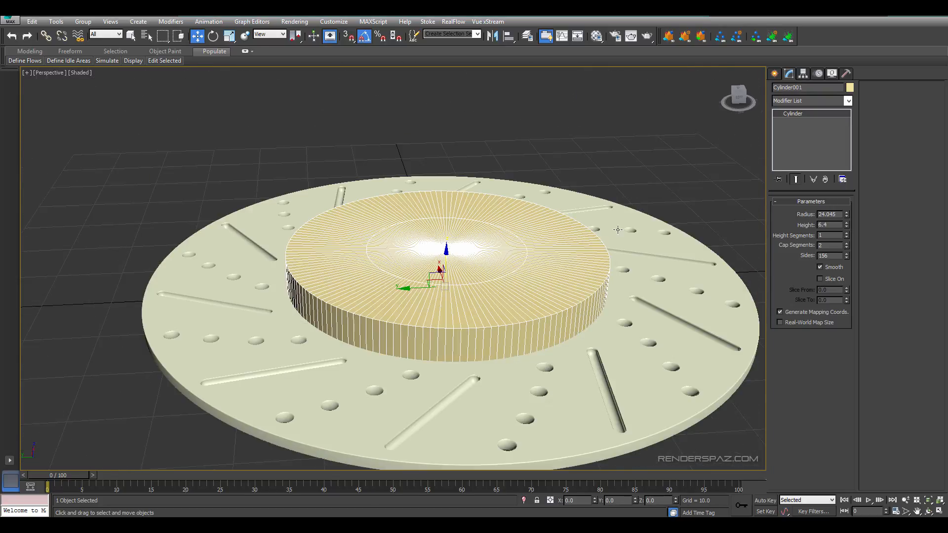
# - Convert the hub cylinder to an Editable Poly
pyautogui.rightClick(583, 237)
pyautogui.moveTo(661, 335)
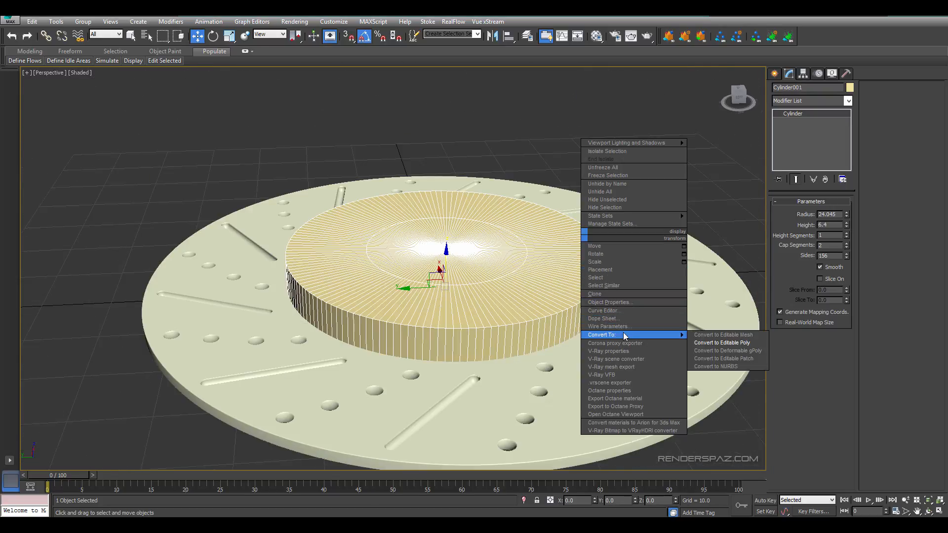
pyautogui.click(699, 342)
# - Select the inner ring of polygons around the centre vertex of the hub's top cap and delete them
pyautogui.click(785, 212)
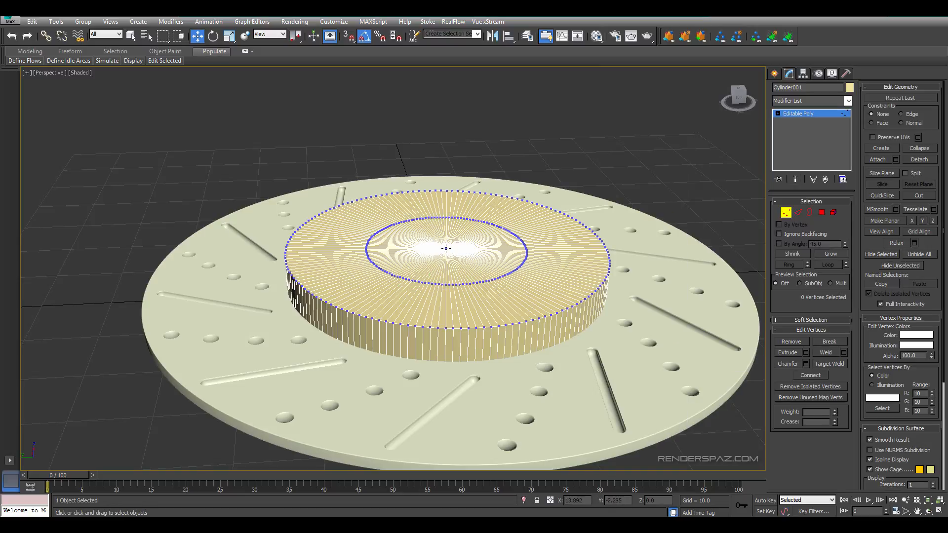
pyautogui.click(446, 248)
pyautogui.keyDown('ctrl'); pyautogui.click(822, 213); pyautogui.keyUp('ctrl')
pyautogui.press('End')
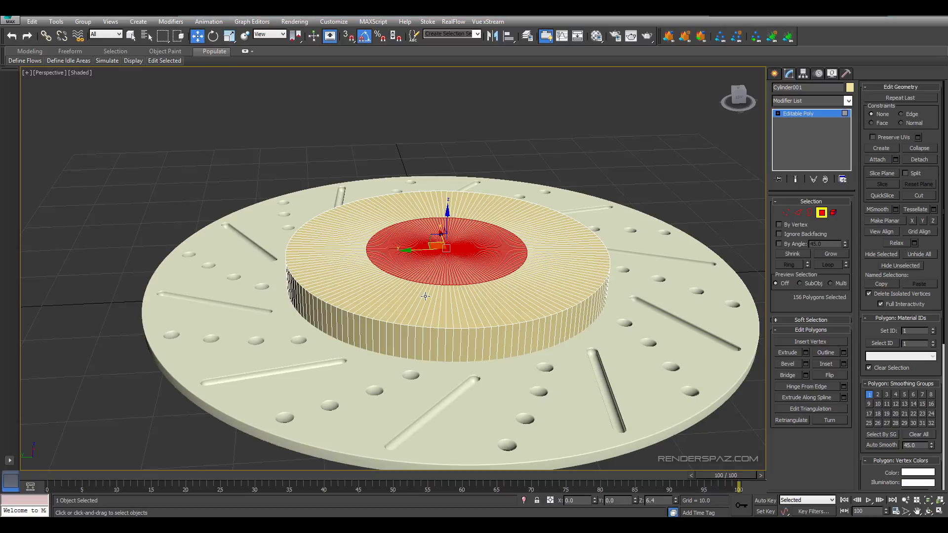
pyautogui.press('Delete')
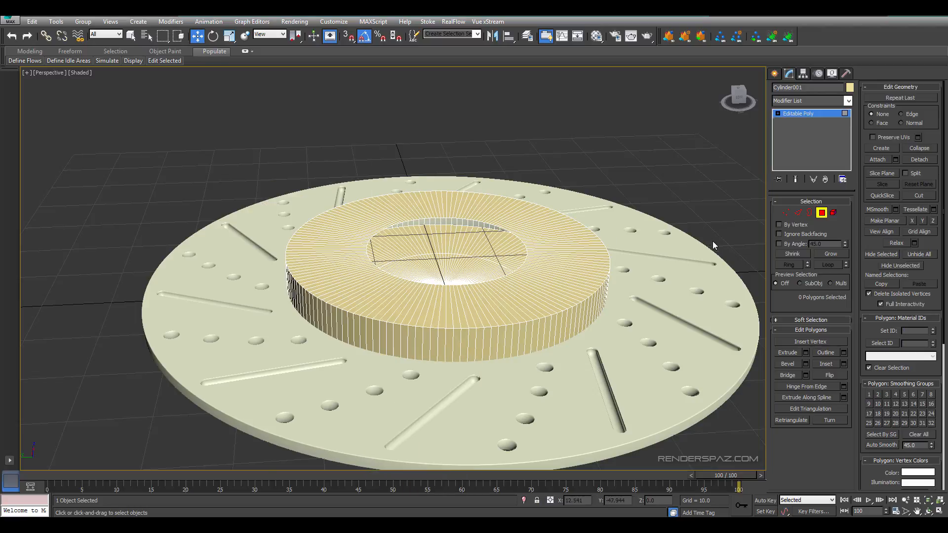
# - Delete the matching inner circle of polygons on the hub's underside and leave polygon editing
pyautogui.keyDown('alt'); pyautogui.moveTo(713, 241); pyautogui.dragTo(437, 274, button='middle'); pyautogui.keyUp('alt')
pyautogui.click(434, 272)
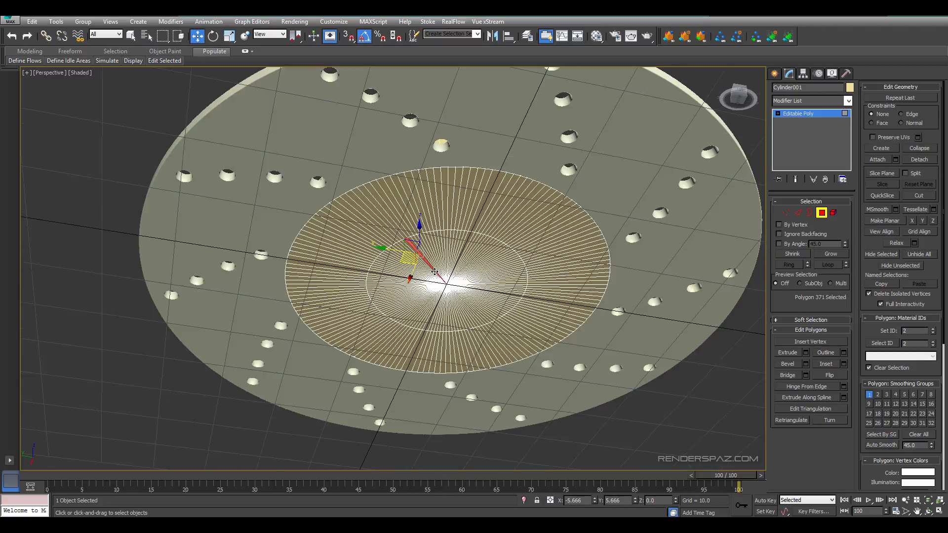
pyautogui.click(785, 212)
pyautogui.click(448, 283)
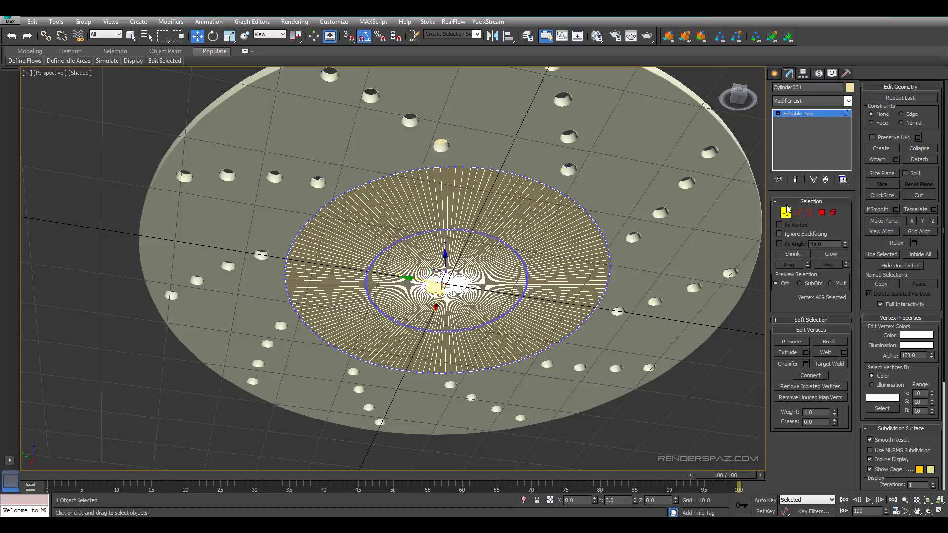
pyautogui.keyDown('ctrl'); pyautogui.click(820, 213); pyautogui.keyUp('ctrl')
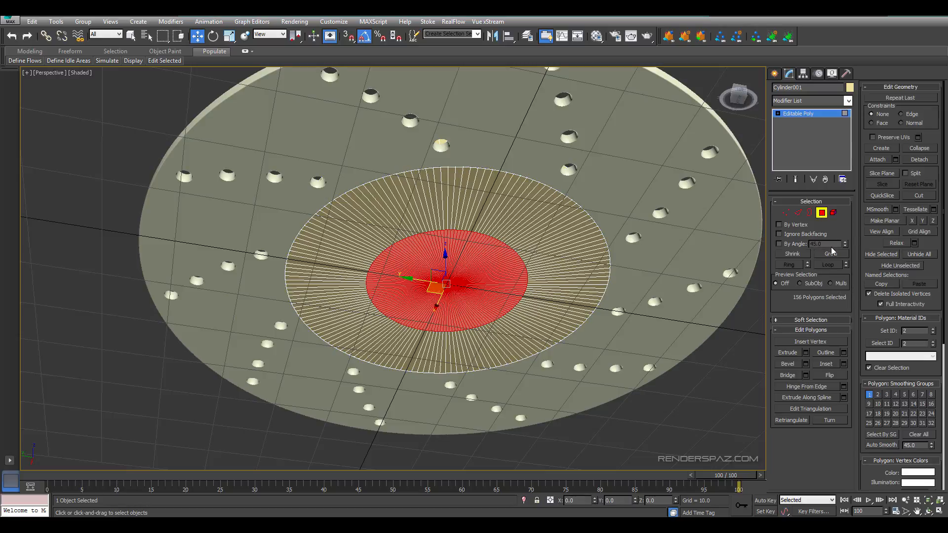
pyautogui.click(830, 253)
pyautogui.press('Delete')
pyautogui.keyDown('alt'); pyautogui.moveTo(595, 278); pyautogui.dragTo(561, 315, button='middle'); pyautogui.keyUp('alt')
pyautogui.click(819, 213)
pyautogui.click(683, 173)
# - Scale the whole hub cylinder uniformly to 99.8% so it fits the disc's central opening, then deselect it
pyautogui.click(557, 281)
pyautogui.scroll(12, 561, 316)
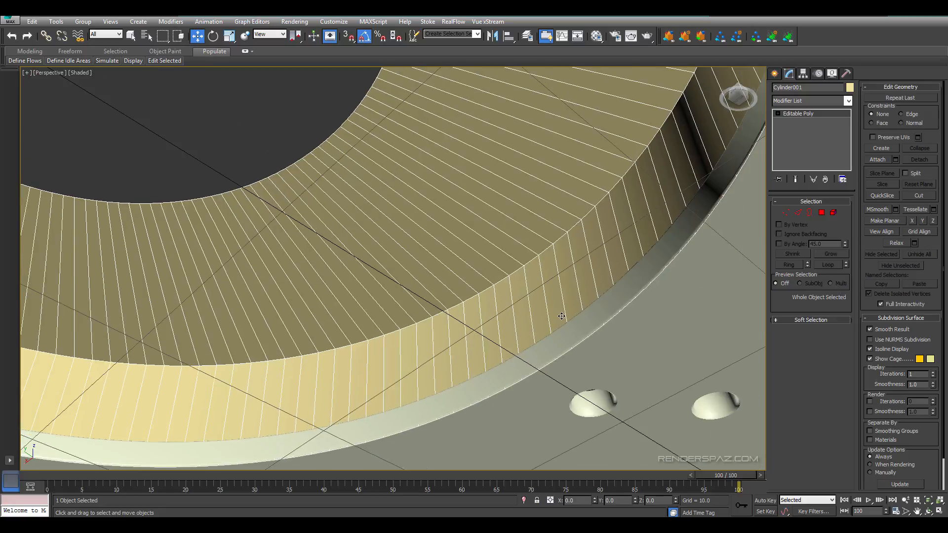
pyautogui.keyDown('alt'); pyautogui.moveTo(573, 385); pyautogui.dragTo(579, 342, button='middle'); pyautogui.keyUp('alt')
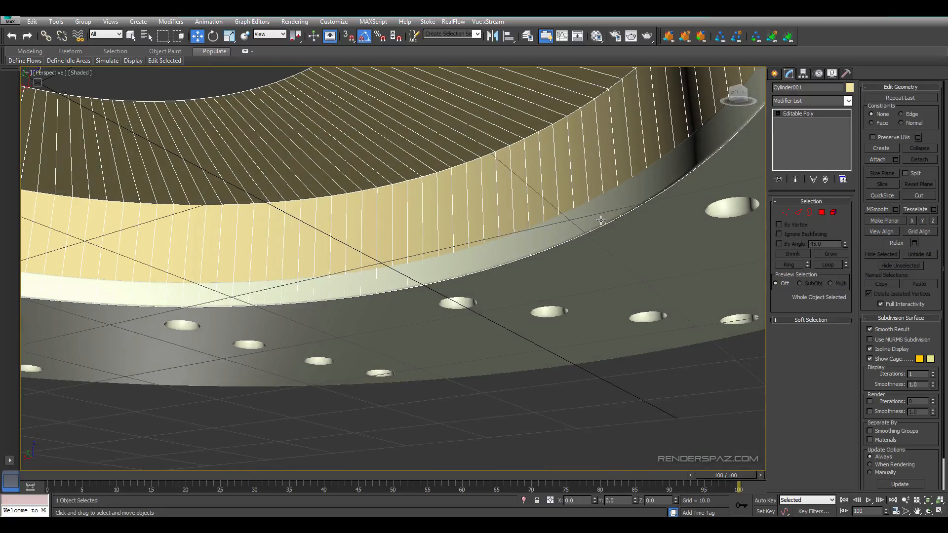
pyautogui.keyDown('alt'); pyautogui.moveTo(601, 220); pyautogui.dragTo(618, 254, button='middle'); pyautogui.keyUp('alt')
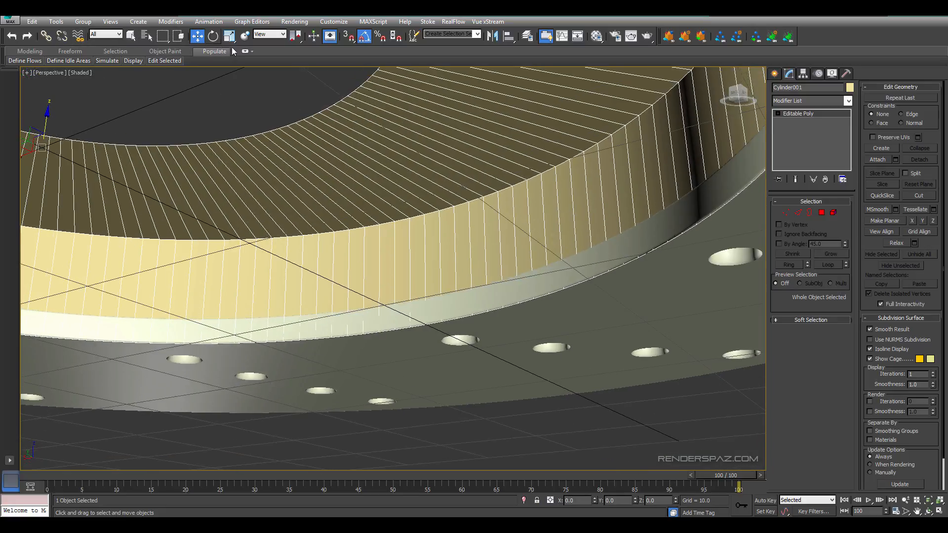
pyautogui.keyDown('alt'); pyautogui.moveTo(284, 164); pyautogui.dragTo(503, 217, button='middle'); pyautogui.keyUp('alt')
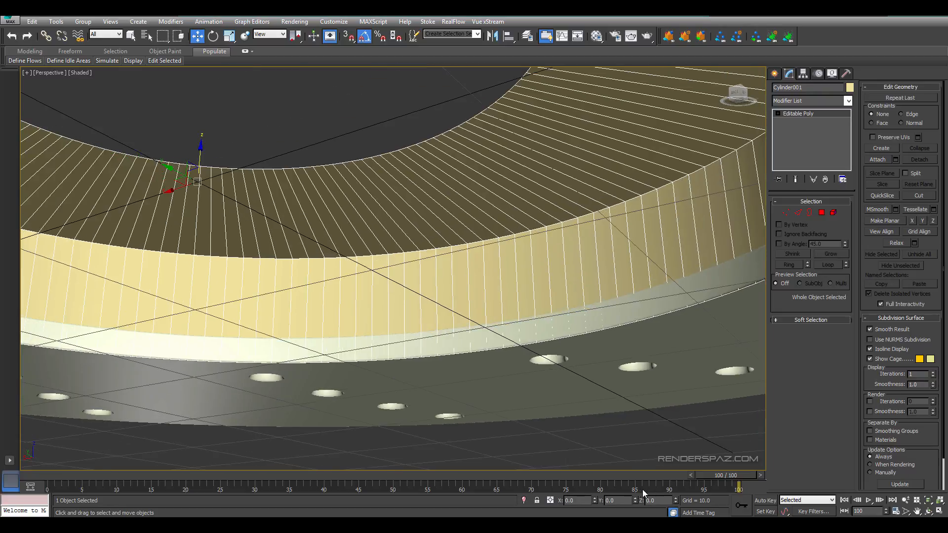
pyautogui.rightClick(229, 36)
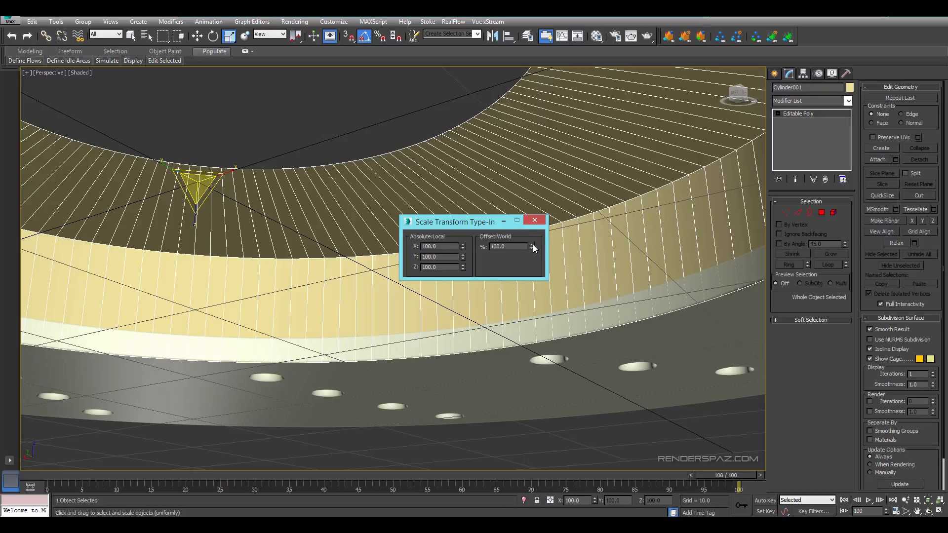
pyautogui.click(531, 245)
pyautogui.moveTo(532, 249); pyautogui.dragTo(530, 246)
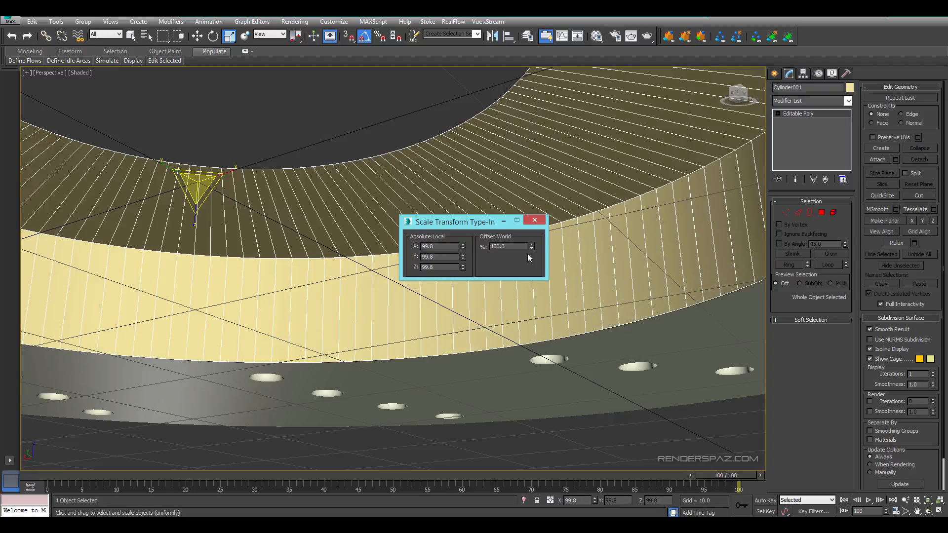
pyautogui.click(535, 221)
pyautogui.scroll(-5, 543, 175)
pyautogui.keyDown('alt'); pyautogui.moveTo(554, 195); pyautogui.dragTo(566, 258, button='middle'); pyautogui.keyUp('alt')
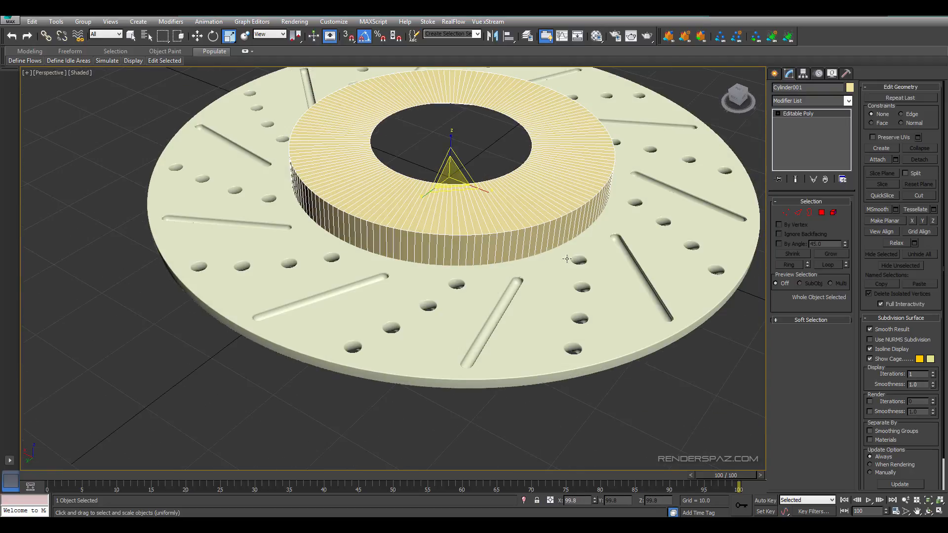
pyautogui.click(703, 382)
pyautogui.keyDown('alt'); pyautogui.moveTo(594, 315); pyautogui.dragTo(607, 341, button='middle'); pyautogui.keyUp('alt')
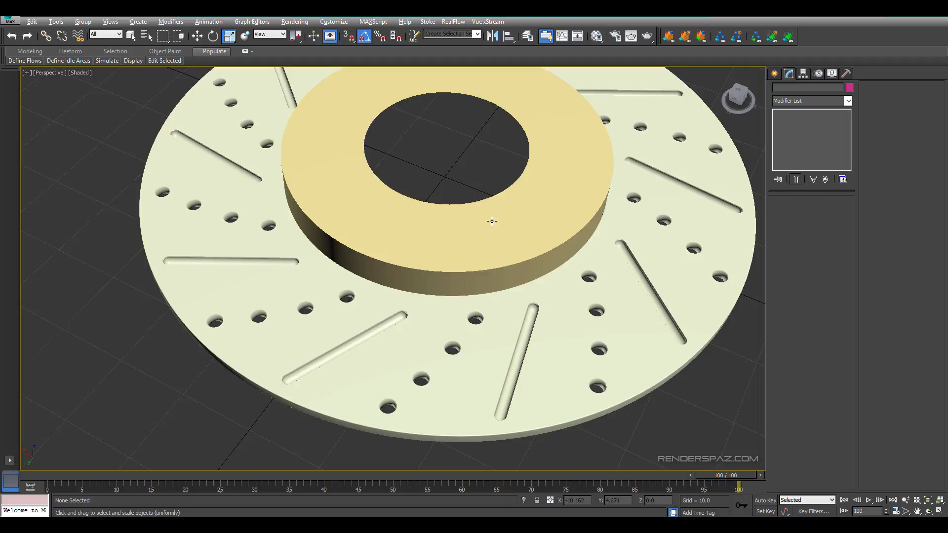
pyautogui.keyDown('alt'); pyautogui.moveTo(535, 181); pyautogui.dragTo(528, 216, button='middle'); pyautogui.keyUp('alt')
# - Select the complete edge loop around the hole in the hub's top face
pyautogui.click(529, 215)
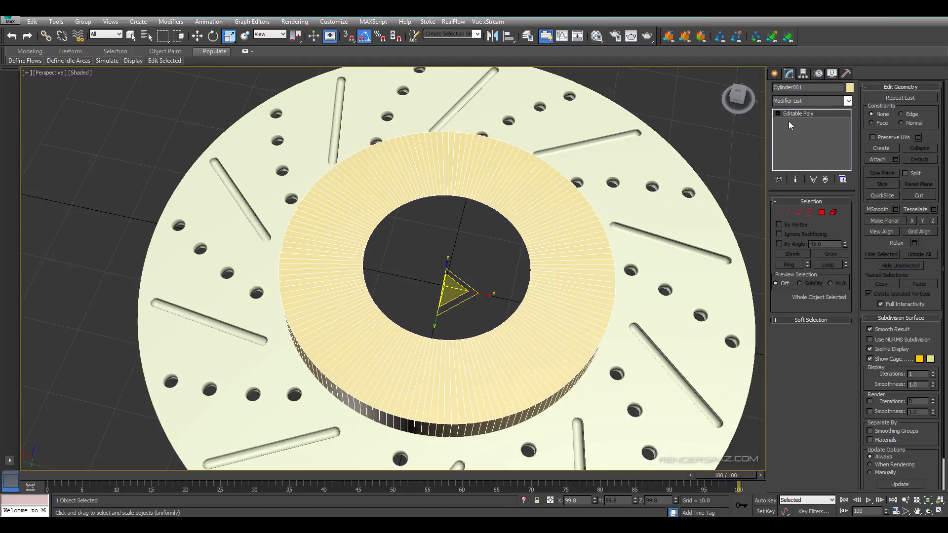
pyautogui.click(798, 213)
pyautogui.scroll(5, 493, 202)
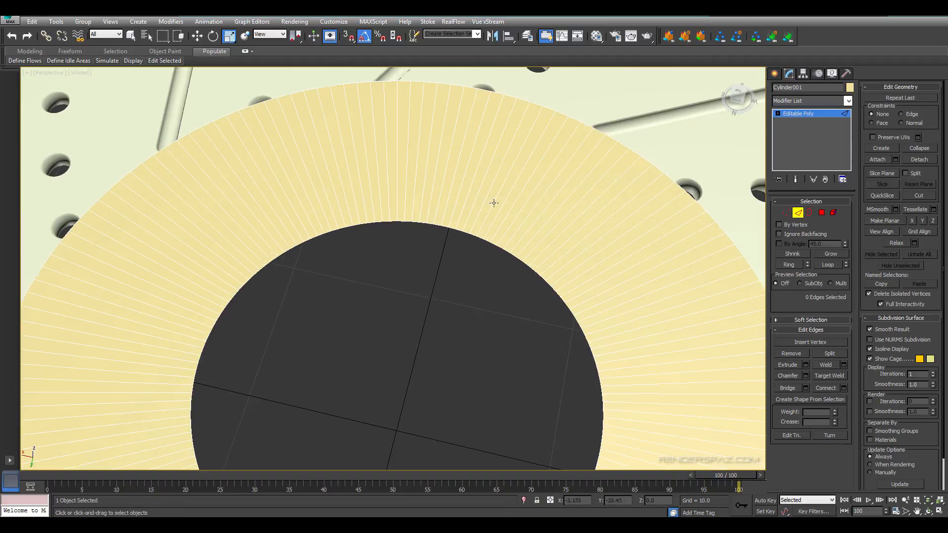
pyautogui.click(479, 239)
pyautogui.press('w')
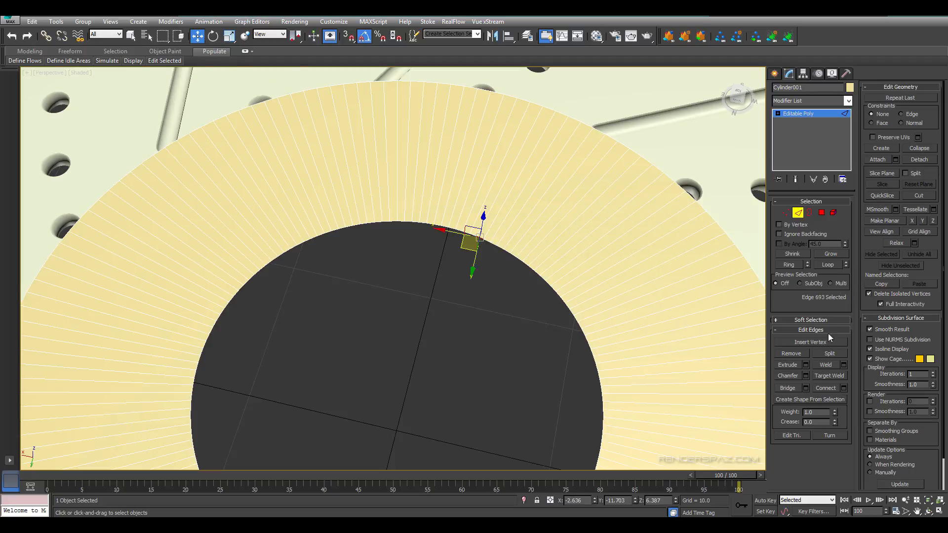
pyautogui.click(831, 266)
pyautogui.moveTo(283, 194); pyautogui.dragTo(301, 148, button='middle')
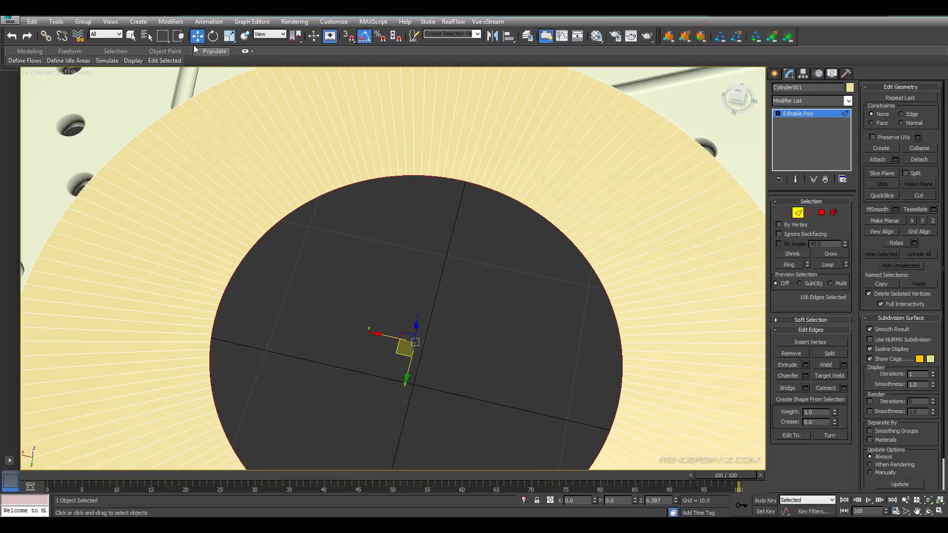
# - Extrude the hole's border edges inward by copy-scaling them uniformly to 98%
pyautogui.click(228, 36)
pyautogui.moveTo(427, 361); pyautogui.dragTo(438, 390)
pyautogui.keyDown('alt'); pyautogui.moveTo(439, 390); pyautogui.dragTo(343, 225, button='middle'); pyautogui.keyUp('alt')
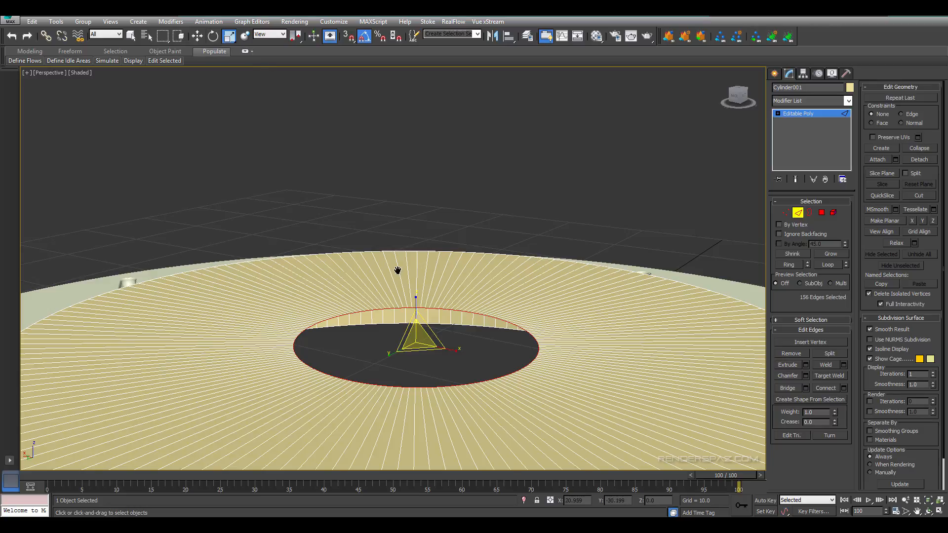
pyautogui.scroll(4, 395, 271)
pyautogui.keyDown('alt'); pyautogui.moveTo(422, 364); pyautogui.dragTo(417, 336, button='middle'); pyautogui.keyUp('alt')
pyautogui.keyDown('shift'); pyautogui.moveTo(416, 323); pyautogui.dragTo(417, 323); pyautogui.keyUp('shift')
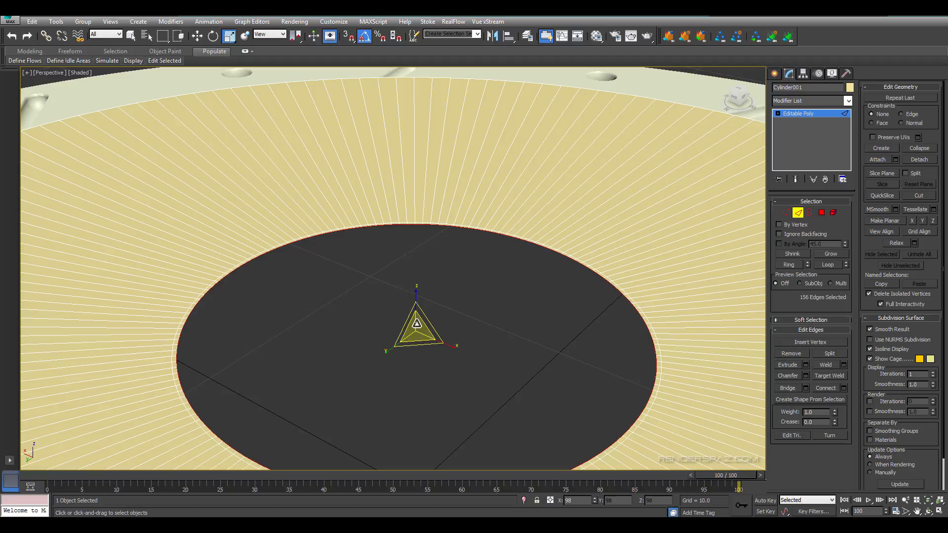
# - Lower the new inner border to about Z 6.22 and extrude it straight down to about Z 5.46 as a wall
pyautogui.click(197, 36)
pyautogui.moveTo(416, 304); pyautogui.dragTo(416, 308)
pyautogui.moveTo(463, 295); pyautogui.dragTo(459, 256, button='middle')
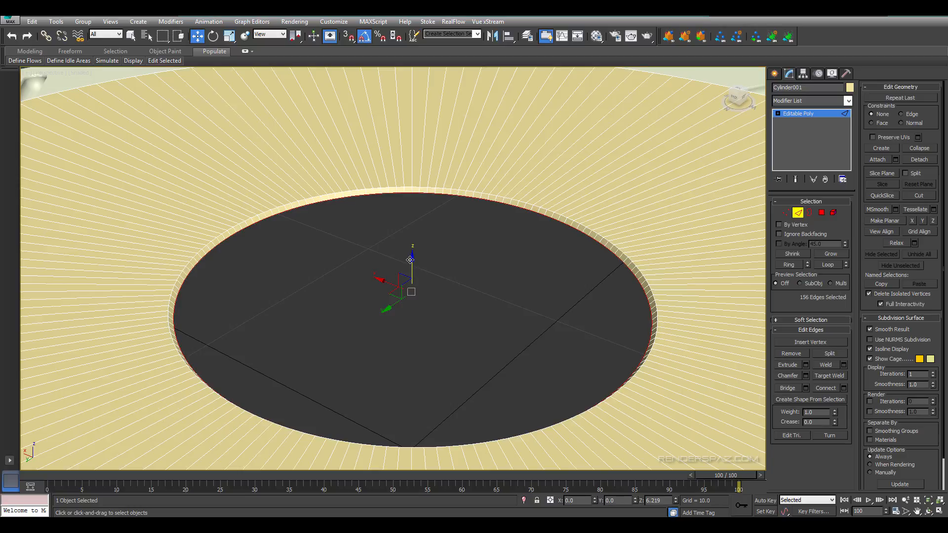
pyautogui.moveTo(412, 264); pyautogui.dragTo(412, 282)
pyautogui.scroll(-6, 481, 250)
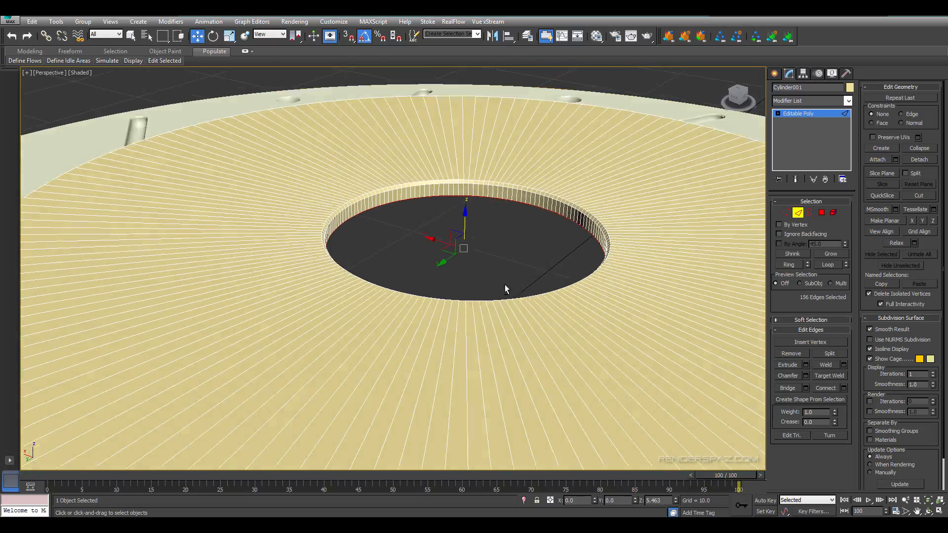
# - Select the two full edge loops bounding the narrow sloped band around the hub's hole
pyautogui.scroll(7, 533, 258)
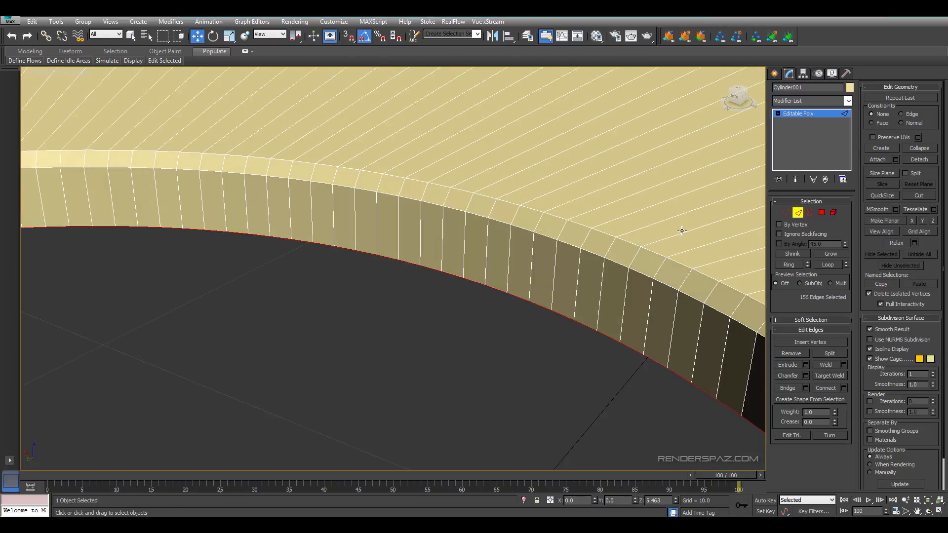
pyautogui.click(634, 256)
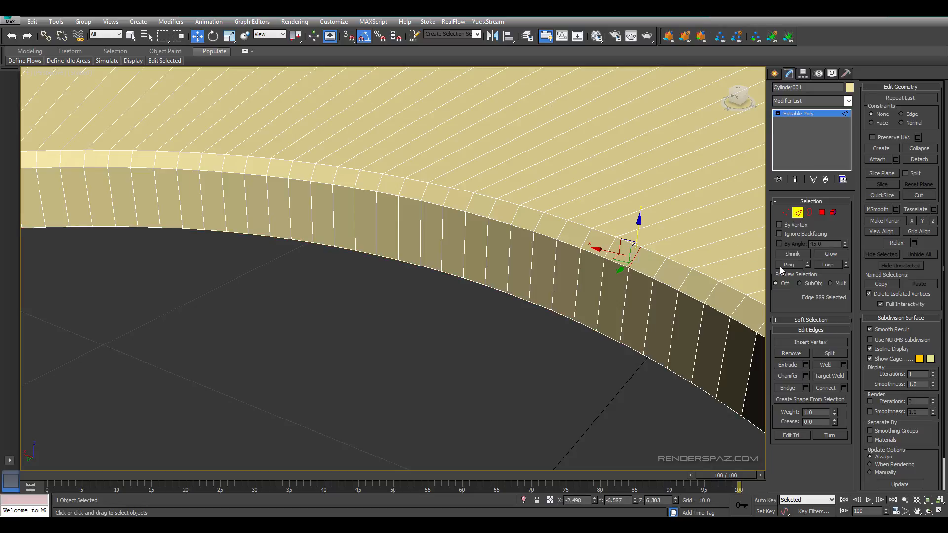
pyautogui.click(639, 273)
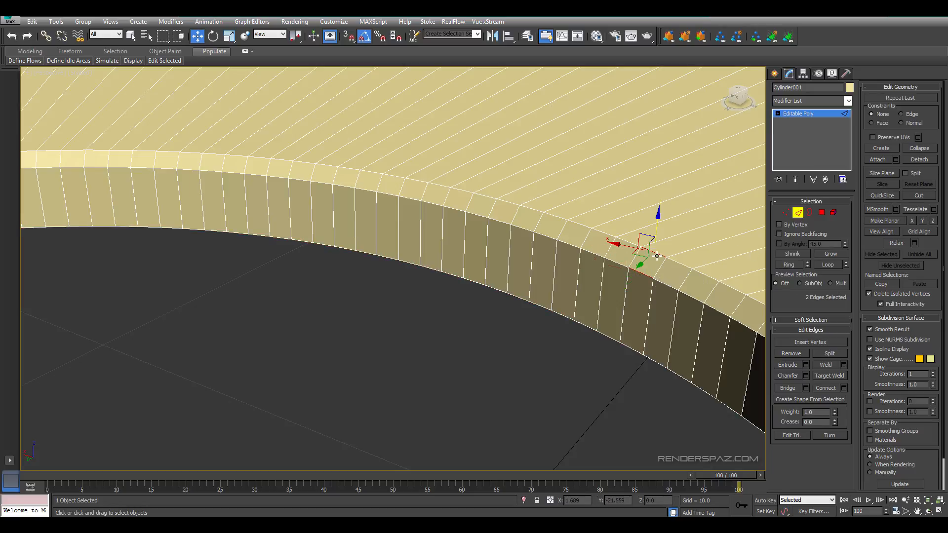
pyautogui.click(826, 265)
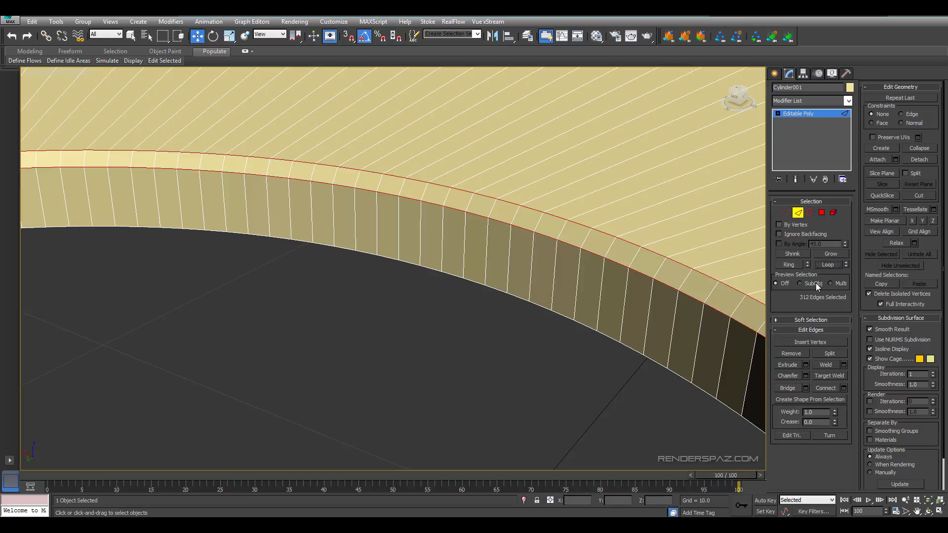
# - Chamfer the two selected edge loops by about 0.08 with 2 segments, and clear the edge selection
pyautogui.click(806, 376)
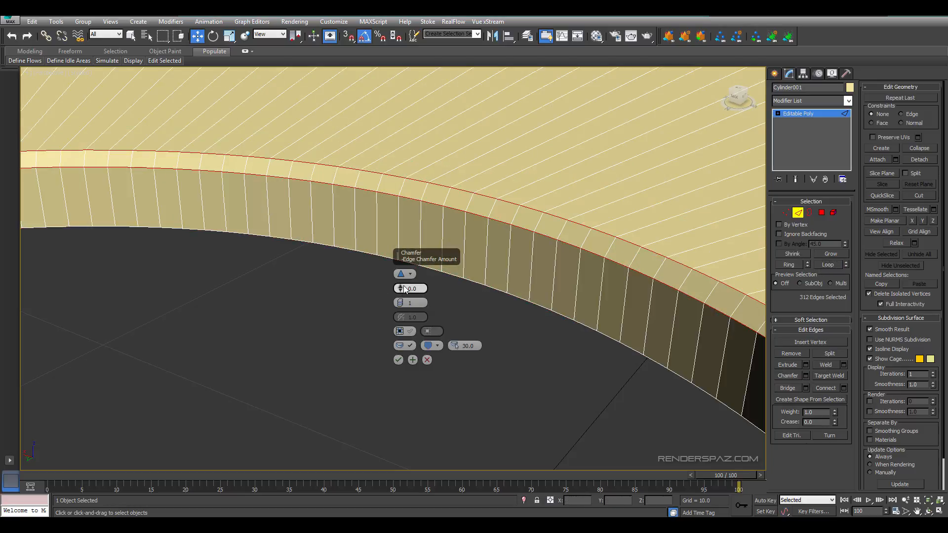
pyautogui.moveTo(403, 289)
pyautogui.mouseDown()
pyautogui.moveTo(400, 302)
pyautogui.moveTo(399, 293)
pyautogui.mouseUp()
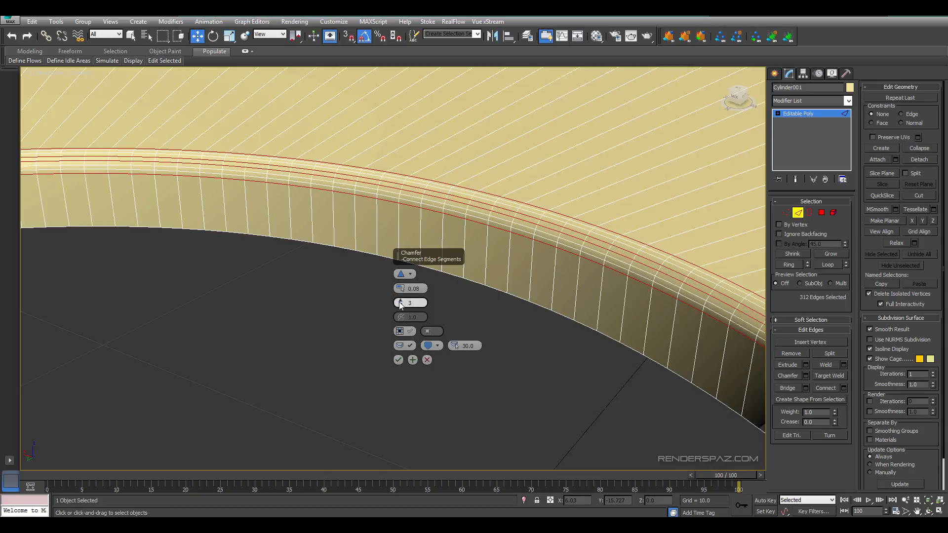
pyautogui.click(400, 305)
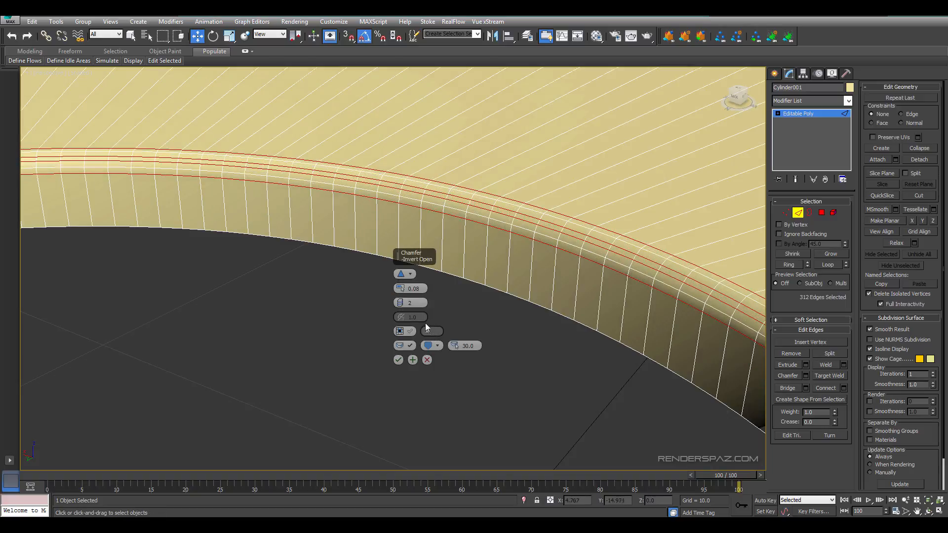
pyautogui.moveTo(402, 292); pyautogui.dragTo(402, 294)
pyautogui.click(398, 360)
pyautogui.click(336, 312)
# - Leave sub-object editing of the hub and deselect it, with plain shading displayed
pyautogui.scroll(-5, 454, 344)
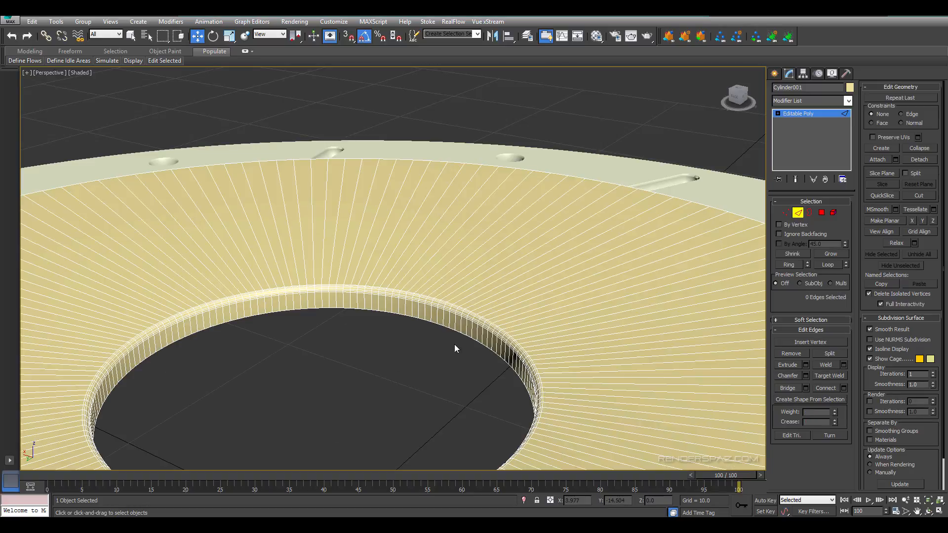
pyautogui.scroll(3, 452, 348)
pyautogui.moveTo(451, 345); pyautogui.dragTo(490, 297, button='middle')
pyautogui.scroll(-6, 490, 297)
pyautogui.press('F4')
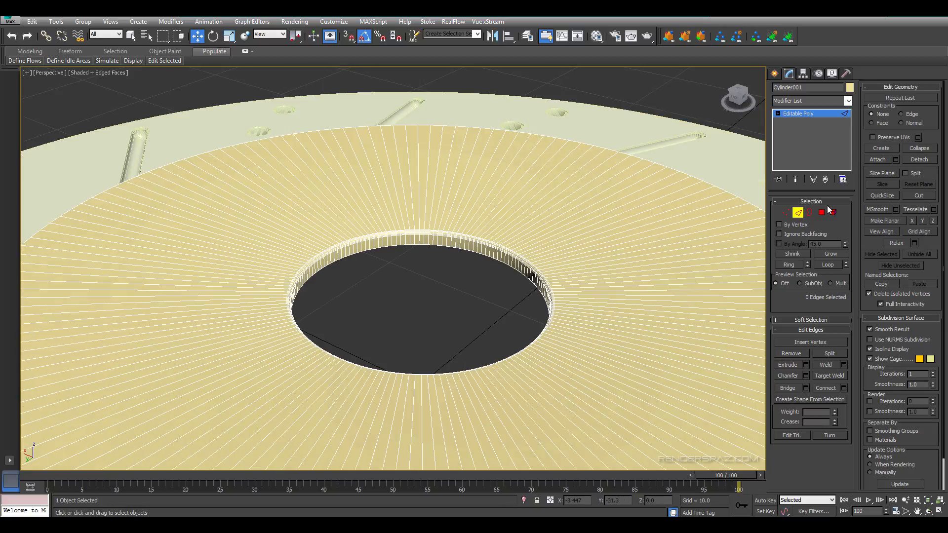
pyautogui.click(786, 212)
pyautogui.click(783, 212)
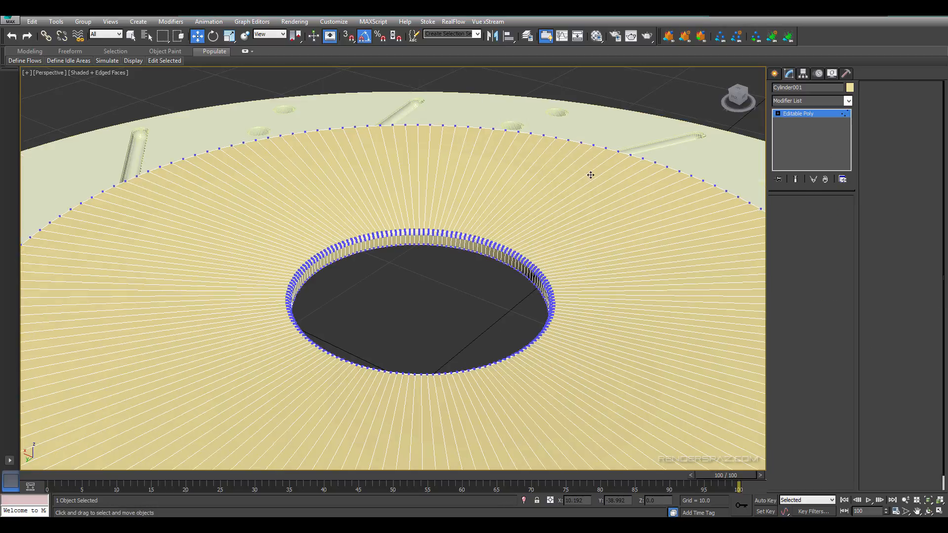
pyautogui.moveTo(489, 195); pyautogui.dragTo(533, 211, button='middle')
pyautogui.scroll(-6, 533, 211)
pyautogui.click(596, 354)
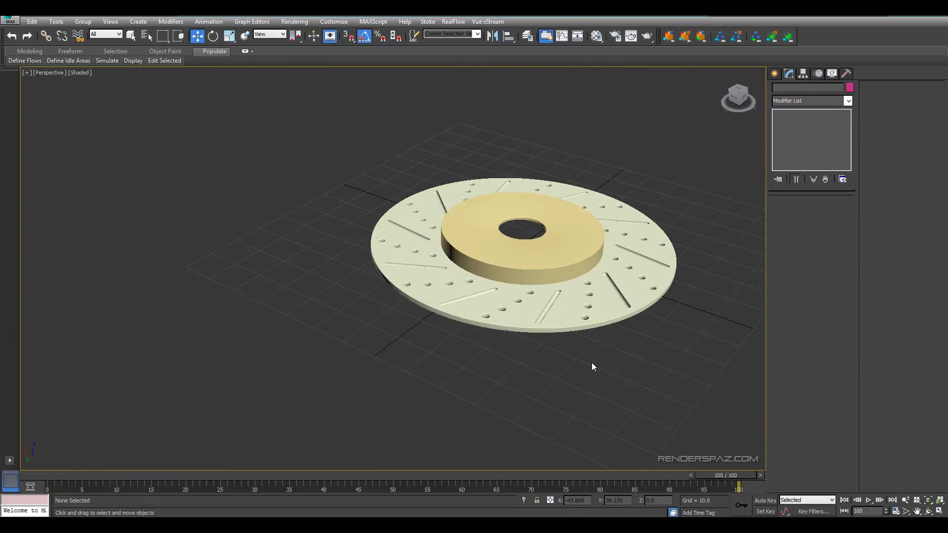
# - Examine the hub and its chamfered hole against the disc from several angles, and select the hub
pyautogui.scroll(5, 509, 212)
pyautogui.keyDown('alt'); pyautogui.moveTo(504, 253); pyautogui.dragTo(473, 288, button='middle'); pyautogui.keyUp('alt')
pyautogui.scroll(-6, 378, 311)
pyautogui.scroll(5, 488, 288)
pyautogui.scroll(-3, 556, 216)
pyautogui.keyDown('alt'); pyautogui.moveTo(550, 257); pyautogui.dragTo(571, 214, button='middle'); pyautogui.keyUp('alt')
pyautogui.scroll(3, 597, 204)
pyautogui.click(557, 206)
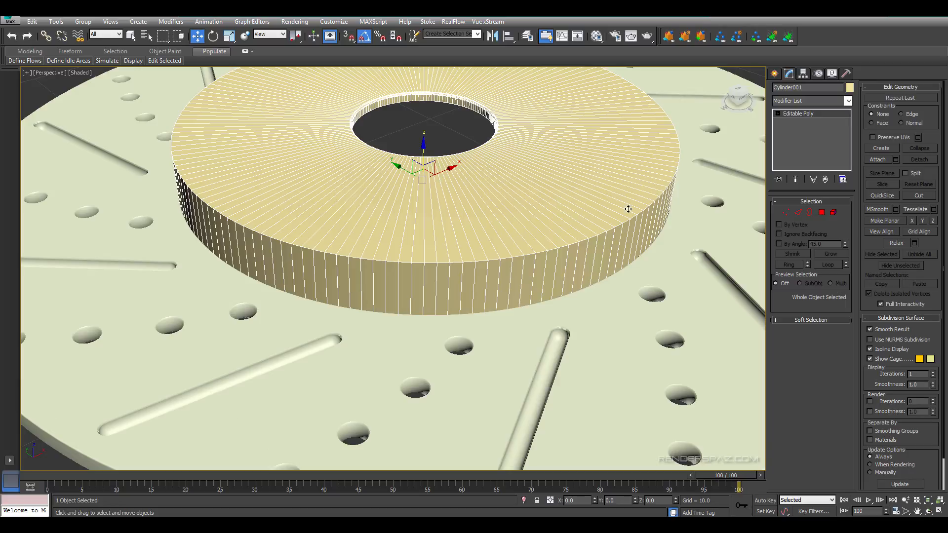
# - In edge mode, select the full edge loop around the hub's upper outer rim
pyautogui.click(799, 213)
pyautogui.scroll(3, 554, 257)
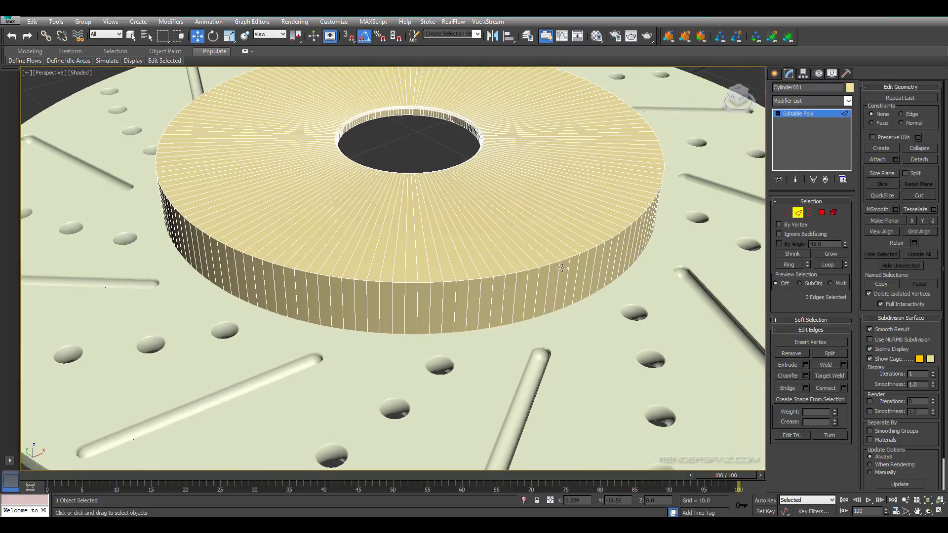
pyautogui.scroll(2, 549, 267)
pyautogui.click(548, 267)
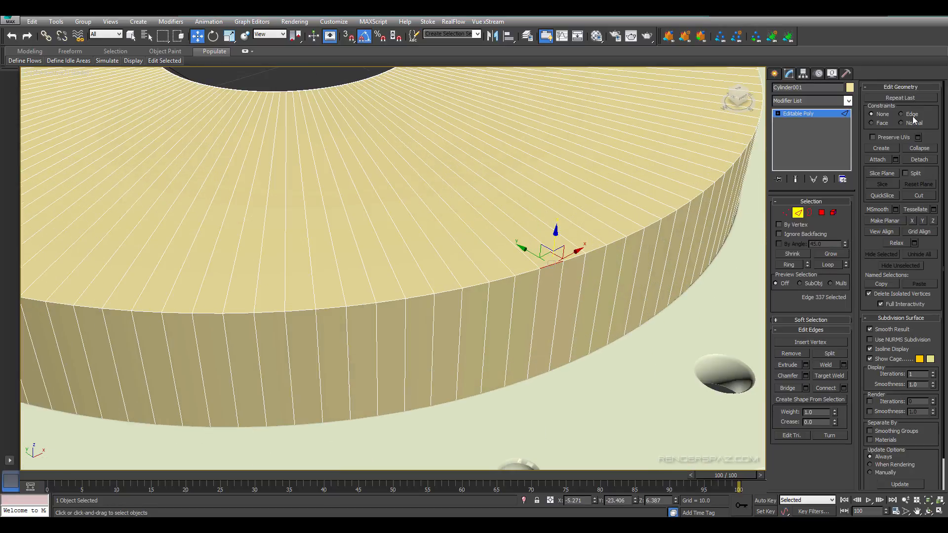
pyautogui.click(824, 265)
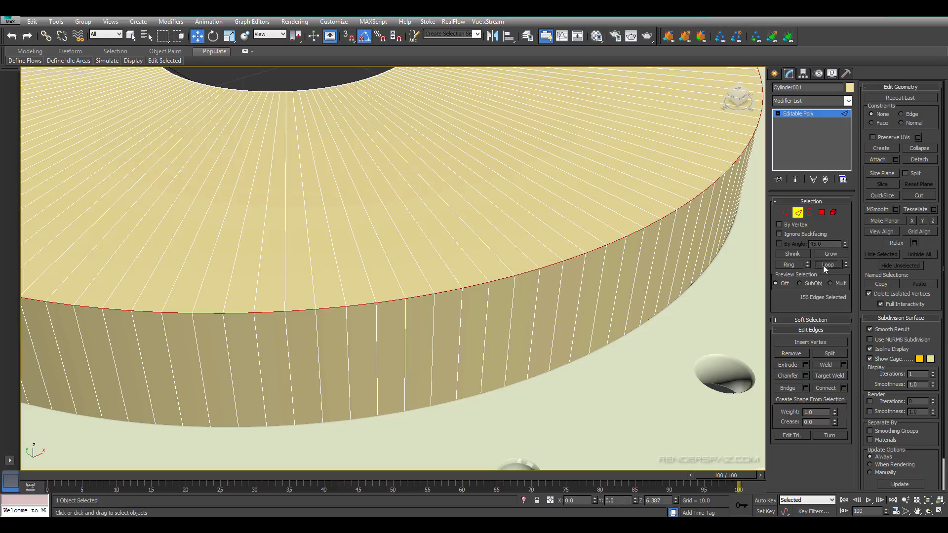
# - Chamfer the rim's selected edge loop by about 0.28 with 8 segments
pyautogui.click(806, 376)
pyautogui.scroll(2, 366, 299)
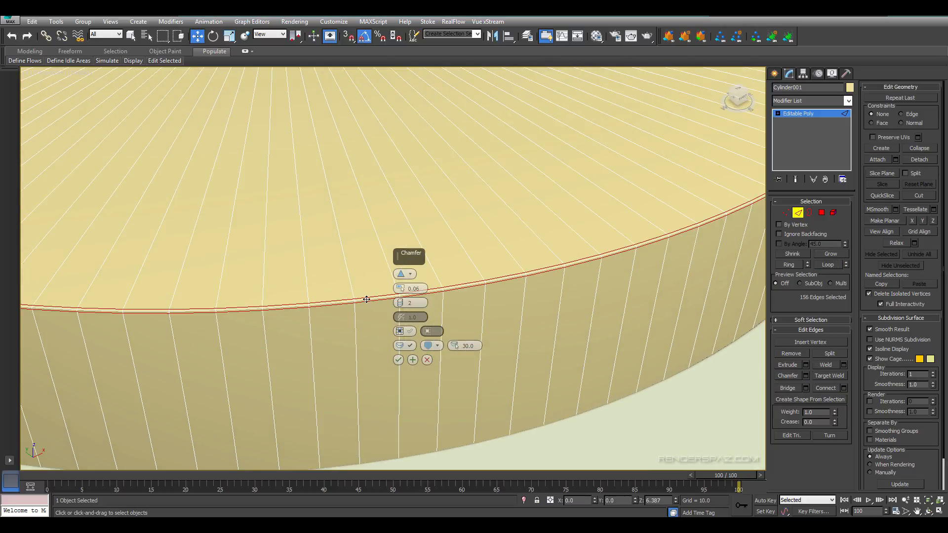
pyautogui.scroll(2, 366, 299)
pyautogui.moveTo(400, 289); pyautogui.dragTo(400, 298)
pyautogui.click(401, 302)
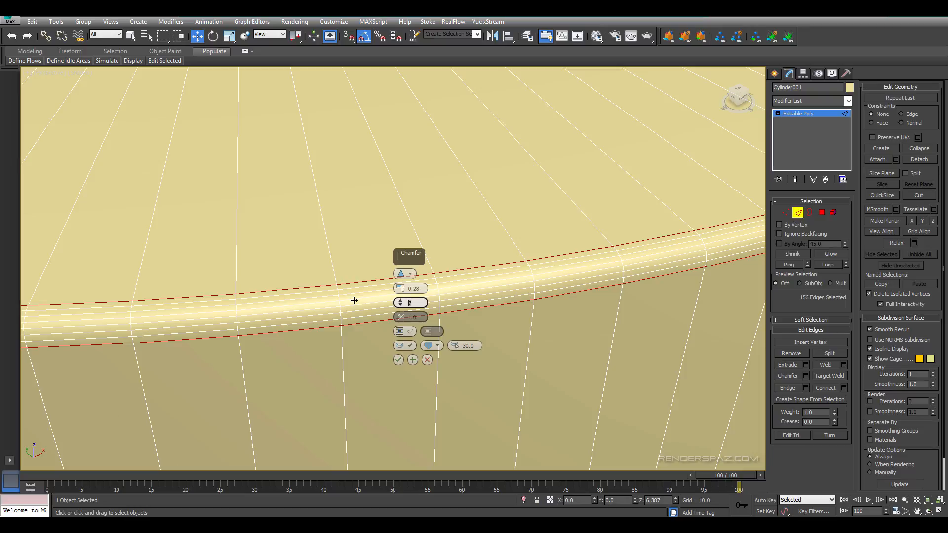
pyautogui.write('8')
pyautogui.click(398, 360)
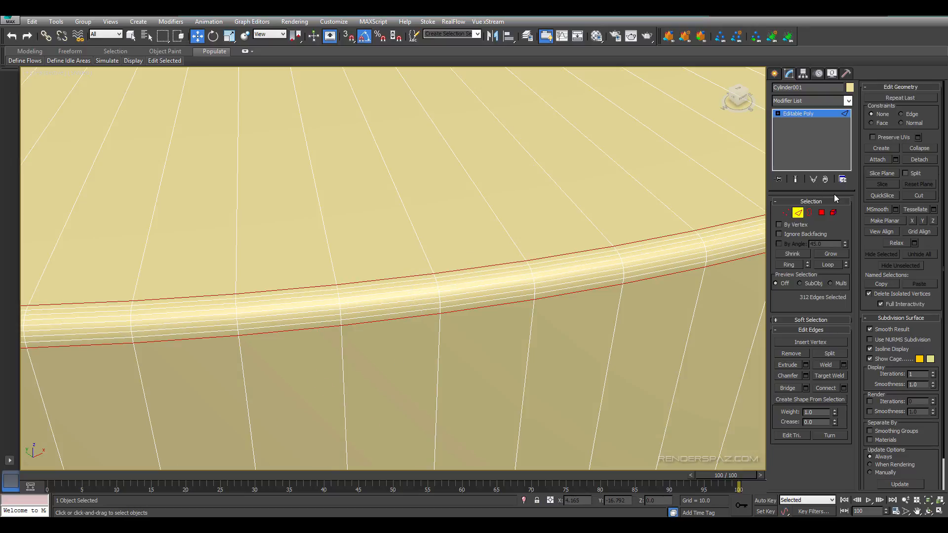
# - Check one polygon on the rounded rim and one on the top face, leave sub-object editing and deselect the hub
pyautogui.click(821, 212)
pyautogui.click(564, 276)
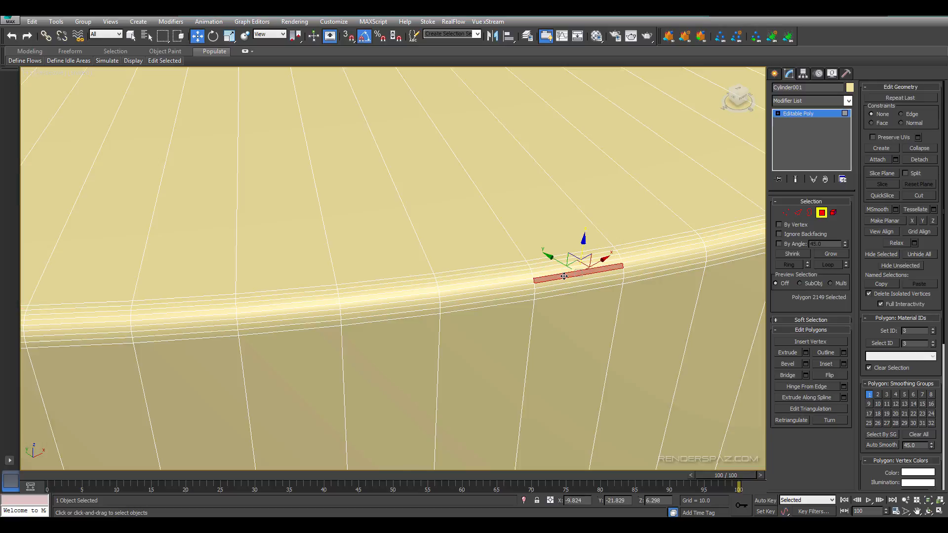
pyautogui.click(484, 250)
pyautogui.scroll(-10, 486, 250)
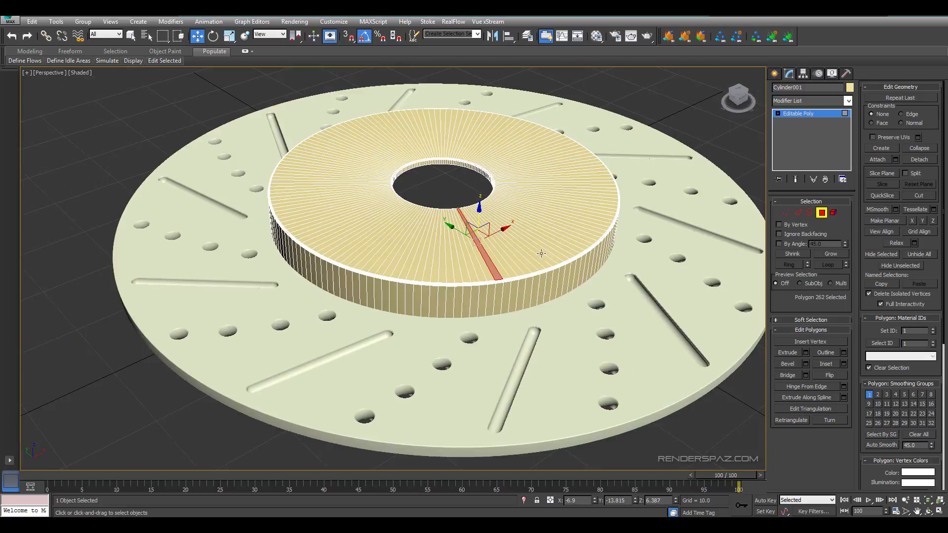
pyautogui.click(827, 213)
pyautogui.click(468, 351)
# - Examine the hub's rounded rim and center hole against the disc from close up, from above and from low angles
pyautogui.scroll(10, 607, 294)
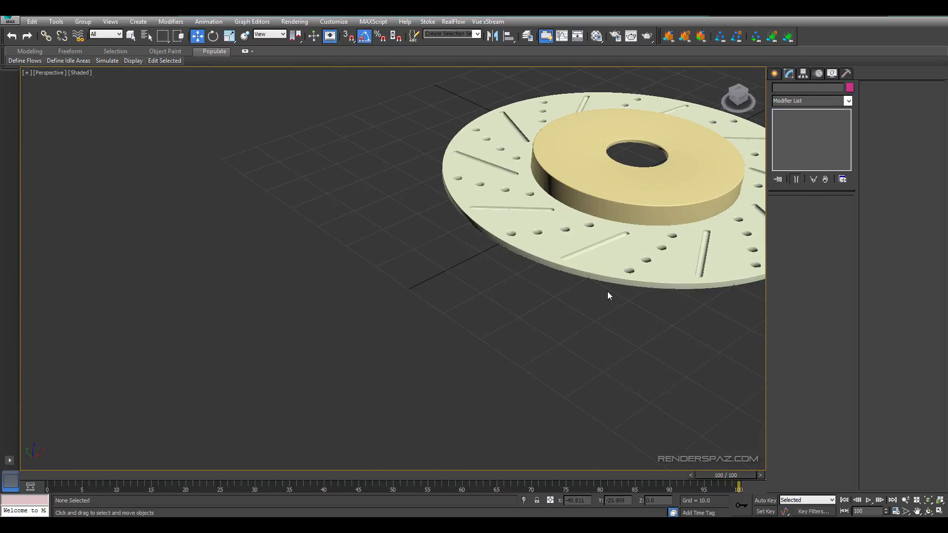
pyautogui.scroll(2, 494, 266)
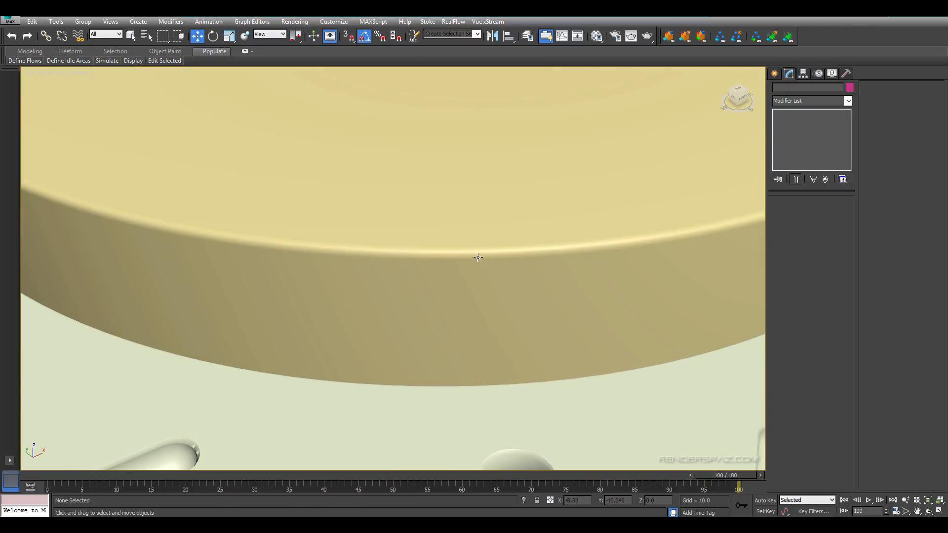
pyautogui.scroll(-12, 478, 256)
pyautogui.keyDown('alt'); pyautogui.moveTo(449, 315); pyautogui.dragTo(403, 224, button='middle'); pyautogui.keyUp('alt')
pyautogui.scroll(5, 401, 221)
pyautogui.keyDown('alt'); pyautogui.moveTo(434, 296); pyautogui.dragTo(479, 246, button='middle'); pyautogui.keyUp('alt')
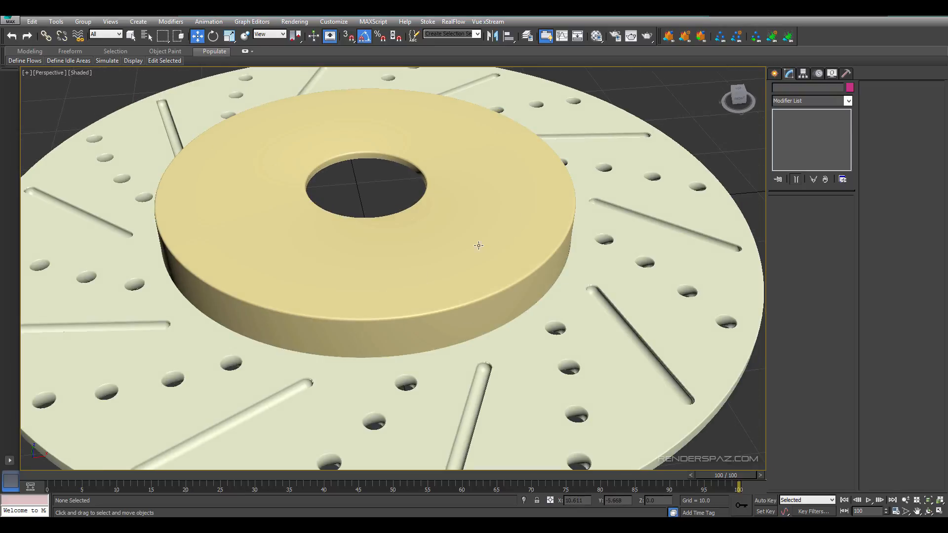
pyautogui.scroll(-4, 414, 194)
pyautogui.keyDown('alt'); pyautogui.moveTo(436, 189); pyautogui.dragTo(376, 200, button='middle'); pyautogui.keyUp('alt')
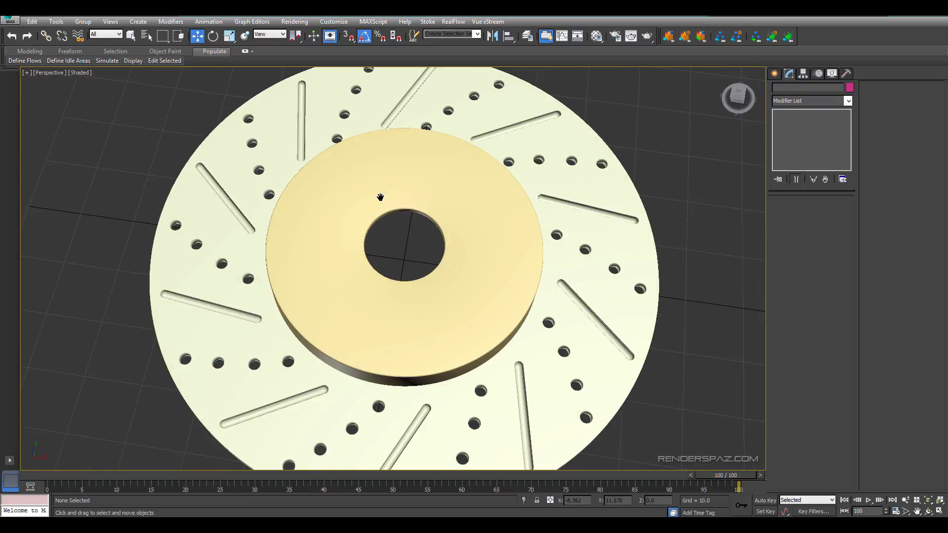
pyautogui.scroll(3, 508, 239)
pyautogui.scroll(-3, 434, 218)
pyautogui.keyDown('alt'); pyautogui.moveTo(434, 218); pyautogui.dragTo(468, 190, button='middle'); pyautogui.keyUp('alt')
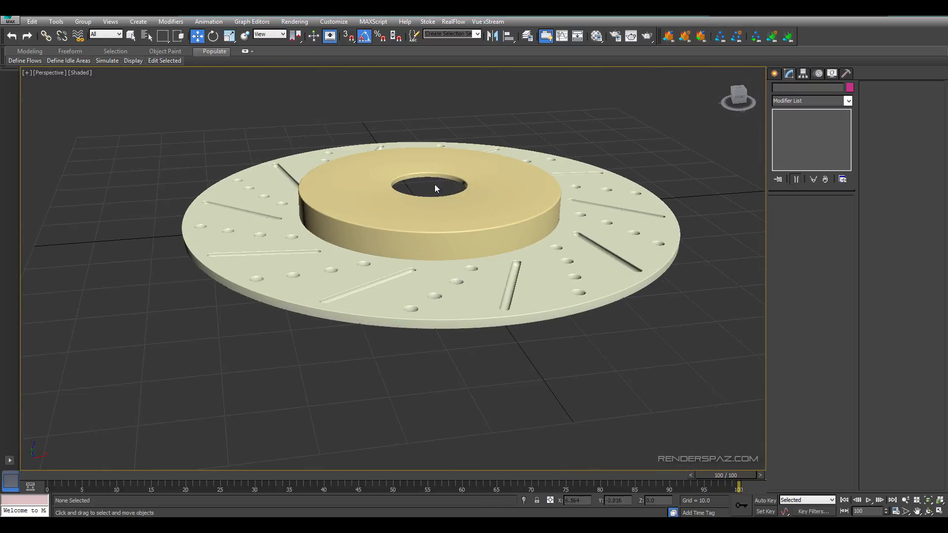
pyautogui.keyDown('alt'); pyautogui.moveTo(462, 239); pyautogui.dragTo(531, 202, button='middle'); pyautogui.keyUp('alt')
pyautogui.keyDown('alt'); pyautogui.moveTo(463, 241); pyautogui.dragTo(414, 270, button='middle'); pyautogui.keyUp('alt')
pyautogui.scroll(-4, 446, 284)
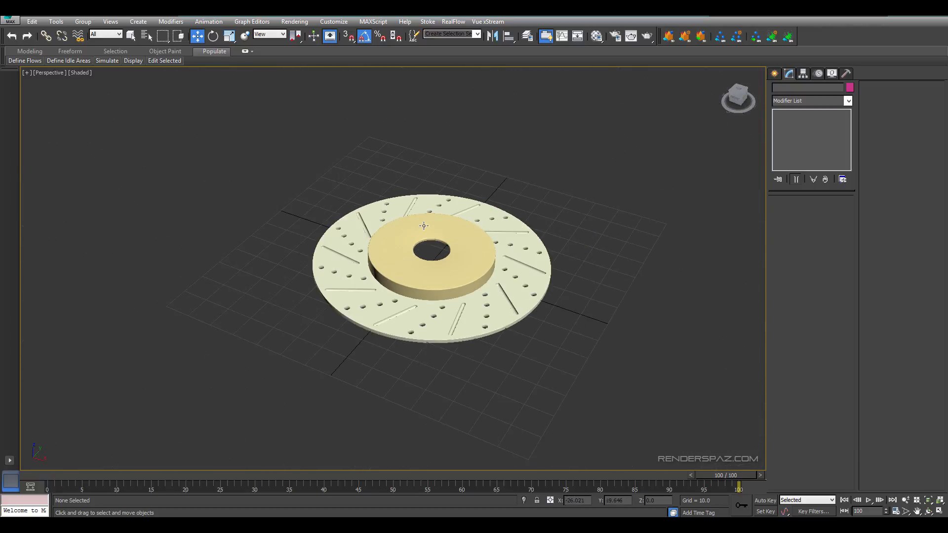
pyautogui.keyDown('alt'); pyautogui.moveTo(484, 239); pyautogui.dragTo(483, 245, button='middle'); pyautogui.keyUp('alt')
pyautogui.scroll(4, 467, 252)
pyautogui.keyDown('alt'); pyautogui.moveTo(451, 286); pyautogui.dragTo(455, 279, button='middle'); pyautogui.keyUp('alt')
pyautogui.scroll(-4, 386, 308)
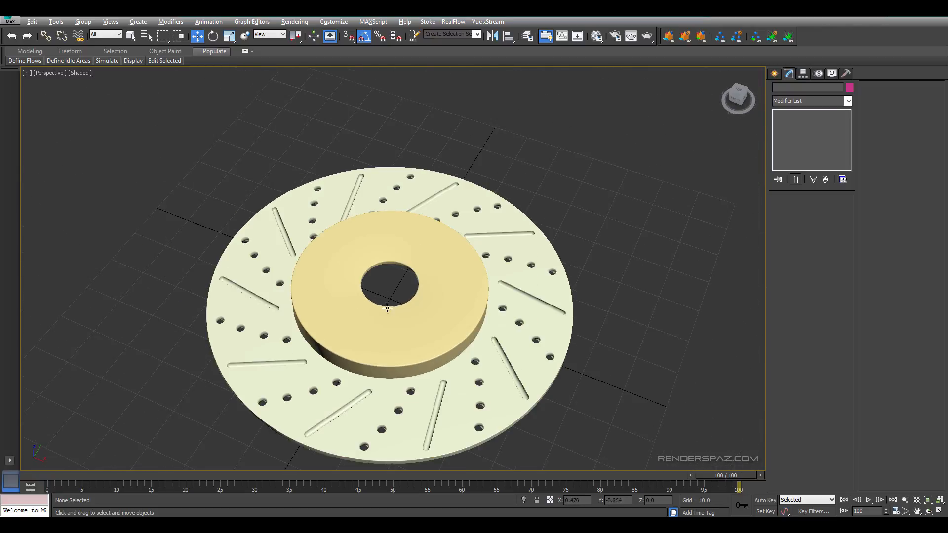
pyautogui.keyDown('alt'); pyautogui.moveTo(386, 308); pyautogui.dragTo(403, 290, button='middle'); pyautogui.keyUp('alt')
pyautogui.scroll(4, 403, 290)
pyautogui.moveTo(446, 249); pyautogui.dragTo(445, 281, button='middle')
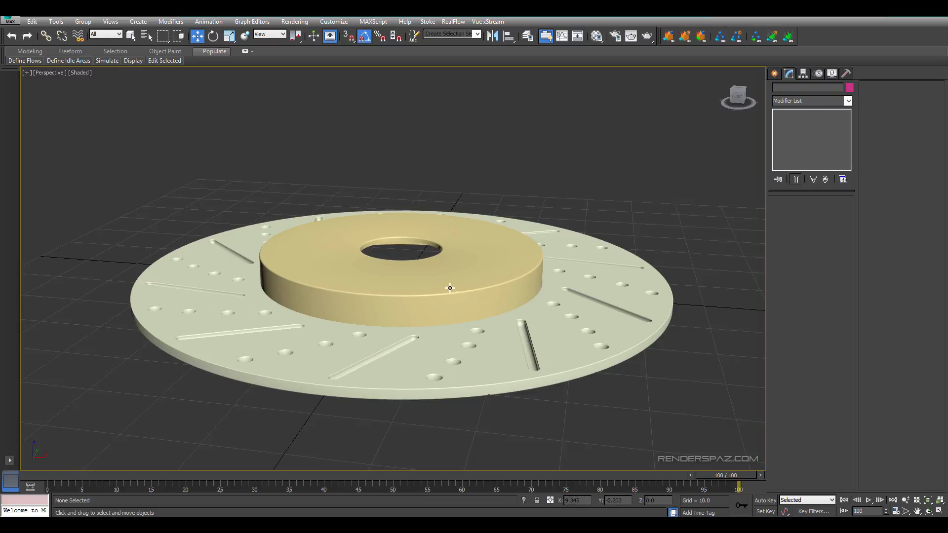
pyautogui.keyDown('alt'); pyautogui.moveTo(449, 288); pyautogui.dragTo(385, 179, button='middle'); pyautogui.keyUp('alt')
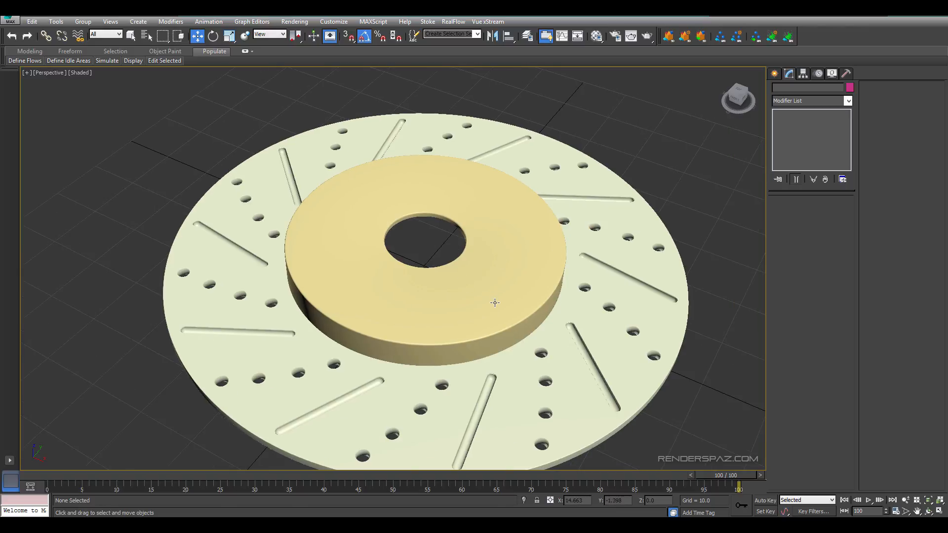
pyautogui.scroll(5, 568, 355)
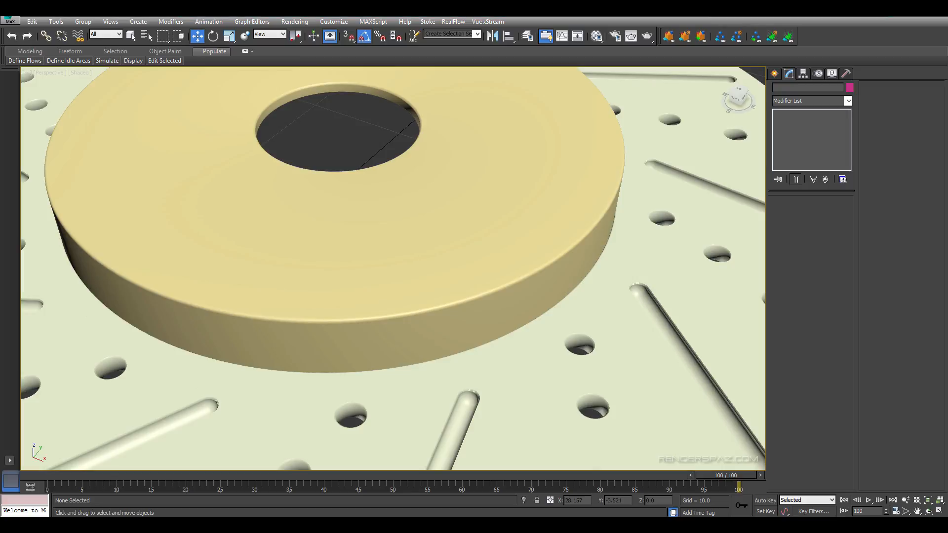
# - View the brake rotor reference photo in the browser's Google image results and return to 3ds Max
pyautogui.moveTo(947, 48); pyautogui.dragTo(423, 36)
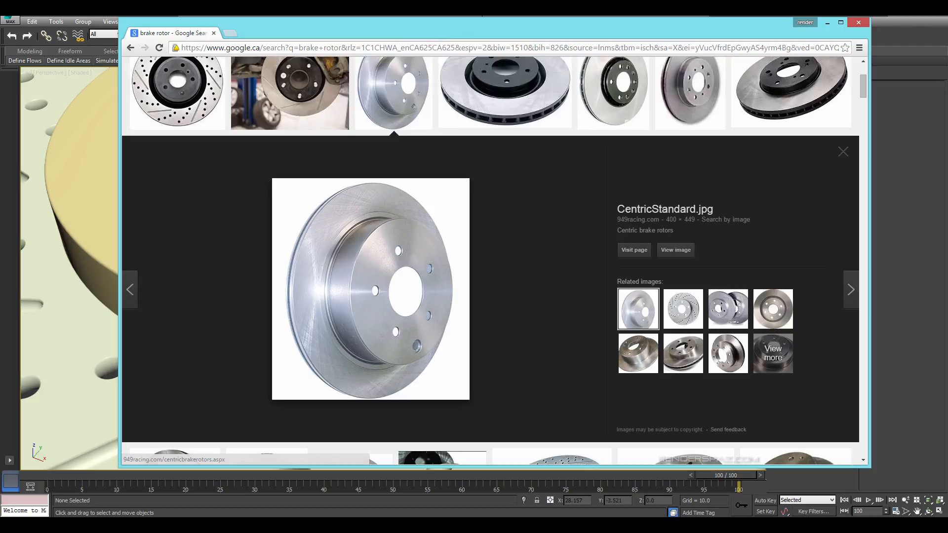
pyautogui.hotkey('alt', 'Tab')
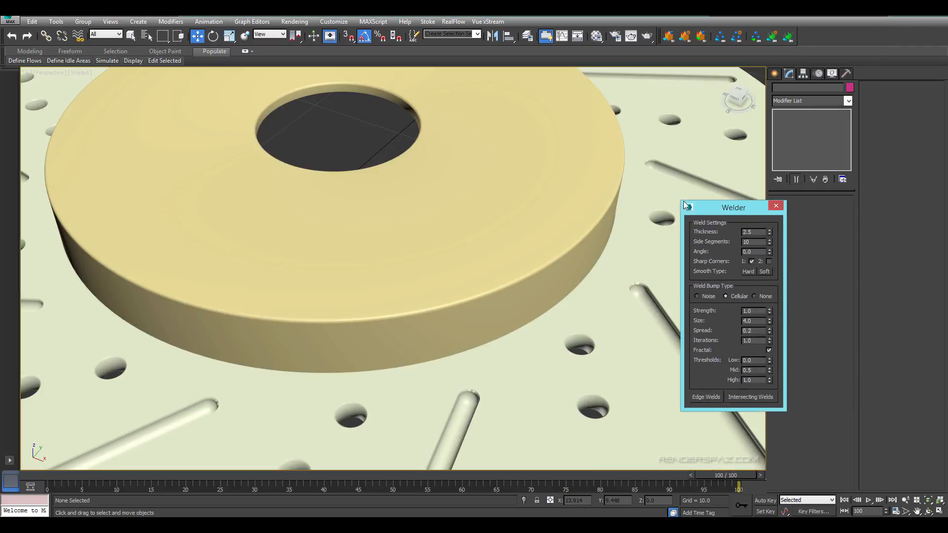
# - Move the Welder dialog clear of the hub, keeping the joint between the hub and the disc in view
pyautogui.moveTo(683, 201); pyautogui.dragTo(280, 170)
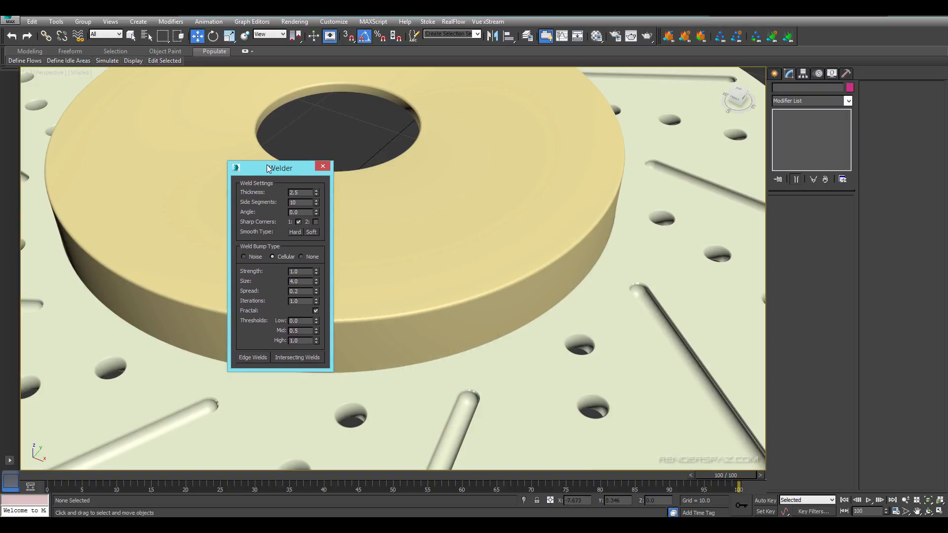
pyautogui.moveTo(274, 168); pyautogui.dragTo(203, 186)
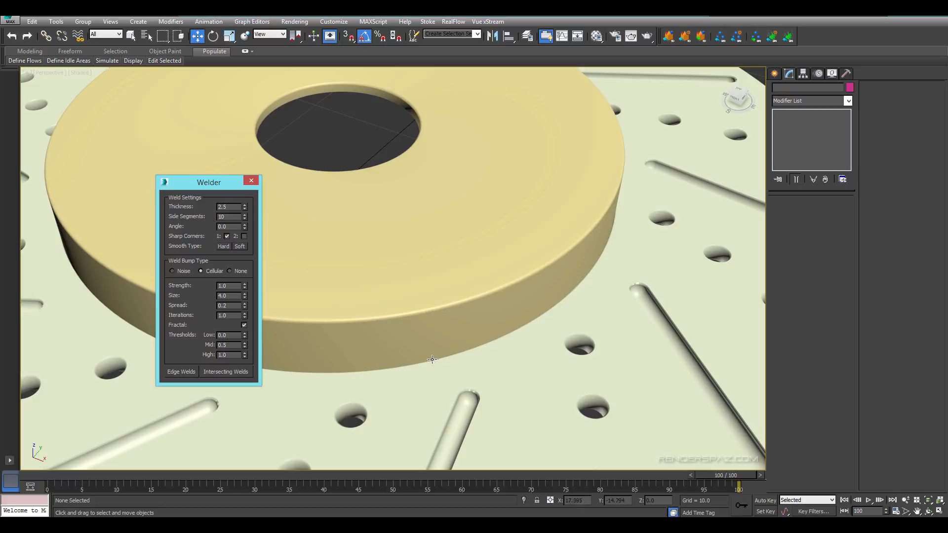
pyautogui.moveTo(387, 259); pyautogui.dragTo(590, 315, button='middle')
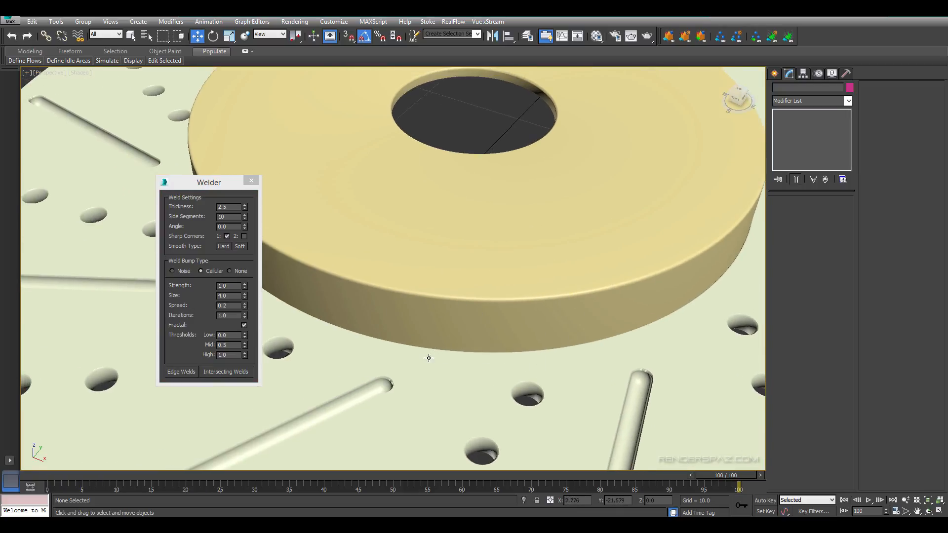
pyautogui.moveTo(422, 294); pyautogui.dragTo(460, 308, button='middle')
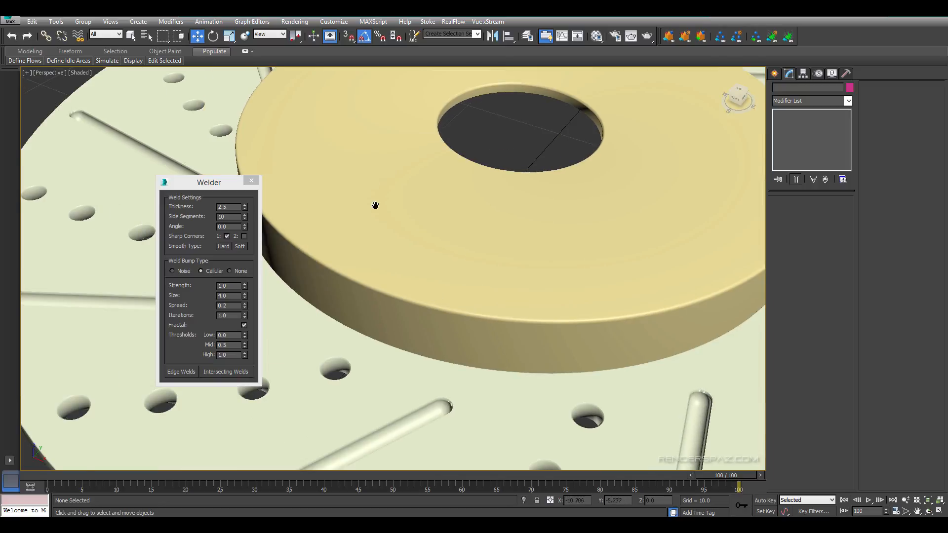
pyautogui.moveTo(375, 205); pyautogui.dragTo(439, 269, button='middle')
pyautogui.moveTo(502, 332); pyautogui.dragTo(354, 239, button='middle')
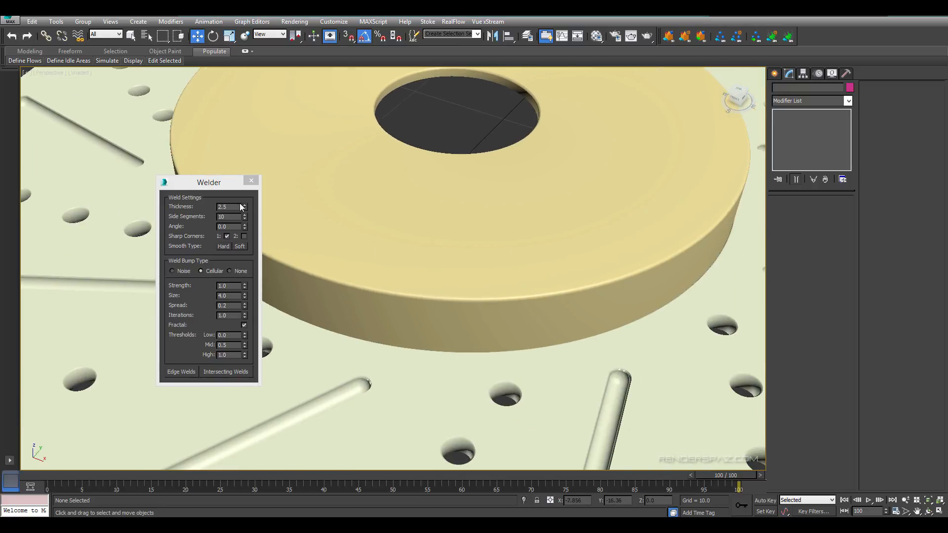
pyautogui.moveTo(214, 186); pyautogui.dragTo(90, 106)
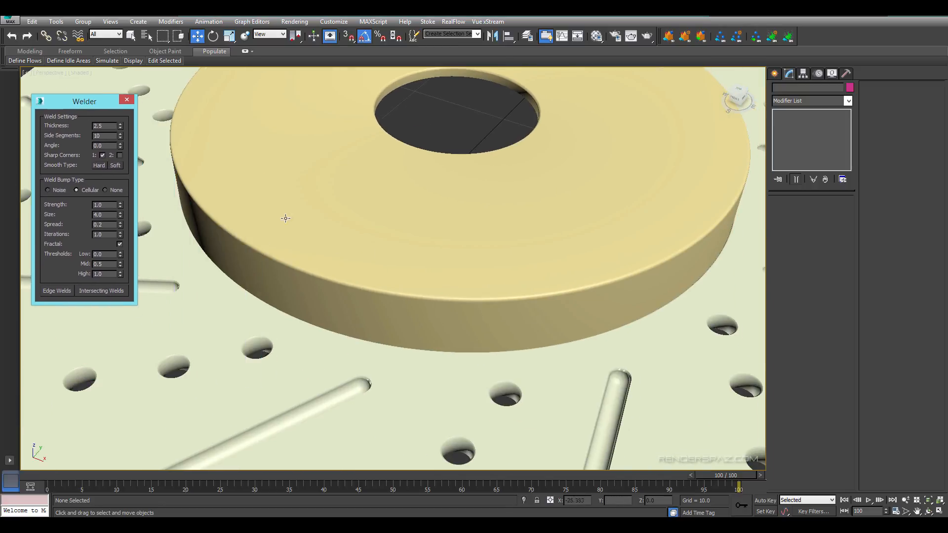
# - In the hub's edge mode, select the full ring of vertical edges around its outer side wall
pyautogui.click(448, 326)
pyautogui.moveTo(219, 271); pyautogui.dragTo(334, 277, button='middle')
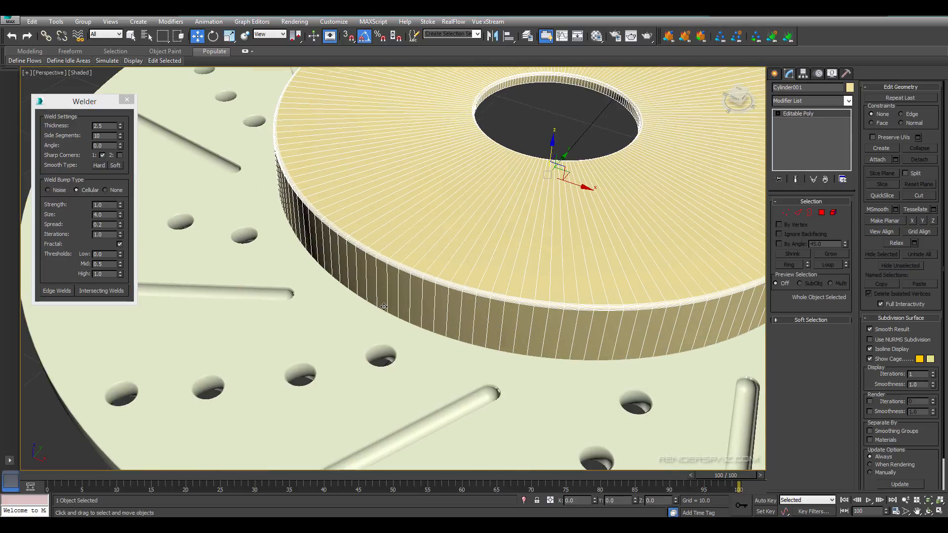
pyautogui.scroll(3, 384, 307)
pyautogui.click(797, 213)
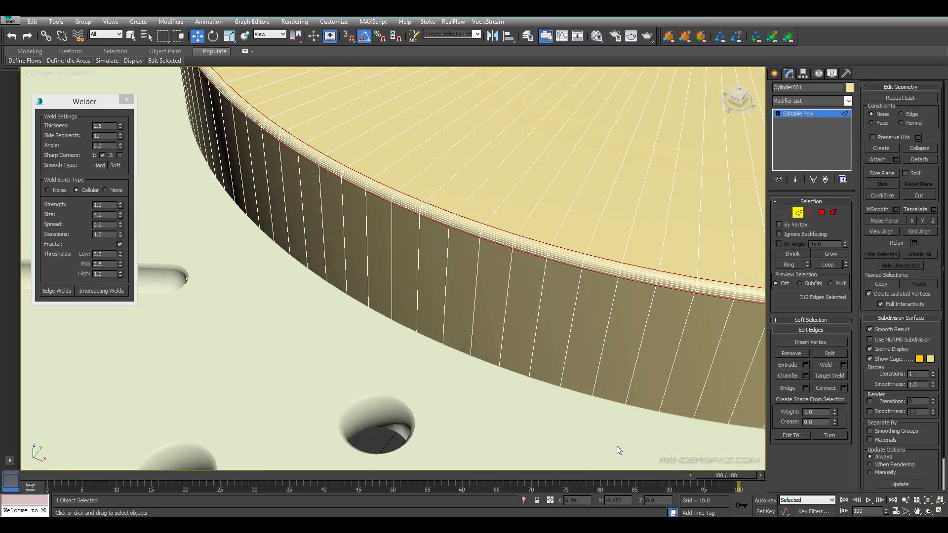
pyautogui.click(600, 362)
pyautogui.moveTo(658, 404); pyautogui.dragTo(607, 386, button='middle')
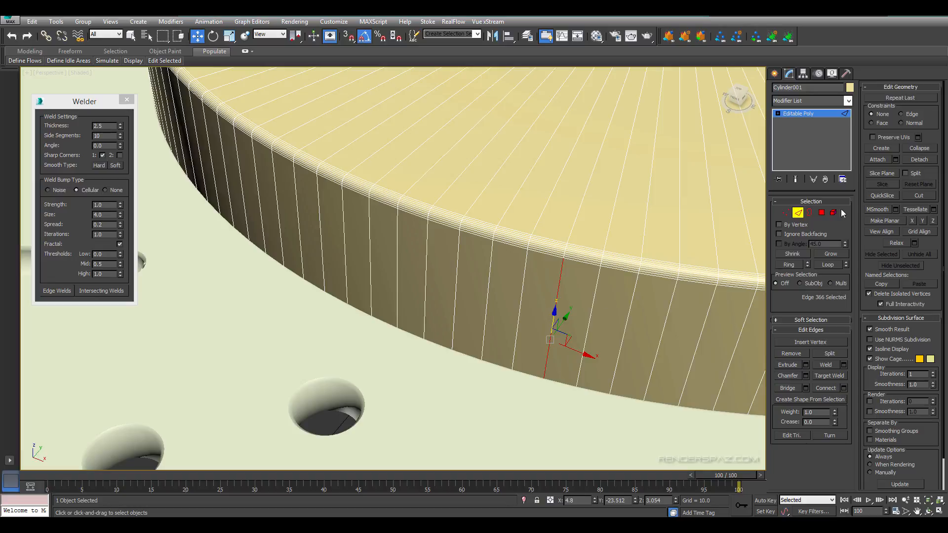
pyautogui.click(789, 262)
pyautogui.scroll(-2, 630, 288)
pyautogui.moveTo(629, 288); pyautogui.dragTo(520, 247, button='middle')
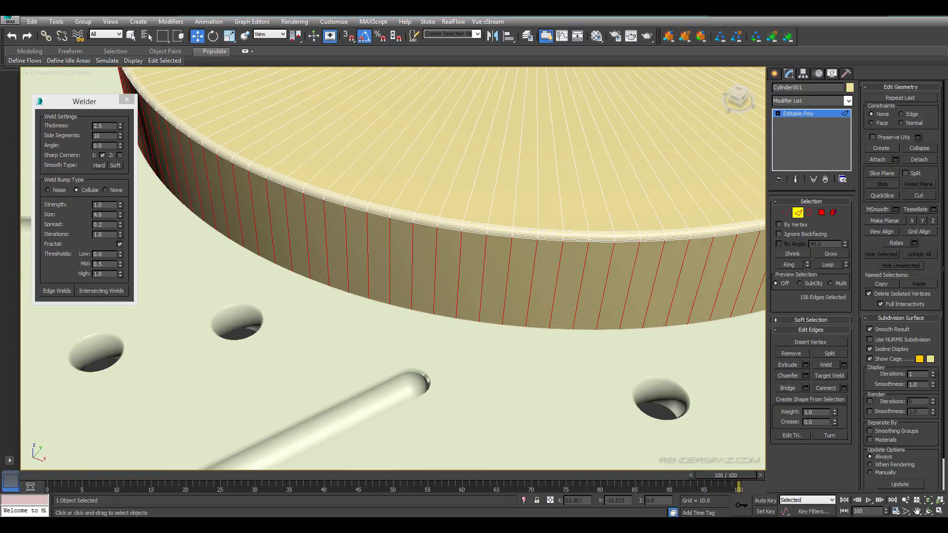
# - Connect the selected side edges with one loop and lower it to Z about 1.49, where the hub meets the disc
pyautogui.click(827, 384)
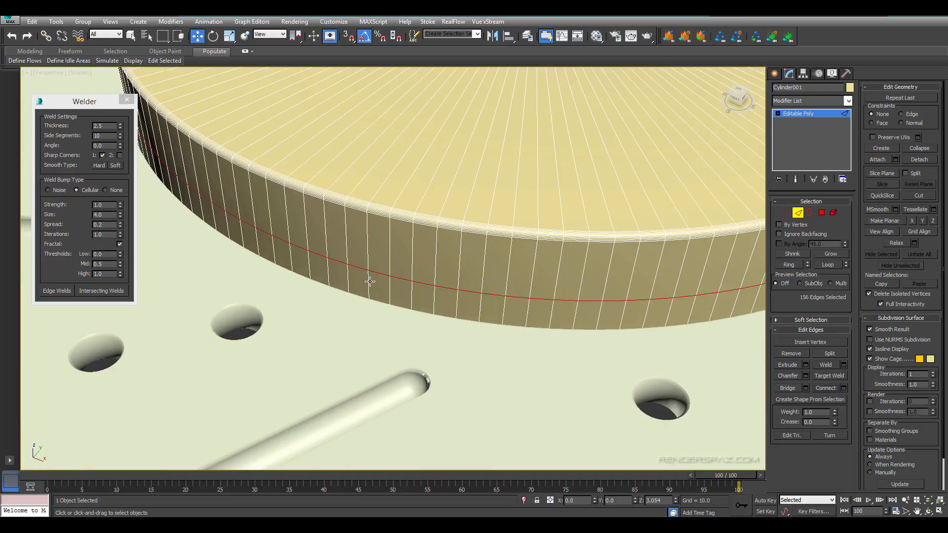
pyautogui.scroll(-4, 514, 275)
pyautogui.keyDown('alt'); pyautogui.moveTo(513, 276); pyautogui.dragTo(478, 365, button='middle'); pyautogui.keyUp('alt')
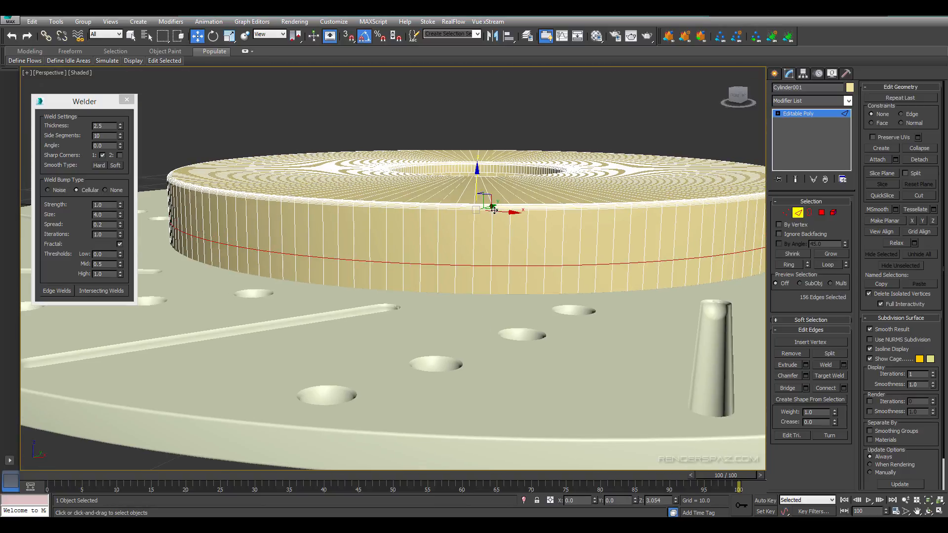
pyautogui.moveTo(477, 174); pyautogui.dragTo(472, 193)
pyautogui.keyDown('alt'); pyautogui.moveTo(473, 199); pyautogui.dragTo(425, 339, button='middle'); pyautogui.keyUp('alt')
pyautogui.moveTo(462, 261); pyautogui.dragTo(383, 333, button='middle')
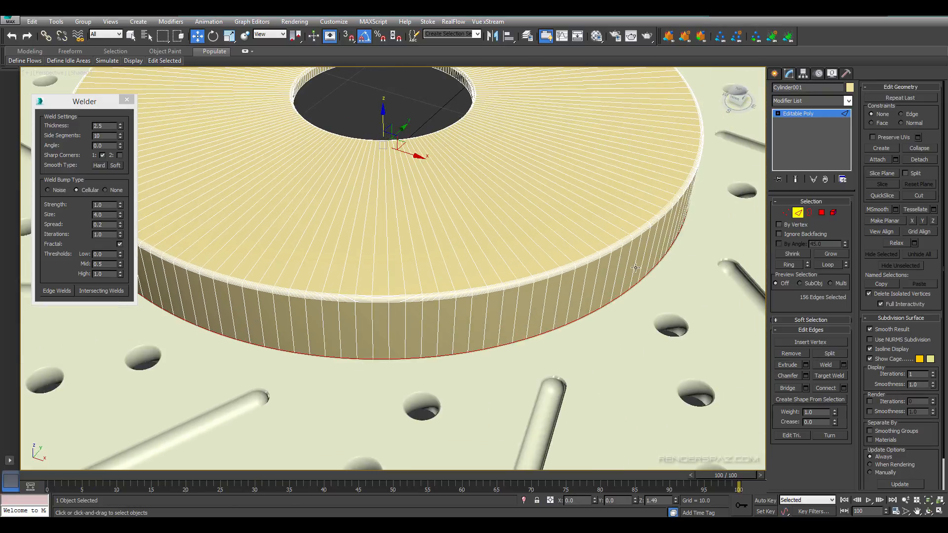
pyautogui.moveTo(632, 269); pyautogui.dragTo(473, 271, button='middle')
pyautogui.scroll(3, 526, 262)
pyautogui.scroll(3, 327, 267)
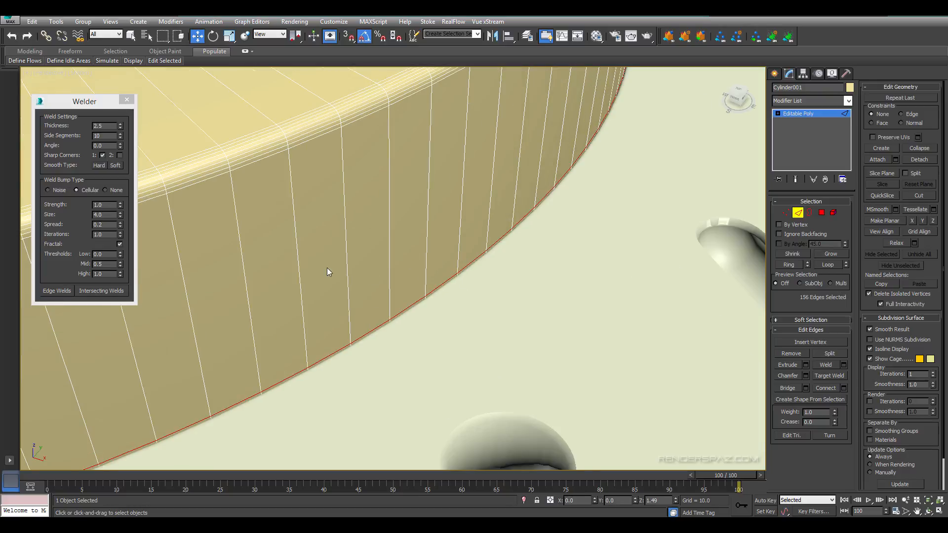
pyautogui.moveTo(259, 360); pyautogui.dragTo(348, 270, button='middle')
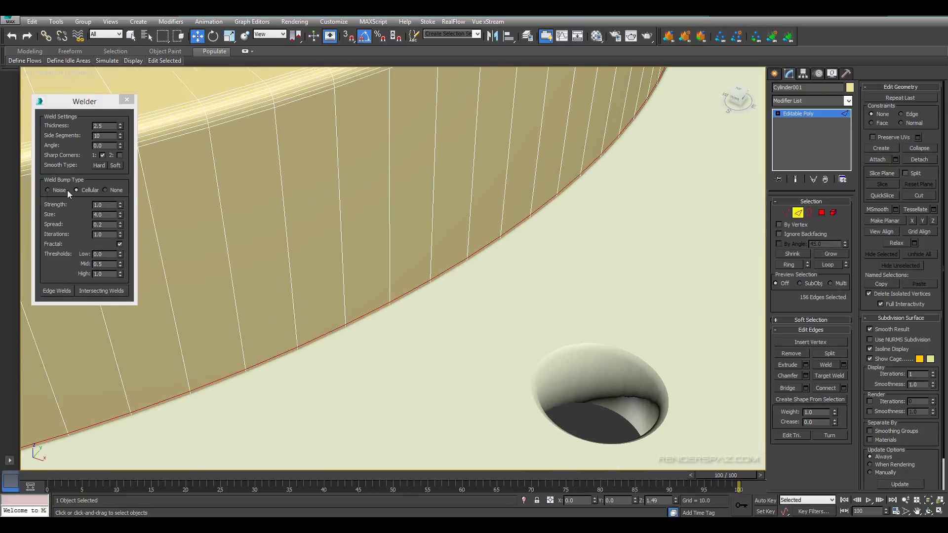
# - Generate an edge weld along the selected edge loop where the hub meets the disc
pyautogui.click(48, 294)
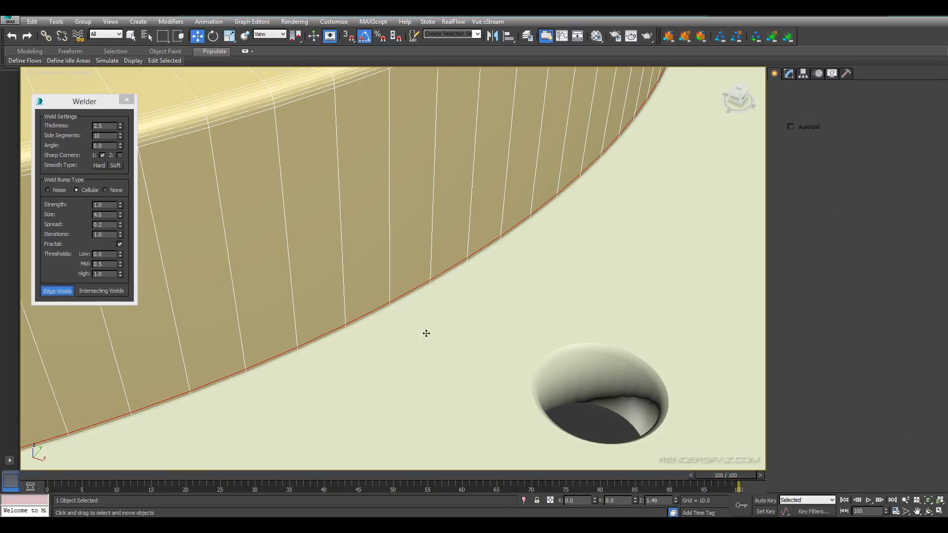
pyautogui.keyDown('alt'); pyautogui.moveTo(340, 275); pyautogui.dragTo(446, 247, button='middle'); pyautogui.keyUp('alt')
pyautogui.scroll(-4, 460, 270)
pyautogui.scroll(-2, 194, 258)
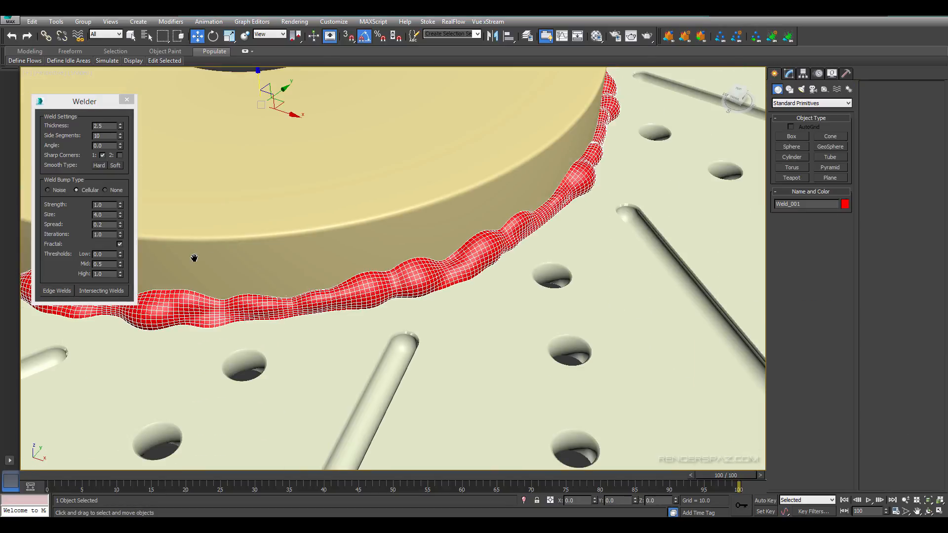
pyautogui.keyDown('alt'); pyautogui.moveTo(194, 259); pyautogui.dragTo(542, 253, button='middle'); pyautogui.keyUp('alt')
pyautogui.scroll(-4, 543, 253)
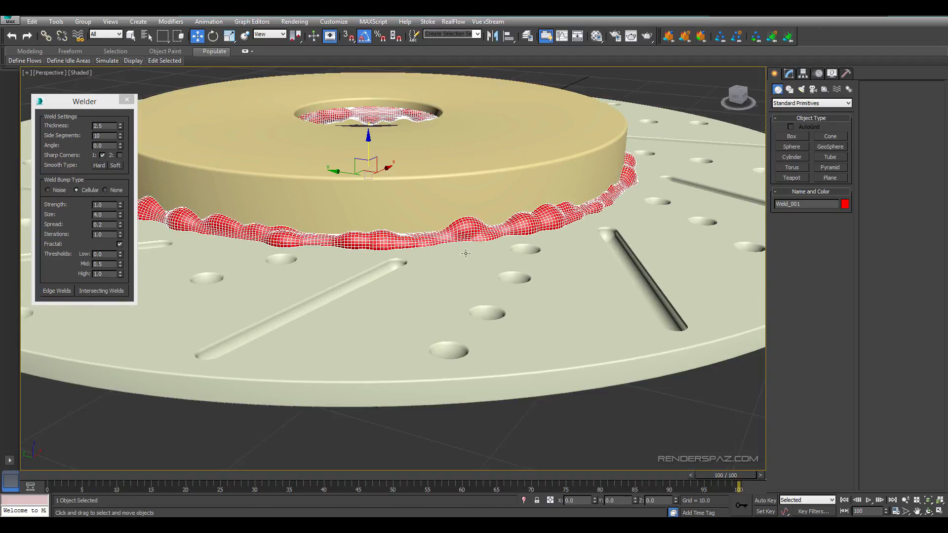
pyautogui.scroll(6, 268, 285)
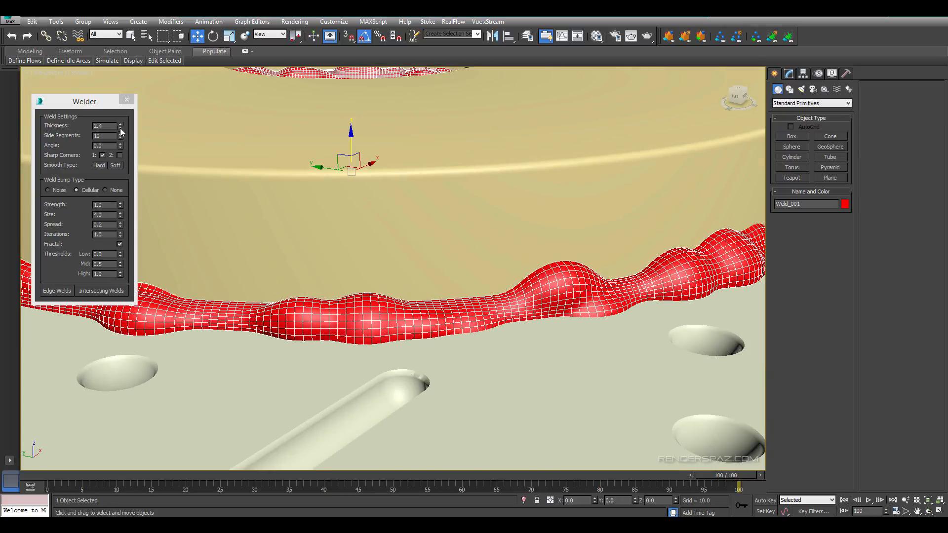
# - Set the weld's thickness to 1.2 and its bump strength to 0.0 for a smooth bead around the hub
pyautogui.moveTo(121, 130); pyautogui.dragTo(119, 143)
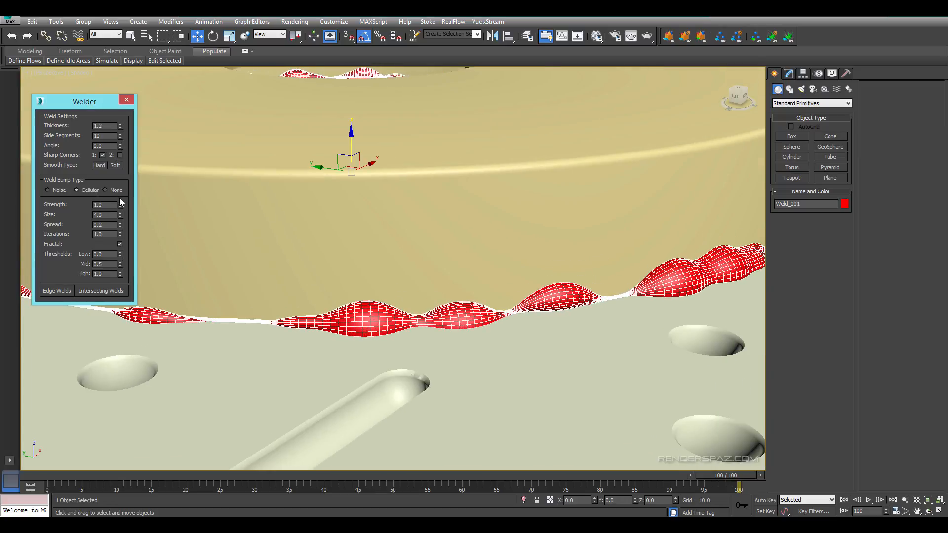
pyautogui.moveTo(120, 203); pyautogui.dragTo(126, 208)
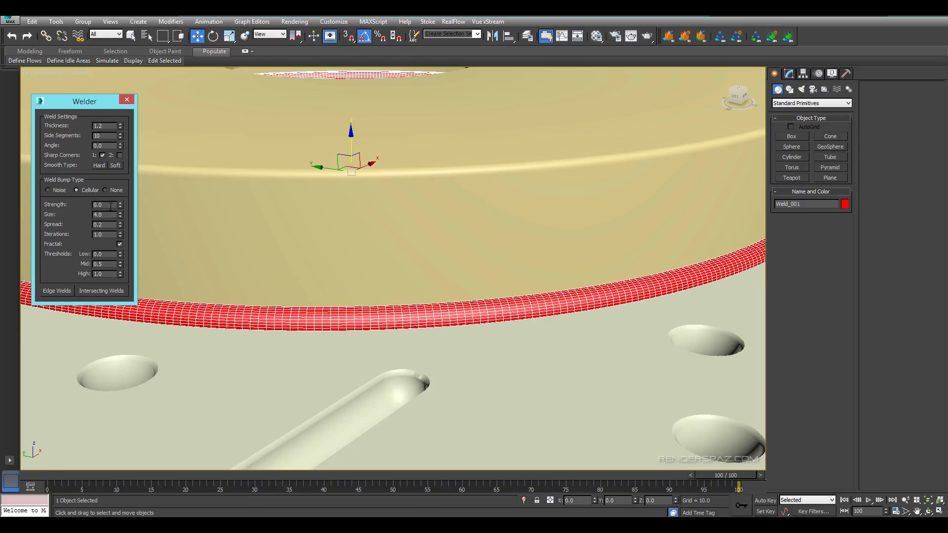
pyautogui.keyDown('alt'); pyautogui.moveTo(677, 277); pyautogui.dragTo(514, 294, button='middle'); pyautogui.keyUp('alt')
pyautogui.scroll(-3, 518, 253)
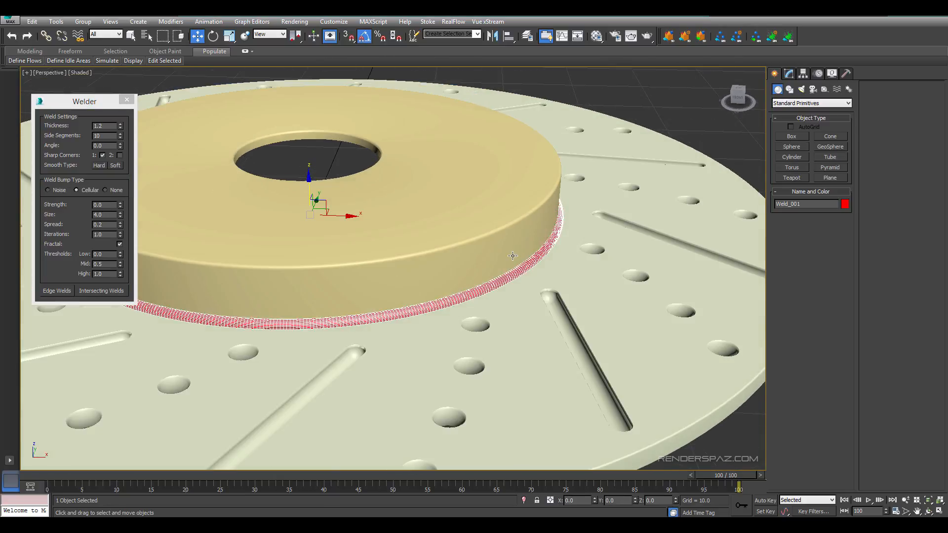
# - Examine the weld bead around the hub's base, both close up and against the whole disc
pyautogui.scroll(3, 514, 294)
pyautogui.scroll(3, 497, 314)
pyautogui.moveTo(721, 246); pyautogui.dragTo(631, 229, button='middle')
pyautogui.scroll(-4, 632, 228)
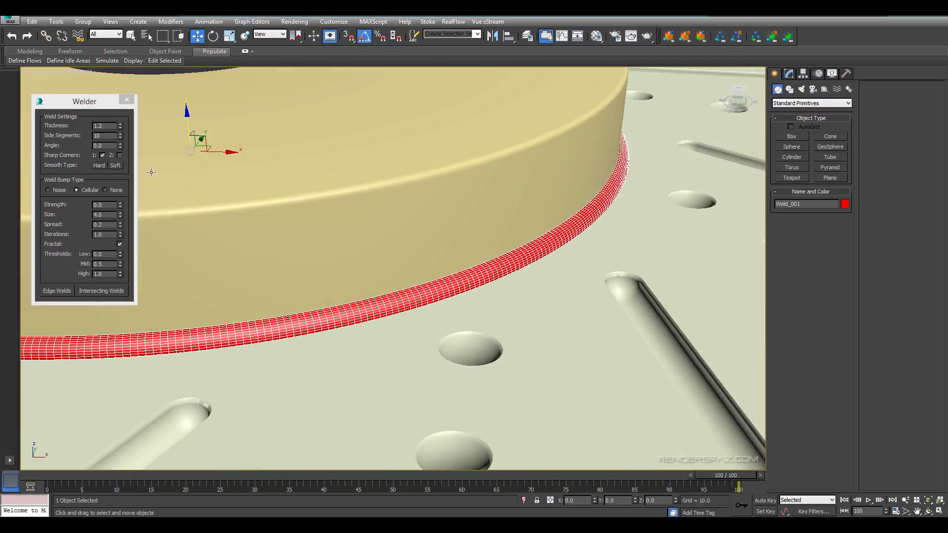
pyautogui.scroll(-4, 624, 237)
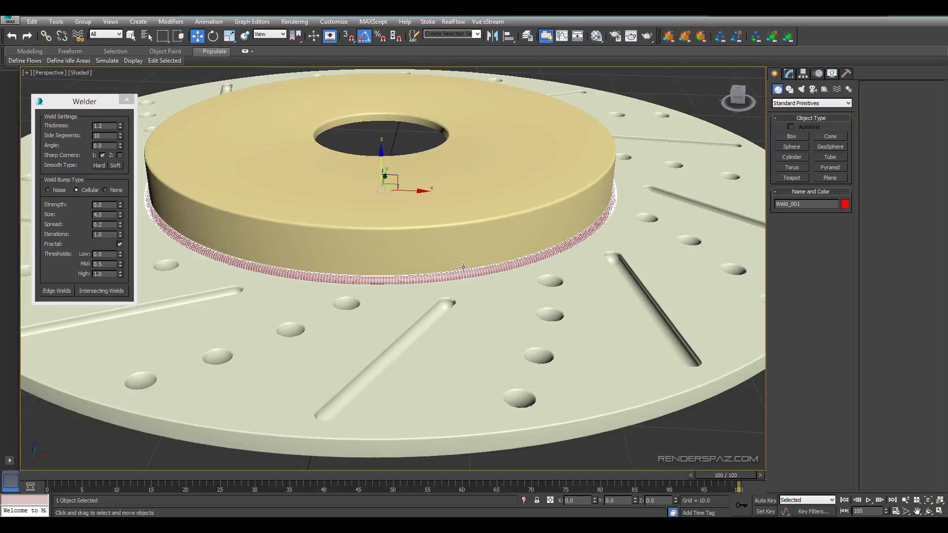
pyautogui.scroll(5, 533, 263)
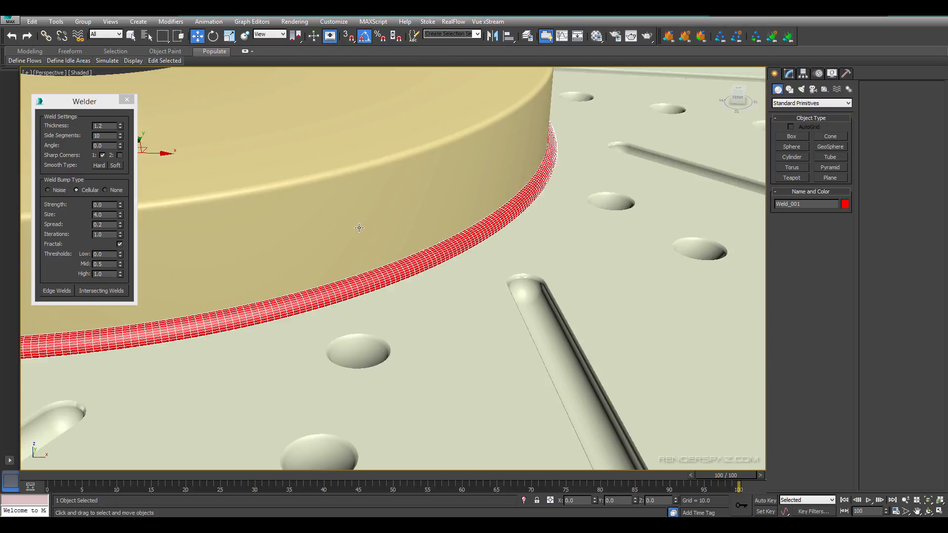
pyautogui.scroll(-5, 519, 207)
pyautogui.scroll(5, 459, 259)
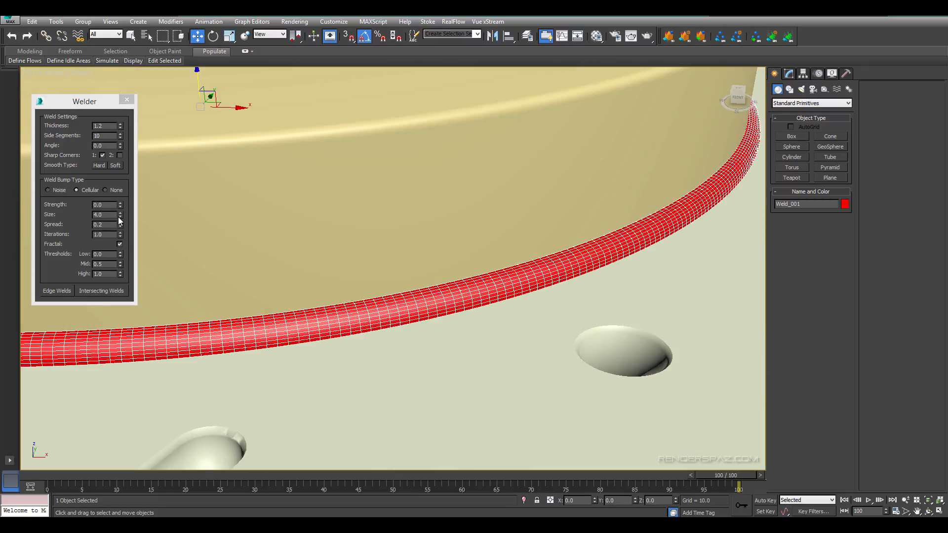
# - Try a bump strength of 0.1 on the weld and set it back to 0.0
pyautogui.moveTo(121, 207); pyautogui.dragTo(123, 204)
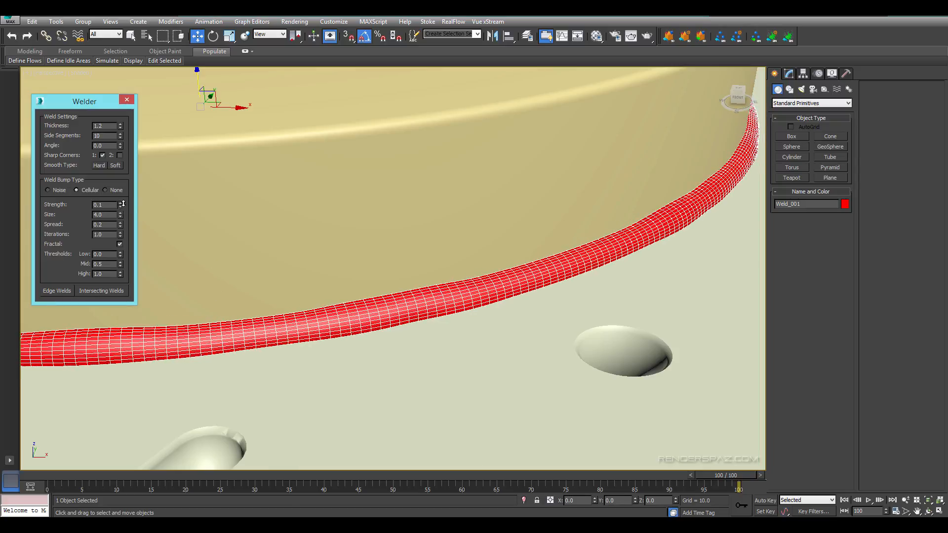
pyautogui.click(344, 315)
pyautogui.scroll(-6, 556, 226)
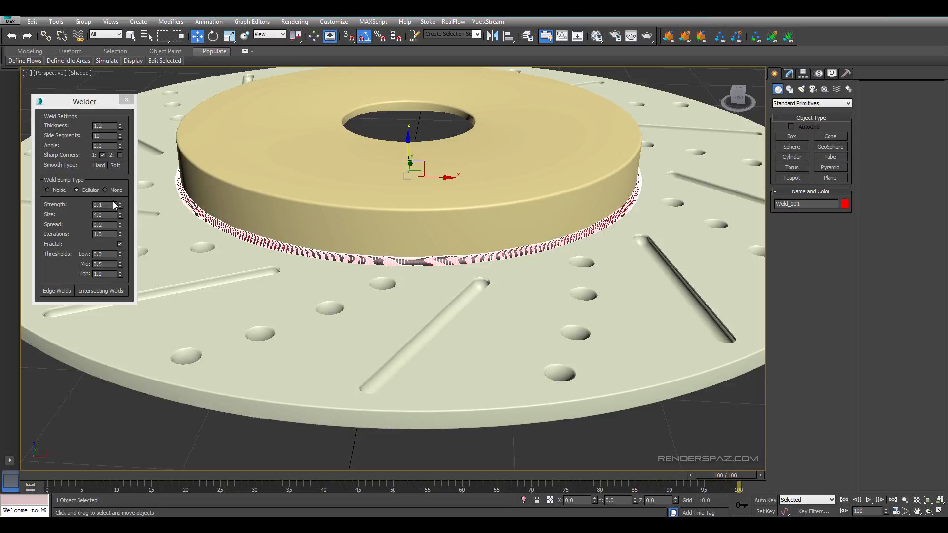
pyautogui.click(112, 204)
pyautogui.press('Return')
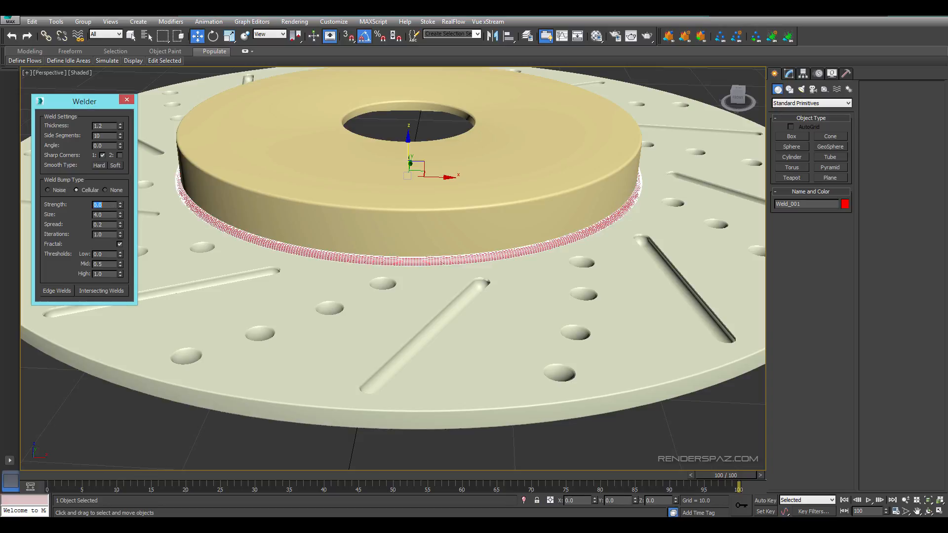
# - Set the weld's spread to 0.0, size to 3.8 and thickness to 0.8, and close the Welder dialog with the weld deselected
pyautogui.rightClick(120, 226)
pyautogui.doubleClick(108, 216)
pyautogui.moveTo(122, 128); pyautogui.dragTo(124, 124)
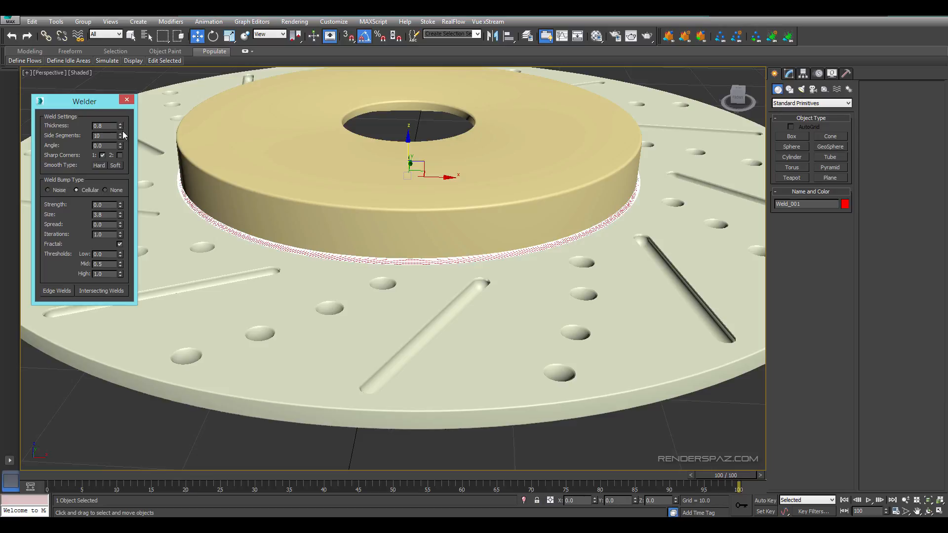
pyautogui.click(129, 100)
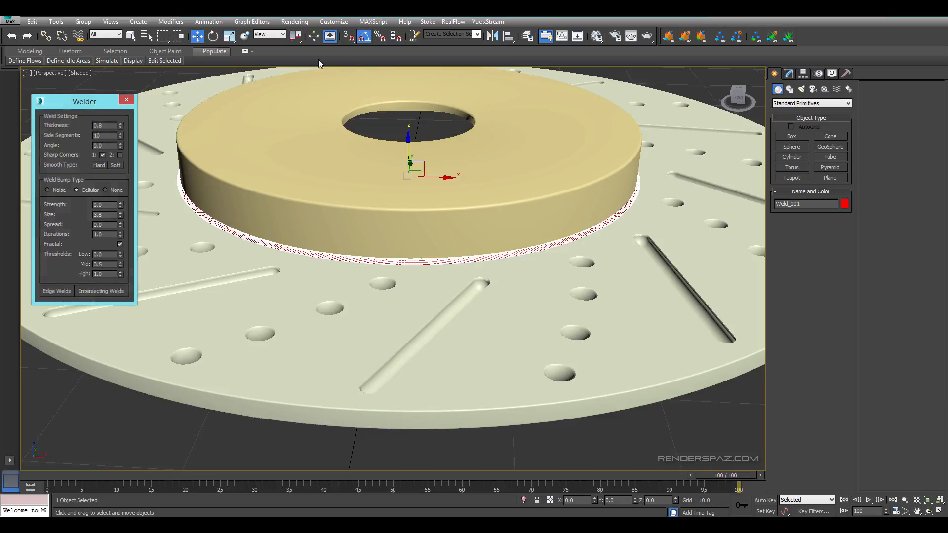
pyautogui.scroll(-5, 554, 213)
pyautogui.click(554, 213)
pyautogui.moveTo(514, 275); pyautogui.dragTo(535, 320, button='middle')
pyautogui.scroll(4, 535, 320)
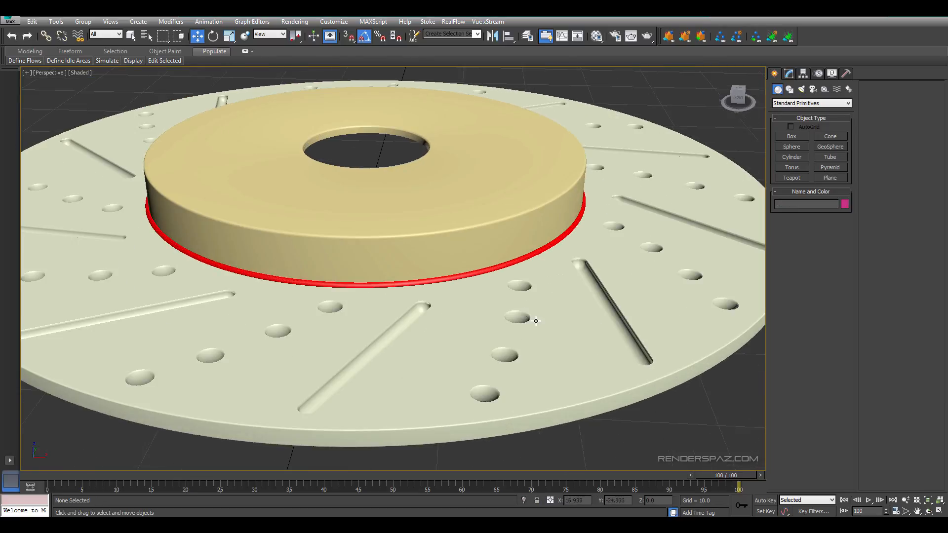
# - Inspect the hub's open underside and add a Shell modifier to the hub
pyautogui.keyDown('alt'); pyautogui.moveTo(657, 359); pyautogui.dragTo(637, 312, button='middle'); pyautogui.keyUp('alt')
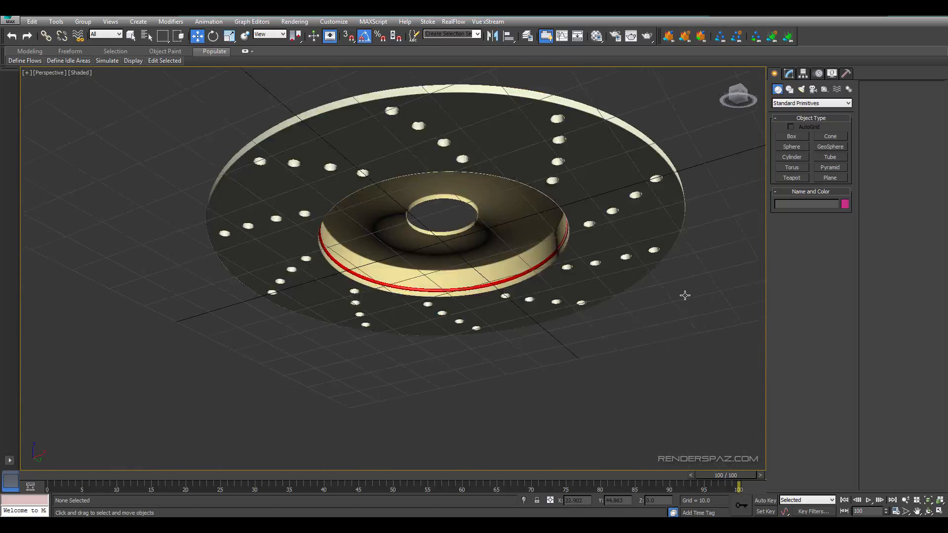
pyautogui.keyDown('alt'); pyautogui.moveTo(683, 294); pyautogui.dragTo(561, 277, button='middle'); pyautogui.keyUp('alt')
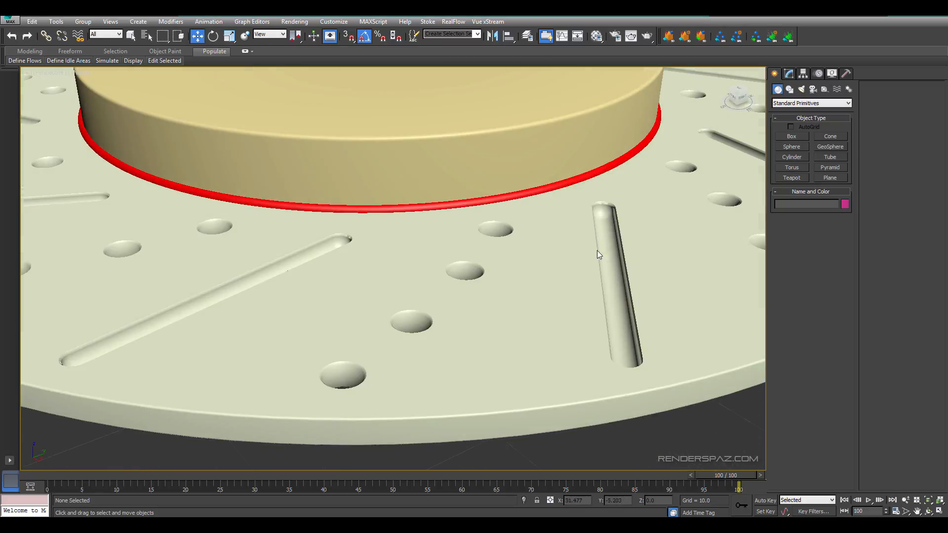
pyautogui.keyDown('alt'); pyautogui.moveTo(599, 250); pyautogui.dragTo(526, 283, button='middle'); pyautogui.keyUp('alt')
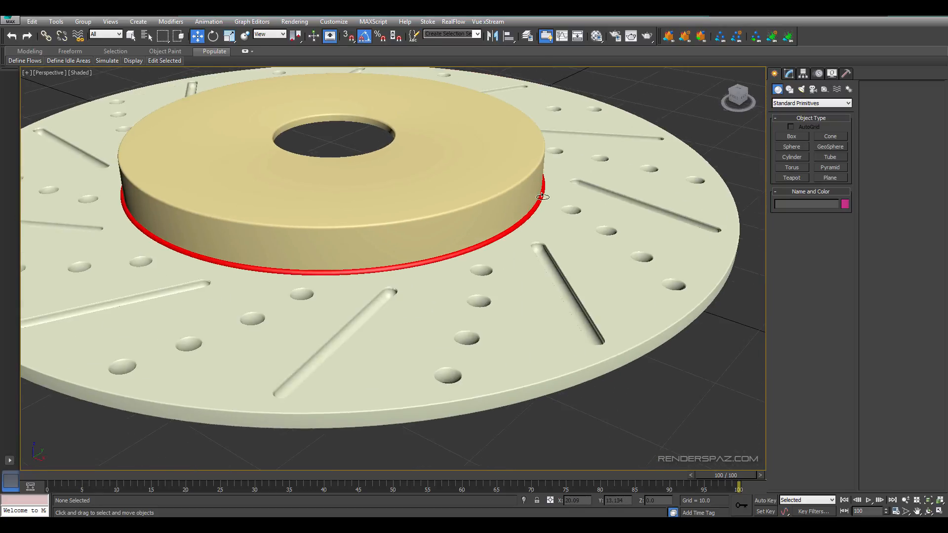
pyautogui.keyDown('alt'); pyautogui.moveTo(528, 276); pyautogui.dragTo(580, 151, button='middle'); pyautogui.keyUp('alt')
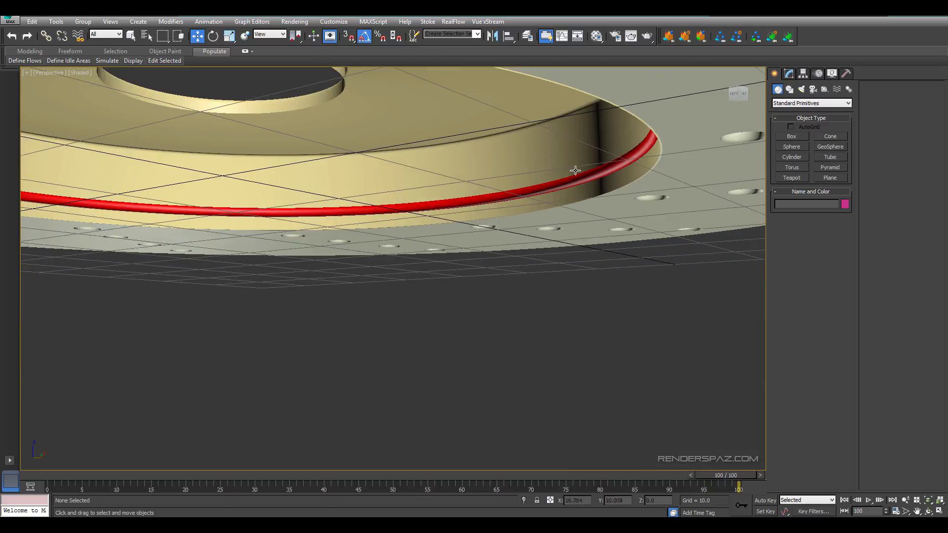
pyautogui.click(580, 151)
pyautogui.keyDown('alt'); pyautogui.moveTo(596, 191); pyautogui.dragTo(484, 154, button='middle'); pyautogui.keyUp('alt')
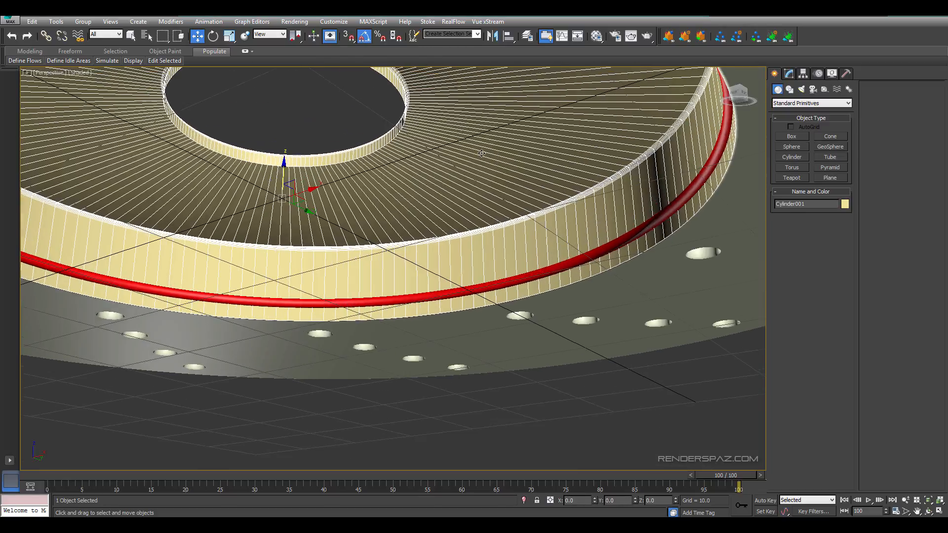
pyautogui.click(788, 74)
pyautogui.click(792, 101)
pyautogui.press('s')
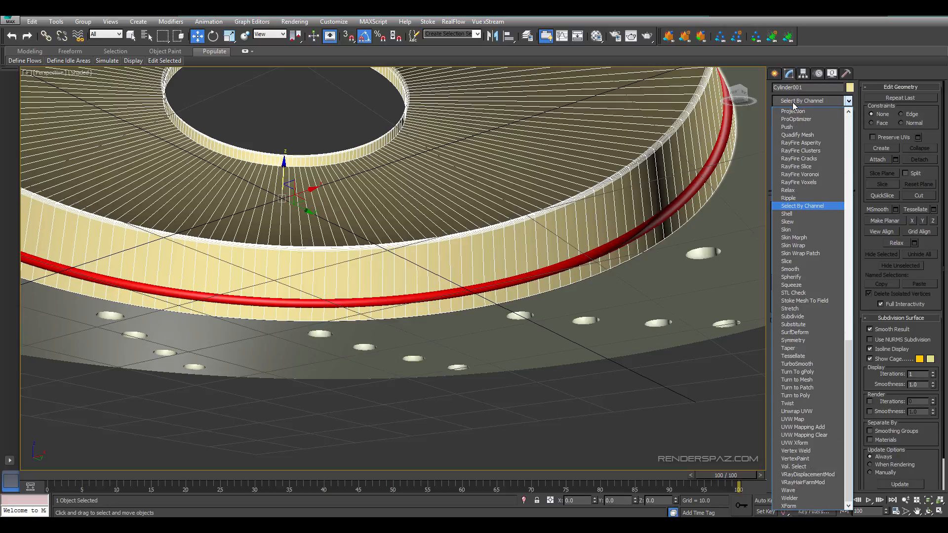
pyautogui.click(787, 214)
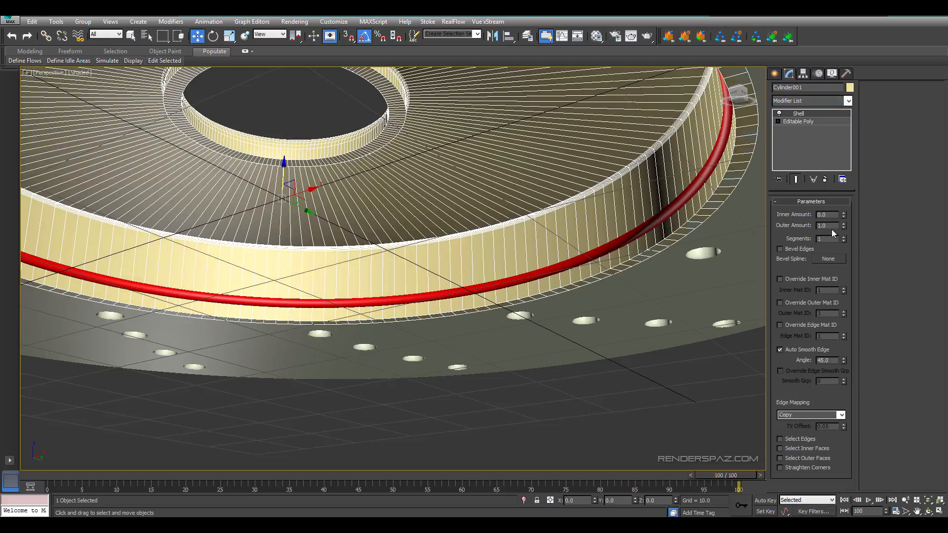
# - Set the hub Shell's outer amount to 0.0 and its inner amount to 0.4, covering the weld inside the wall, and deselect the hub
pyautogui.rightClick(844, 225)
pyautogui.moveTo(844, 214); pyautogui.dragTo(846, 196)
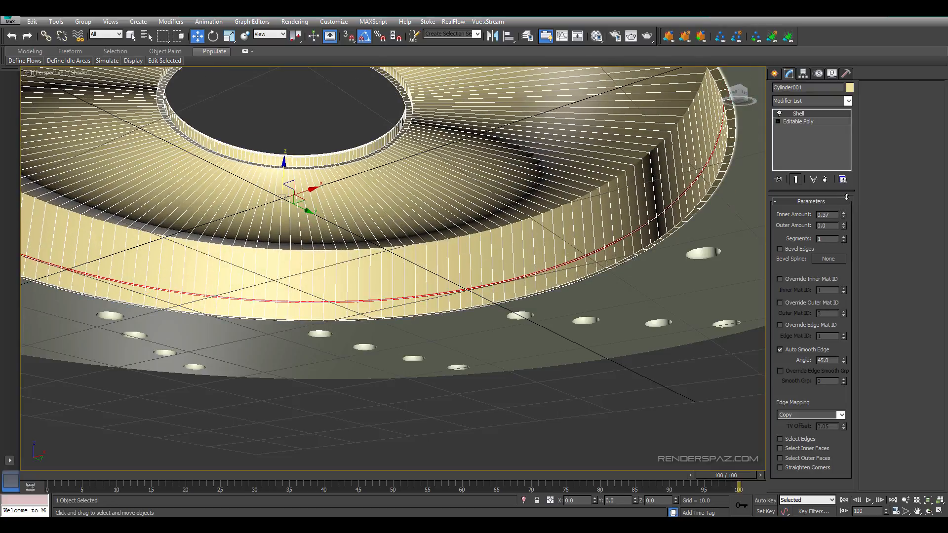
pyautogui.moveTo(552, 138); pyautogui.dragTo(549, 142, button='middle')
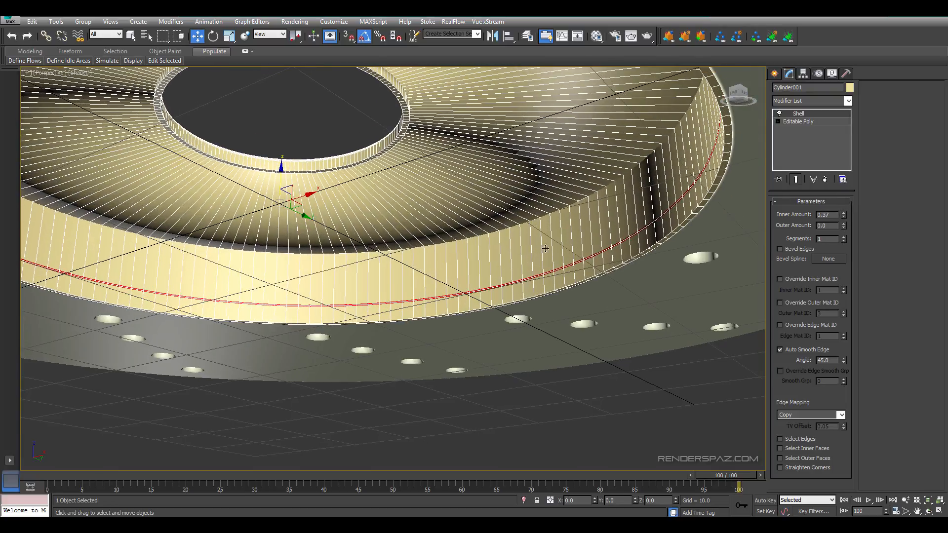
pyautogui.moveTo(573, 244)
pyautogui.keyDown('alt'); pyautogui.mouseDown(button='middle')
pyautogui.moveTo(557, 265)
pyautogui.moveTo(558, 222)
pyautogui.moveTo(572, 228)
pyautogui.mouseUp(button='middle'); pyautogui.keyUp('alt')
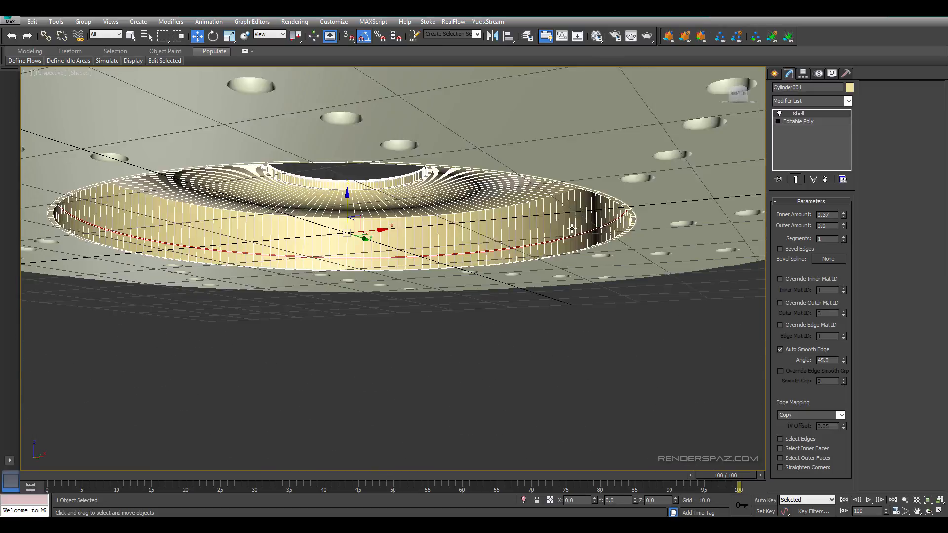
pyautogui.scroll(10, 572, 228)
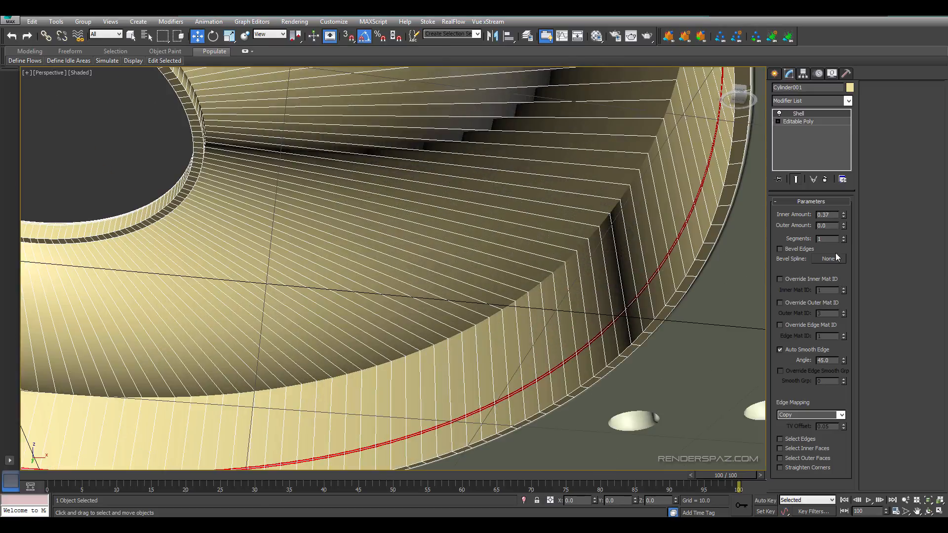
pyautogui.moveTo(842, 218); pyautogui.dragTo(843, 213)
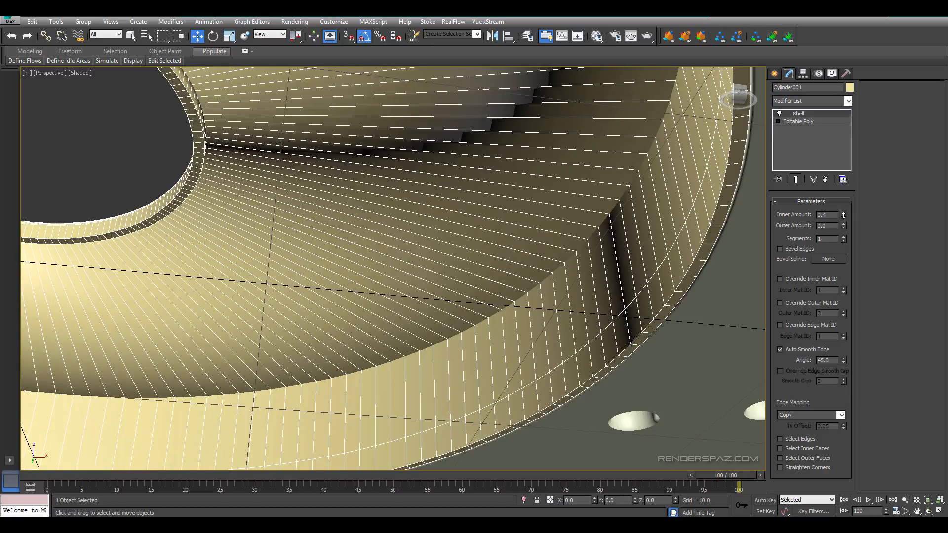
pyautogui.scroll(-8, 459, 239)
pyautogui.click(650, 317)
# - Switch to the top view with the disc framed and select the hub
pyautogui.keyDown('alt'); pyautogui.moveTo(649, 316); pyautogui.dragTo(351, 203, button='middle'); pyautogui.keyUp('alt')
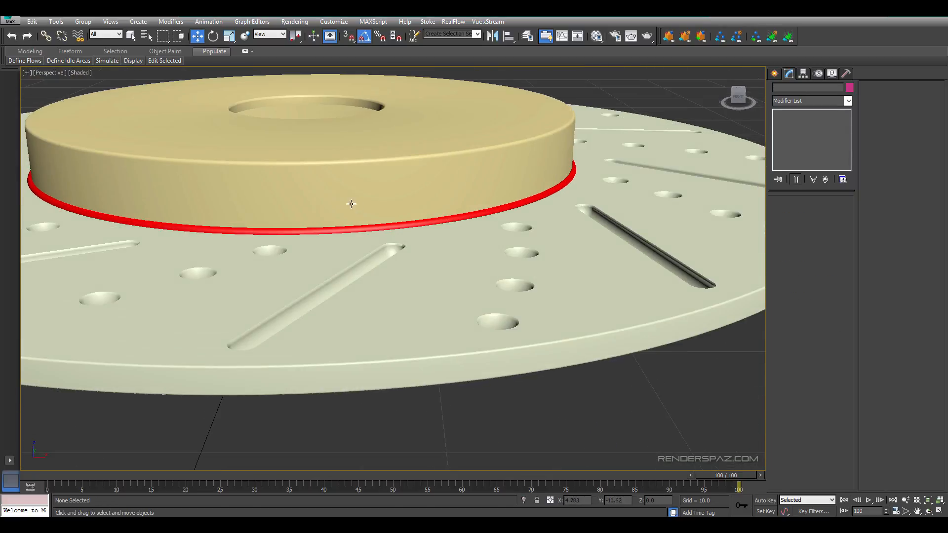
pyautogui.scroll(-5, 407, 197)
pyautogui.keyDown('alt'); pyautogui.moveTo(406, 183); pyautogui.dragTo(455, 278, button='middle'); pyautogui.keyUp('alt')
pyautogui.press('t')
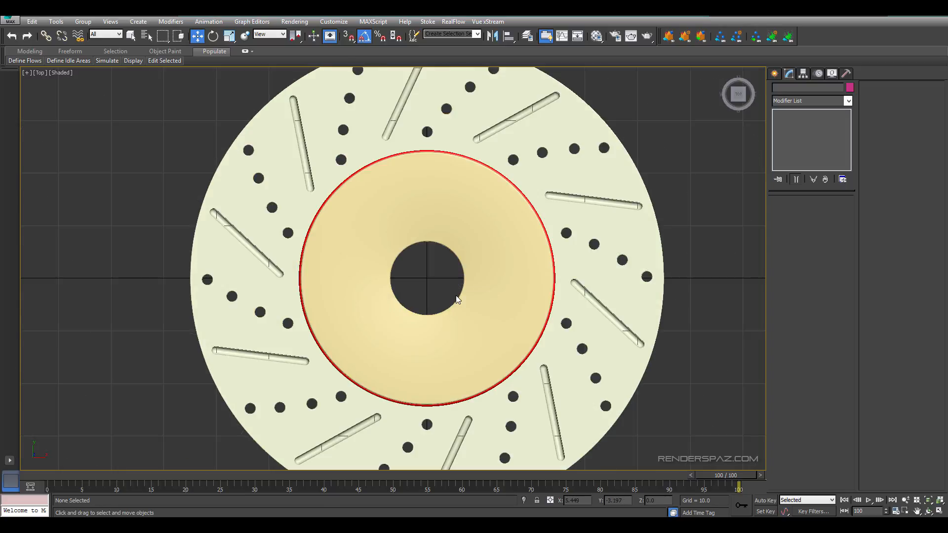
pyautogui.moveTo(486, 222); pyautogui.dragTo(480, 287, button='middle')
pyautogui.press('F3')
pyautogui.press('F3')
pyautogui.moveTo(466, 247)
pyautogui.mouseDown(button='middle')
pyautogui.moveTo(474, 153)
pyautogui.moveTo(409, 185)
pyautogui.moveTo(423, 163)
pyautogui.moveTo(443, 232)
pyautogui.mouseUp(button='middle')
pyautogui.click(411, 166)
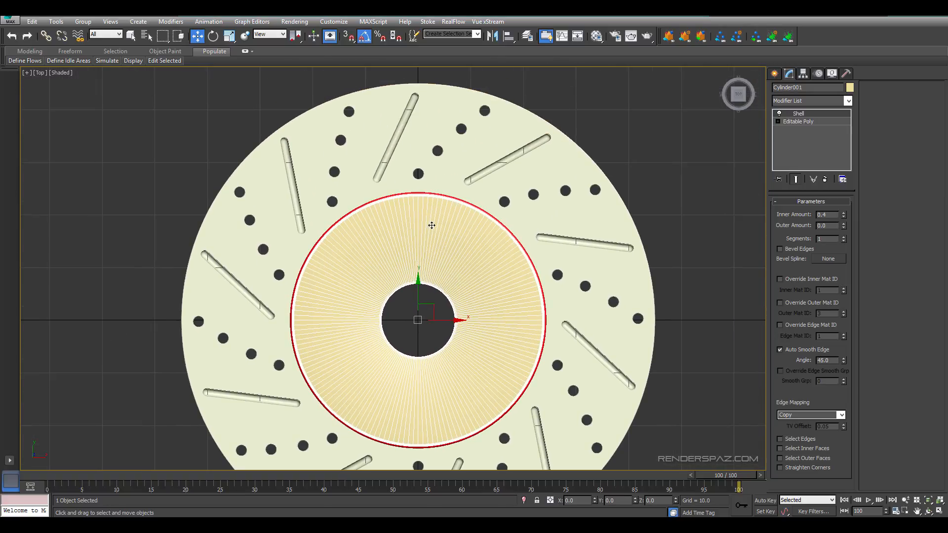
# - Compare the hub in wireframe and shaded display from above, ending with a shaded close view
pyautogui.press('F3')
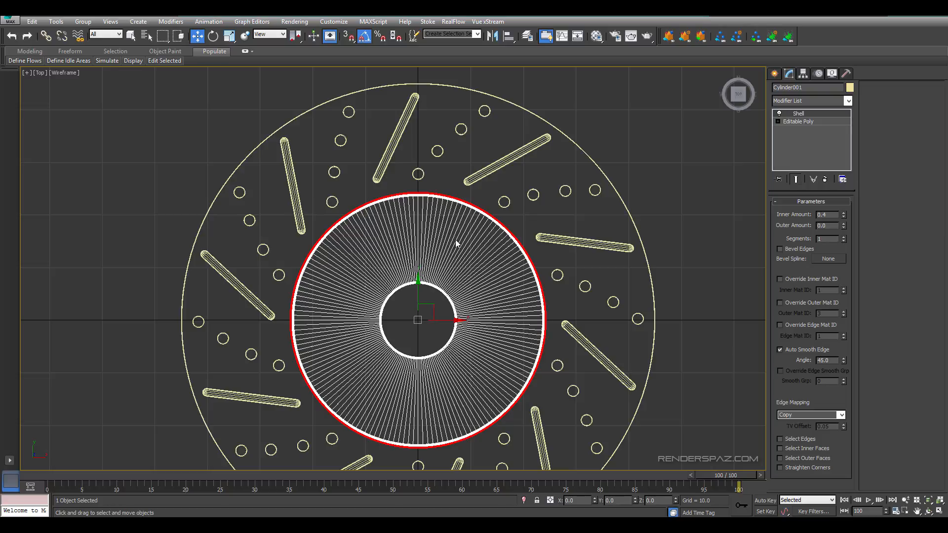
pyautogui.press('F3')
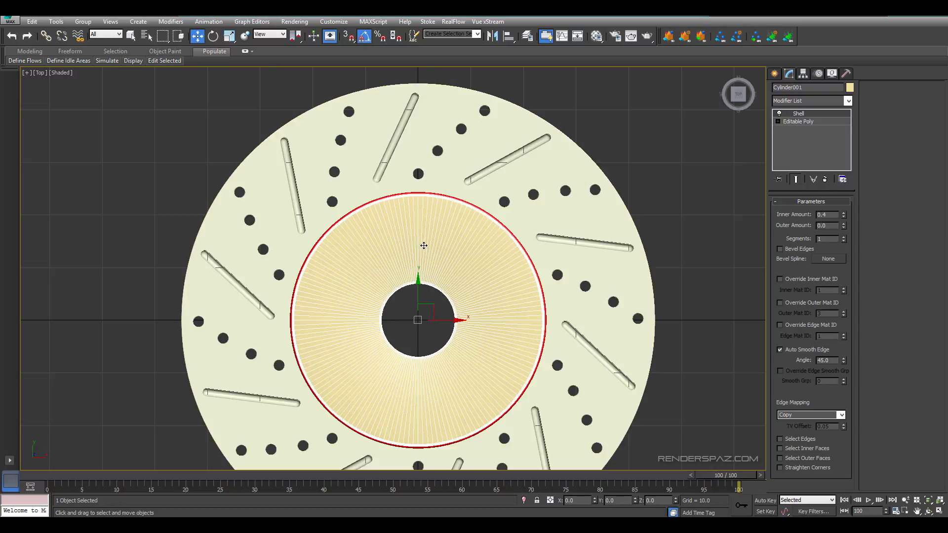
pyautogui.press('F3')
pyautogui.press('F3')
pyautogui.scroll(4, 483, 258)
pyautogui.moveTo(483, 258)
pyautogui.mouseDown(button='middle')
pyautogui.moveTo(541, 288)
pyautogui.moveTo(537, 274)
pyautogui.mouseUp(button='middle')
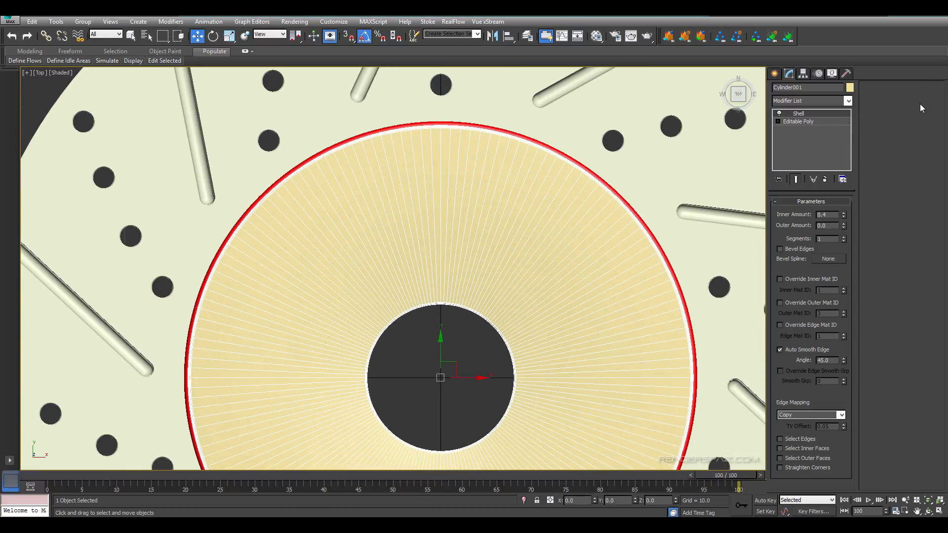
# - Create a cylinder of about 1.32 radius and 2.2 height on the hub's vertical centreline, between its central hole and rim
pyautogui.click(774, 74)
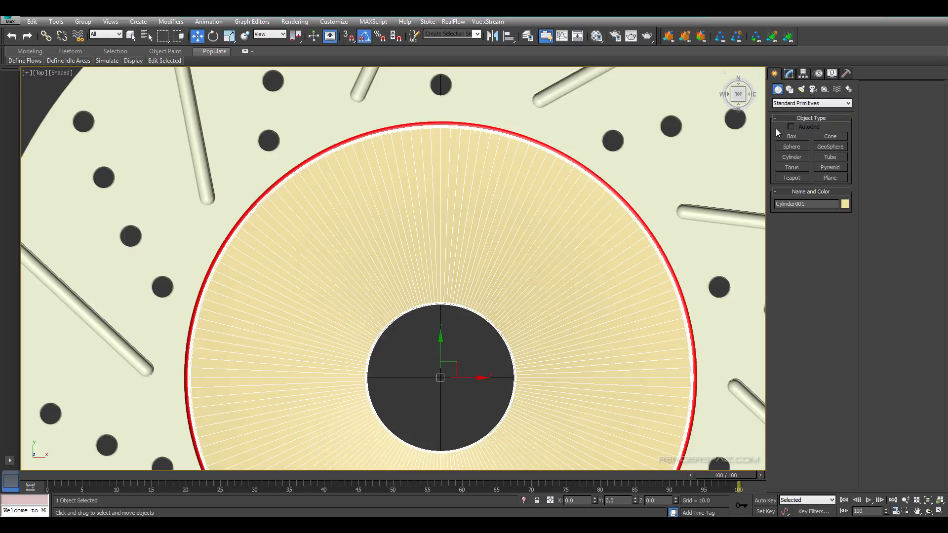
pyautogui.click(792, 158)
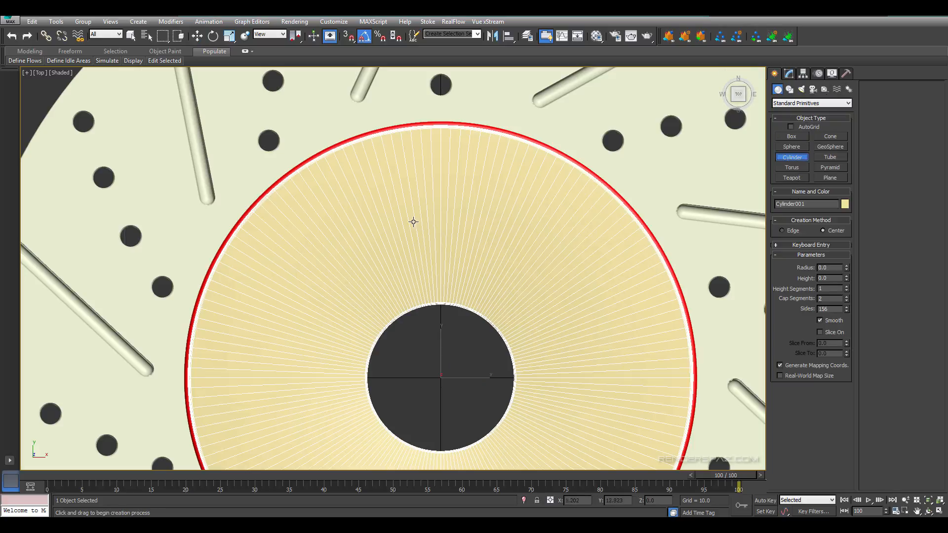
pyautogui.press('F3')
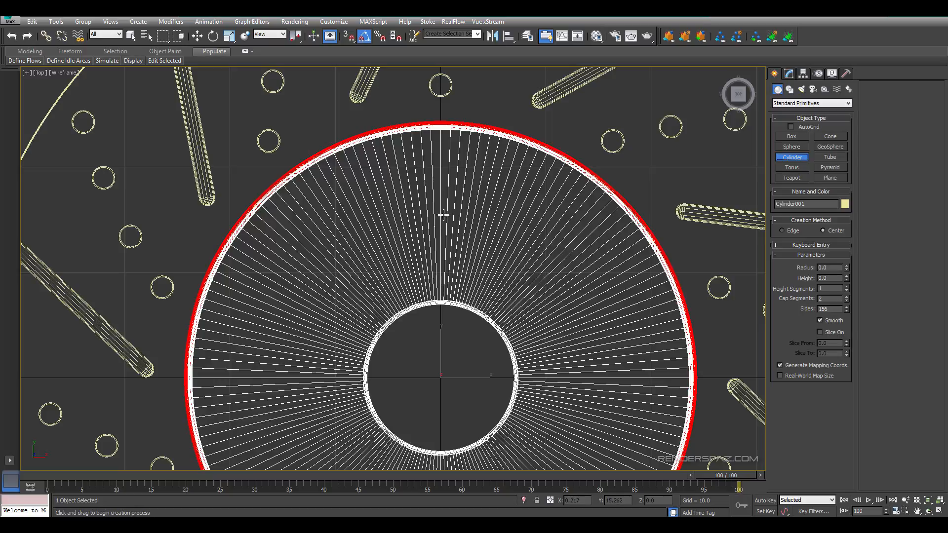
pyautogui.moveTo(441, 215); pyautogui.dragTo(446, 205)
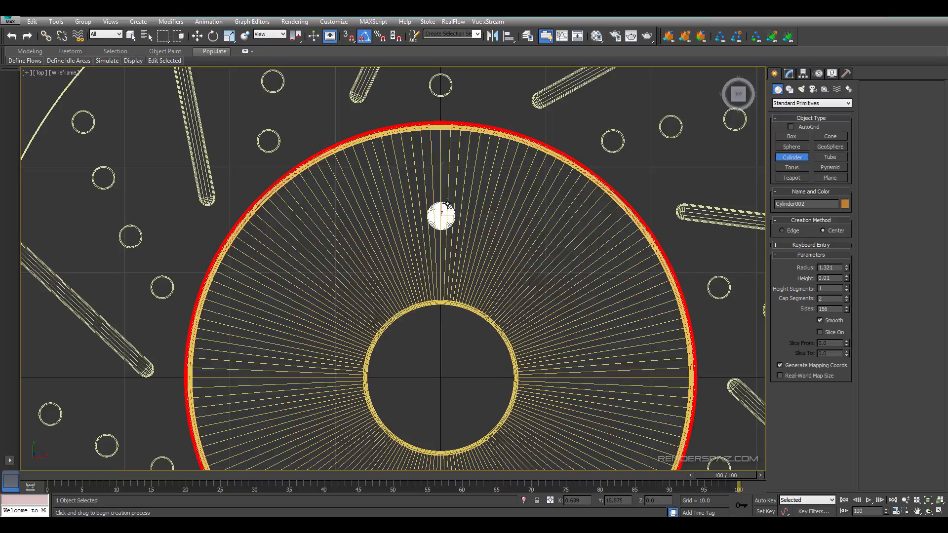
pyautogui.press('p')
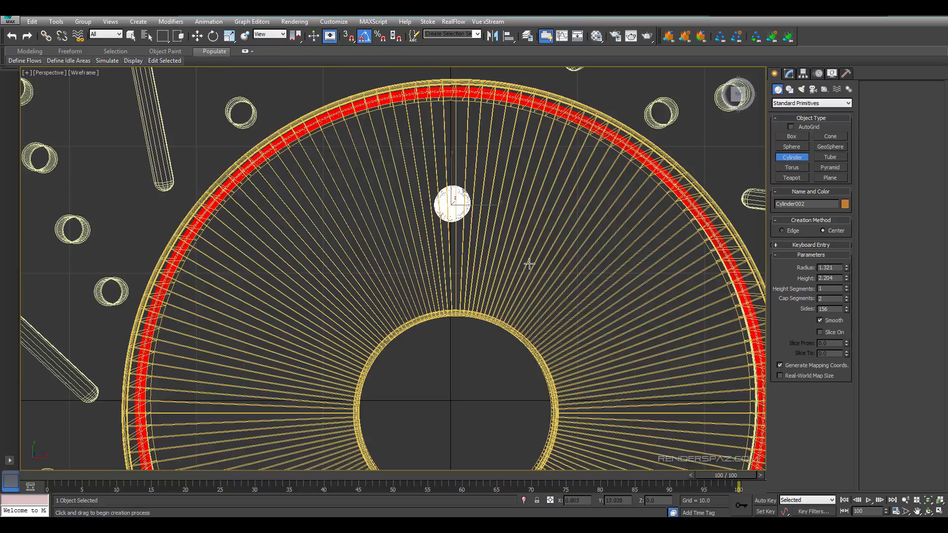
pyautogui.moveTo(508, 261)
pyautogui.keyDown('alt'); pyautogui.mouseDown(button='middle')
pyautogui.moveTo(469, 197)
pyautogui.moveTo(522, 275)
pyautogui.mouseUp(button='middle'); pyautogui.keyUp('alt')
pyautogui.press('F3')
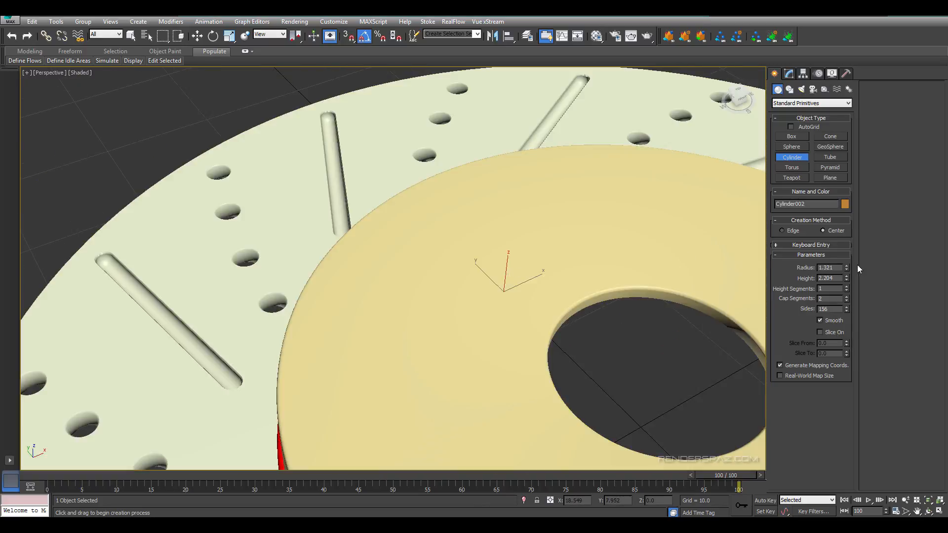
# - Set the new cylinder's sides to 56 and raise it above the hub's face to about Z 5.82
pyautogui.doubleClick(833, 309)
pyautogui.click(197, 36)
pyautogui.moveTo(508, 270)
pyautogui.mouseDown()
pyautogui.moveTo(516, 211)
pyautogui.moveTo(526, 216)
pyautogui.mouseUp()
pyautogui.press('F3')
pyautogui.press('F3')
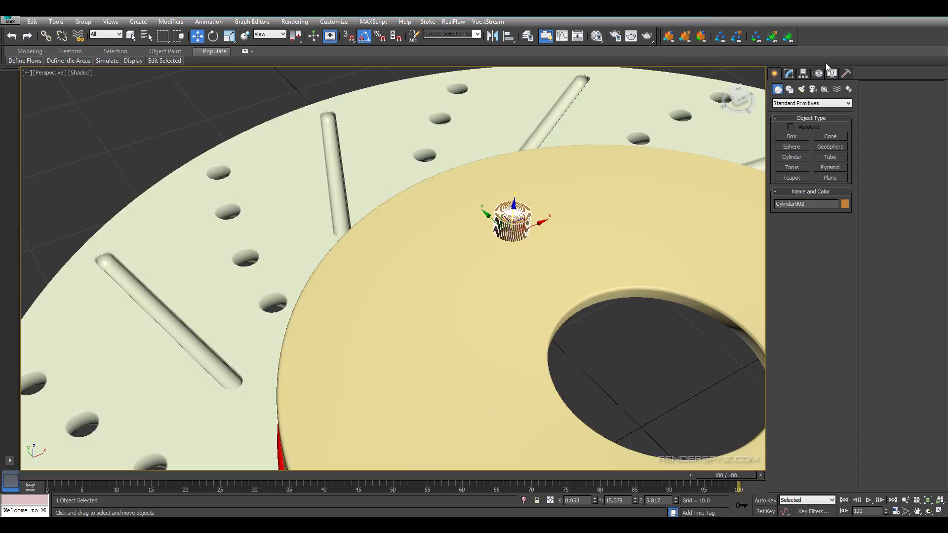
# - Increase the cylinder's height to about 8.79 and lower it through the hub's face to about Z 1.32
pyautogui.click(790, 73)
pyautogui.moveTo(848, 229); pyautogui.dragTo(847, 193)
pyautogui.press('F3')
pyautogui.moveTo(515, 205); pyautogui.dragTo(545, 249)
pyautogui.press('F3')
# - In the top view, align the cylinder to X 0 and shift it along Y to about 15.79
pyautogui.press('t')
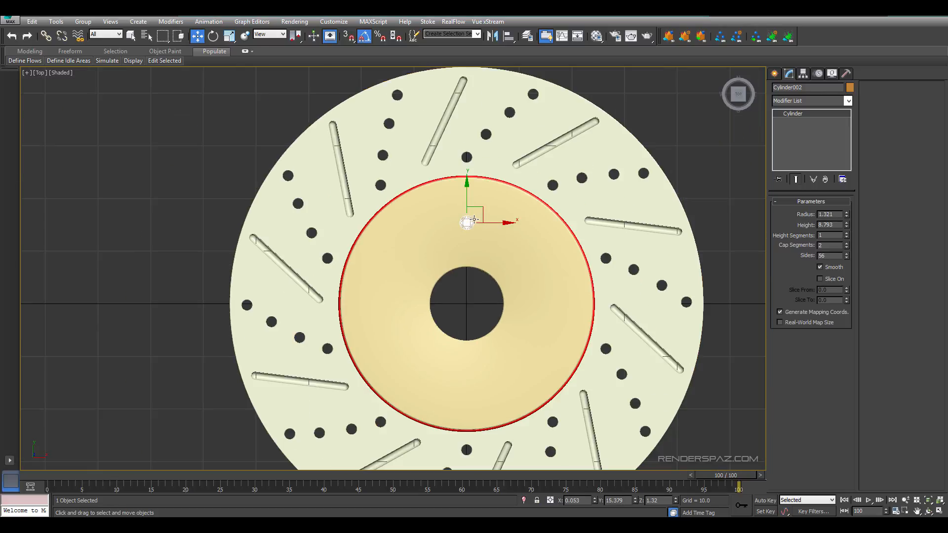
pyautogui.press('F3')
pyautogui.scroll(5, 483, 207)
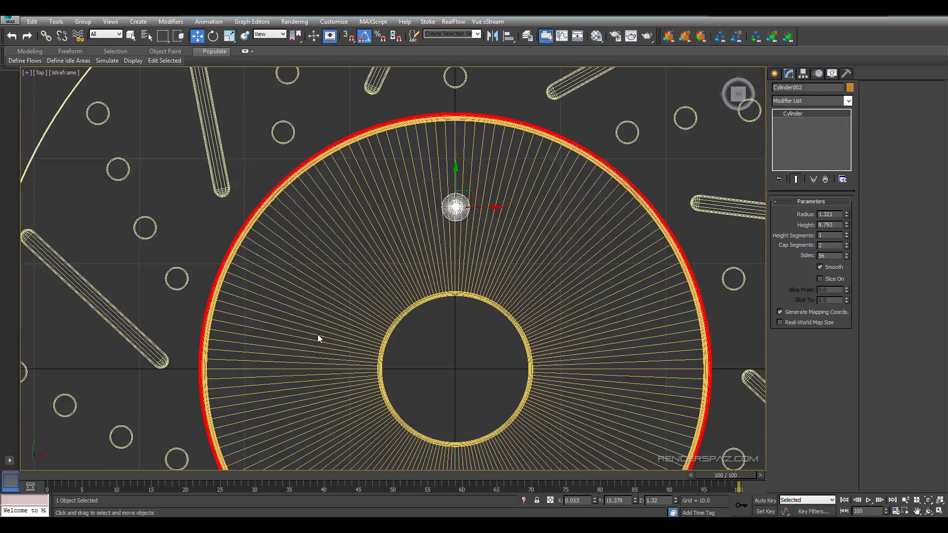
pyautogui.rightClick(594, 502)
pyautogui.moveTo(454, 209); pyautogui.dragTo(446, 202, button='middle')
pyautogui.moveTo(444, 168)
pyautogui.mouseDown()
pyautogui.moveTo(444, 196)
pyautogui.moveTo(444, 163)
pyautogui.mouseUp()
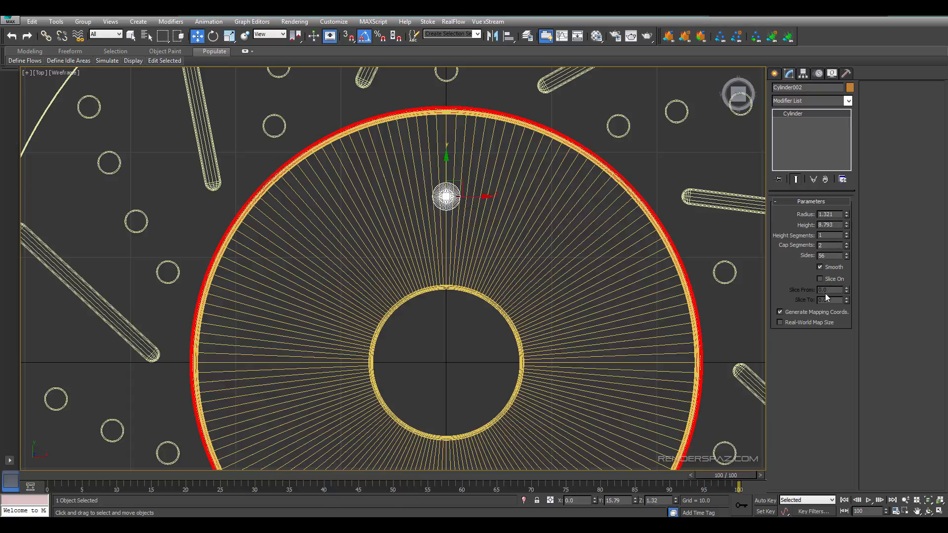
# - Enlarge the cylinder's radius to about 2.06, comparing its size against the disc's holes in wireframe and shaded display
pyautogui.moveTo(528, 289); pyautogui.dragTo(504, 345, button='middle')
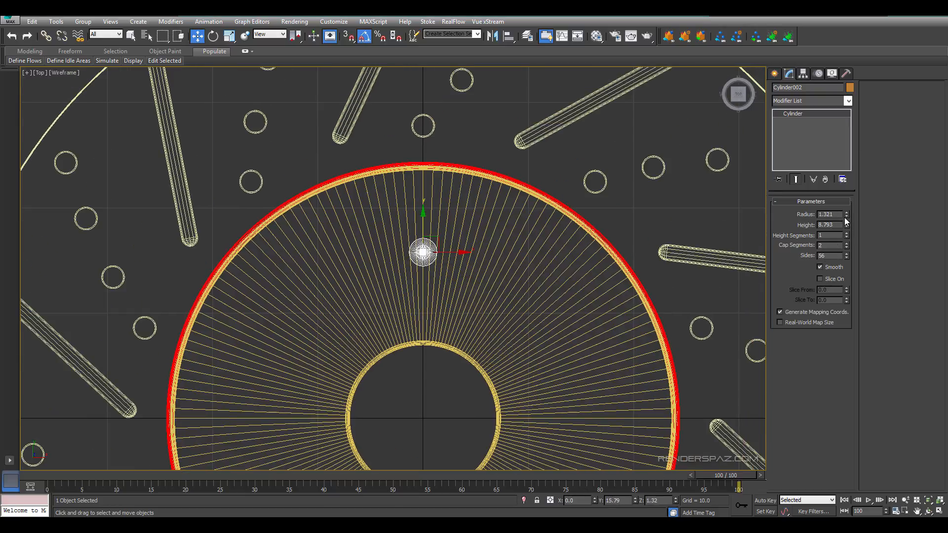
pyautogui.moveTo(846, 214); pyautogui.dragTo(851, 201)
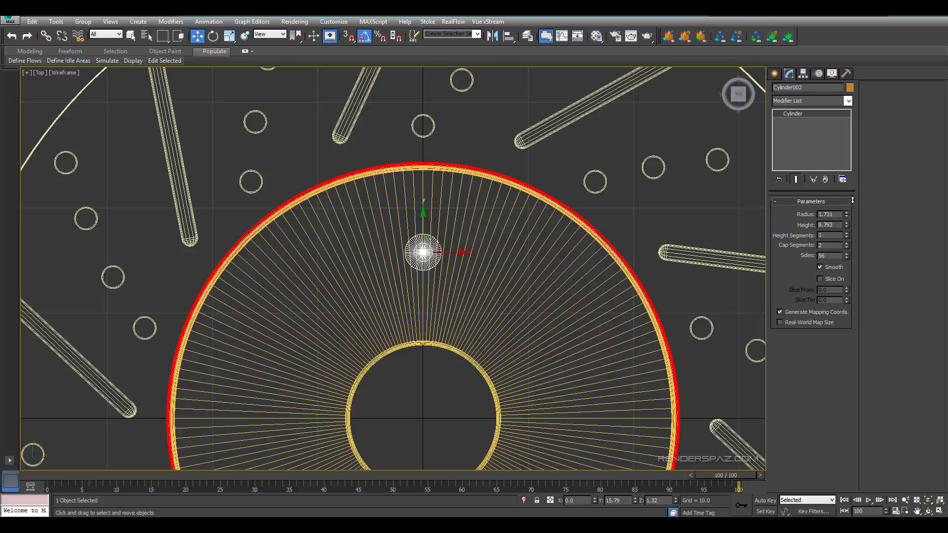
pyautogui.moveTo(853, 200); pyautogui.dragTo(849, 204)
pyautogui.press('F3')
pyautogui.moveTo(451, 395); pyautogui.dragTo(431, 281, button='middle')
pyautogui.scroll(-3, 430, 286)
pyautogui.click(432, 313)
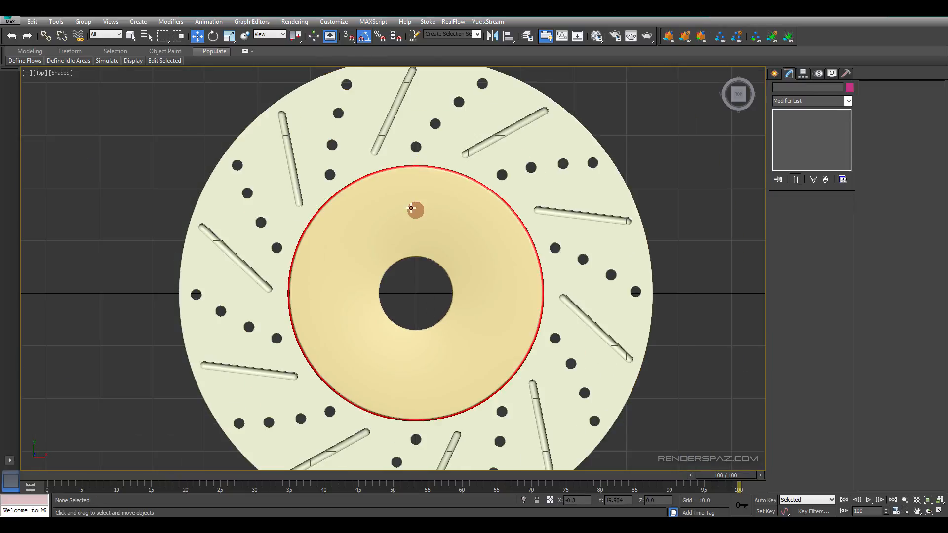
pyautogui.scroll(3, 419, 205)
pyautogui.click(424, 199)
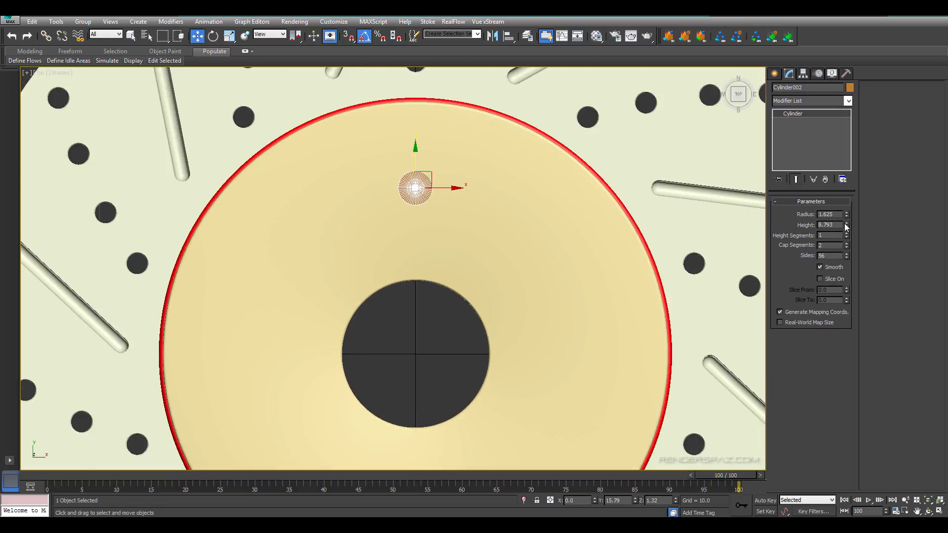
pyautogui.moveTo(846, 215); pyautogui.dragTo(850, 203)
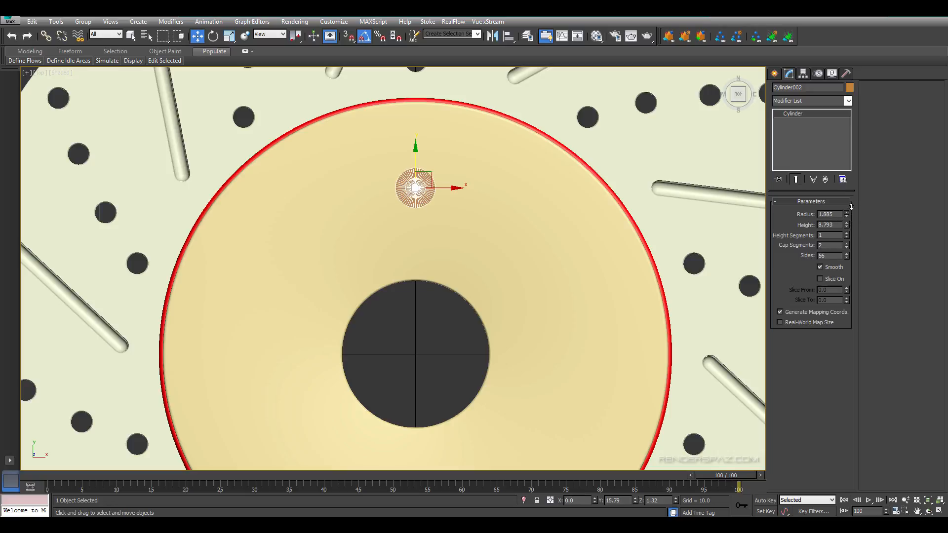
pyautogui.scroll(-4, 339, 313)
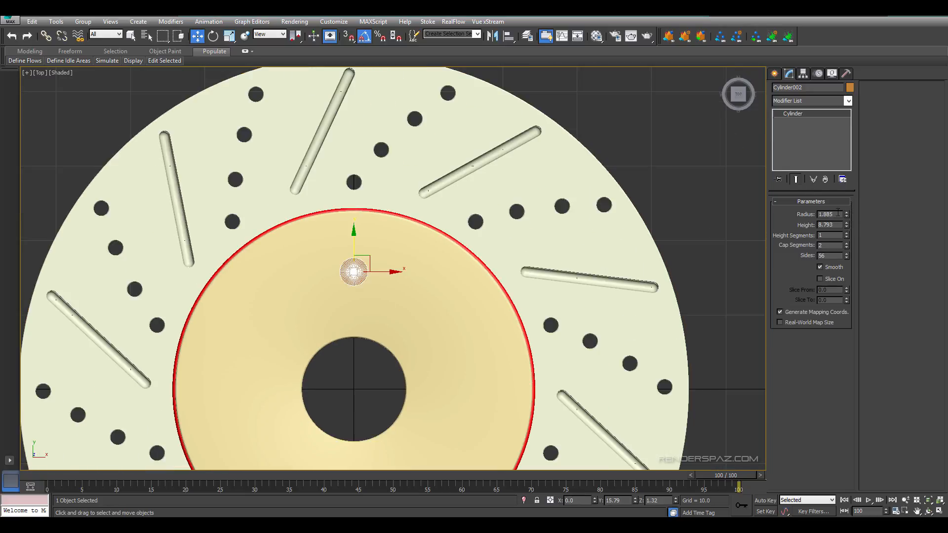
pyautogui.moveTo(847, 215); pyautogui.dragTo(852, 205)
# - Reposition the enlarged cylinder along Y to about 15.65, midway between the hub's central hole and outer edge
pyautogui.scroll(-4, 211, 313)
pyautogui.moveTo(318, 254); pyautogui.dragTo(318, 259)
pyautogui.scroll(4, 330, 262)
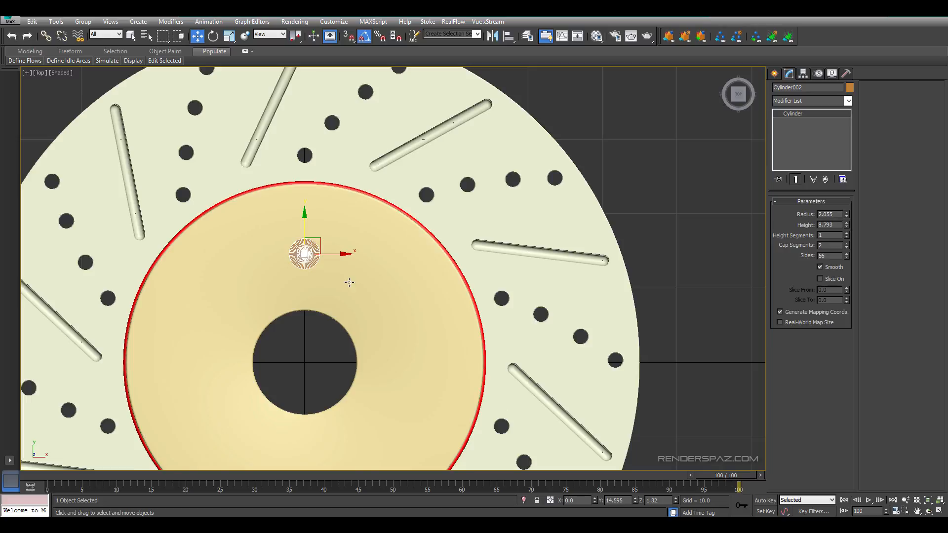
pyautogui.press('F3')
pyautogui.moveTo(304, 347); pyautogui.dragTo(320, 331, button='middle')
pyautogui.moveTo(322, 202); pyautogui.dragTo(322, 194)
# - Move only the cylinder's pivot to the disc's centre at X 0, Y 0 and finish the pivot adjustment
pyautogui.moveTo(322, 346); pyautogui.dragTo(338, 269, button='middle')
pyautogui.click(807, 73)
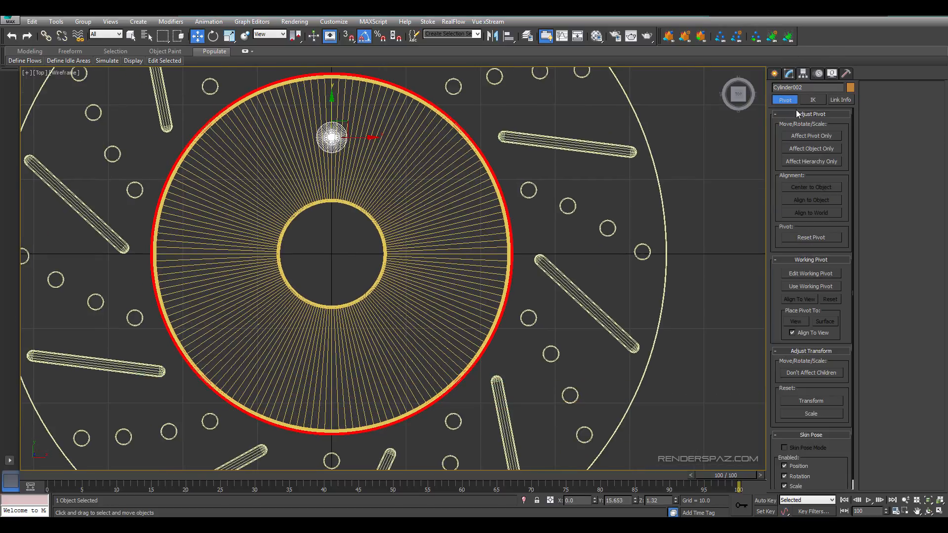
pyautogui.click(808, 137)
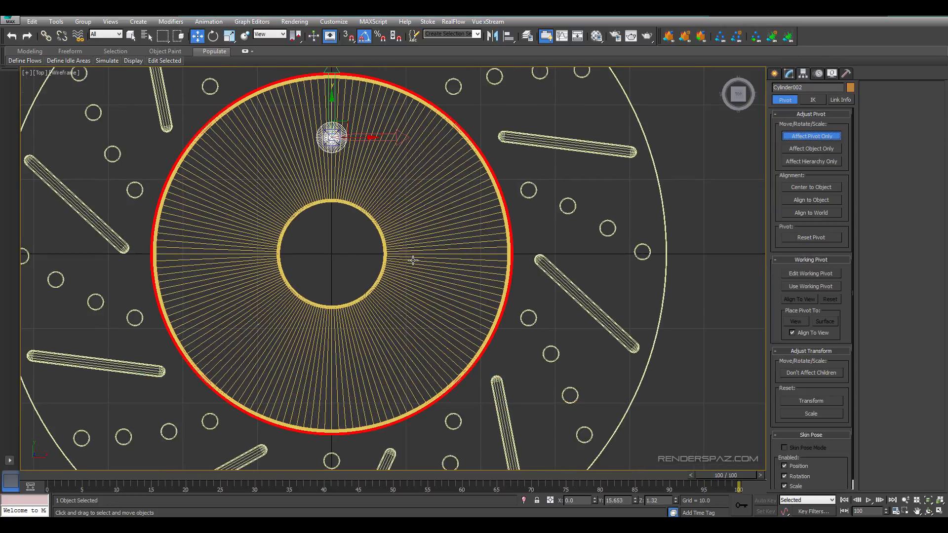
pyautogui.moveTo(407, 245); pyautogui.dragTo(410, 286, button='middle')
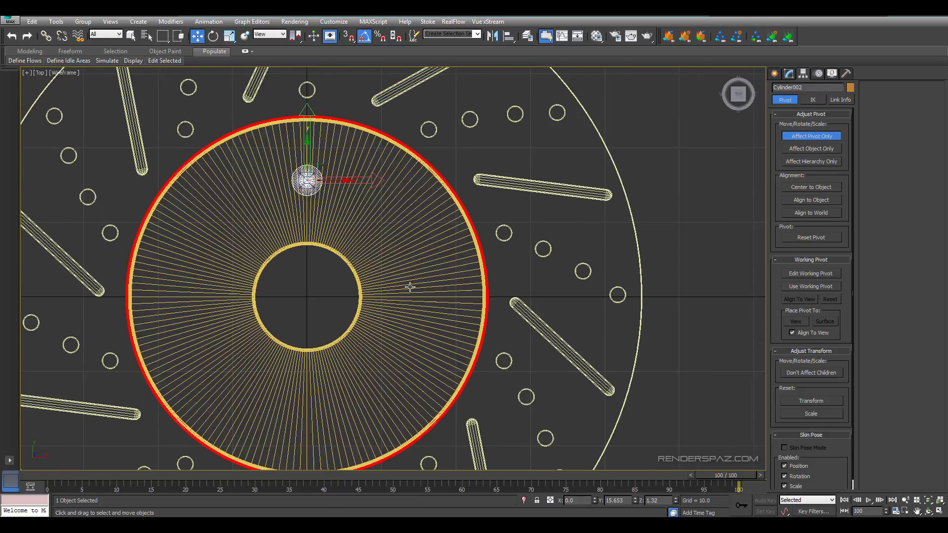
pyautogui.rightClick(635, 500)
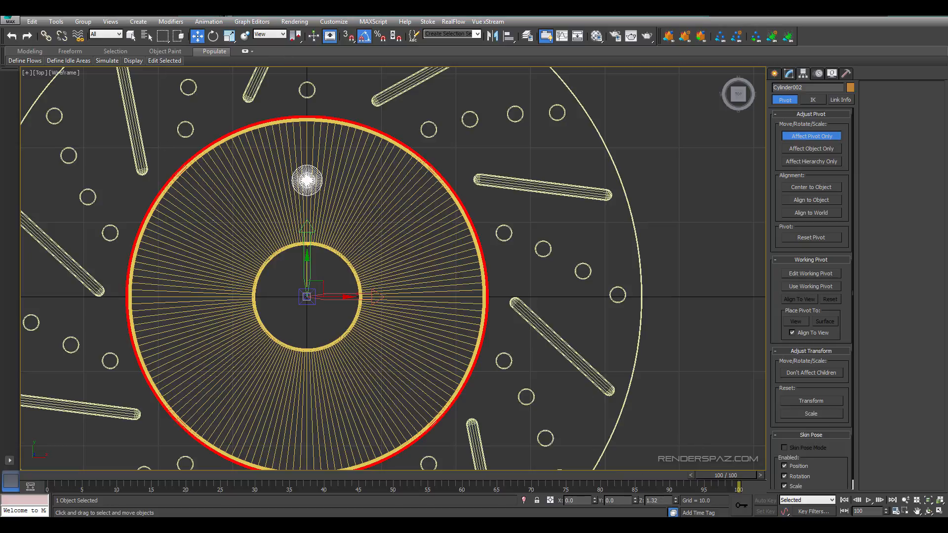
pyautogui.click(799, 137)
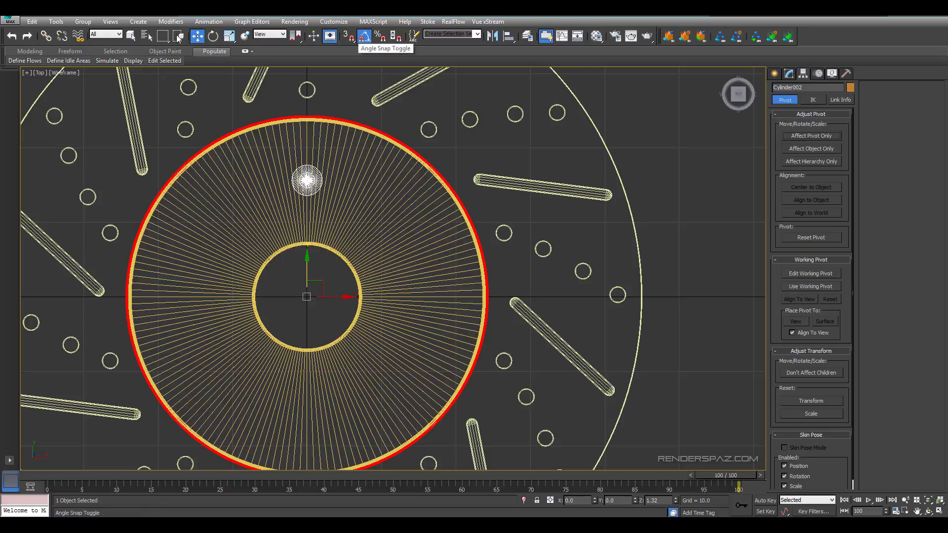
# - Rotate one copy of the cylinder around the disc's centre to a Z angle of -55 degrees
pyautogui.click(213, 36)
pyautogui.moveTo(319, 264); pyautogui.dragTo(328, 268, button='middle')
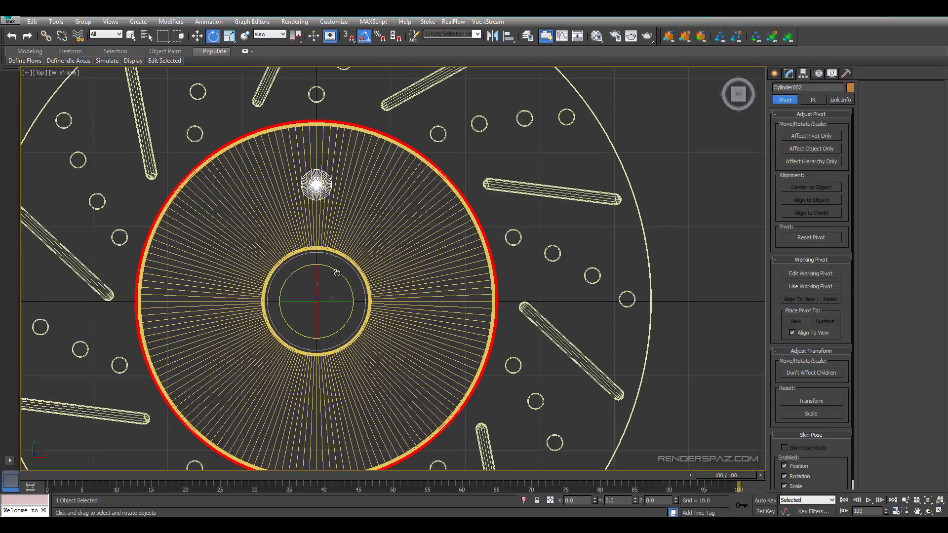
pyautogui.moveTo(336, 273)
pyautogui.keyDown('shift'); pyautogui.mouseDown()
pyautogui.moveTo(356, 295)
pyautogui.moveTo(365, 289)
pyautogui.mouseUp(); pyautogui.keyUp('shift')
pyautogui.click(473, 307)
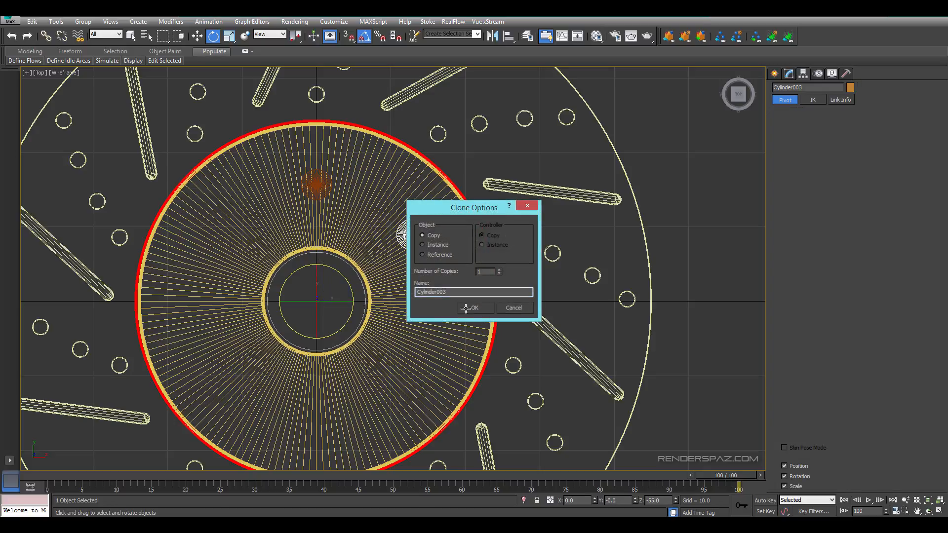
# - Rotate a further single copy of the cylinder around the disc's centre to a Z angle of -130 degrees
pyautogui.press('F3')
pyautogui.moveTo(350, 289)
pyautogui.keyDown('shift'); pyautogui.mouseDown()
pyautogui.moveTo(366, 321)
pyautogui.moveTo(377, 313)
pyautogui.mouseUp(); pyautogui.keyUp('shift')
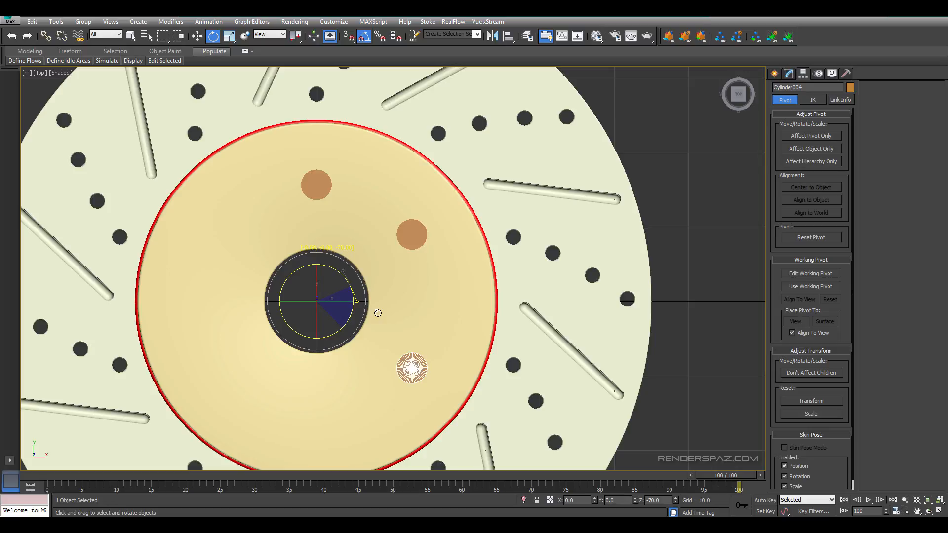
pyautogui.keyDown('shift'); pyautogui.moveTo(380, 315); pyautogui.dragTo(380, 315); pyautogui.keyUp('shift')
pyautogui.click(474, 308)
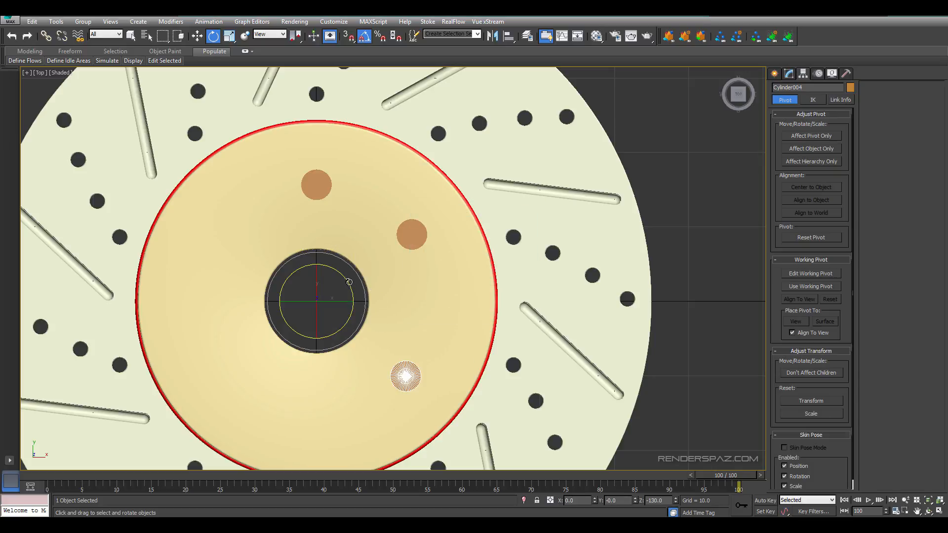
# - Rotate a fourth cylinder as a copy around the disc's centre to a Z angle of -180 degrees, opposite the first
pyautogui.keyDown('shift'); pyautogui.moveTo(349, 282); pyautogui.dragTo(367, 300); pyautogui.keyUp('shift')
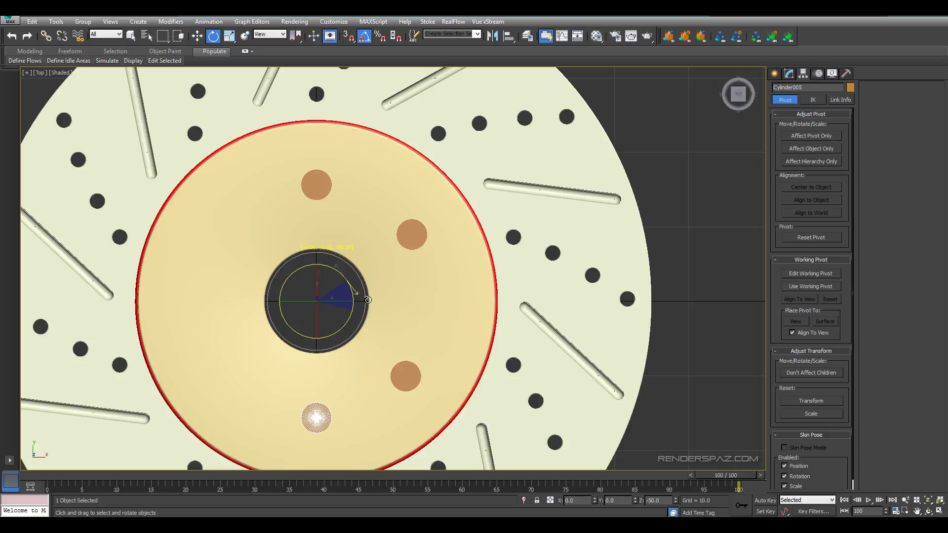
pyautogui.keyDown('shift'); pyautogui.moveTo(367, 300); pyautogui.dragTo(369, 310); pyautogui.keyUp('shift')
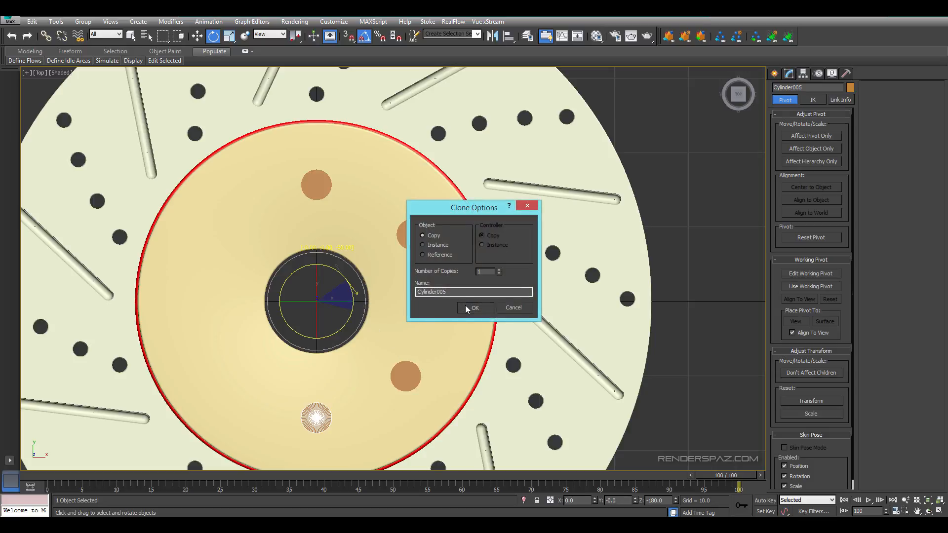
pyautogui.click(465, 305)
# - Rotate the third cylinder back around the disc's centre to -125 degrees so it mirrors the second one
pyautogui.press('F3')
pyautogui.press('F3')
pyautogui.moveTo(315, 257); pyautogui.dragTo(353, 171, button='middle')
pyautogui.scroll(-2, 353, 171)
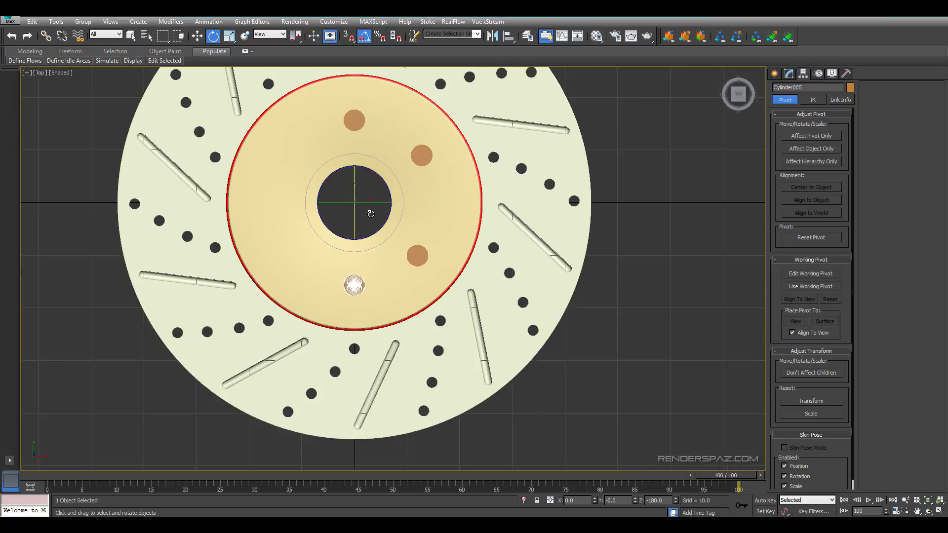
pyautogui.moveTo(337, 235); pyautogui.dragTo(345, 264, button='middle')
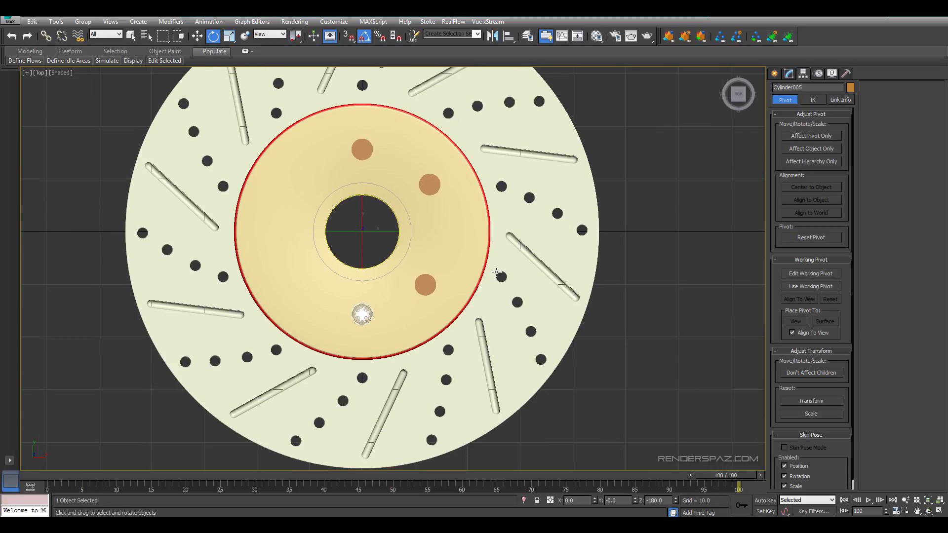
pyautogui.click(425, 280)
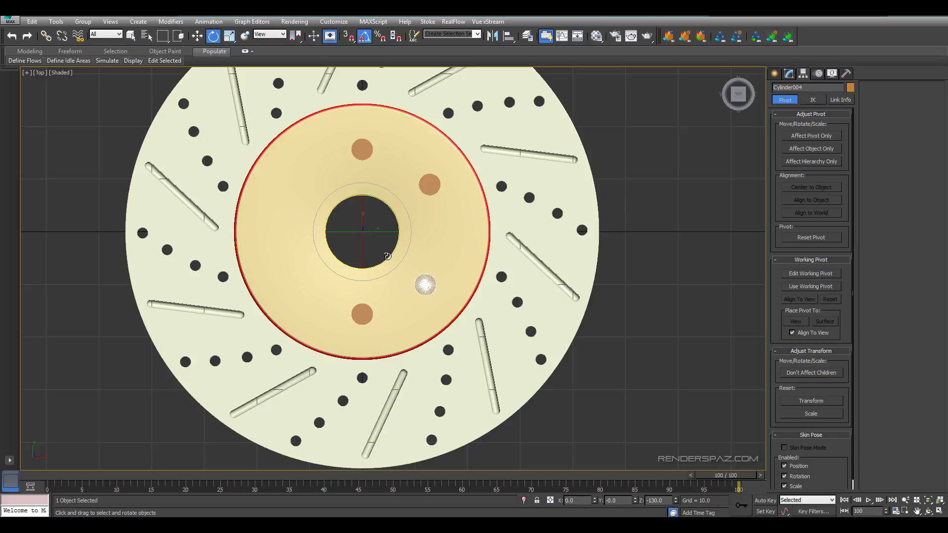
pyautogui.moveTo(387, 256); pyautogui.dragTo(390, 254)
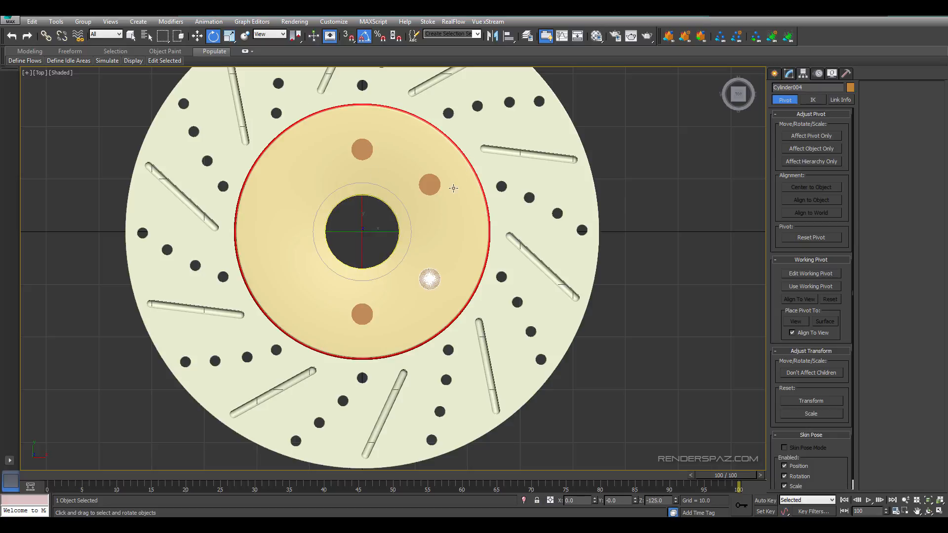
# - Examine the spacing of the four cylinders around the hub from above, selecting individual cylinders to compare them
pyautogui.click(423, 187)
pyautogui.click(366, 151)
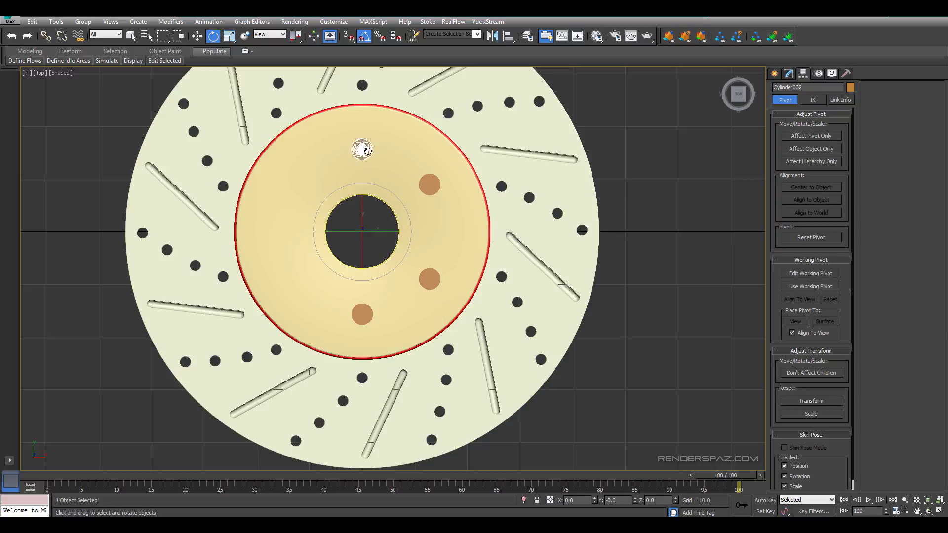
pyautogui.moveTo(422, 311); pyautogui.dragTo(482, 294, button='middle')
pyautogui.scroll(-2, 482, 294)
pyautogui.click(486, 267)
pyautogui.scroll(4, 464, 250)
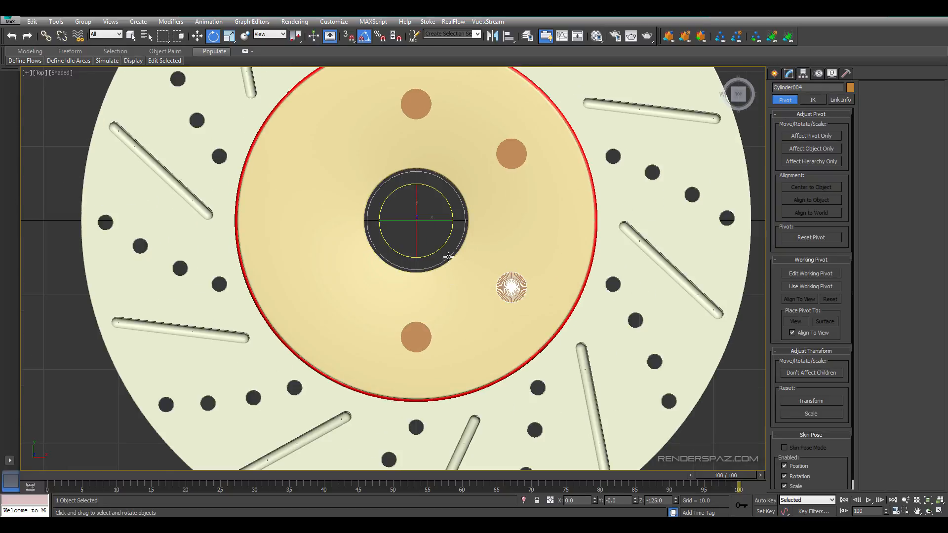
pyautogui.scroll(-4, 500, 287)
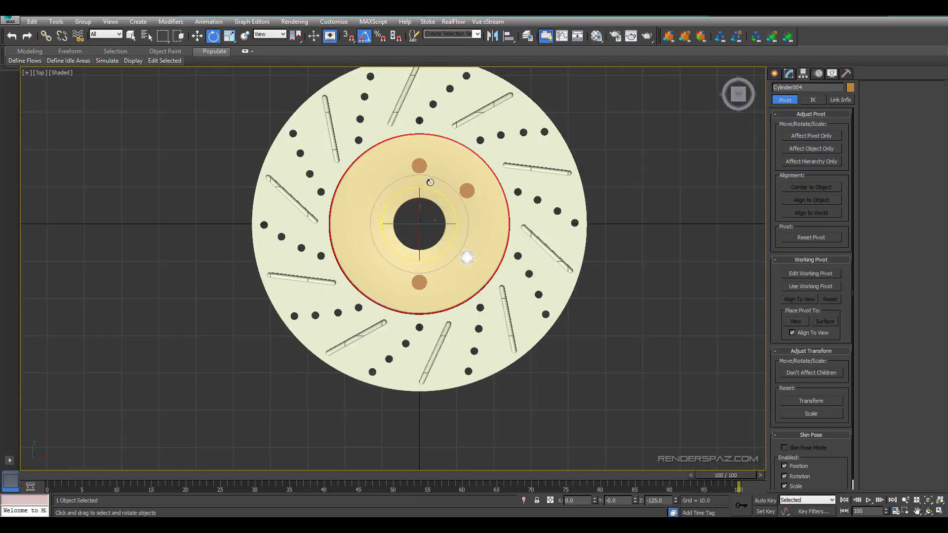
# - Rotate a single copy of the upper-right cylinder around the disc's centre to a Z angle of 55 degrees
pyautogui.scroll(2, 429, 182)
pyautogui.click(463, 190)
pyautogui.keyDown('ctrl'); pyautogui.click(476, 293); pyautogui.keyUp('ctrl')
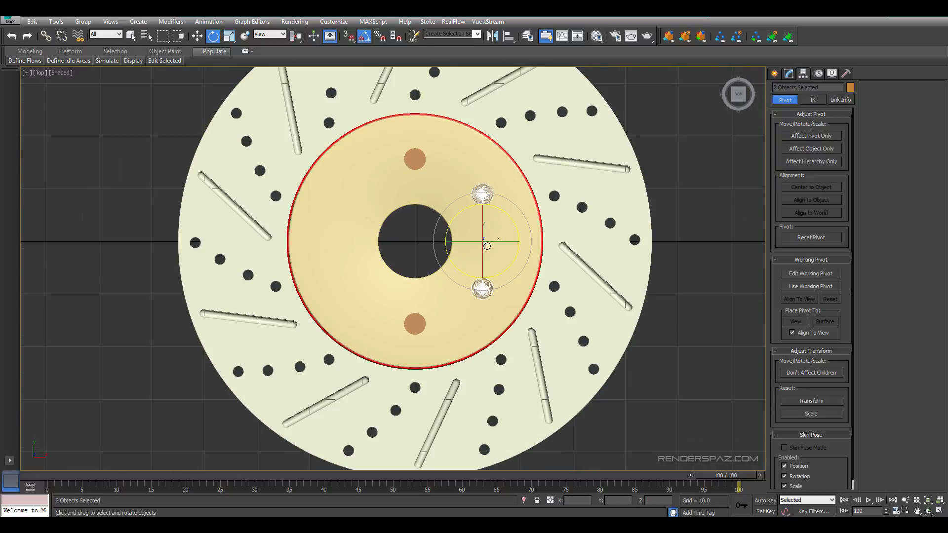
pyautogui.click(417, 244)
pyautogui.click(492, 188)
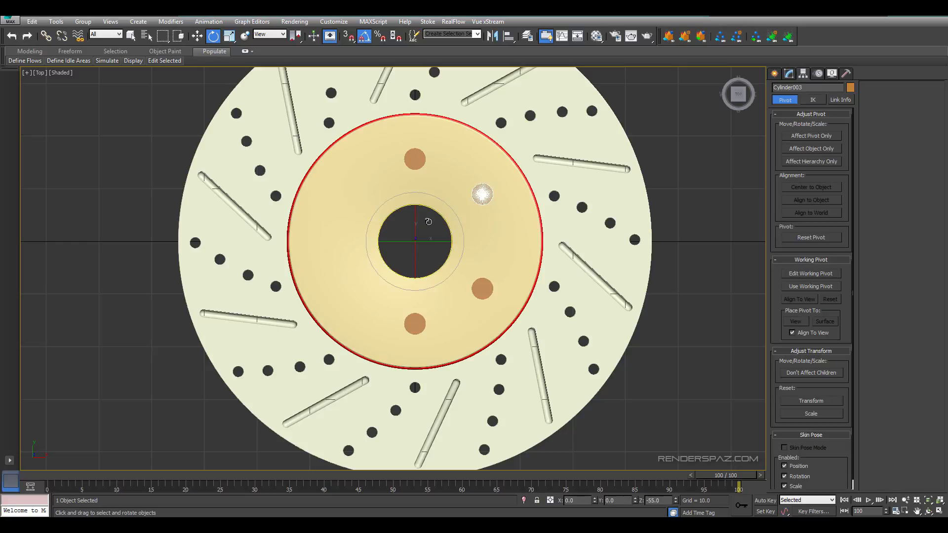
pyautogui.keyDown('shift'); pyautogui.moveTo(448, 226); pyautogui.dragTo(427, 169); pyautogui.keyUp('shift')
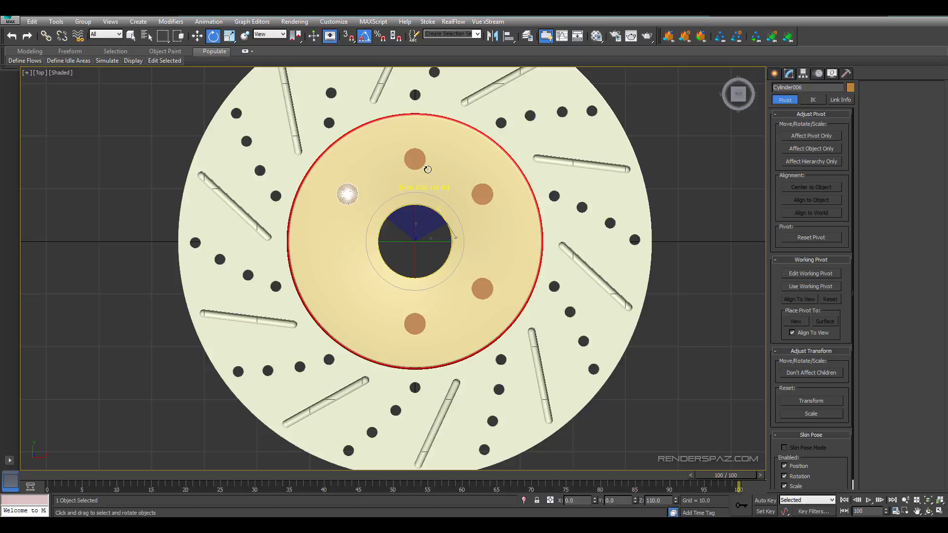
pyautogui.keyDown('shift'); pyautogui.moveTo(428, 169); pyautogui.dragTo(429, 172); pyautogui.keyUp('shift')
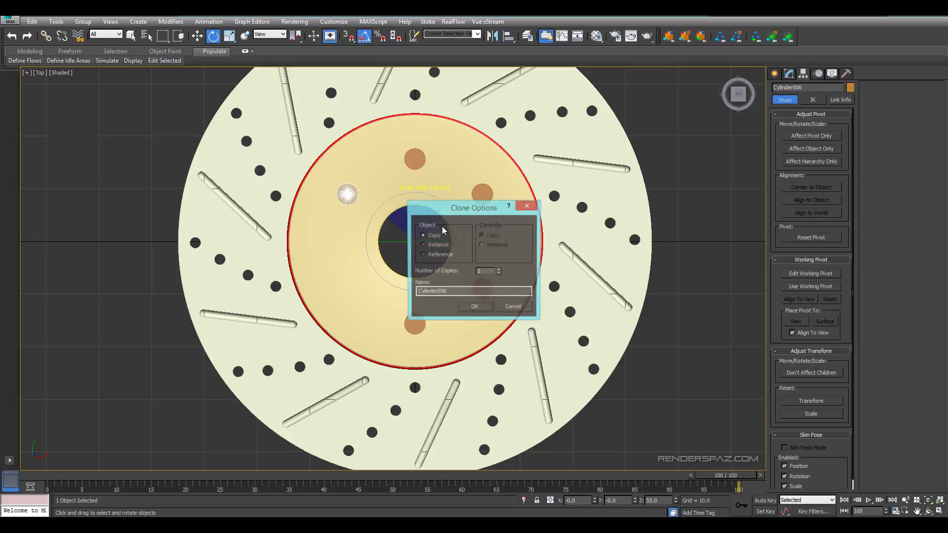
pyautogui.click(465, 309)
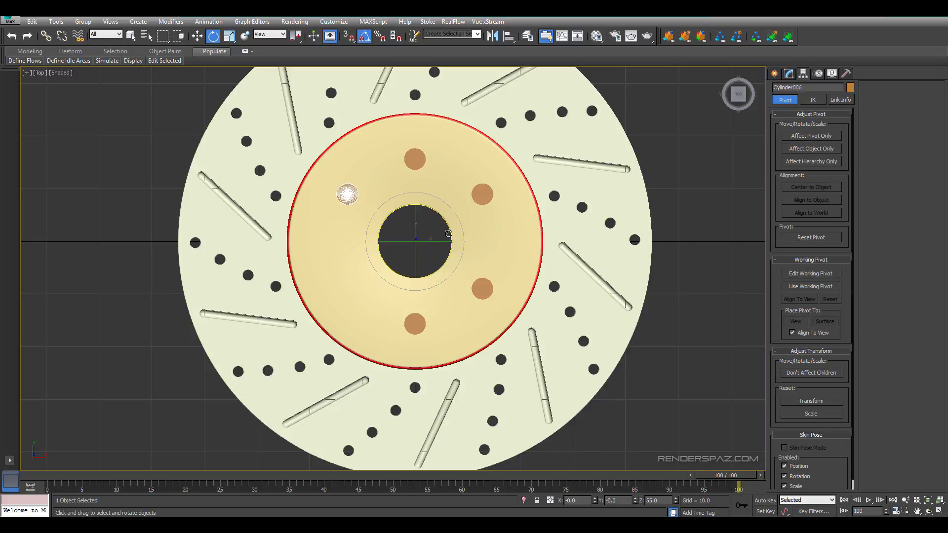
# - Rotate a single copy of the upper-left cylinder around the disc's centre to a Z angle of 130 degrees
pyautogui.moveTo(450, 232); pyautogui.dragTo(450, 185)
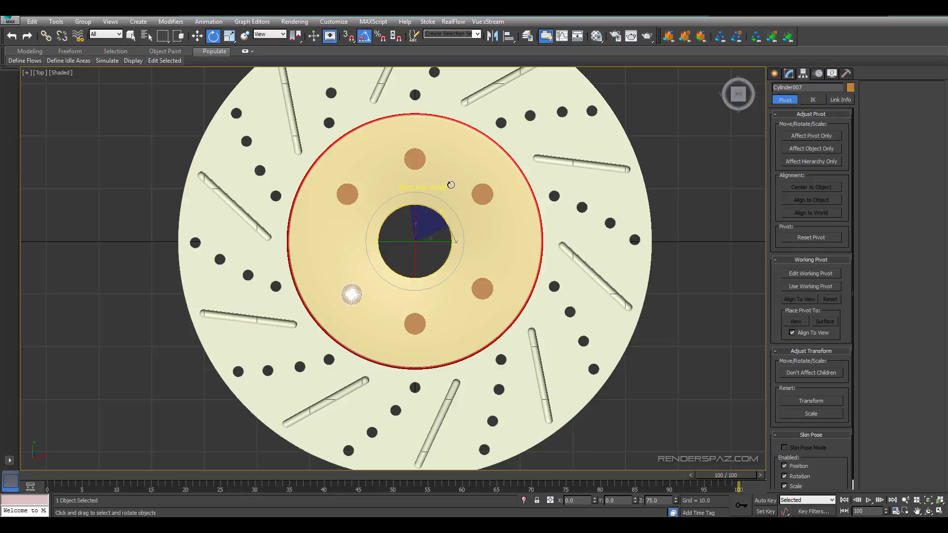
pyautogui.keyDown('shift'); pyautogui.moveTo(451, 184); pyautogui.dragTo(454, 257); pyautogui.keyUp('shift')
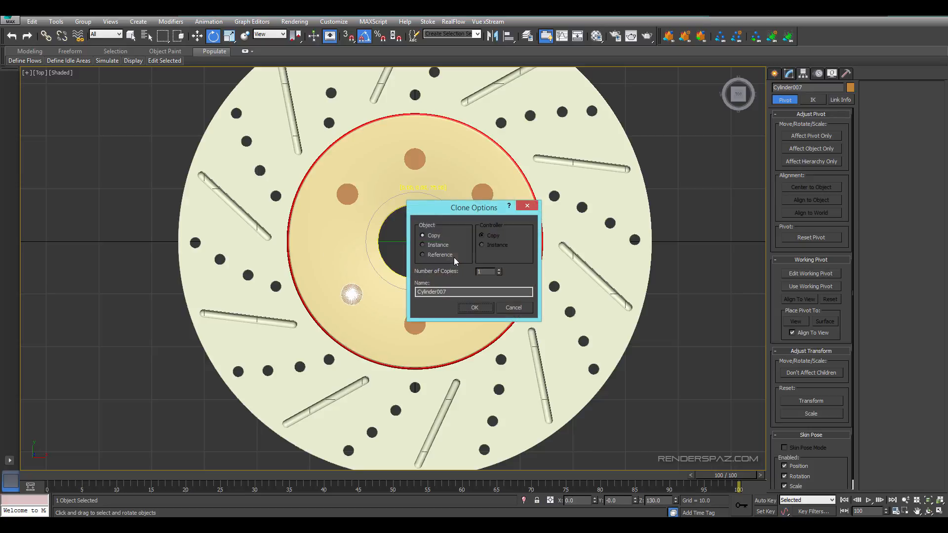
pyautogui.click(475, 308)
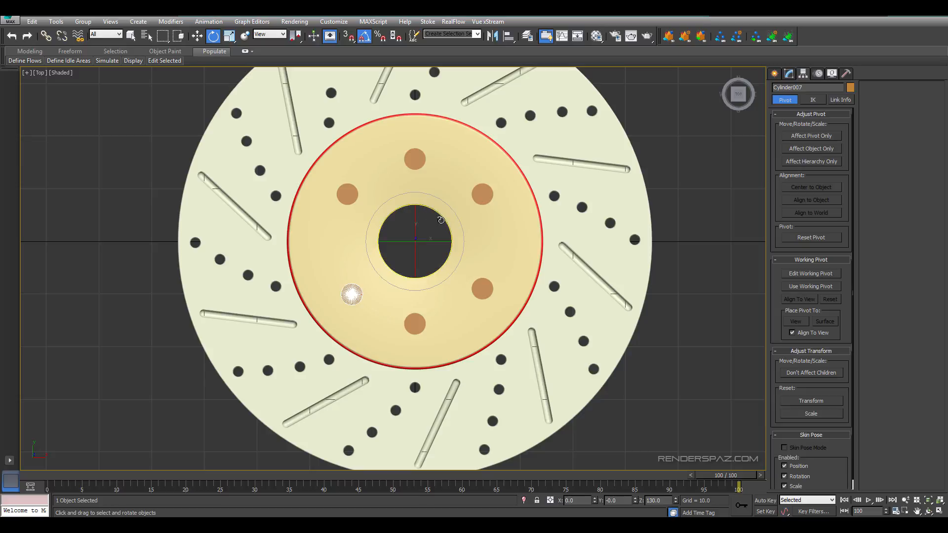
# - Rotate the lower-left and lower-right cylinders to Z angles of 115 and -115 degrees, and the upper-right one slightly clockwise around the centre
pyautogui.moveTo(444, 217); pyautogui.dragTo(453, 226)
pyautogui.click(482, 292)
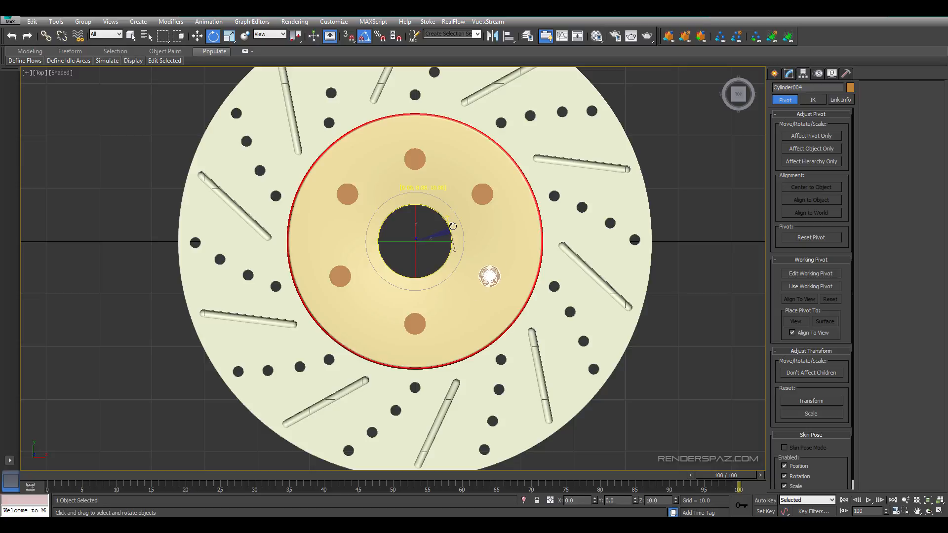
pyautogui.click(474, 194)
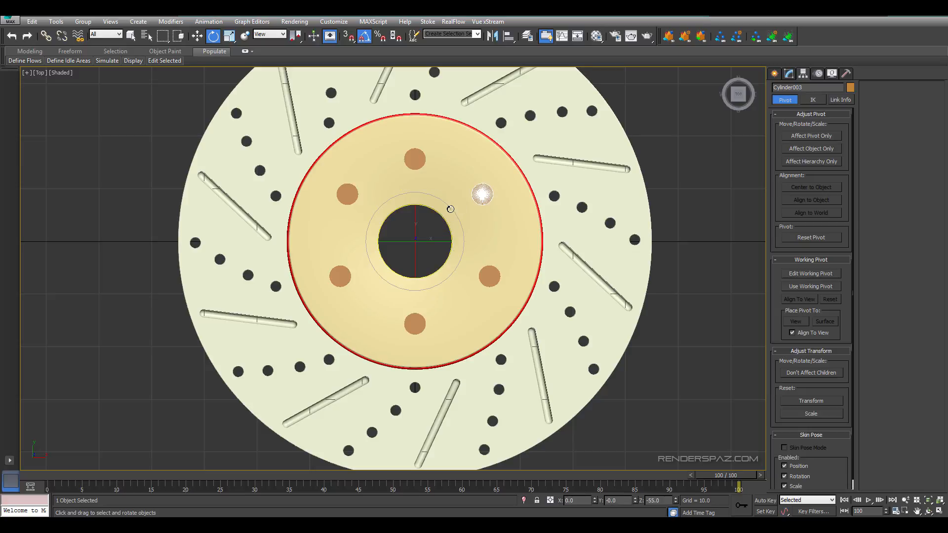
pyautogui.moveTo(443, 213); pyautogui.dragTo(441, 215)
pyautogui.click(335, 230)
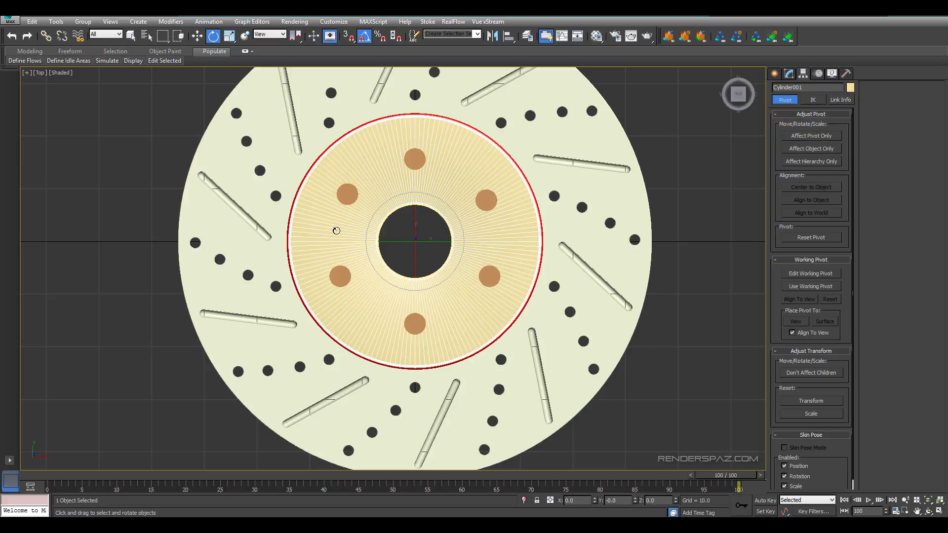
pyautogui.click(413, 159)
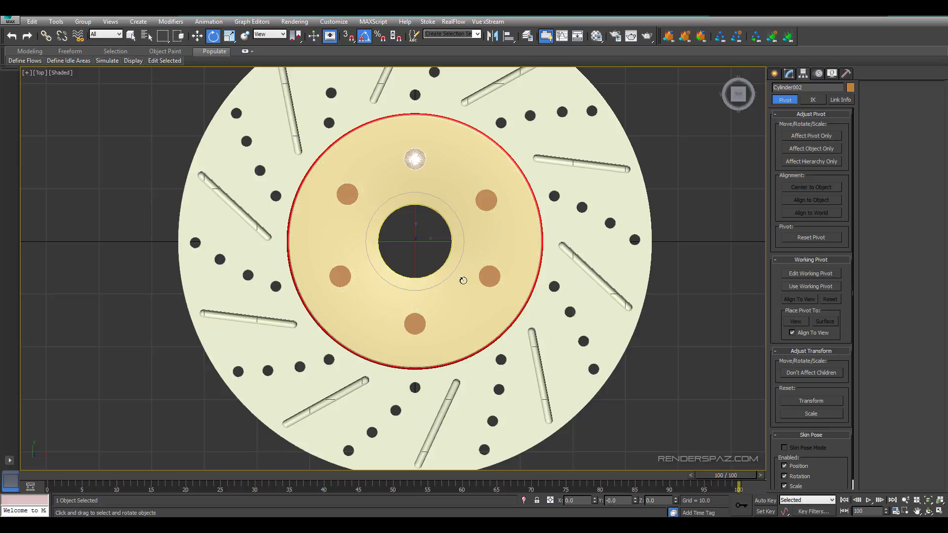
pyautogui.click(657, 170)
pyautogui.moveTo(381, 310); pyautogui.dragTo(478, 257, button='middle')
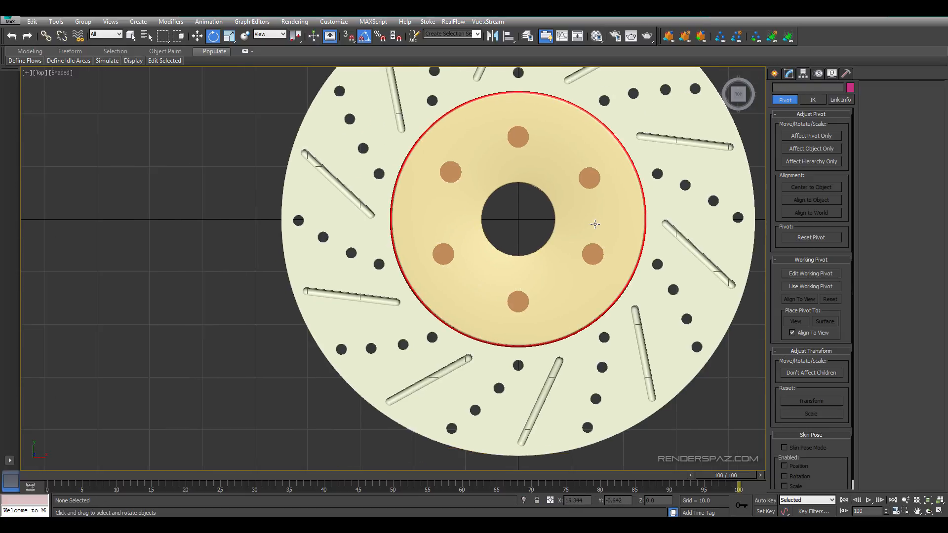
# - Rotate the lower-left cylinder to a Z angle of 120 degrees and the lower-right one by -5 degrees to mirror it
pyautogui.click(443, 255)
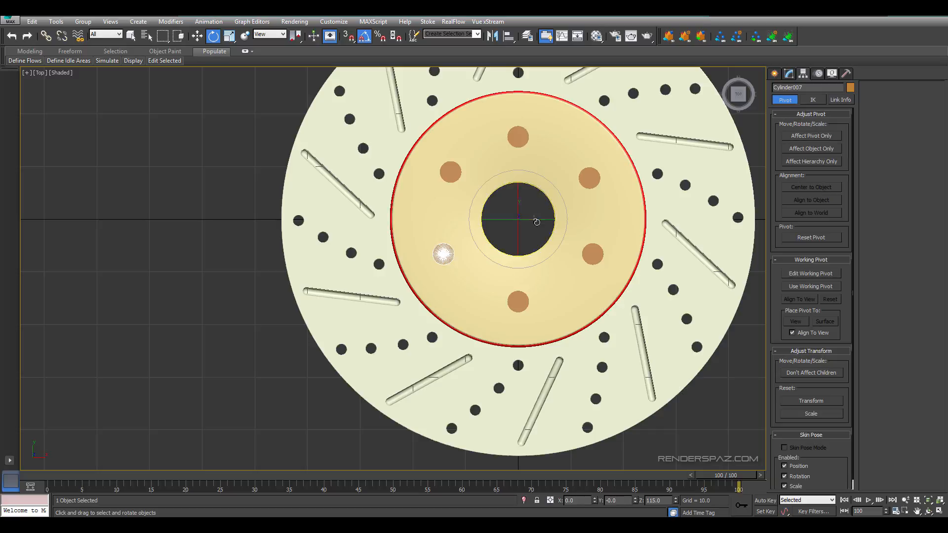
pyautogui.click(595, 251)
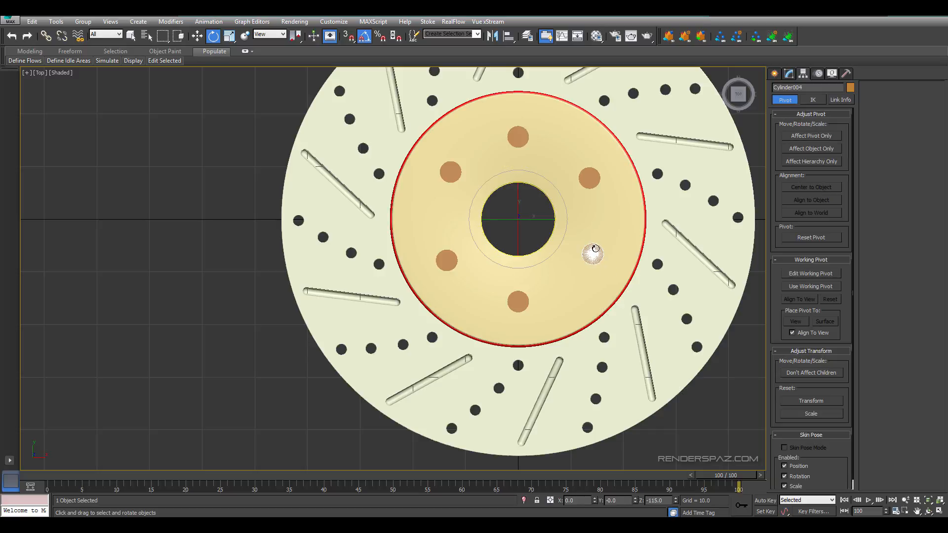
pyautogui.moveTo(546, 221); pyautogui.dragTo(550, 234)
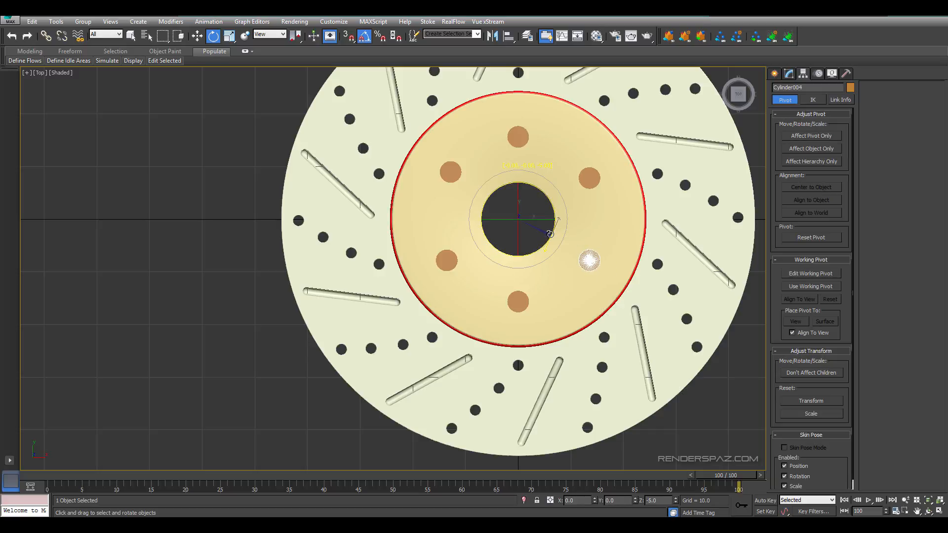
pyautogui.click(387, 234)
pyautogui.click(181, 213)
pyautogui.scroll(-3, 193, 225)
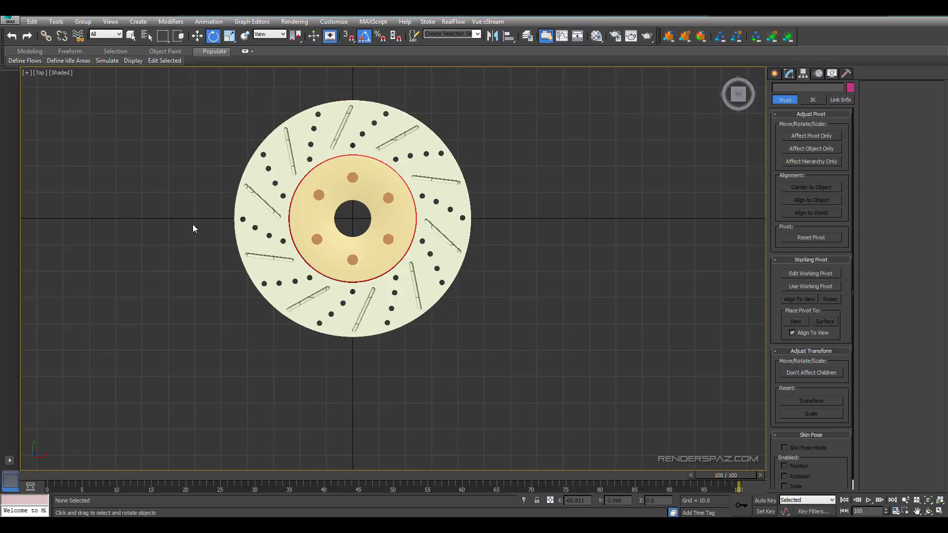
# - Examine the placement of the six cylinders on the hub in a close perspective view
pyautogui.press('p')
pyautogui.keyDown('alt'); pyautogui.moveTo(567, 276); pyautogui.dragTo(507, 196, button='middle'); pyautogui.keyUp('alt')
pyautogui.scroll(-3, 507, 197)
pyautogui.moveTo(269, 247); pyautogui.dragTo(491, 251, button='middle')
pyautogui.scroll(3, 491, 251)
pyautogui.keyDown('alt'); pyautogui.moveTo(592, 283); pyautogui.dragTo(462, 274, button='middle'); pyautogui.keyUp('alt')
pyautogui.scroll(4, 440, 307)
pyautogui.click(360, 286)
pyautogui.moveTo(360, 285); pyautogui.dragTo(360, 291)
pyautogui.hotkey('ctrl', 'z')
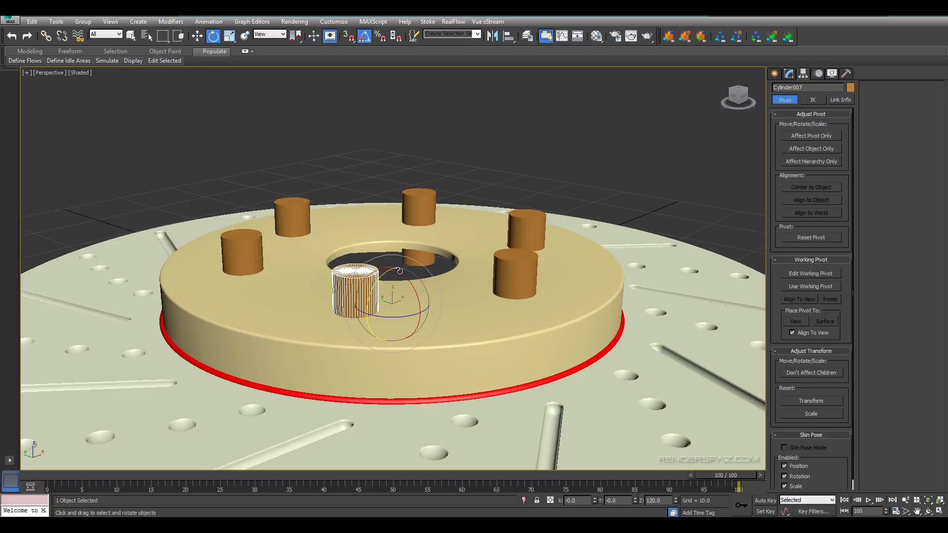
# - Convert the front cylinder above the hub to an Editable Poly
pyautogui.moveTo(399, 251); pyautogui.dragTo(407, 231, button='middle')
pyautogui.scroll(-3, 407, 231)
pyautogui.click(397, 286)
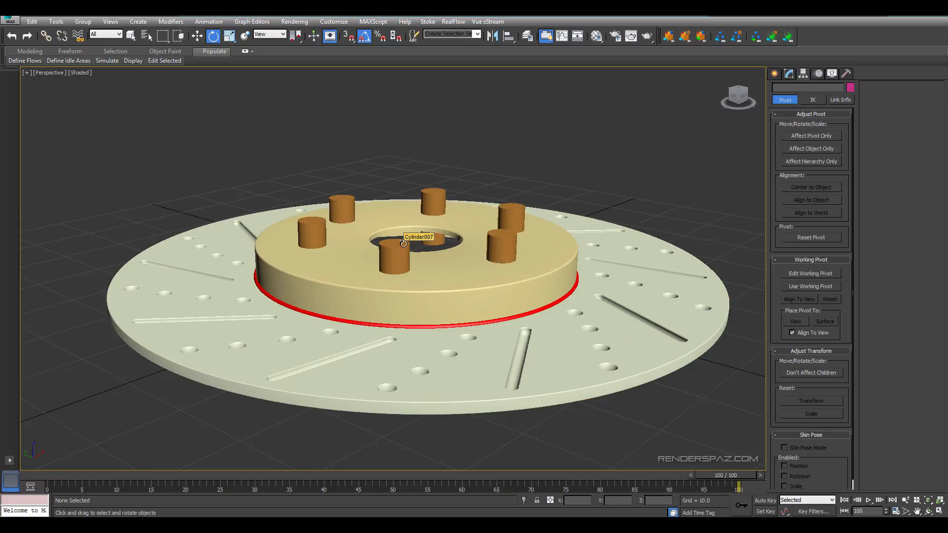
pyautogui.scroll(-1, 397, 287)
pyautogui.click(396, 287)
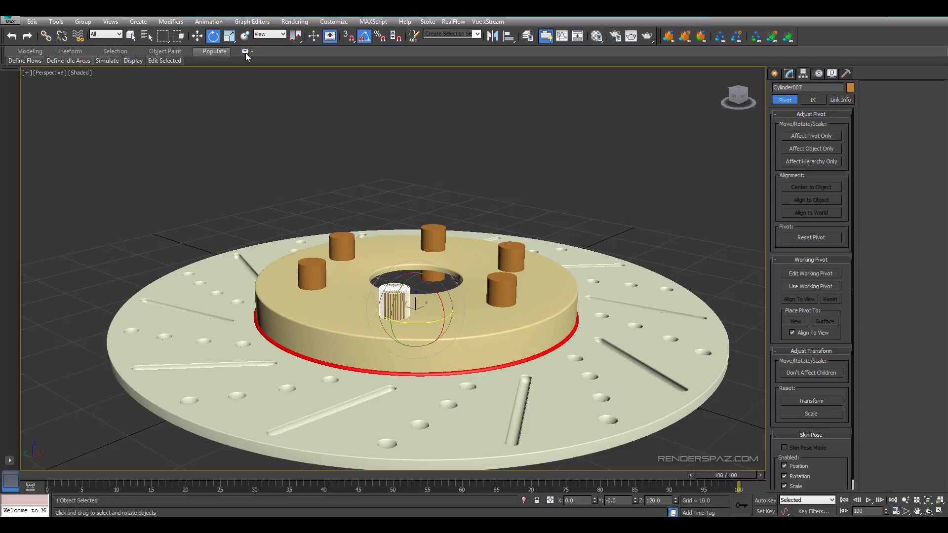
pyautogui.click(197, 38)
pyautogui.rightClick(399, 220)
pyautogui.moveTo(444, 314)
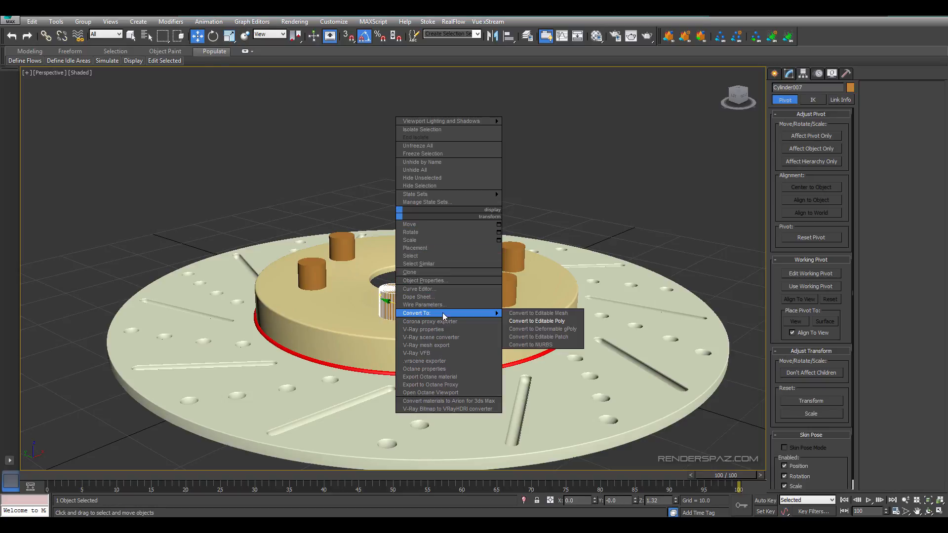
pyautogui.click(521, 321)
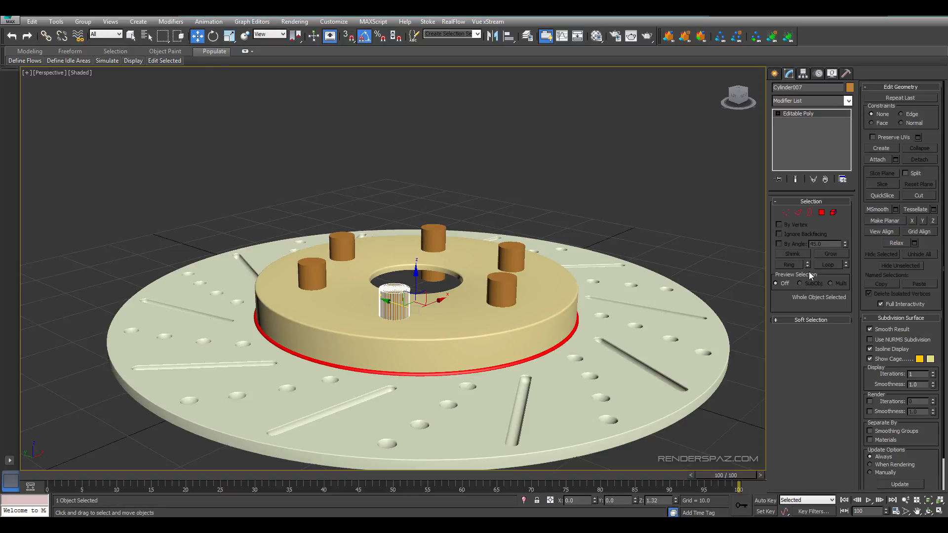
# - Attach the other five cylinders around the hub to the converted cylinder so they form one cutter object
pyautogui.click(878, 159)
pyautogui.click(312, 274)
pyautogui.click(341, 245)
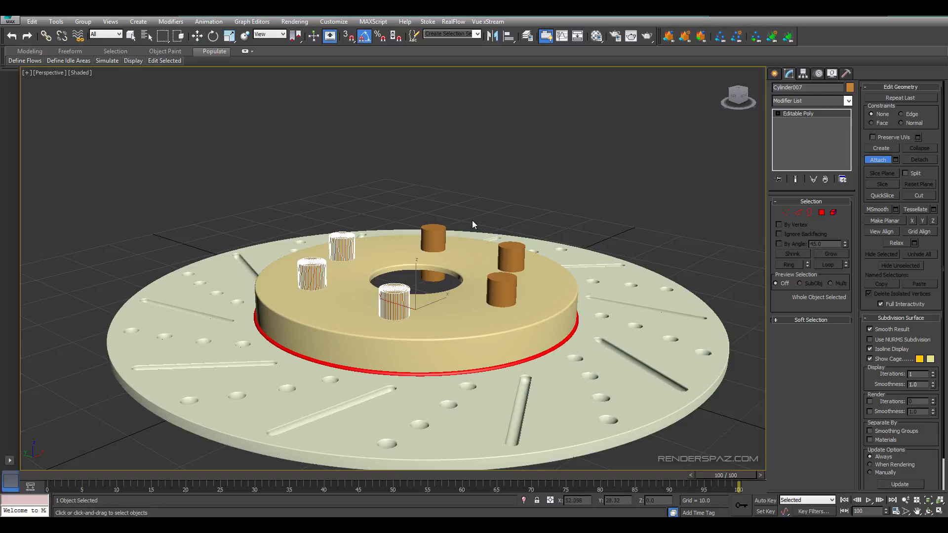
pyautogui.click(442, 238)
pyautogui.click(512, 257)
pyautogui.click(501, 288)
pyautogui.keyDown('alt'); pyautogui.moveTo(502, 289); pyautogui.dragTo(481, 228, button='middle'); pyautogui.keyUp('alt')
pyautogui.press('w')
pyautogui.press('t')
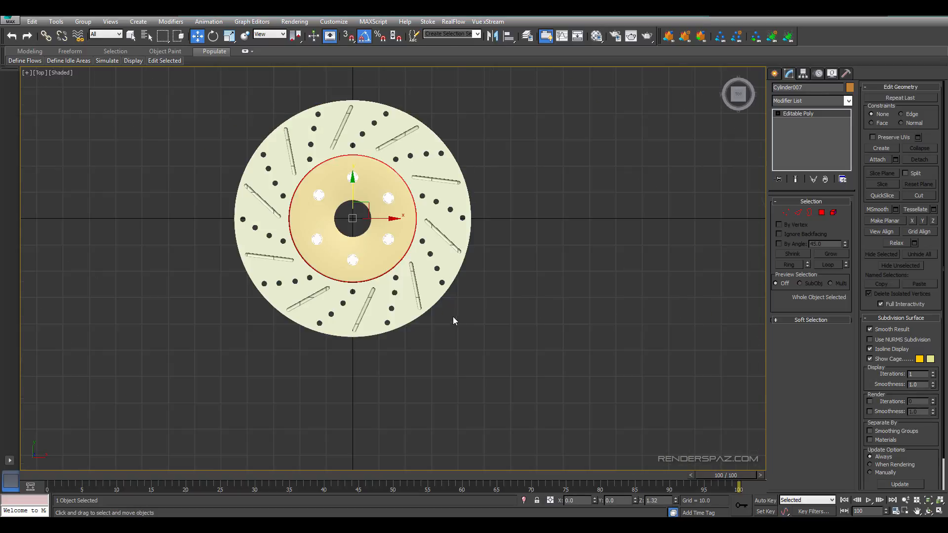
# - Subtract the combined cylinders from the hub with ProBoolean to cut the six bolt holes
pyautogui.press('p')
pyautogui.keyDown('alt'); pyautogui.moveTo(416, 288); pyautogui.dragTo(395, 237, button='middle'); pyautogui.keyUp('alt')
pyautogui.scroll(5, 390, 232)
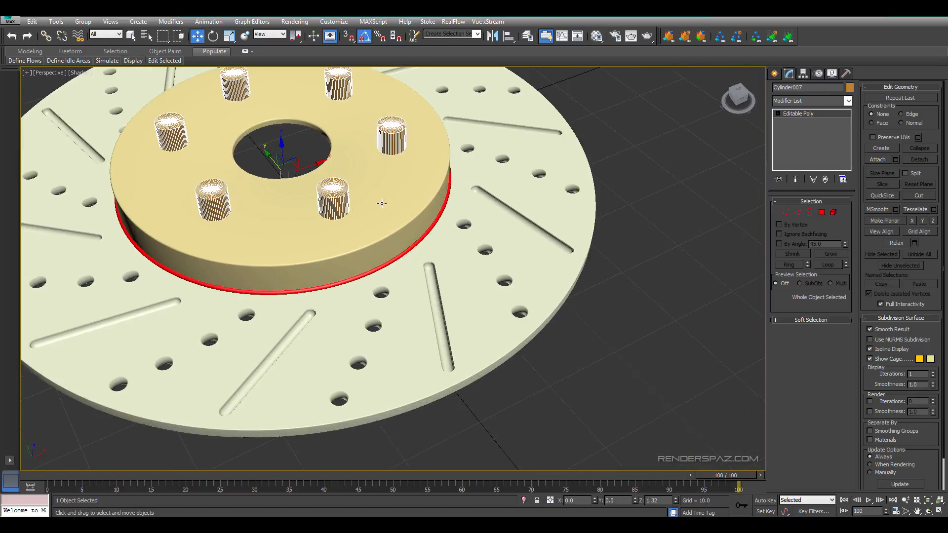
pyautogui.click(381, 203)
pyautogui.keyDown('alt'); pyautogui.moveTo(381, 203); pyautogui.dragTo(551, 243, button='middle'); pyautogui.keyUp('alt')
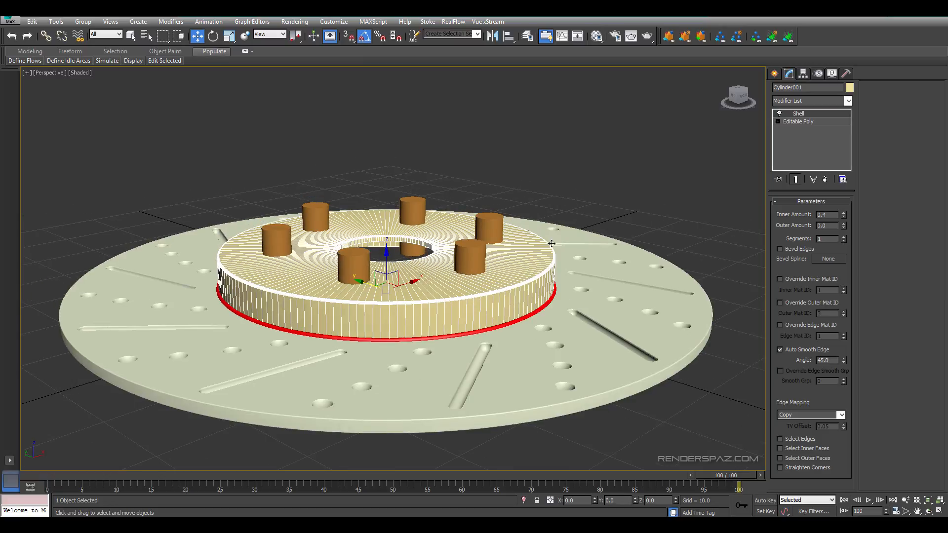
pyautogui.click(801, 101)
pyautogui.click(775, 74)
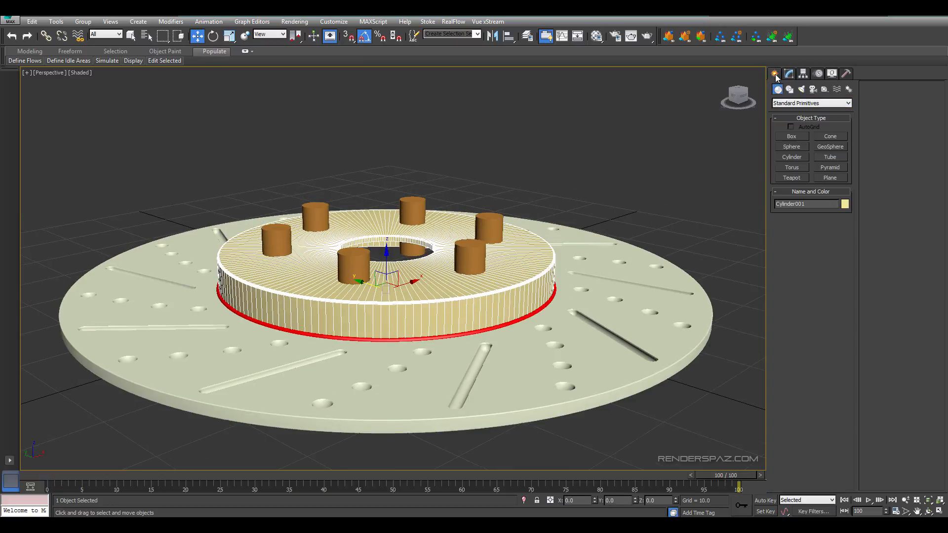
pyautogui.click(780, 104)
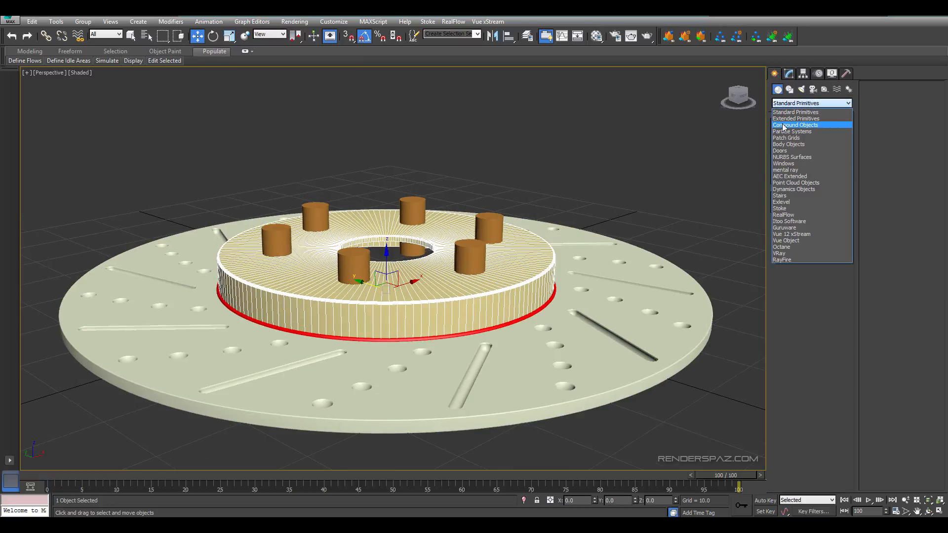
pyautogui.click(783, 120)
pyautogui.click(791, 188)
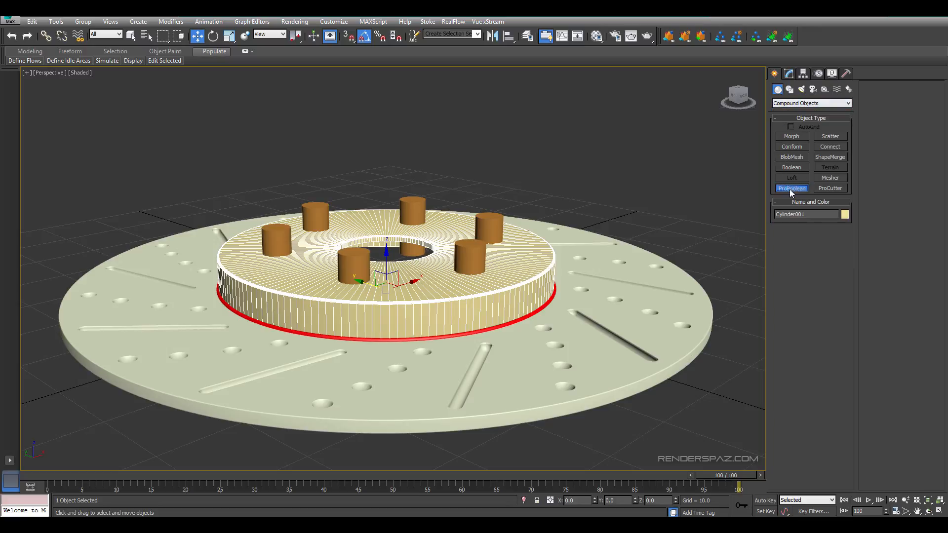
pyautogui.click(810, 241)
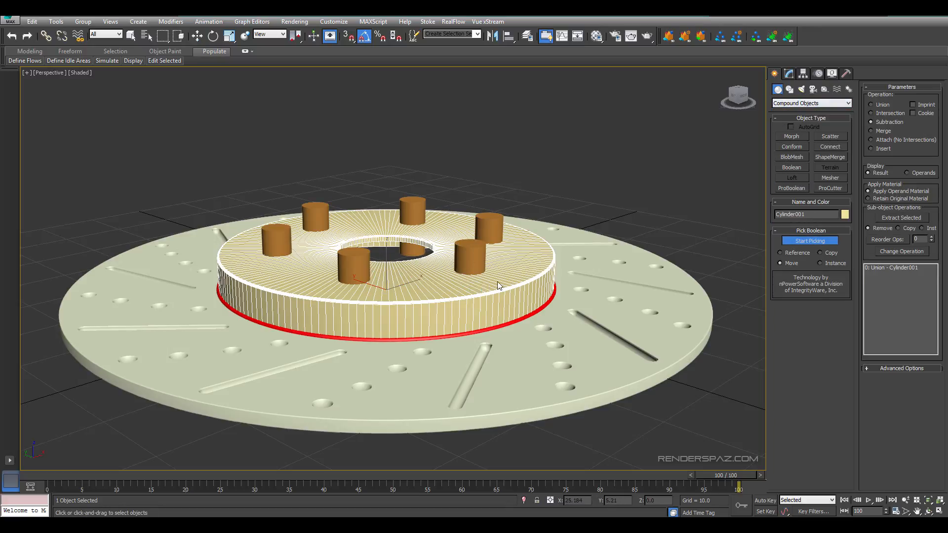
pyautogui.click(471, 250)
pyautogui.press('w')
pyautogui.click(635, 168)
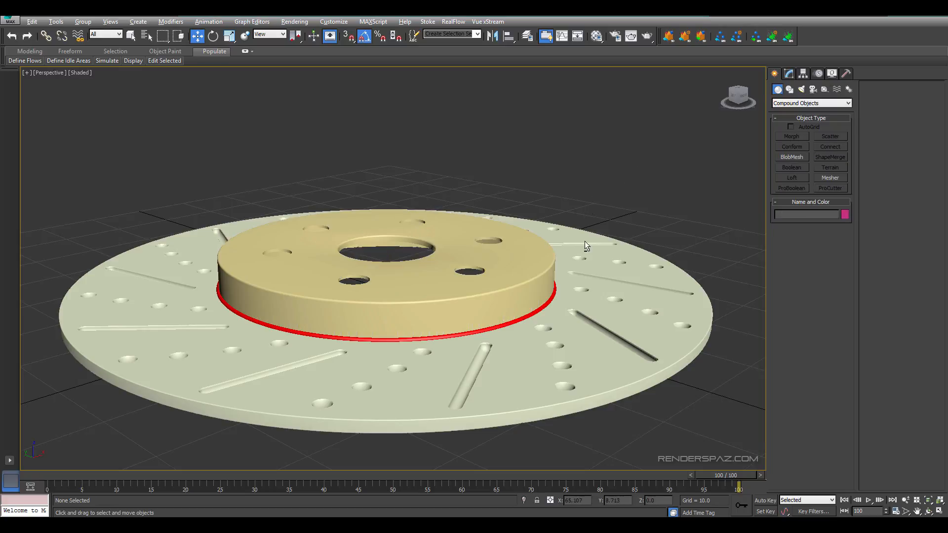
# - Add an Edit Mesh modifier to the hub with the six bolt holes
pyautogui.keyDown('alt'); pyautogui.moveTo(585, 241); pyautogui.dragTo(550, 207, button='middle'); pyautogui.keyUp('alt')
pyautogui.scroll(4, 492, 241)
pyautogui.scroll(-5, 492, 241)
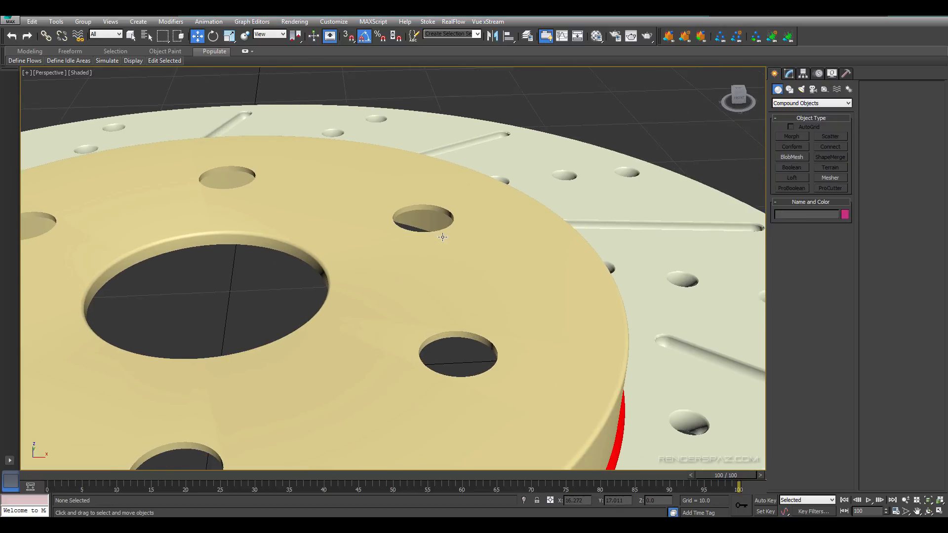
pyautogui.click(458, 275)
pyautogui.scroll(2, 512, 263)
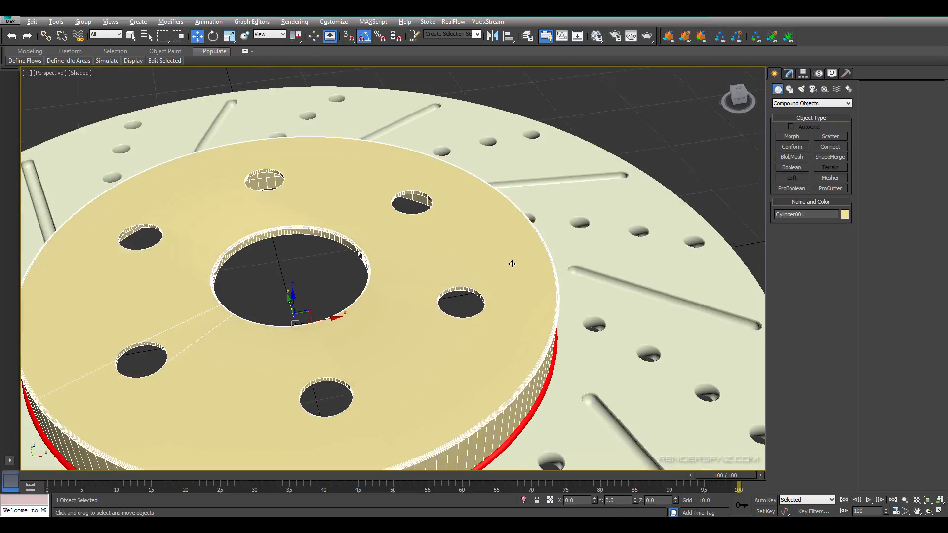
pyautogui.click(789, 73)
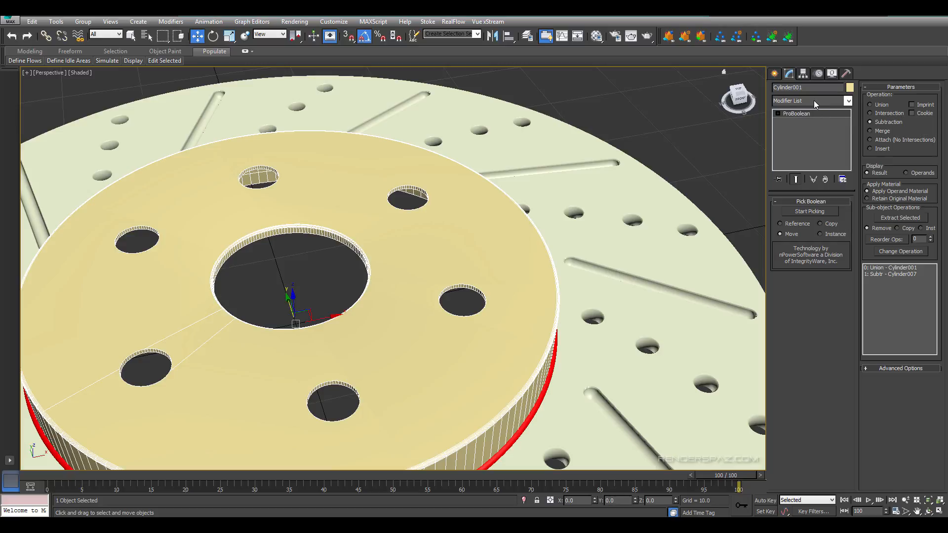
pyautogui.click(813, 100)
pyautogui.press('e')
pyautogui.press('e')
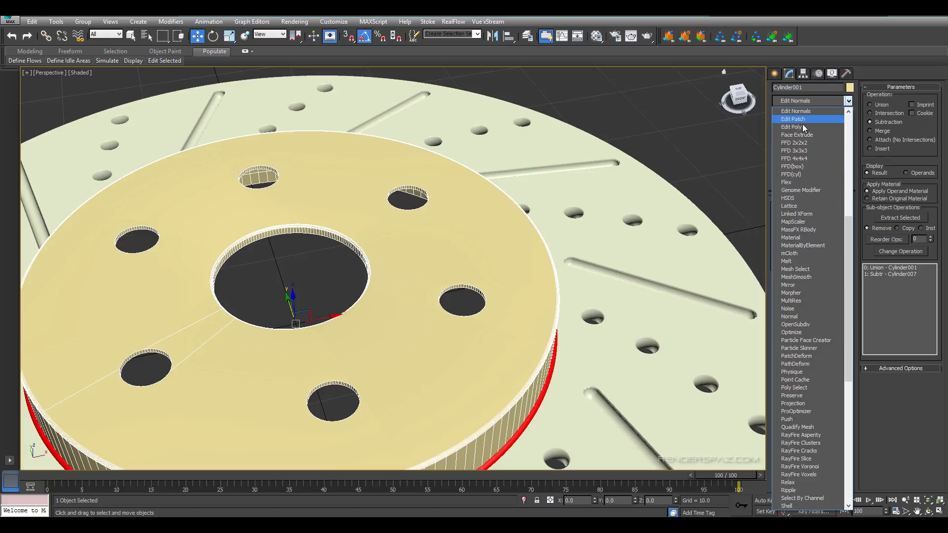
pyautogui.press('e')
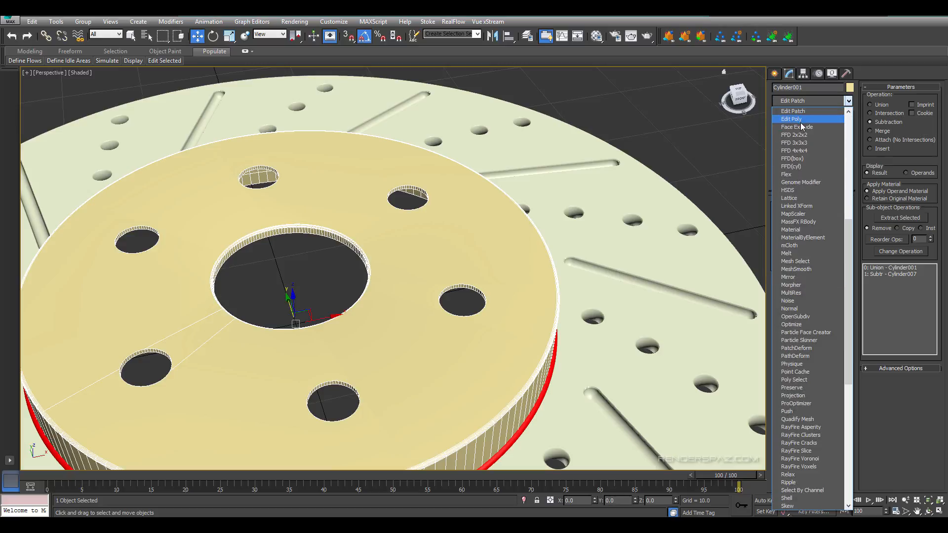
pyautogui.scroll(1, 800, 121)
pyautogui.click(799, 110)
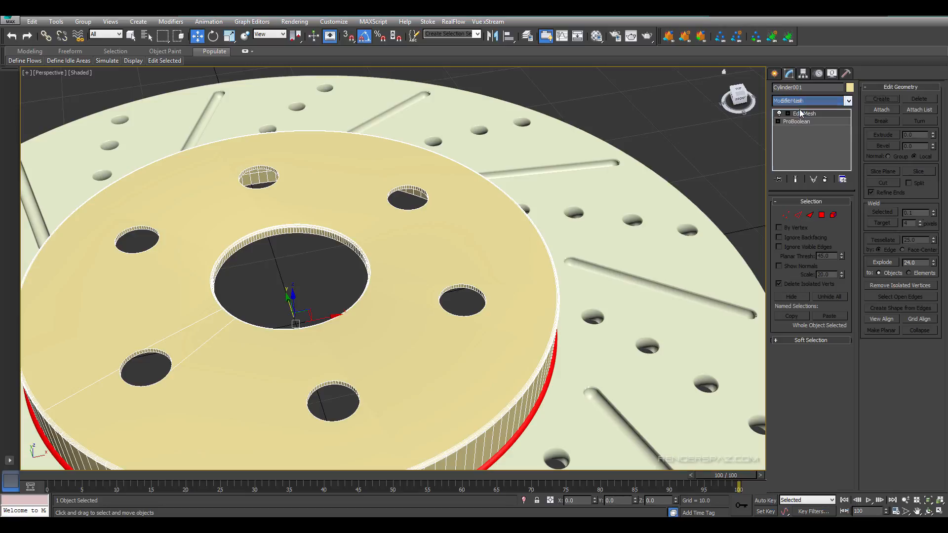
# - Bevel the preselected inner wall faces of the six bolt holes inward to chamfer their rims
pyautogui.click(821, 214)
pyautogui.scroll(5, 444, 267)
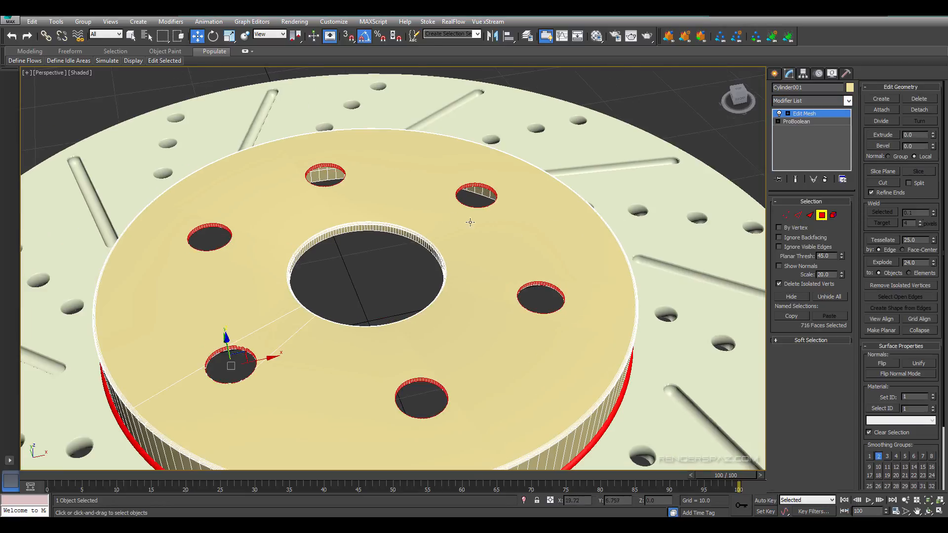
pyautogui.scroll(3, 443, 268)
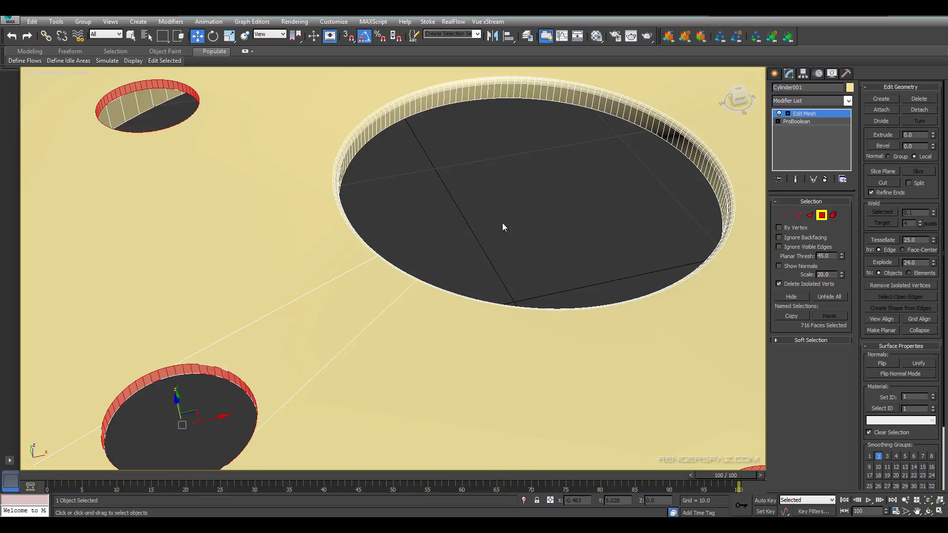
pyautogui.moveTo(452, 261); pyautogui.dragTo(499, 221, button='middle')
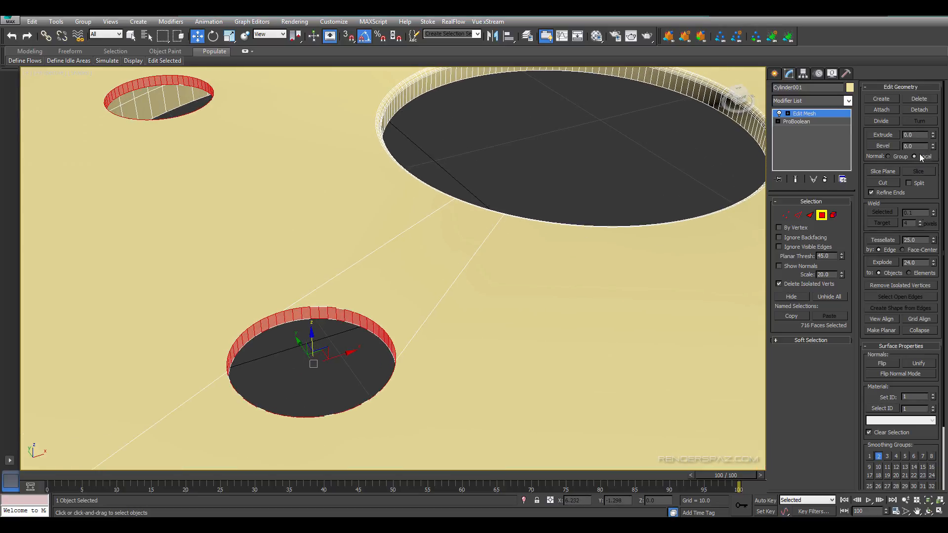
pyautogui.click(892, 146)
pyautogui.moveTo(336, 309); pyautogui.dragTo(336, 310)
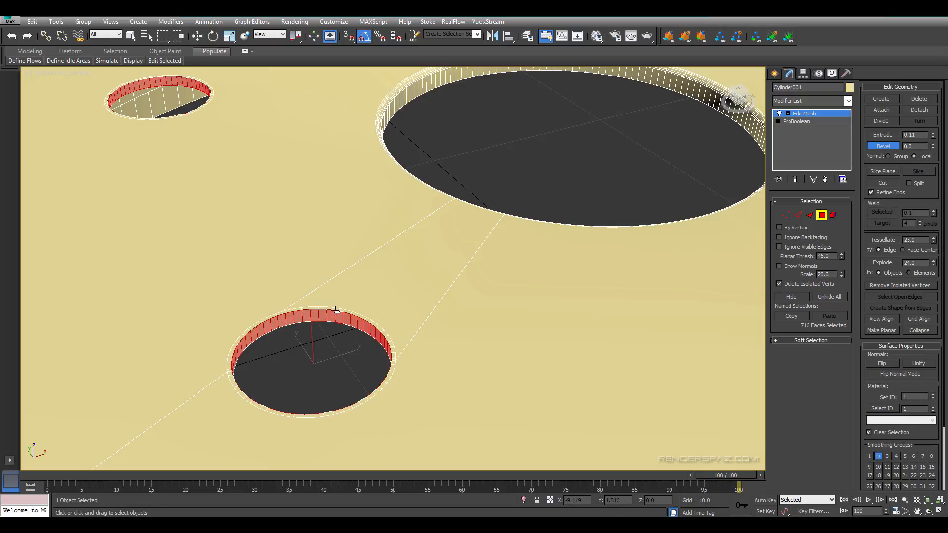
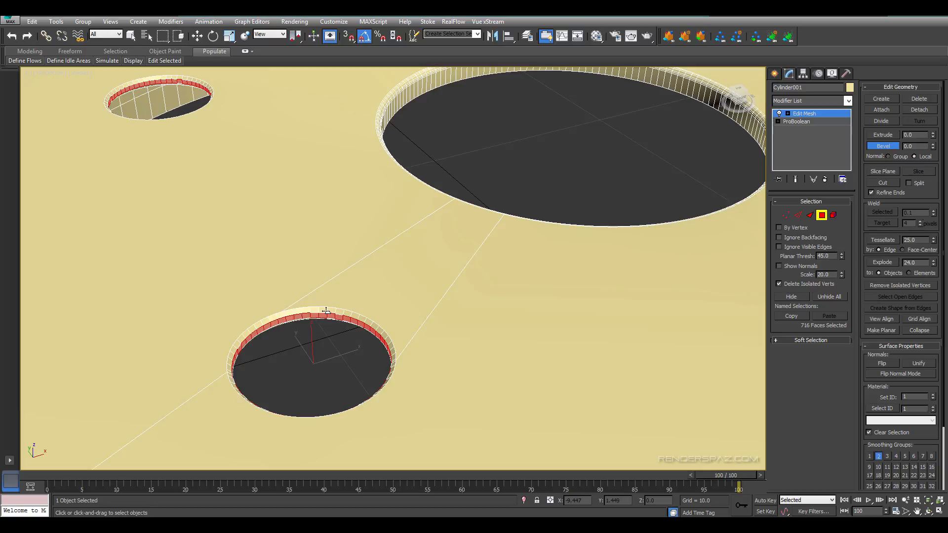
pyautogui.press('w')
pyautogui.scroll(-8, 410, 296)
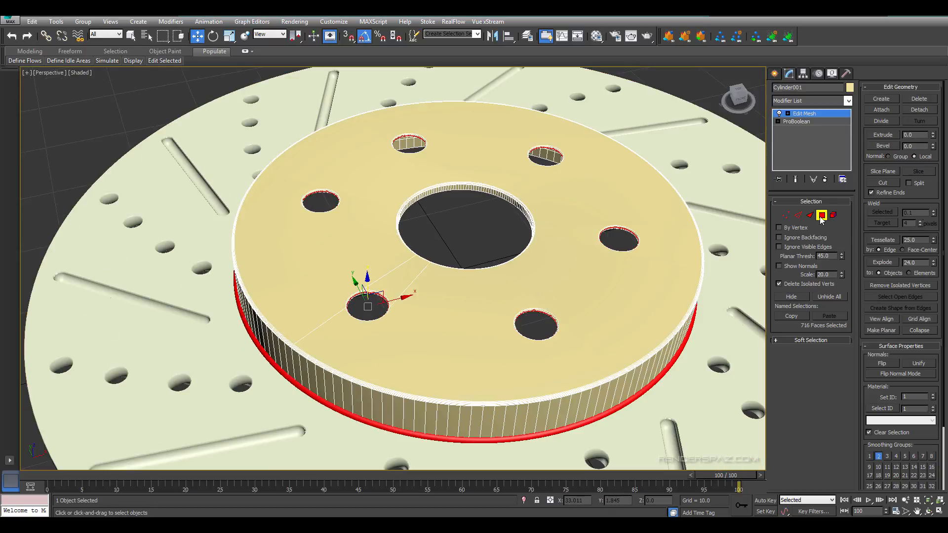
# - Select all polygons of the hub and assign them to smoothing group 3
pyautogui.click(821, 216)
pyautogui.keyDown('alt'); pyautogui.moveTo(624, 228); pyautogui.dragTo(615, 244, button='middle'); pyautogui.keyUp('alt')
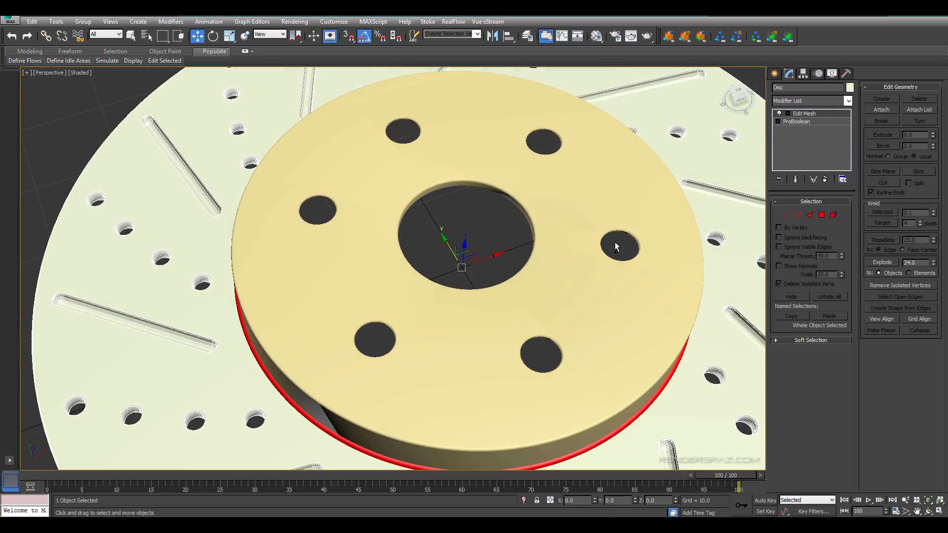
pyautogui.click(661, 237)
pyautogui.click(821, 216)
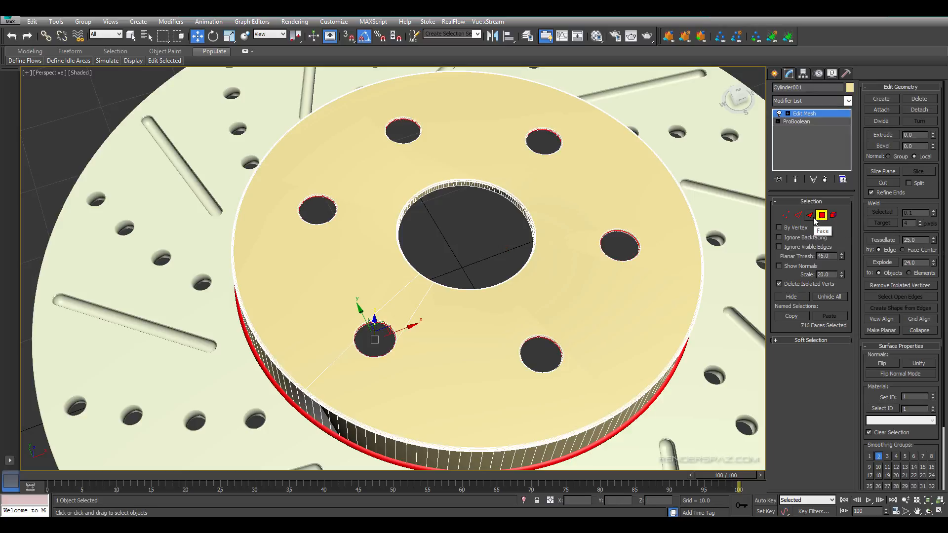
pyautogui.scroll(5, 572, 245)
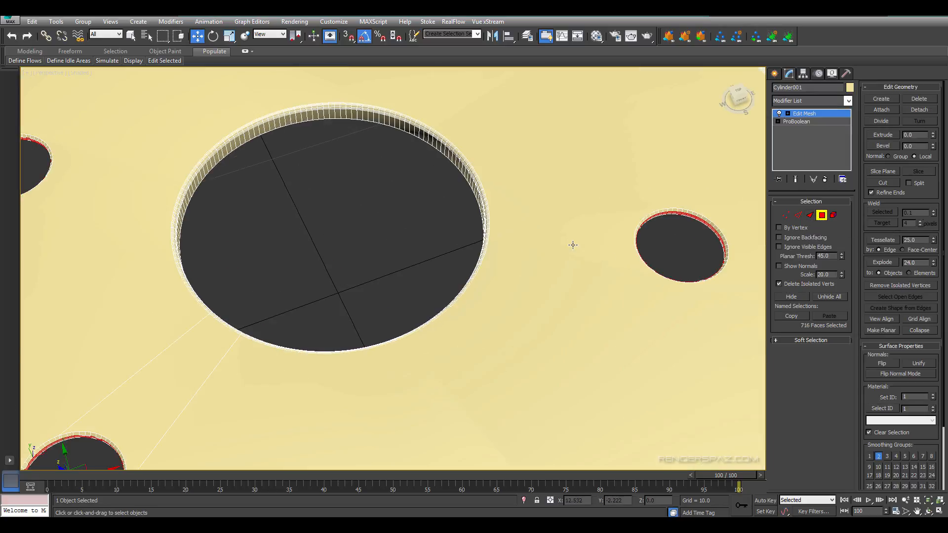
pyautogui.scroll(-8, 579, 240)
pyautogui.moveTo(412, 114); pyautogui.dragTo(719, 299)
pyautogui.moveTo(689, 273); pyautogui.dragTo(653, 285, button='middle')
pyautogui.scroll(6, 652, 285)
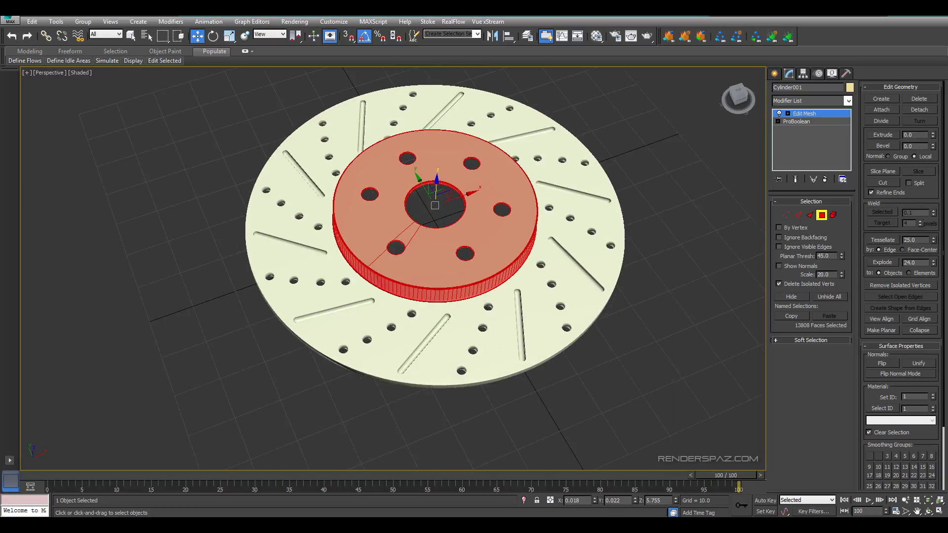
pyautogui.click(887, 456)
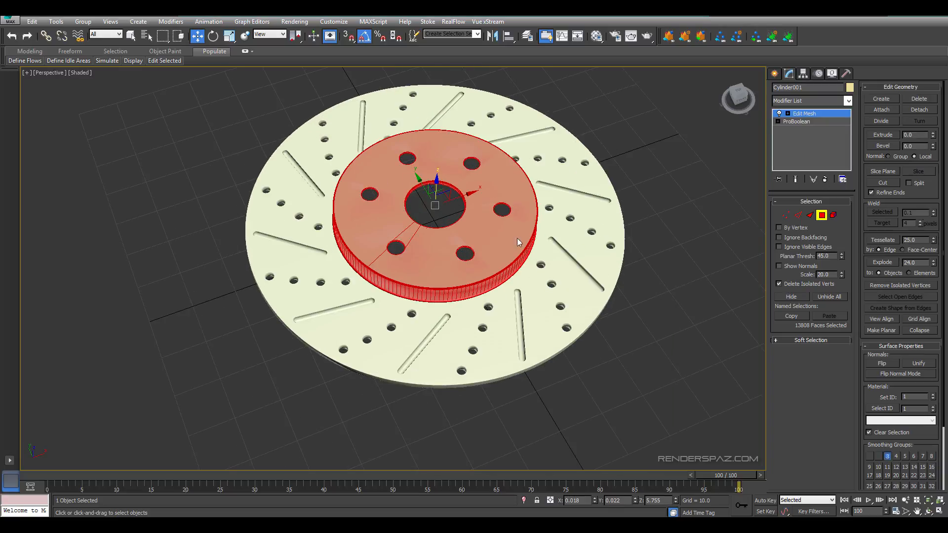
# - Remove the hub's flat top face from smoothing group 3 and clear the selection
pyautogui.click(493, 235)
pyautogui.click(887, 456)
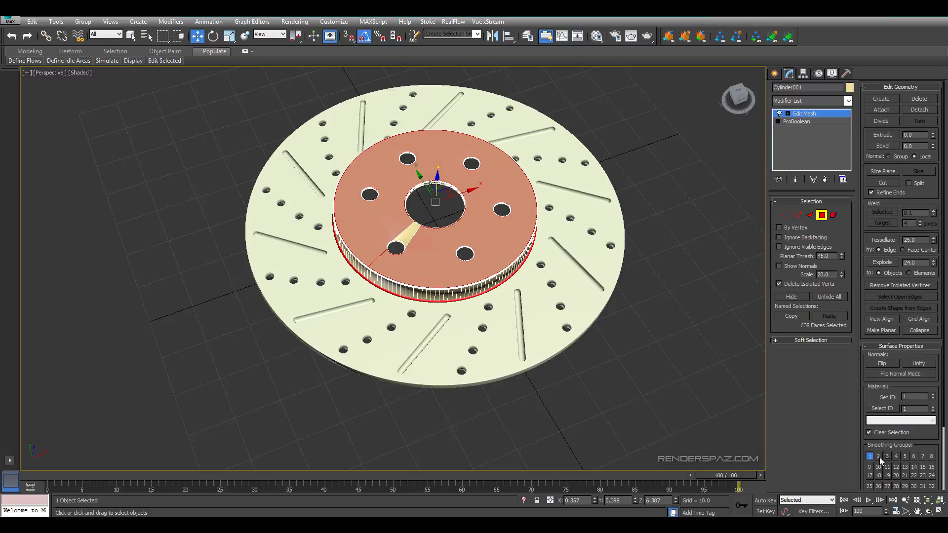
pyautogui.click(684, 340)
pyautogui.scroll(5, 543, 222)
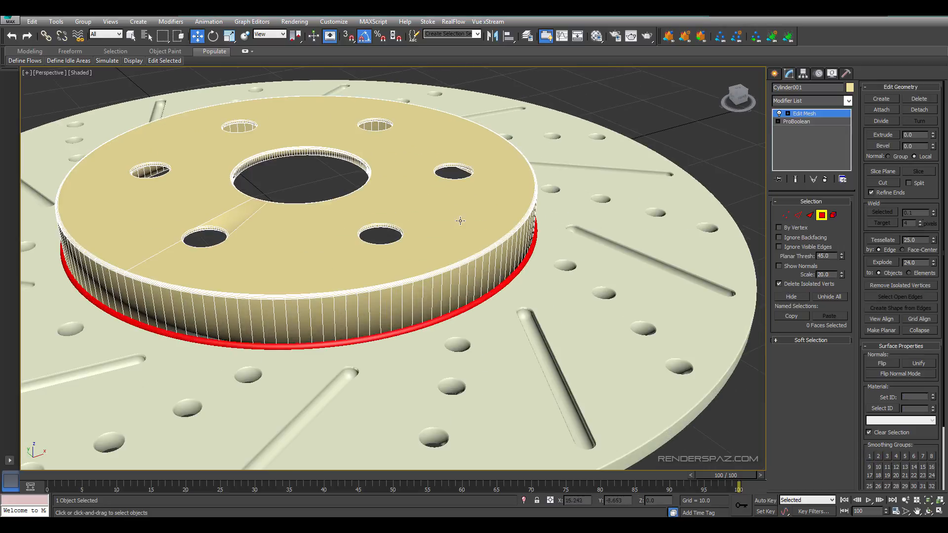
pyautogui.press('F4')
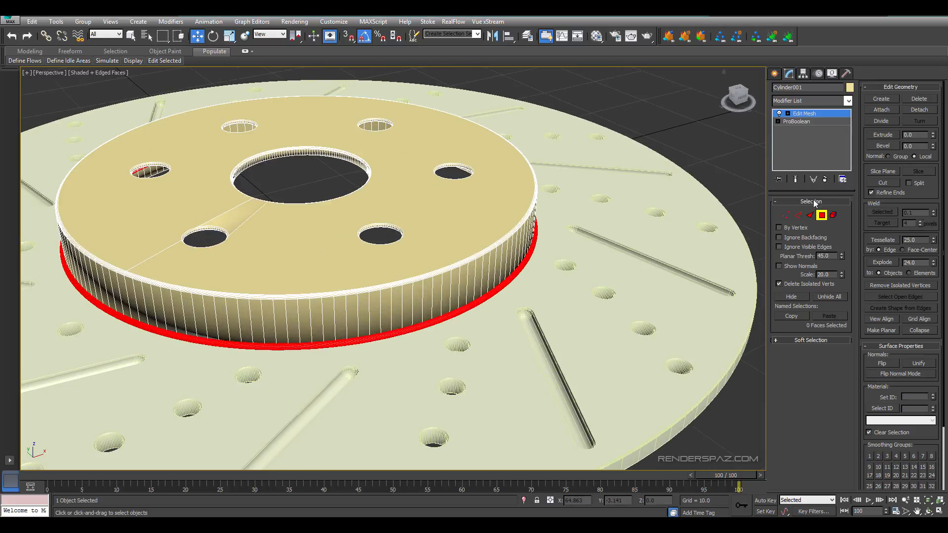
pyautogui.click(819, 216)
pyautogui.click(679, 105)
pyautogui.press('F4')
# - Try selecting the hub's side wall polygons from an edge ring in a temporary Edit Poly modifier, and delete that modifier
pyautogui.keyDown('alt'); pyautogui.moveTo(495, 267); pyautogui.dragTo(424, 240, button='middle'); pyautogui.keyUp('alt')
pyautogui.click(429, 211)
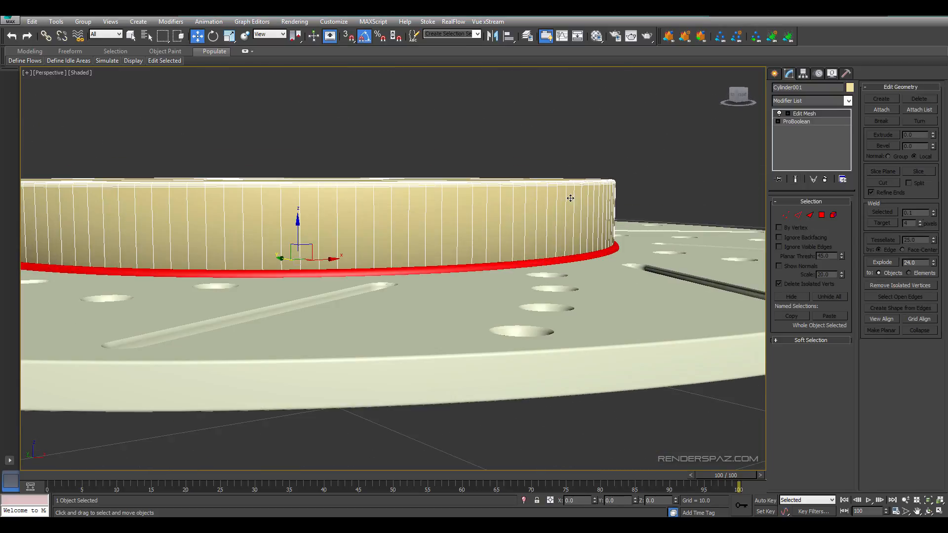
pyautogui.click(797, 215)
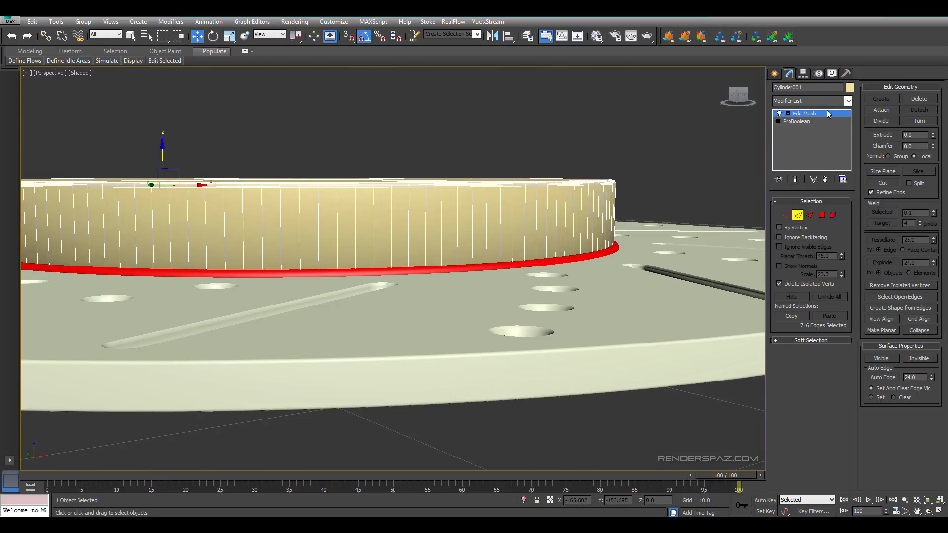
pyautogui.click(802, 101)
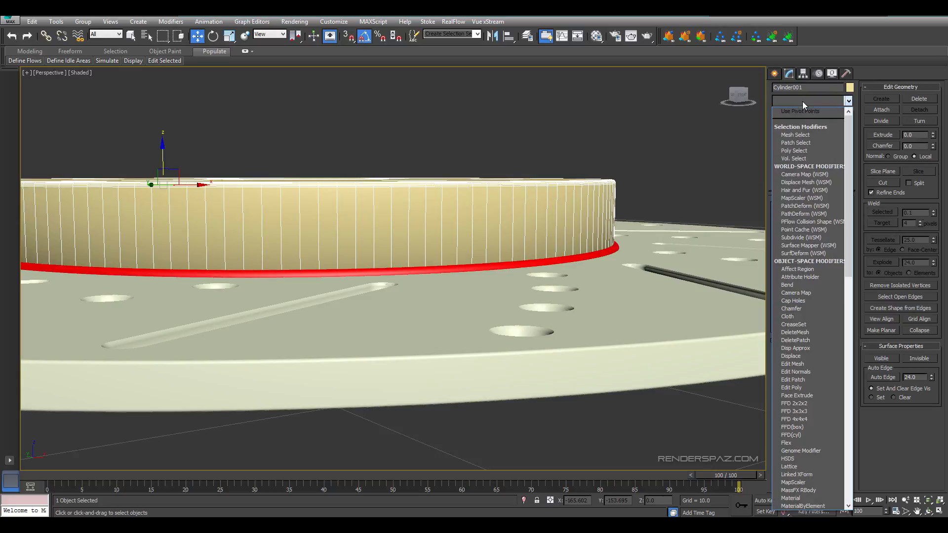
pyautogui.press('e')
pyautogui.press('e')
pyautogui.press('e')
pyautogui.click(801, 118)
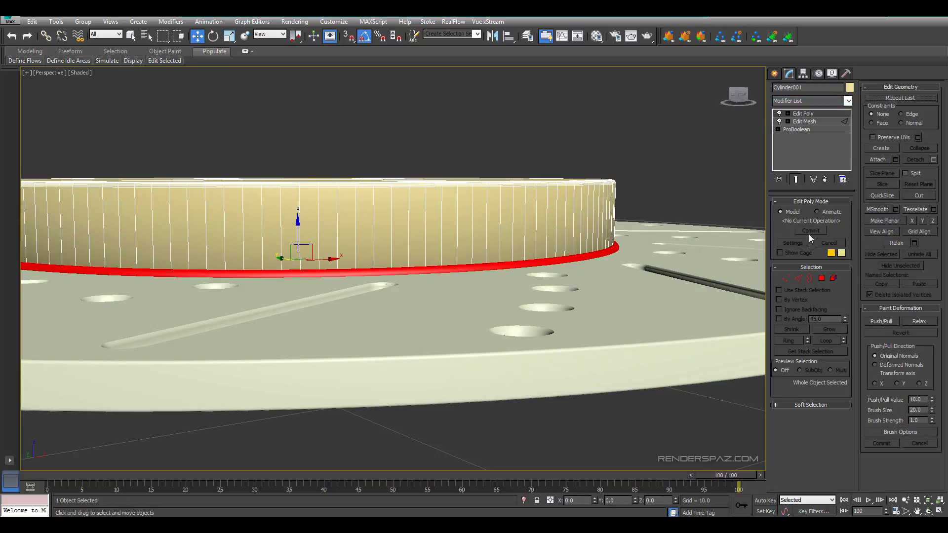
pyautogui.click(799, 280)
pyautogui.click(557, 217)
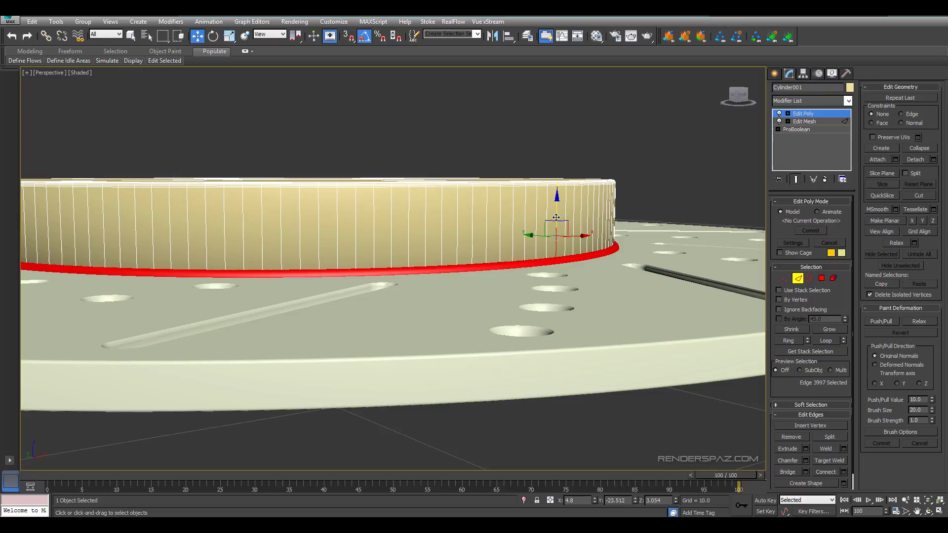
pyautogui.click(788, 341)
pyautogui.click(822, 279)
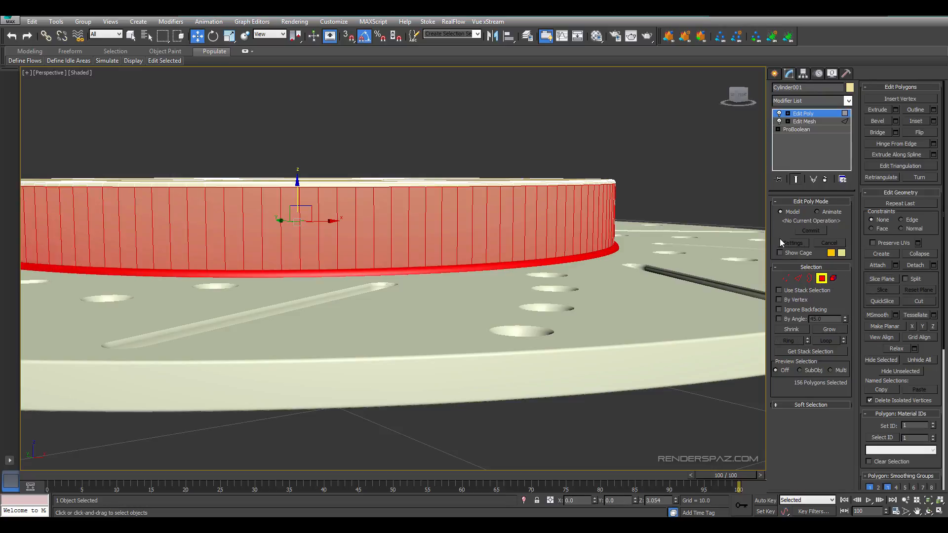
pyautogui.click(826, 180)
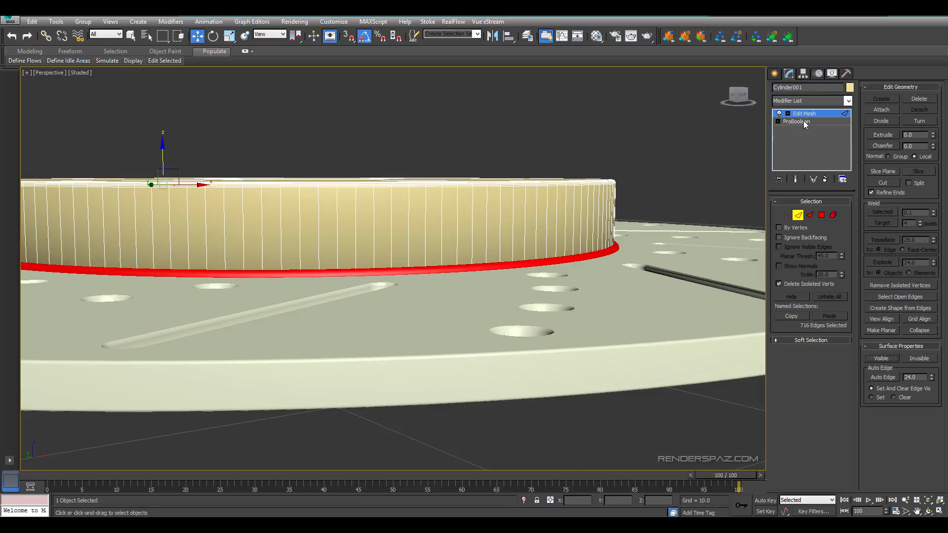
# - Try selecting the hub's side wall polygons with a selection window in the Front view, and clear the selection
pyautogui.click(821, 214)
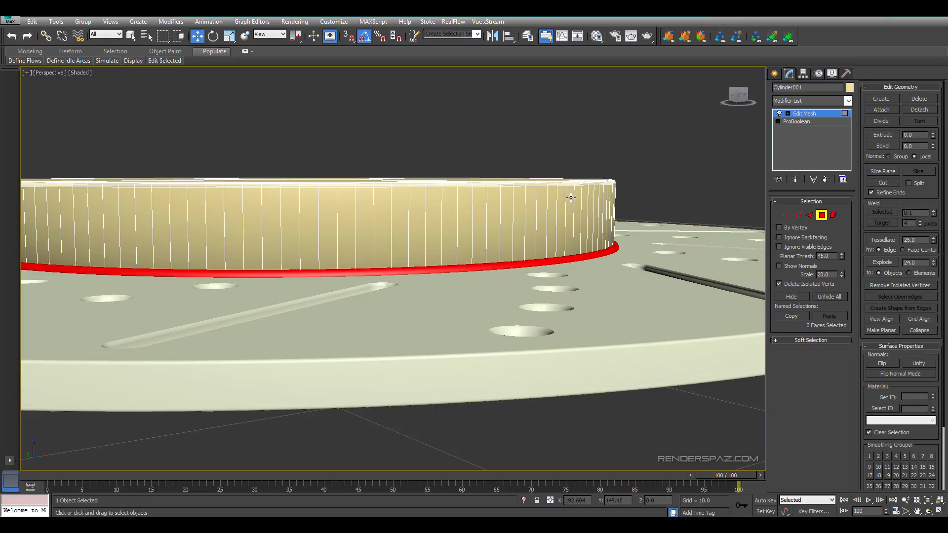
pyautogui.keyDown('alt'); pyautogui.moveTo(540, 209); pyautogui.dragTo(191, 264, button='middle'); pyautogui.keyUp('alt')
pyautogui.press('f')
pyautogui.scroll(-2, 252, 217)
pyautogui.moveTo(112, 238); pyautogui.dragTo(617, 301)
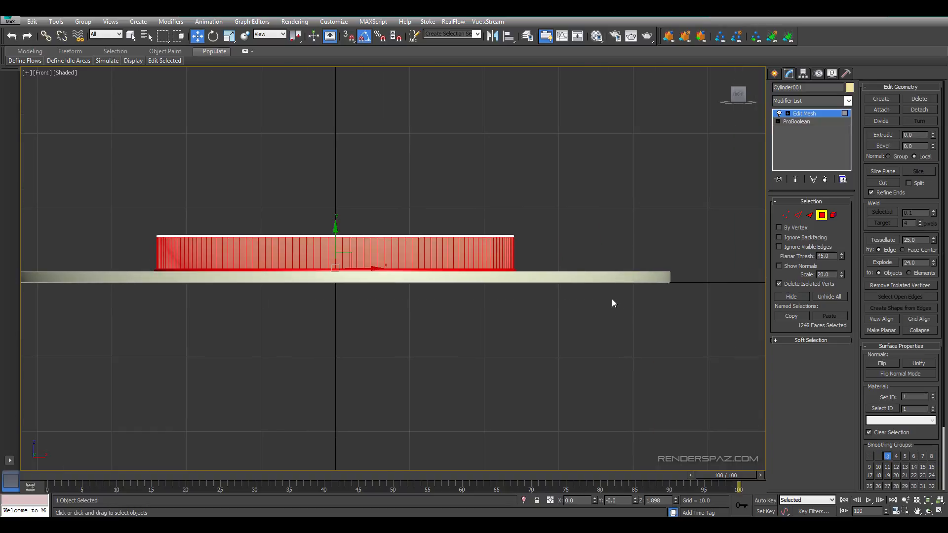
pyautogui.click(664, 200)
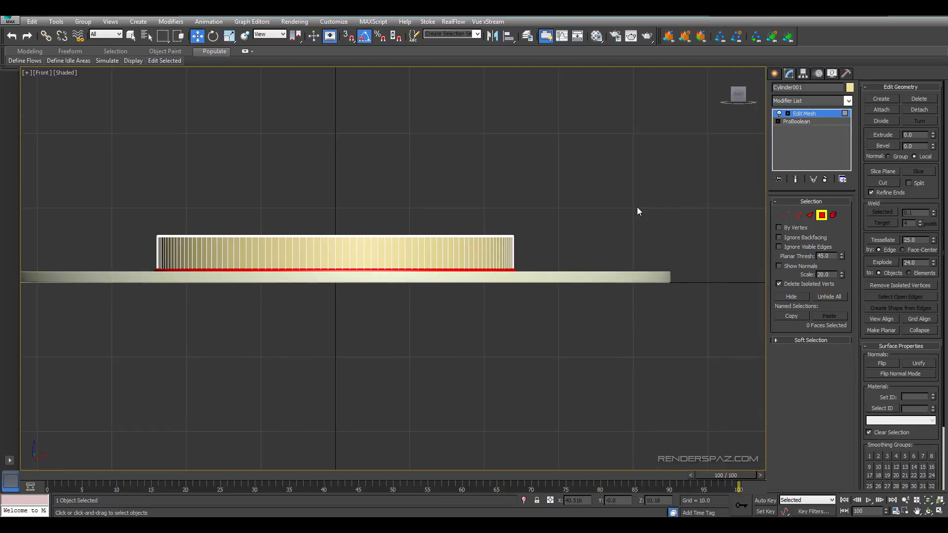
pyautogui.press('p')
pyautogui.press('F3')
pyautogui.press('F3')
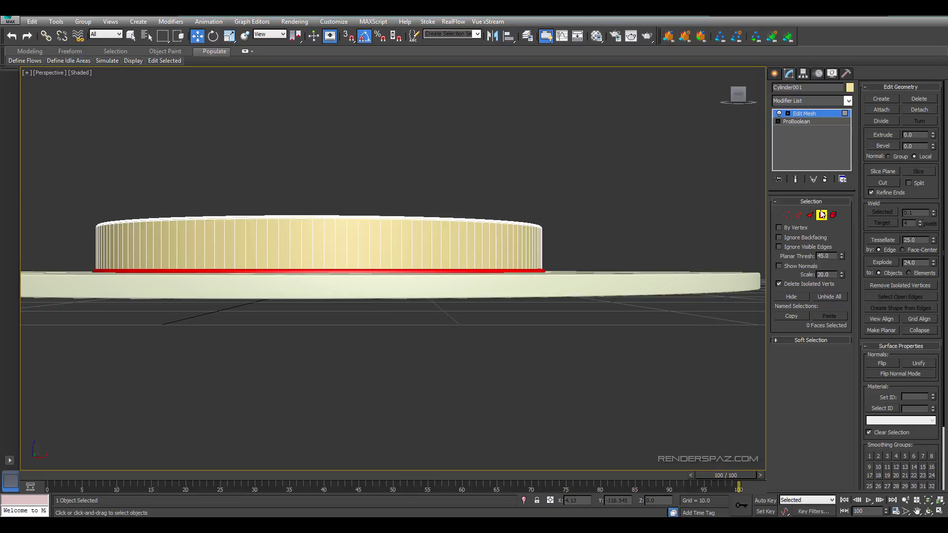
pyautogui.click(821, 215)
pyautogui.click(550, 142)
# - Clear the smoothing groups of the wedge polygon between the bolt hole and central bore on the hub's top face, and deselect the hub
pyautogui.keyDown('alt'); pyautogui.moveTo(550, 141); pyautogui.dragTo(552, 167, button='middle'); pyautogui.keyUp('alt')
pyautogui.keyDown('alt'); pyautogui.moveTo(652, 211); pyautogui.dragTo(473, 207, button='middle'); pyautogui.keyUp('alt')
pyautogui.click(284, 204)
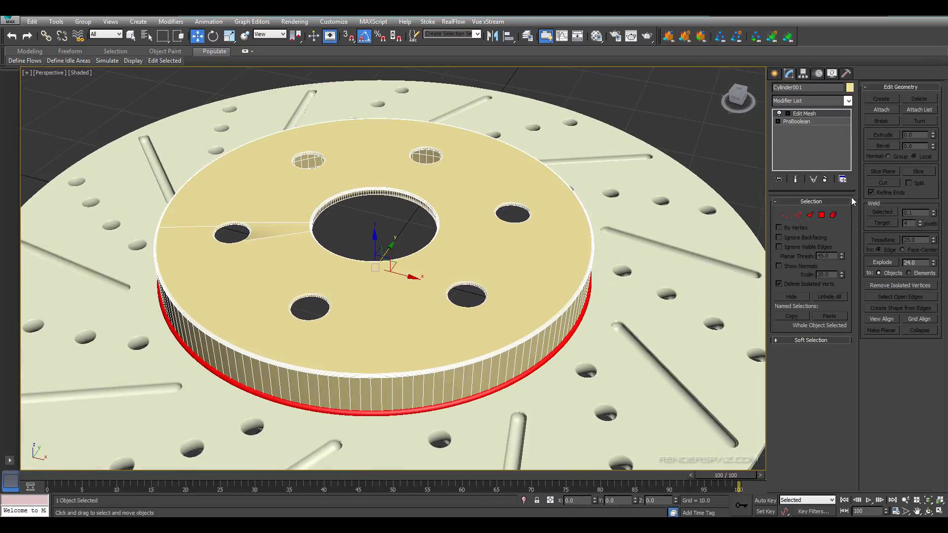
pyautogui.click(821, 216)
pyautogui.click(268, 228)
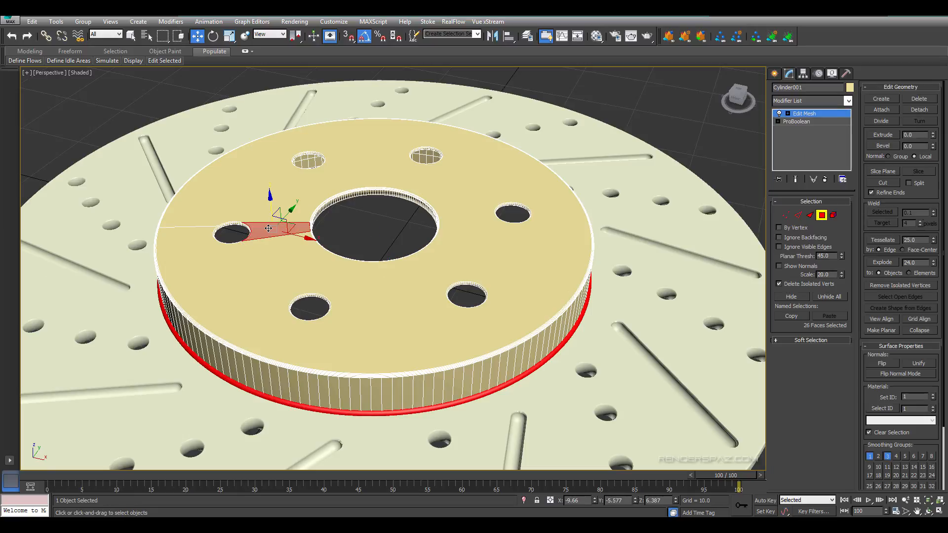
pyautogui.scroll(-3, 285, 200)
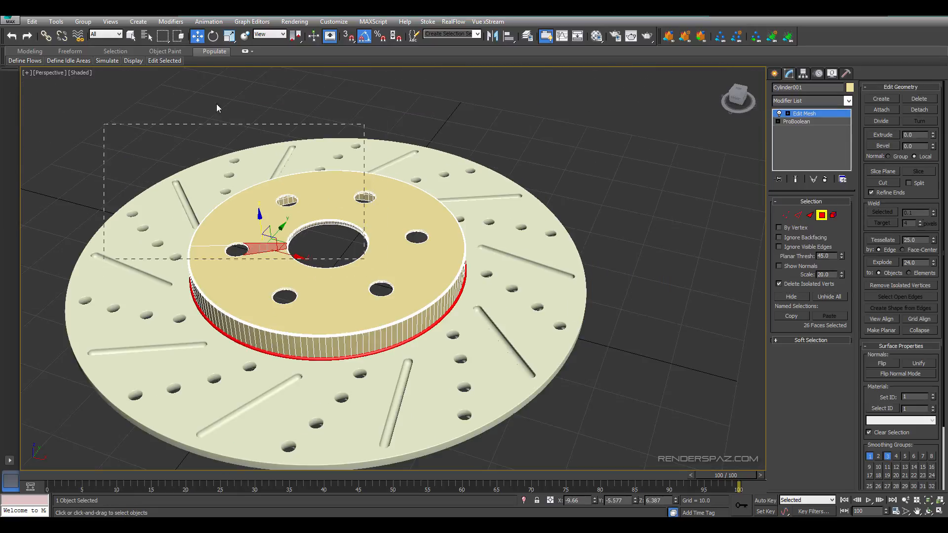
pyautogui.press('z')
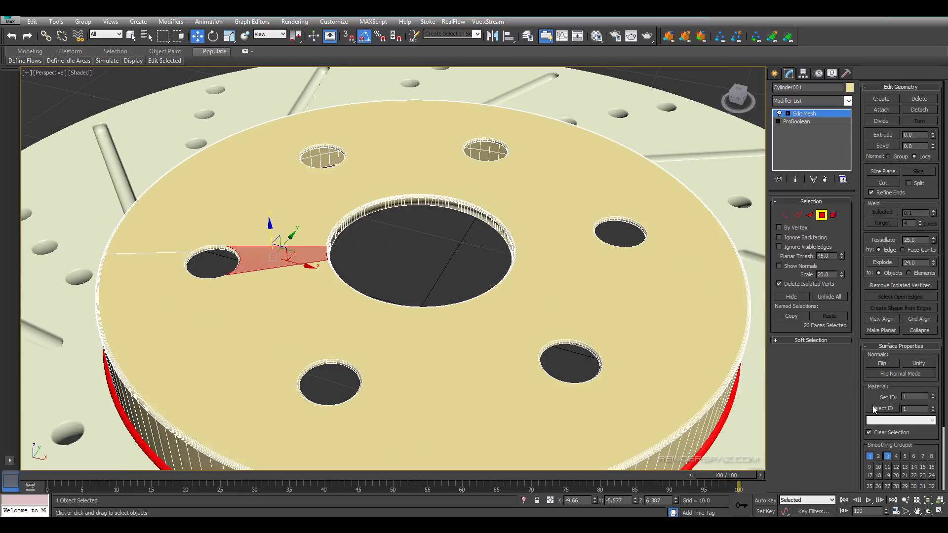
pyautogui.click(895, 457)
pyautogui.click(887, 457)
pyautogui.hotkey('ctrl', 'i')
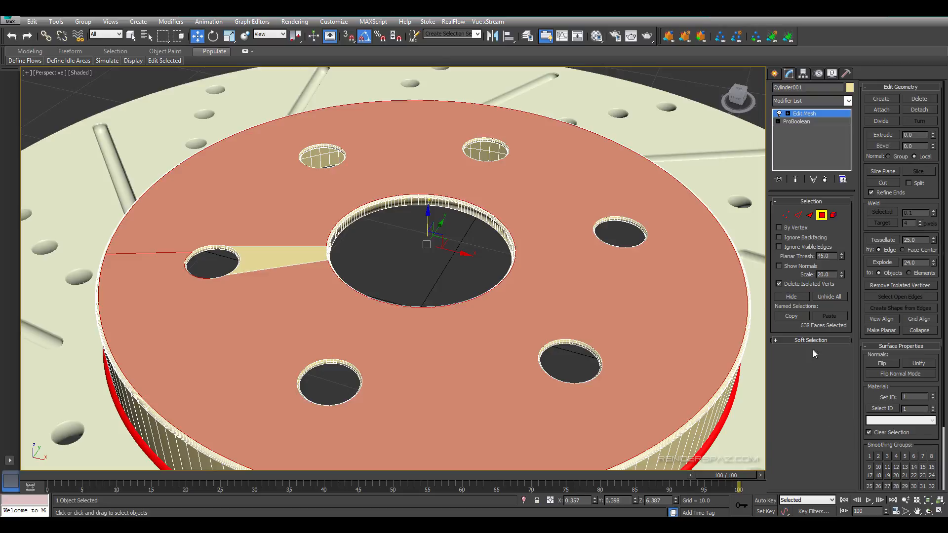
pyautogui.click(433, 35)
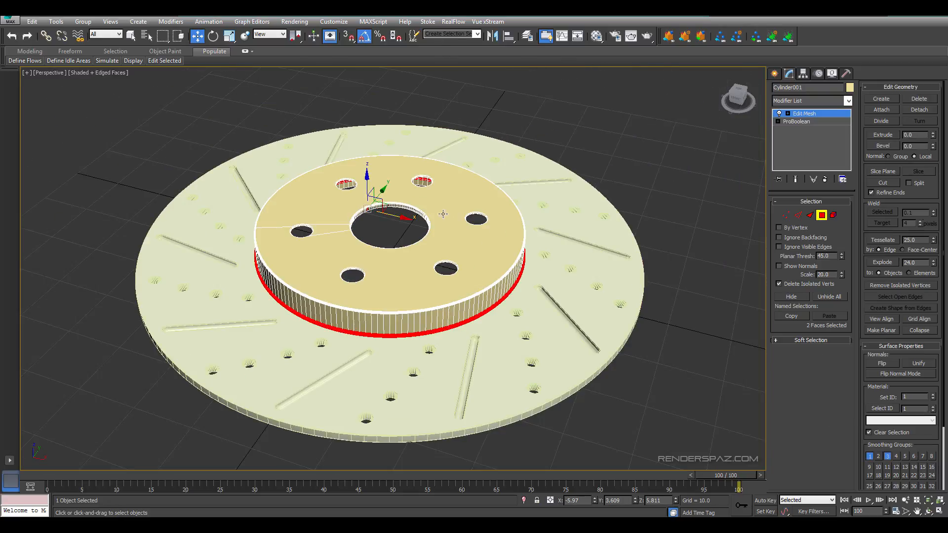
pyautogui.click(608, 126)
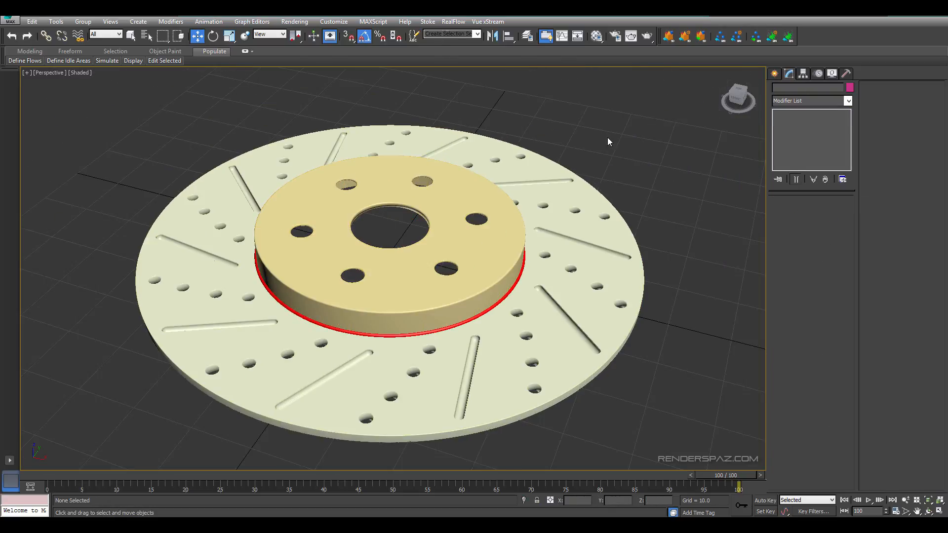
# - Examine the shading of the hub and the drilled disc from several angles and distances
pyautogui.keyDown('alt'); pyautogui.moveTo(414, 182); pyautogui.dragTo(422, 251, button='middle'); pyautogui.keyUp('alt')
pyautogui.scroll(2, 421, 251)
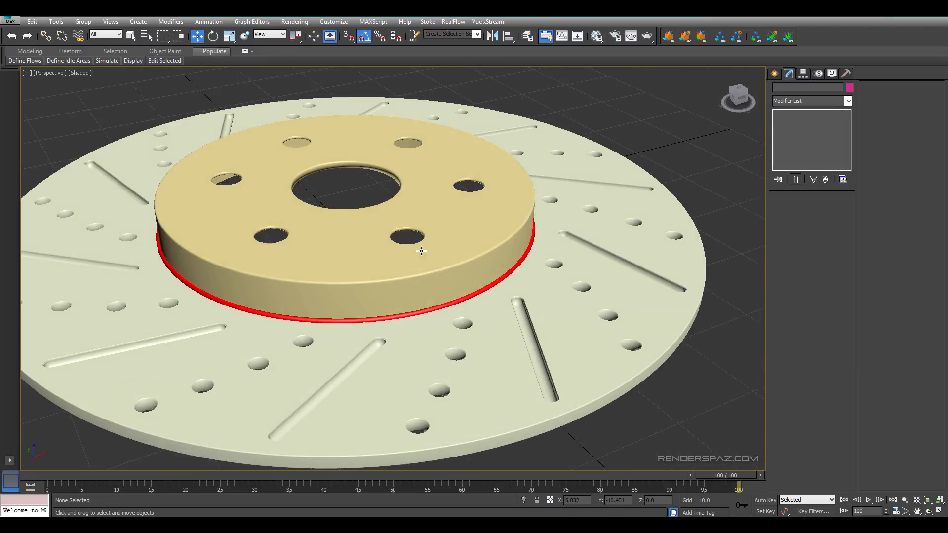
pyautogui.scroll(-5, 428, 313)
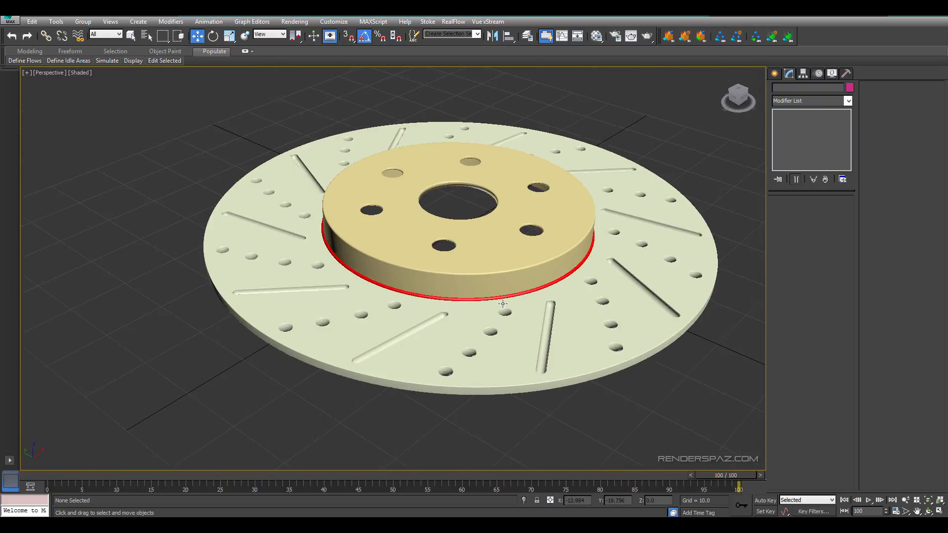
pyautogui.scroll(3, 538, 247)
pyautogui.keyDown('alt'); pyautogui.moveTo(538, 247); pyautogui.dragTo(390, 318, button='middle'); pyautogui.keyUp('alt')
pyautogui.scroll(-5, 531, 280)
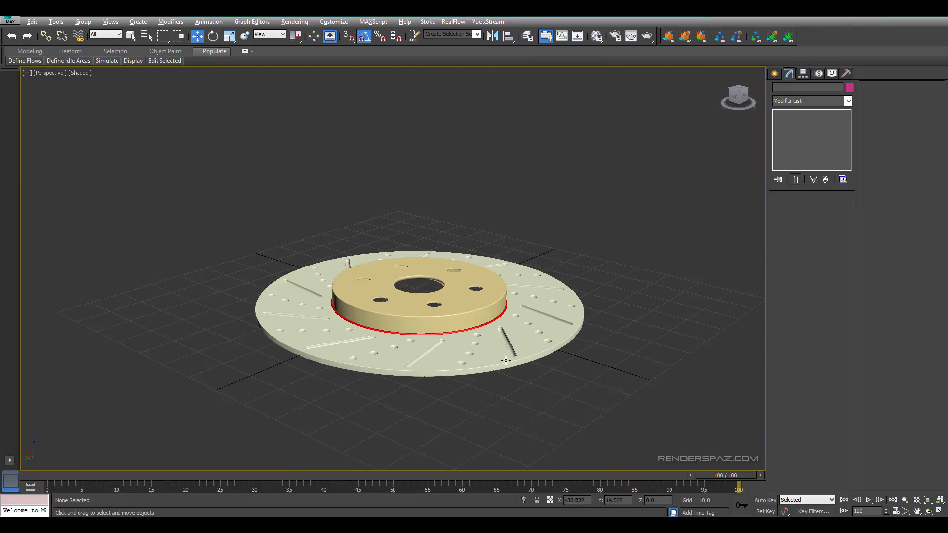
pyautogui.keyDown('alt'); pyautogui.moveTo(505, 360); pyautogui.dragTo(377, 314, button='middle'); pyautogui.keyUp('alt')
pyautogui.moveTo(489, 277); pyautogui.dragTo(491, 276, button='middle')
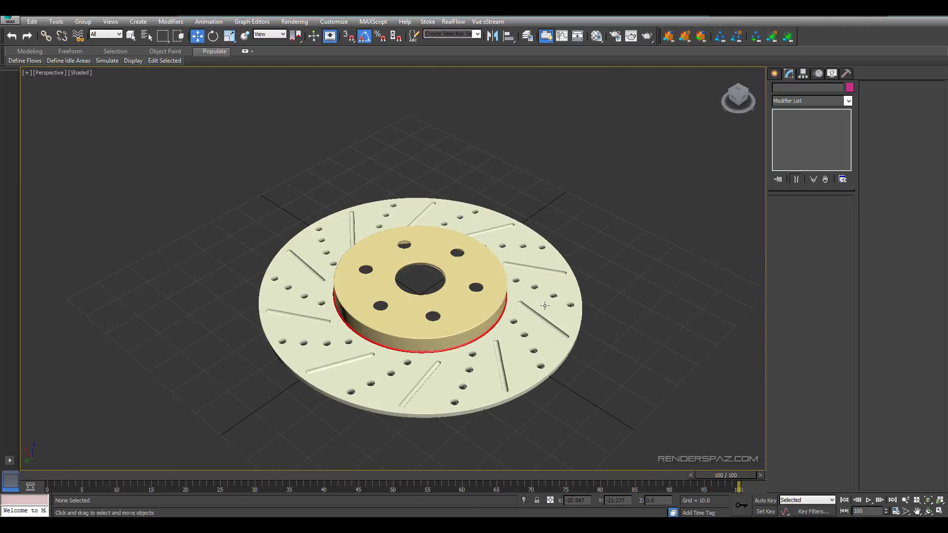
pyautogui.moveTo(545, 306); pyautogui.dragTo(480, 283, button='middle')
pyautogui.moveTo(349, 336); pyautogui.dragTo(381, 327, button='middle')
# - Clone the drilled and slotted disc as one independent copy named Disc001, placed about 3 units straight below the original
pyautogui.click(511, 290)
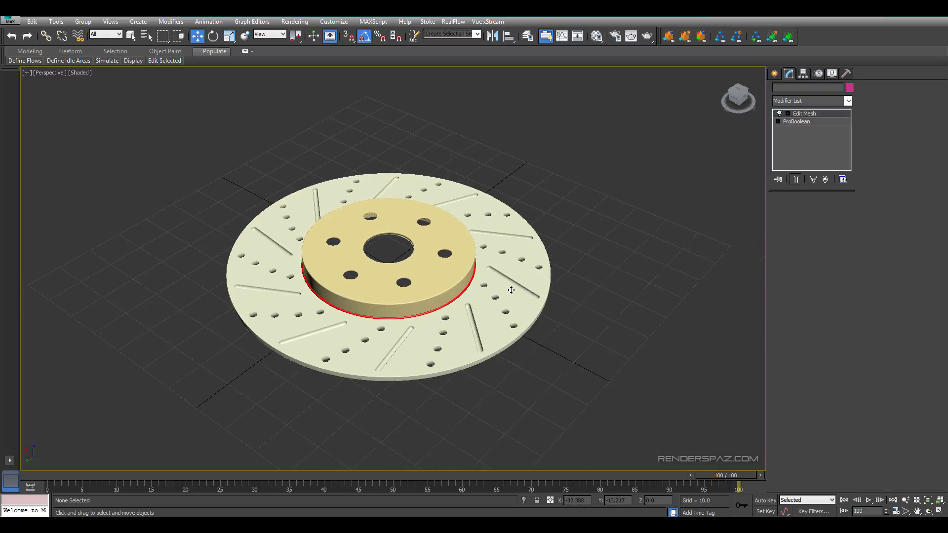
pyautogui.keyDown('alt'); pyautogui.moveTo(425, 316); pyautogui.dragTo(406, 306, button='middle'); pyautogui.keyUp('alt')
pyautogui.scroll(4, 406, 306)
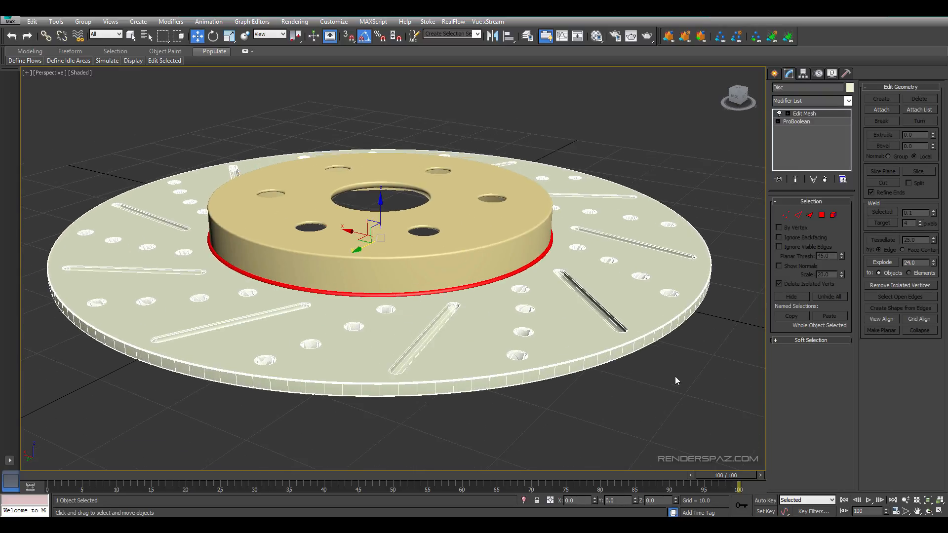
pyautogui.keyDown('alt'); pyautogui.moveTo(548, 304); pyautogui.dragTo(561, 334, button='middle'); pyautogui.keyUp('alt')
pyautogui.scroll(-2, 576, 349)
pyautogui.click(626, 380)
pyautogui.keyDown('alt'); pyautogui.moveTo(595, 382); pyautogui.dragTo(518, 321, button='middle'); pyautogui.keyUp('alt')
pyautogui.scroll(3, 525, 309)
pyautogui.click(562, 342)
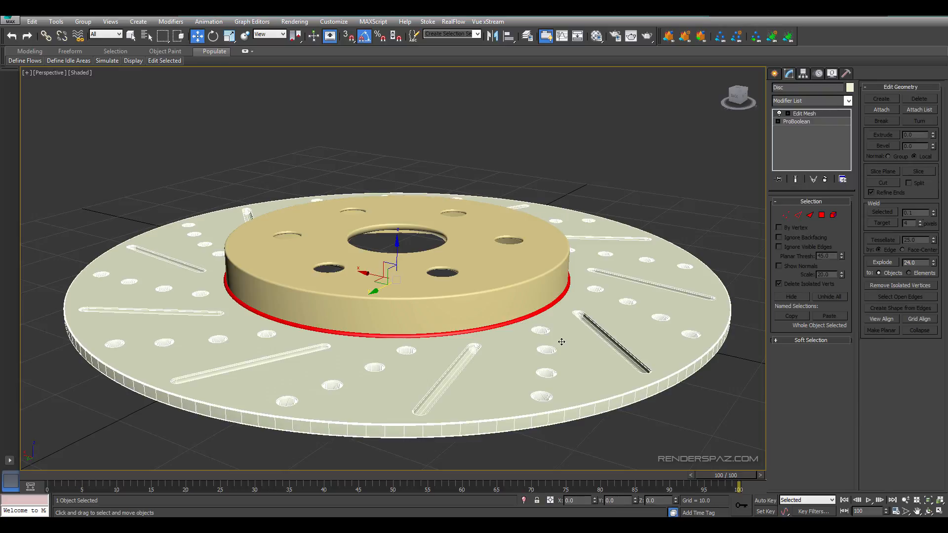
pyautogui.keyDown('alt'); pyautogui.moveTo(422, 364); pyautogui.dragTo(422, 311, button='middle'); pyautogui.keyUp('alt')
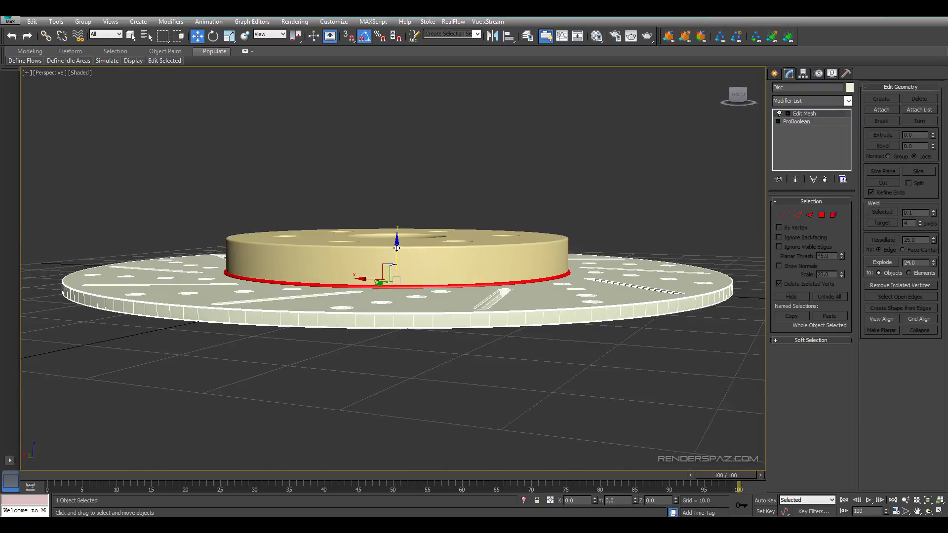
pyautogui.keyDown('shift'); pyautogui.moveTo(396, 248); pyautogui.dragTo(397, 268); pyautogui.keyUp('shift')
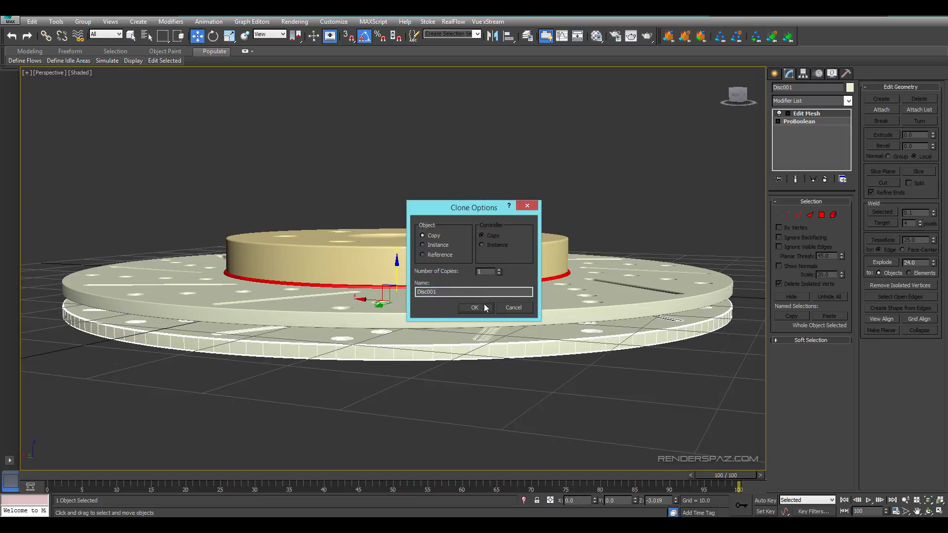
pyautogui.click(485, 307)
# - Rotate the copied disc 180 degrees about the Y axis so its slotted face points down
pyautogui.click(213, 36)
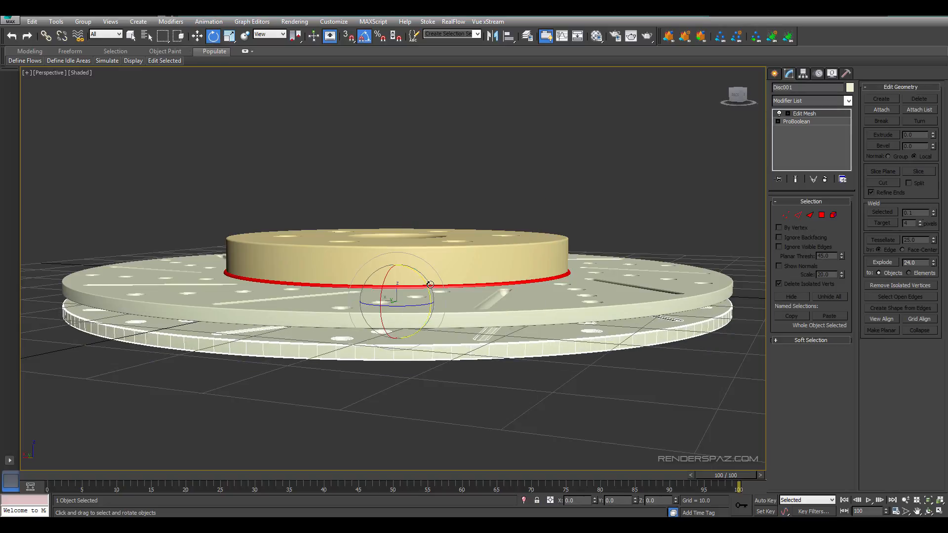
pyautogui.moveTo(430, 285); pyautogui.dragTo(399, 199)
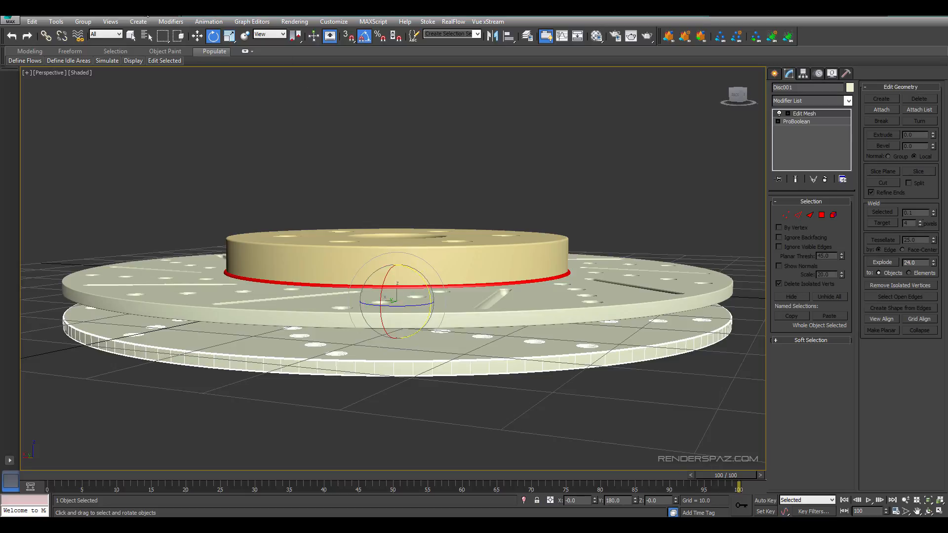
pyautogui.click(197, 36)
# - Select all polygons of the hub's flat inner underside, remove them from smoothing groups 1 and 3, and clear the selection
pyautogui.keyDown('alt'); pyautogui.moveTo(356, 226); pyautogui.dragTo(380, 194, button='middle'); pyautogui.keyUp('alt')
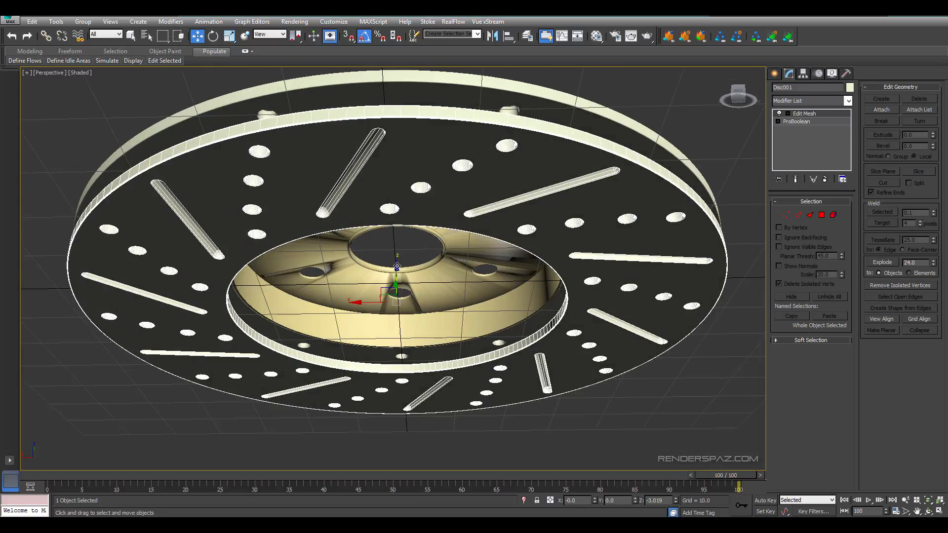
pyautogui.keyDown('alt'); pyautogui.moveTo(429, 259); pyautogui.dragTo(483, 284, button='middle'); pyautogui.keyUp('alt')
pyautogui.scroll(3, 463, 260)
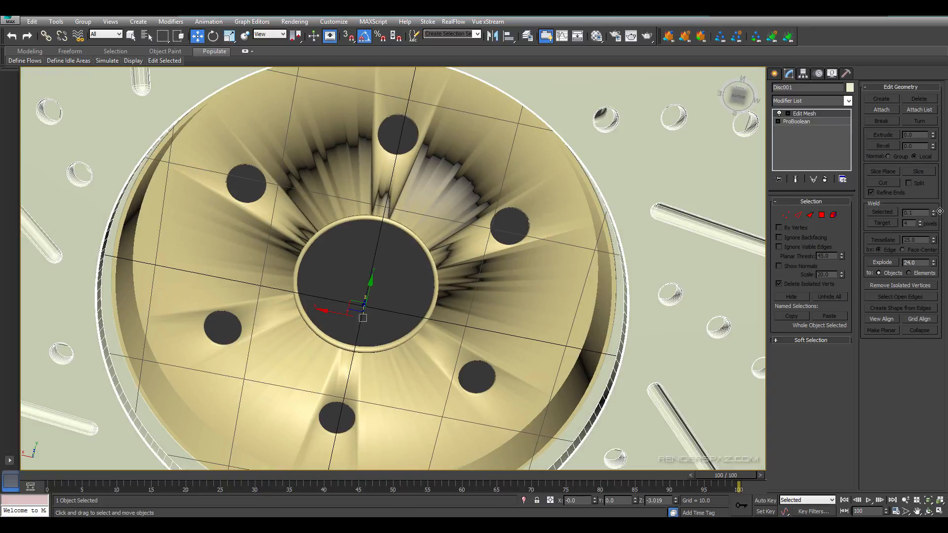
pyautogui.click(821, 215)
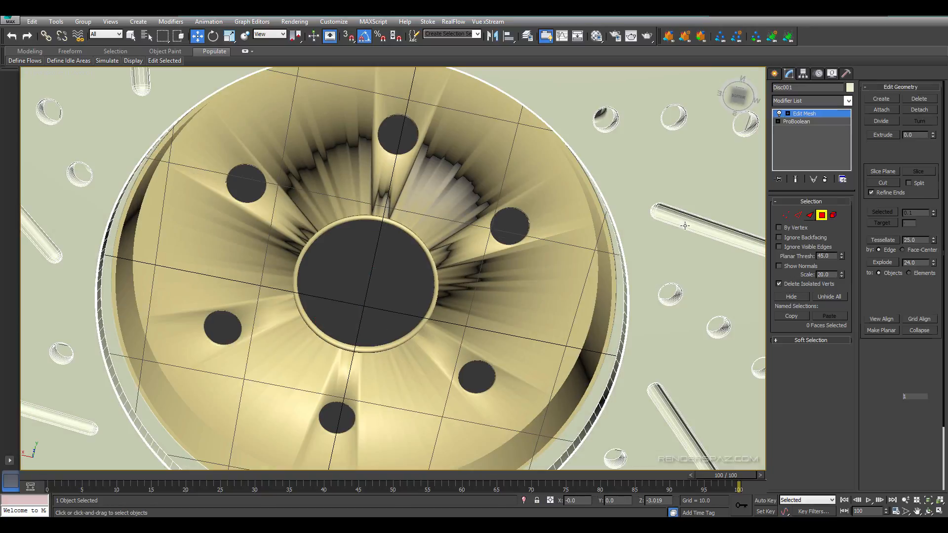
pyautogui.click(823, 217)
pyautogui.click(314, 257)
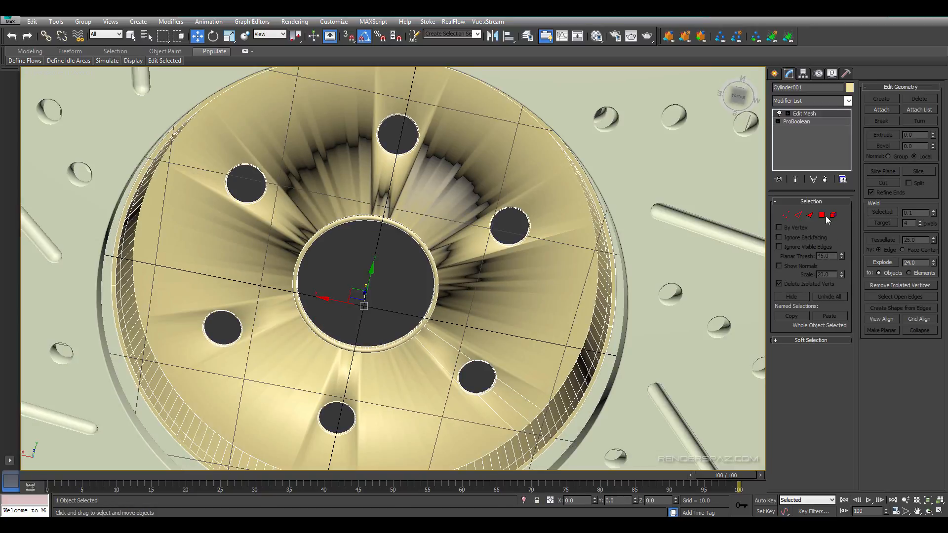
pyautogui.click(833, 216)
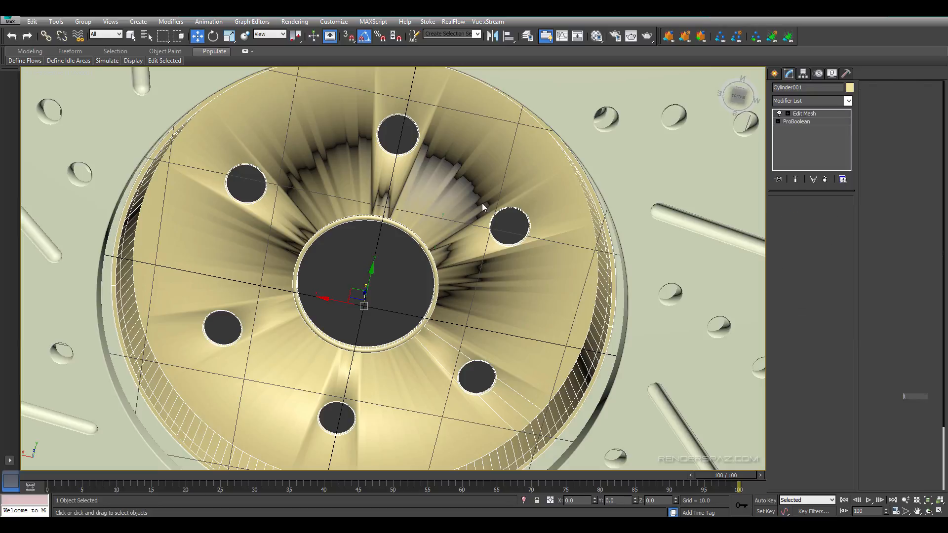
pyautogui.click(440, 195)
pyautogui.keyDown('ctrl'); pyautogui.click(459, 360); pyautogui.keyUp('ctrl')
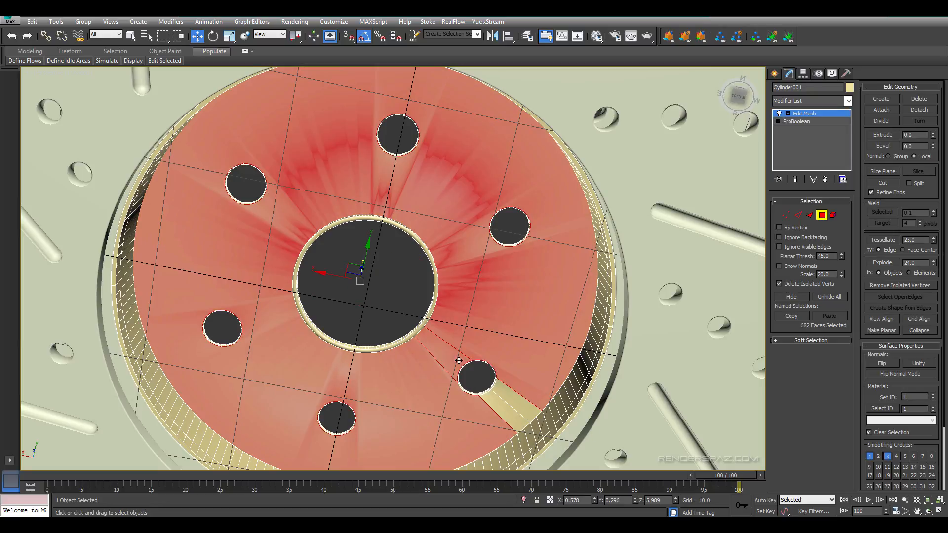
pyautogui.keyDown('ctrl'); pyautogui.click(519, 405); pyautogui.keyUp('ctrl')
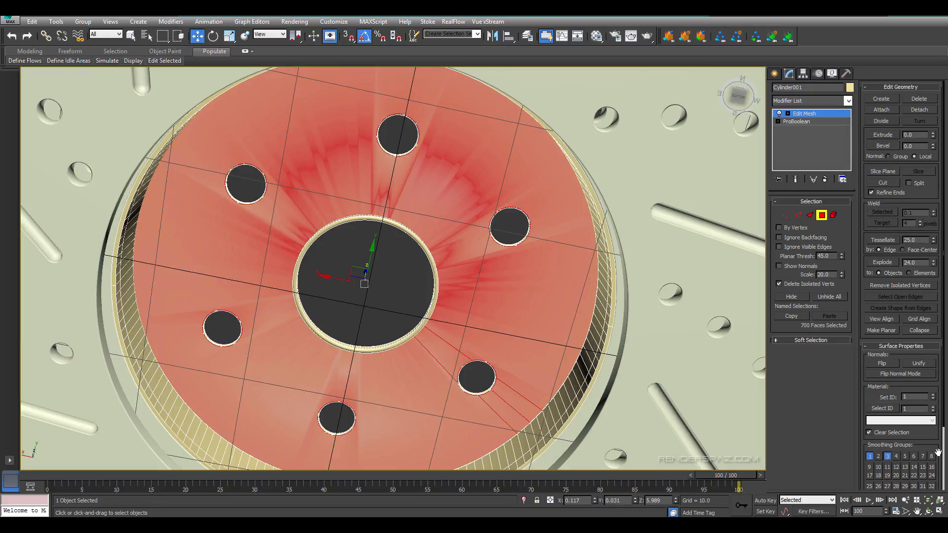
pyautogui.click(886, 458)
pyautogui.click(868, 457)
pyautogui.click(419, 254)
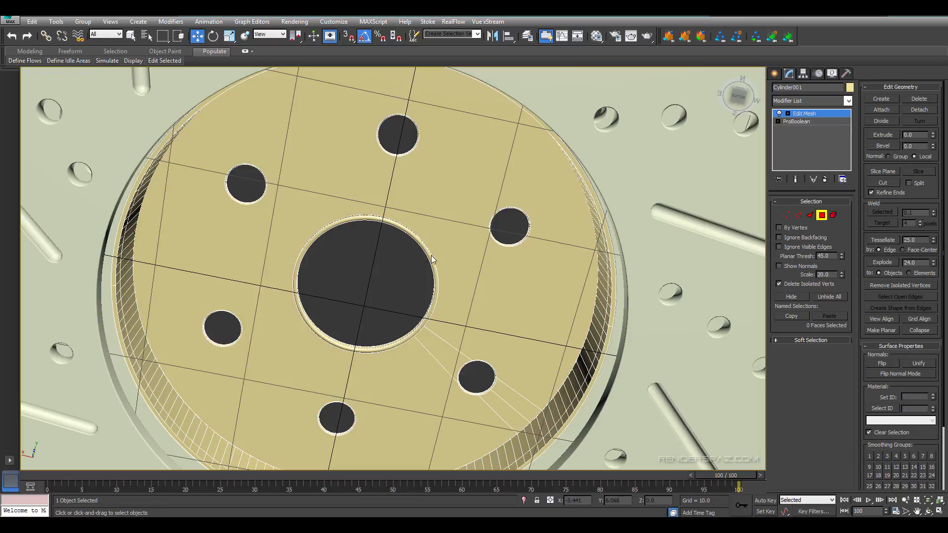
# - Leave the hub's sub-object editing and raise the lower disc to a Z position of about -1.92
pyautogui.scroll(-4, 472, 272)
pyautogui.keyDown('alt'); pyautogui.moveTo(480, 271); pyautogui.dragTo(486, 315, button='middle'); pyautogui.keyUp('alt')
pyautogui.click(809, 215)
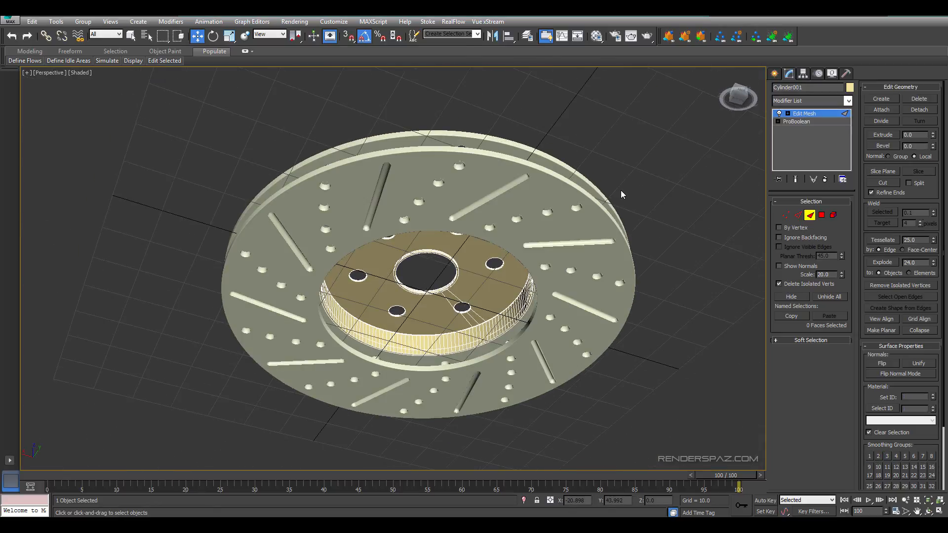
pyautogui.click(614, 200)
pyautogui.keyDown('alt'); pyautogui.moveTo(613, 201); pyautogui.dragTo(571, 281, button='middle'); pyautogui.keyUp('alt')
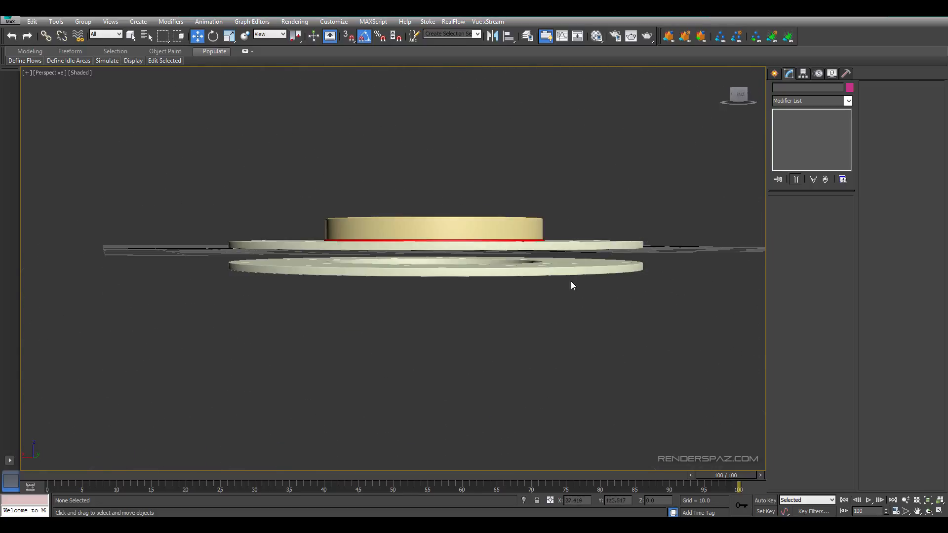
pyautogui.click(558, 268)
pyautogui.press('g')
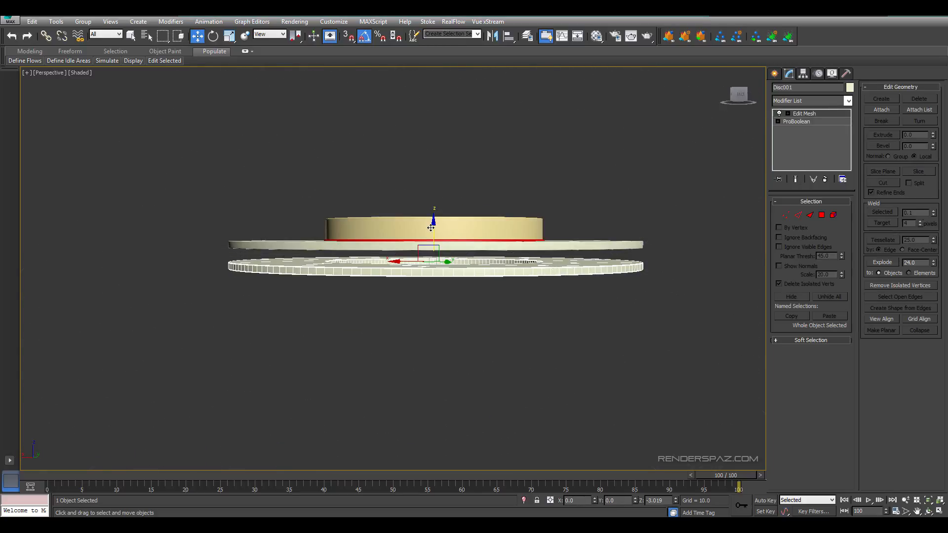
pyautogui.moveTo(431, 228); pyautogui.dragTo(434, 223)
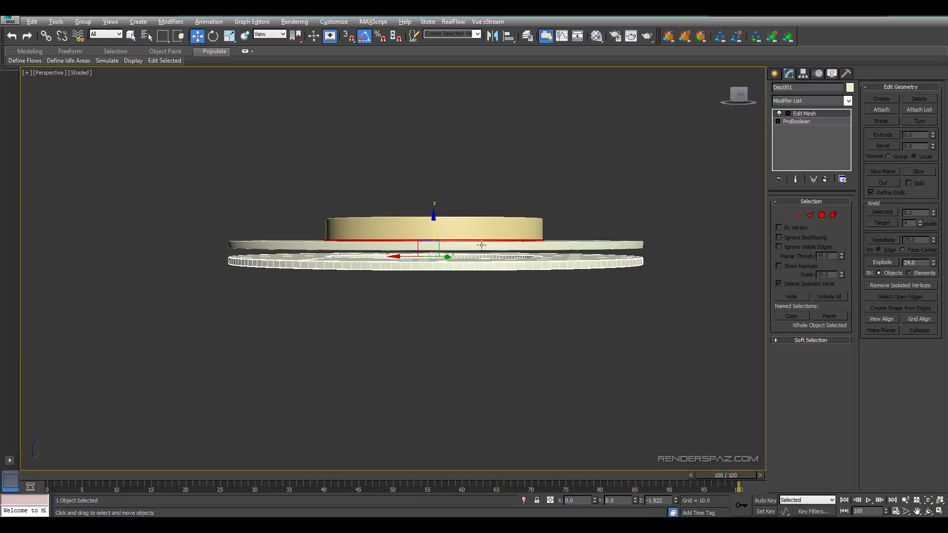
# - Mirror the lower disc so its slots slant the opposite way, and deselect it
pyautogui.keyDown('alt'); pyautogui.moveTo(482, 245); pyautogui.dragTo(473, 200, button='middle'); pyautogui.keyUp('alt')
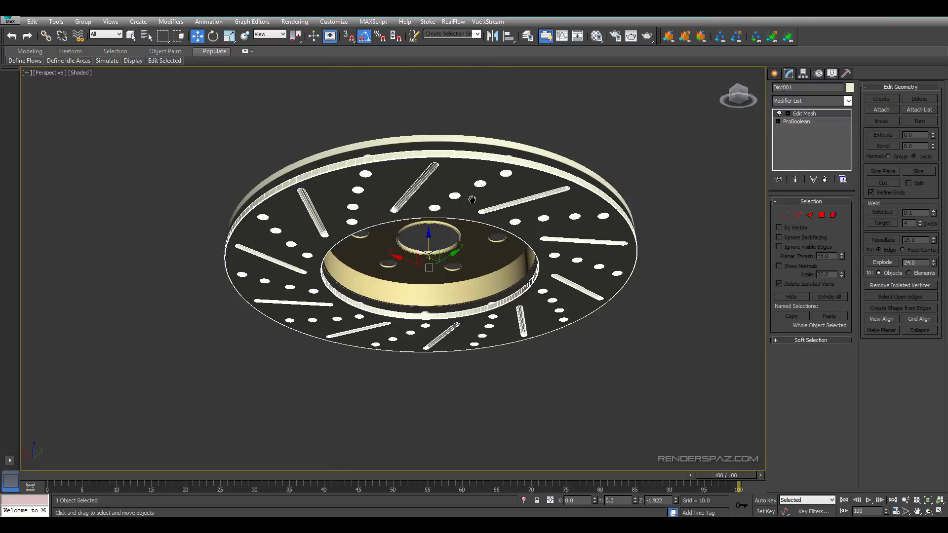
pyautogui.click(492, 36)
pyautogui.click(447, 336)
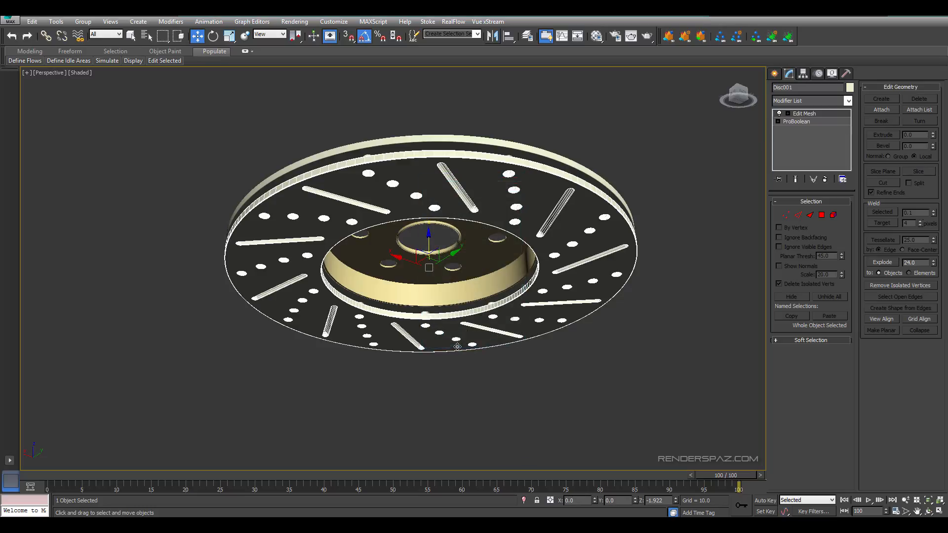
pyautogui.click(500, 366)
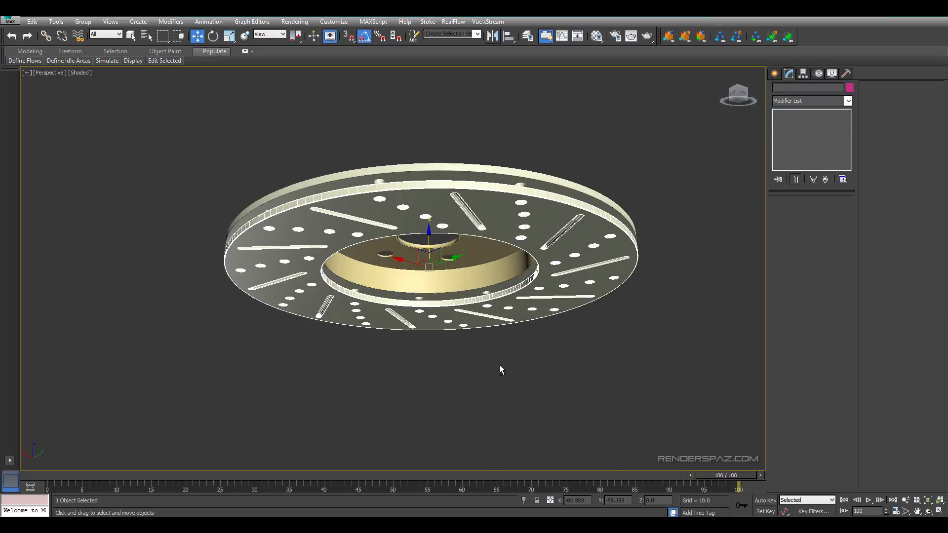
pyautogui.keyDown('alt'); pyautogui.moveTo(499, 365); pyautogui.dragTo(499, 383, button='middle'); pyautogui.keyUp('alt')
pyautogui.keyDown('alt'); pyautogui.moveTo(481, 331); pyautogui.dragTo(452, 114, button='middle'); pyautogui.keyUp('alt')
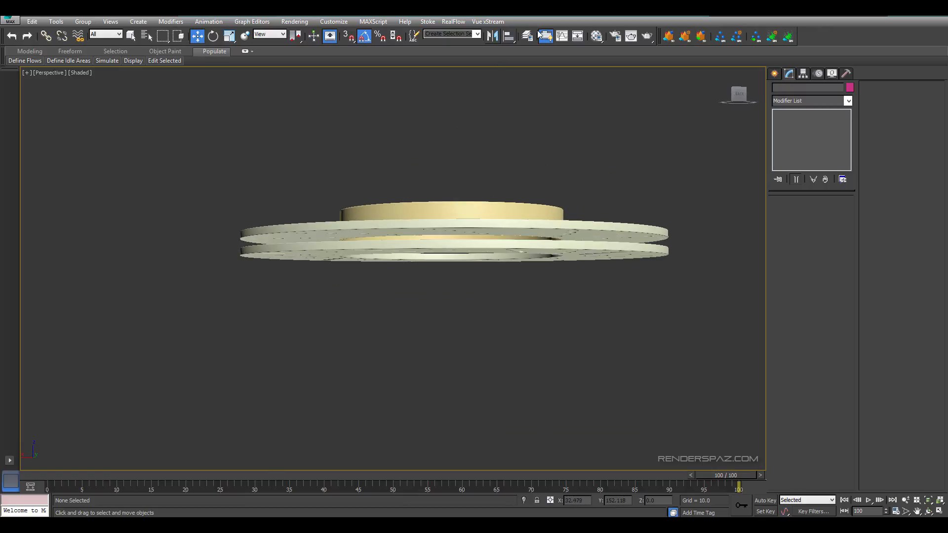
pyautogui.keyDown('alt'); pyautogui.moveTo(474, 265); pyautogui.dragTo(460, 295, button='middle'); pyautogui.keyUp('alt')
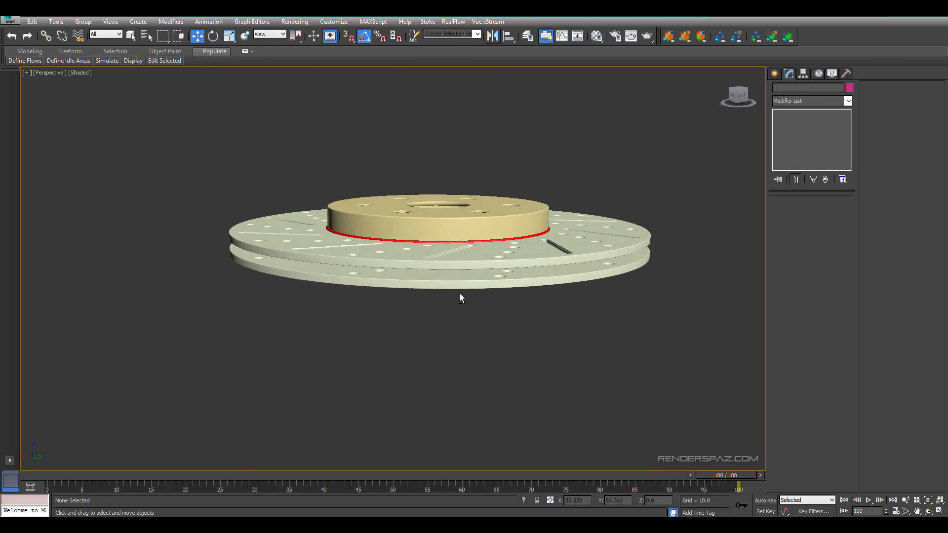
pyautogui.rightClick(463, 326)
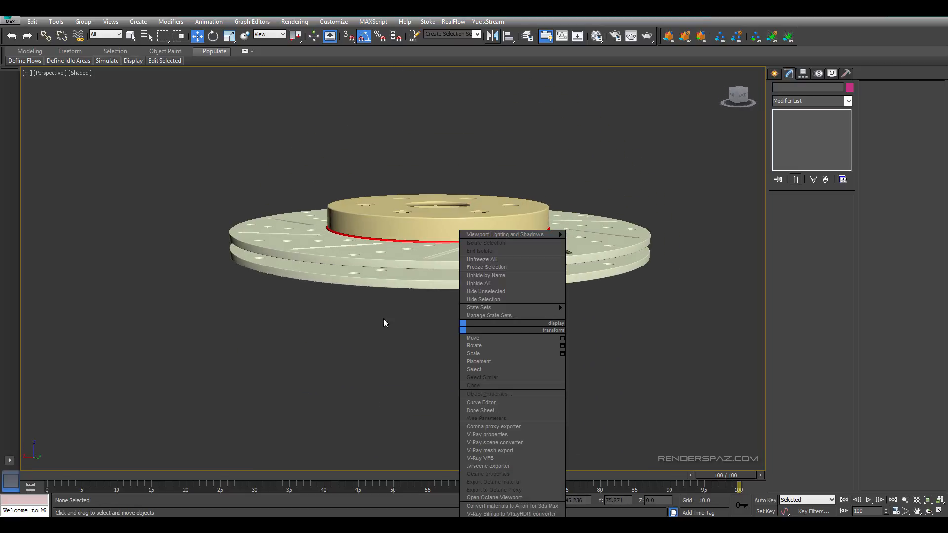
pyautogui.click(308, 305)
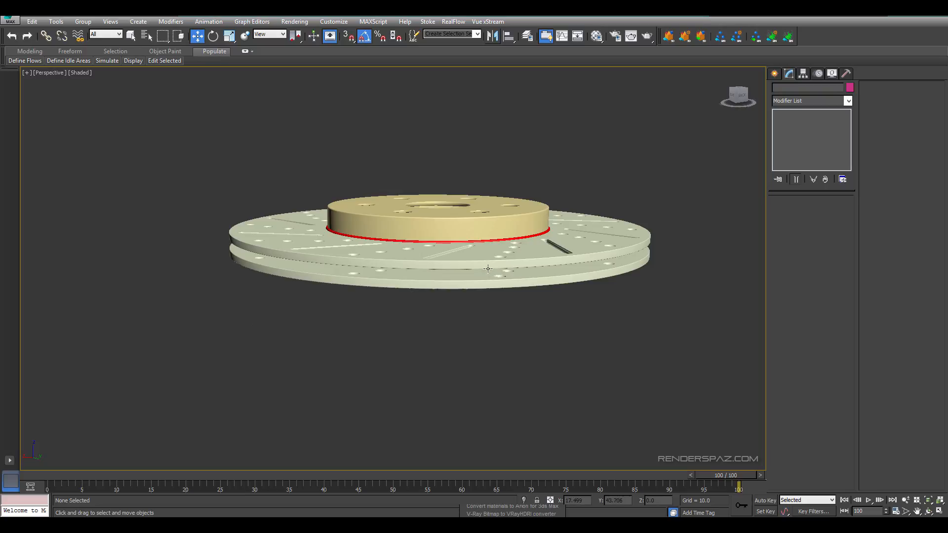
pyautogui.keyDown('alt'); pyautogui.moveTo(487, 269); pyautogui.dragTo(498, 257, button='middle'); pyautogui.keyUp('alt')
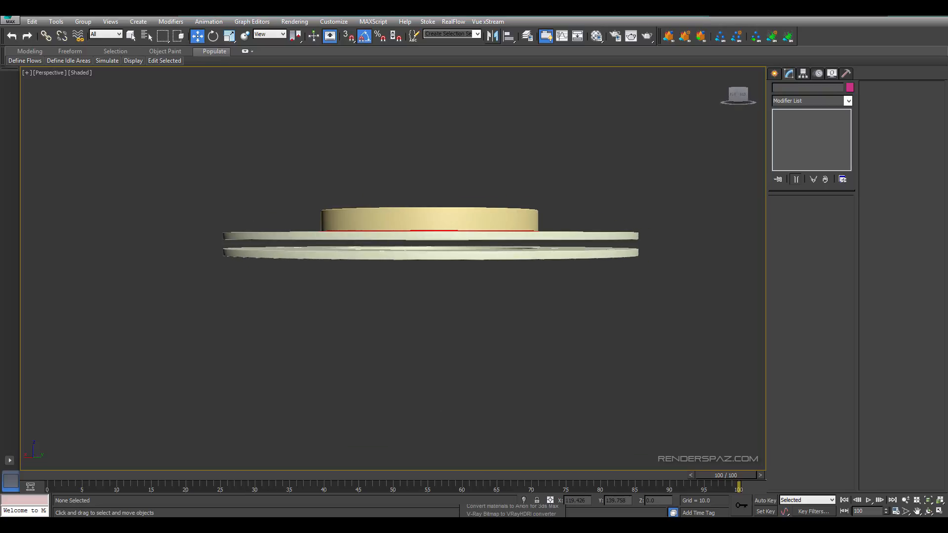
# - Switch to the brake rotor reference photo, examine the rotor's edge and the overall disc construction, and minimize the photo again
pyautogui.hotkey('alt', 'Tab')
pyautogui.moveTo(448, 120); pyautogui.dragTo(554, 111)
pyautogui.scroll(5, 362, 197)
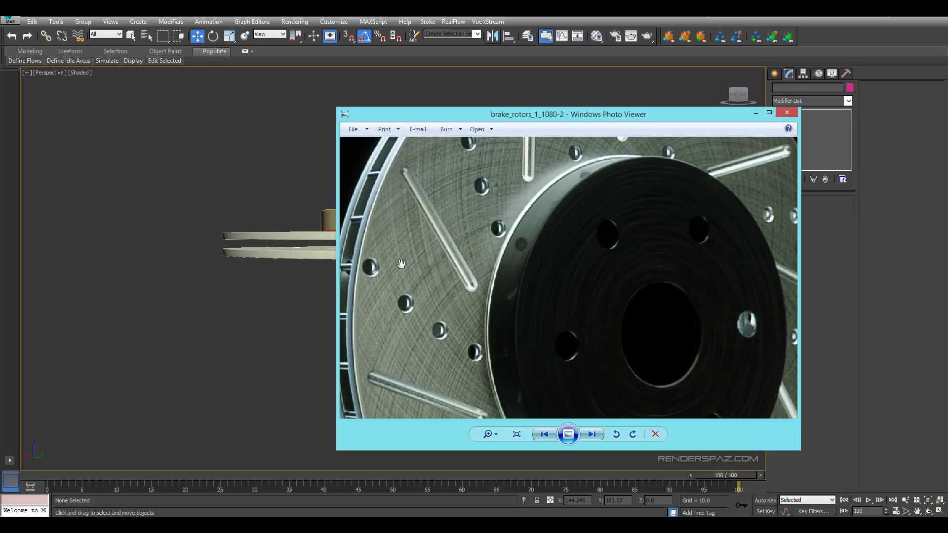
pyautogui.scroll(-5, 401, 264)
pyautogui.scroll(-2, 412, 282)
pyautogui.scroll(1, 491, 264)
pyautogui.scroll(-1, 501, 275)
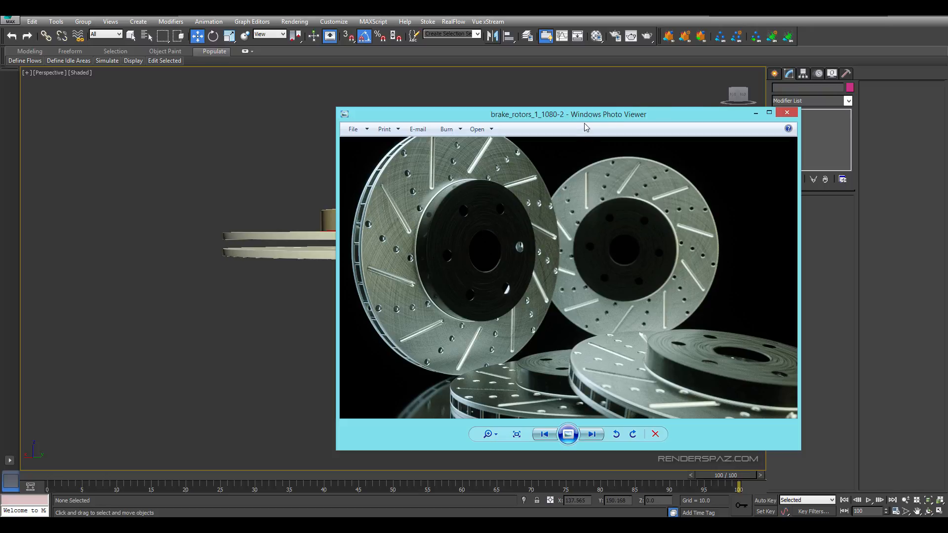
pyautogui.click(754, 112)
# - Examine the gap between the two discs from the side, selecting the lower disc and clearing the selection again
pyautogui.moveTo(177, 219); pyautogui.dragTo(302, 250, button='middle')
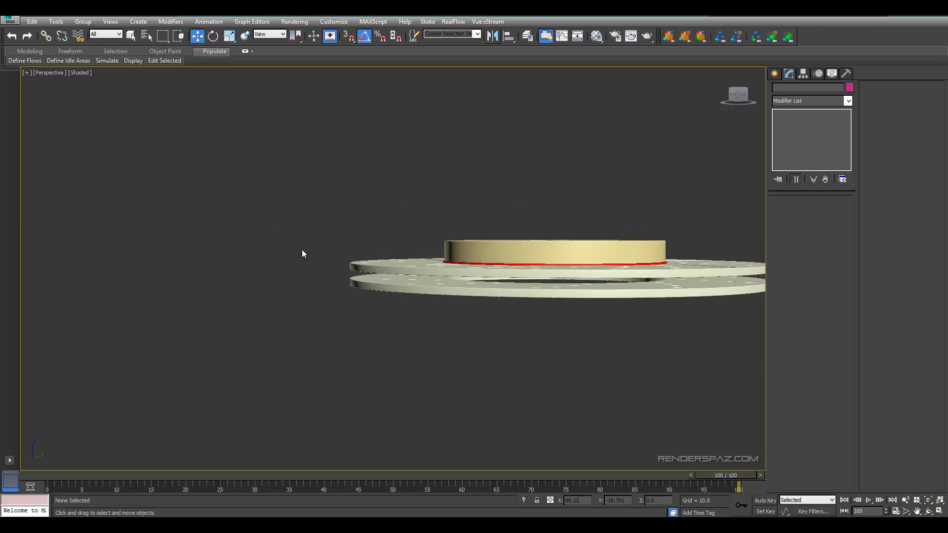
pyautogui.scroll(3, 300, 251)
pyautogui.click(484, 308)
pyautogui.keyDown('alt'); pyautogui.moveTo(484, 308); pyautogui.dragTo(326, 296, button='middle'); pyautogui.keyUp('alt')
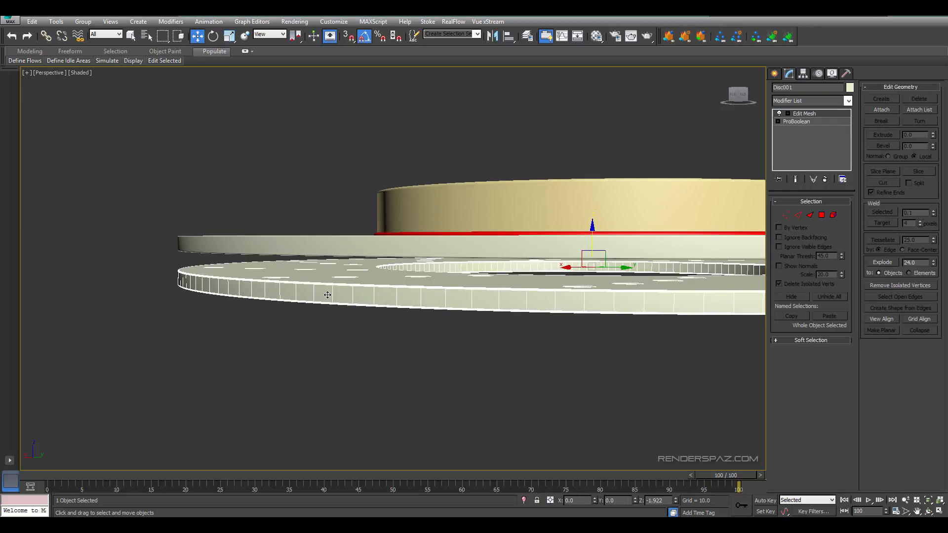
pyautogui.rightClick(358, 278)
pyautogui.click(455, 253)
pyautogui.scroll(-5, 466, 279)
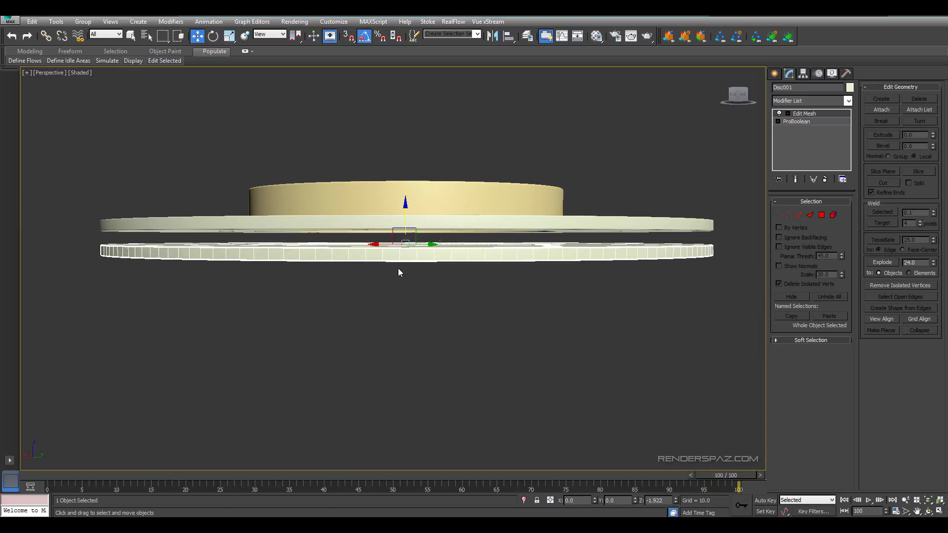
pyautogui.rightClick(432, 317)
pyautogui.click(422, 237)
pyautogui.scroll(-4, 546, 238)
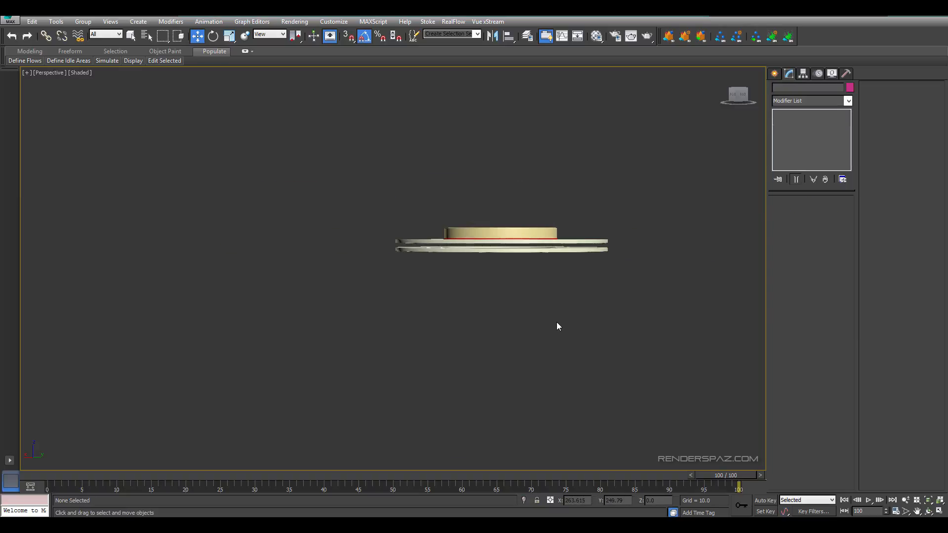
# - Return the timeline to frame 0 and switch to the Select Object tool
pyautogui.moveTo(709, 478); pyautogui.dragTo(1, 477)
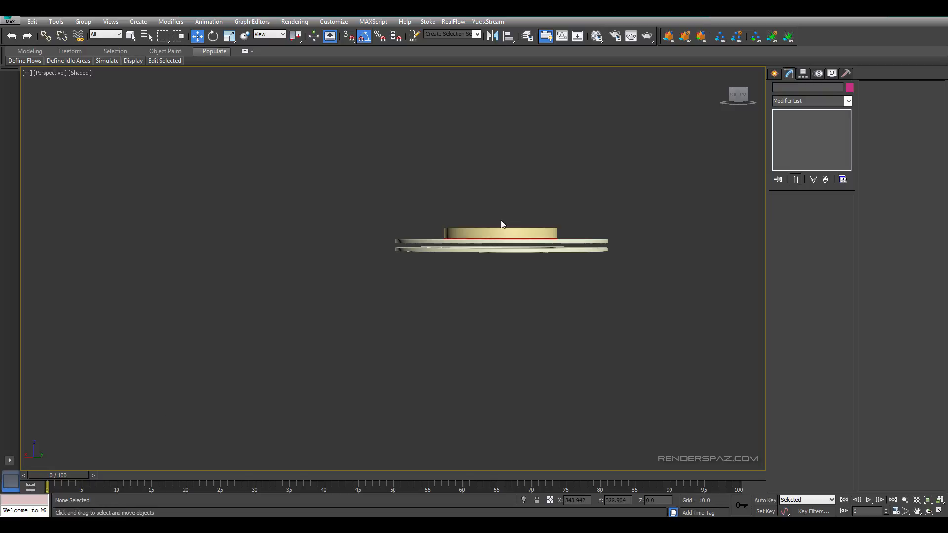
pyautogui.moveTo(467, 229); pyautogui.dragTo(380, 247, button='middle')
pyautogui.keyDown('alt'); pyautogui.moveTo(450, 241); pyautogui.dragTo(445, 285, button='middle'); pyautogui.keyUp('alt')
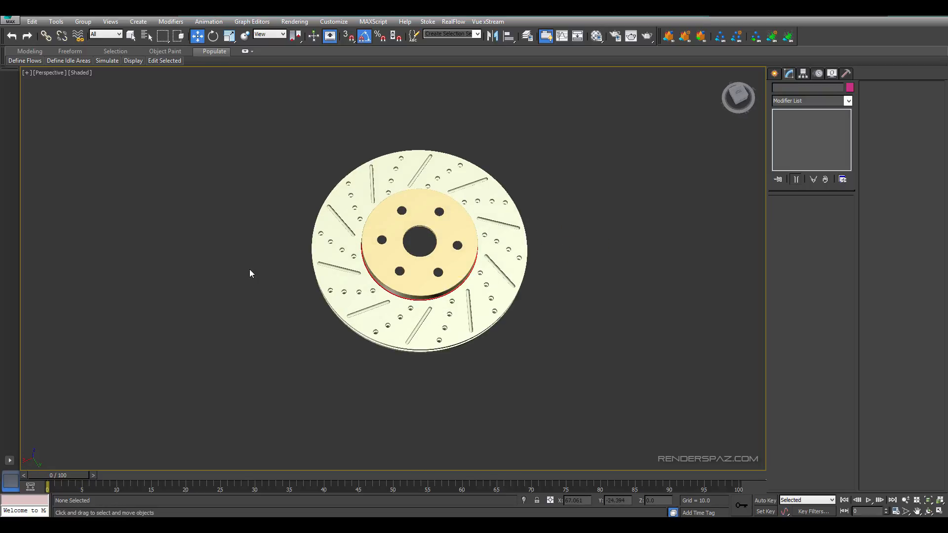
pyautogui.click(131, 36)
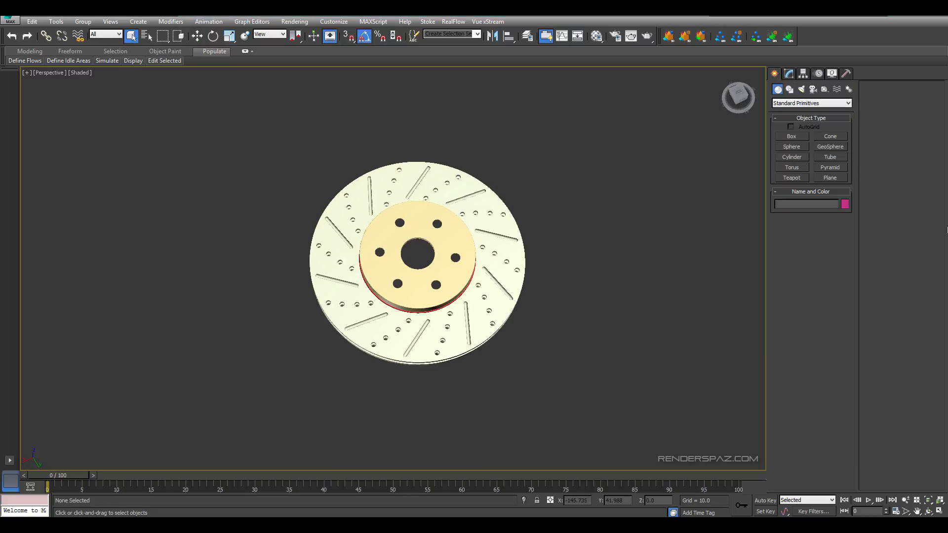
# - Show the outer rim of the disc, near the slot ends, in the Top view with wireframe display
pyautogui.scroll(5, 417, 256)
pyautogui.keyDown('alt'); pyautogui.moveTo(516, 305); pyautogui.dragTo(517, 269, button='middle'); pyautogui.keyUp('alt')
pyautogui.moveTo(525, 336); pyautogui.dragTo(552, 279, button='middle')
pyautogui.press('t')
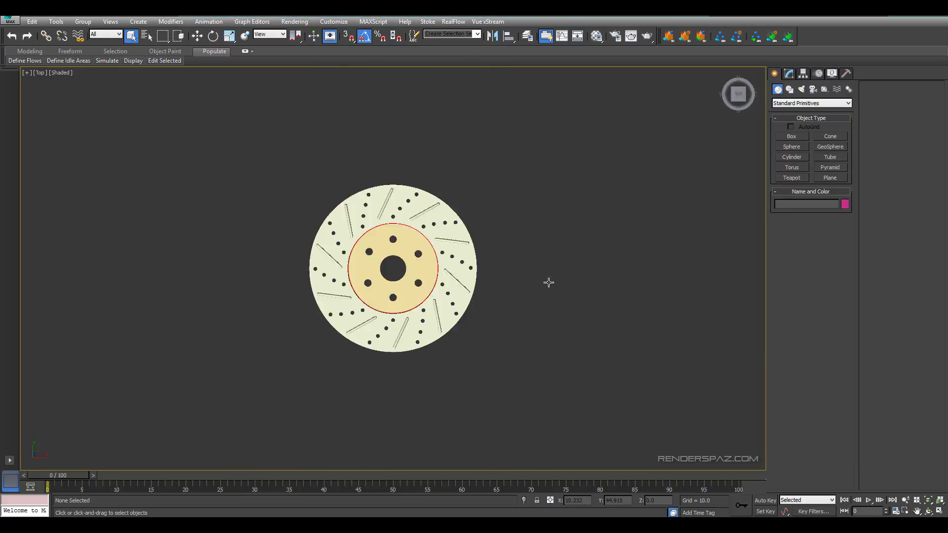
pyautogui.moveTo(427, 259); pyautogui.dragTo(436, 273, button='middle')
pyautogui.scroll(3, 433, 269)
pyautogui.hotkey('alt', 'w')
pyautogui.middleClick(460, 197)
pyautogui.middleClick(313, 167)
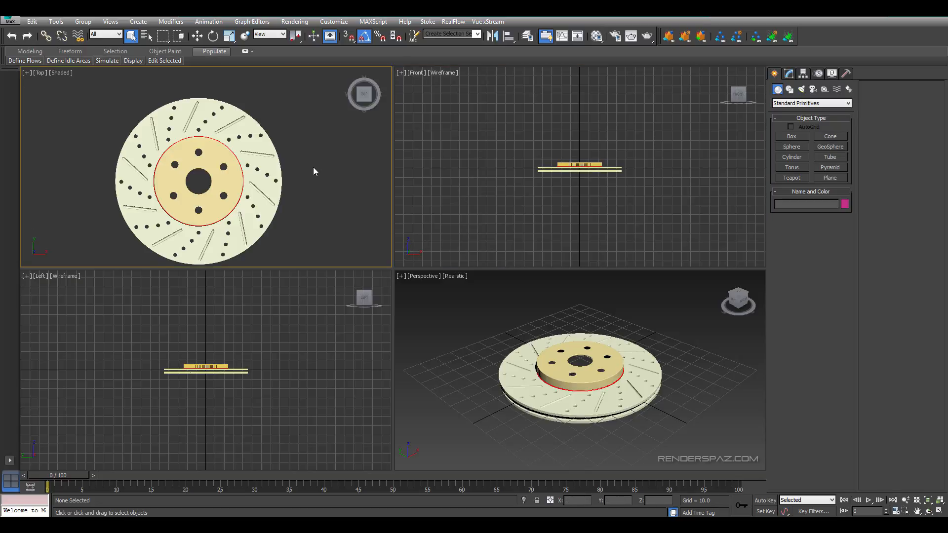
pyautogui.hotkey('alt', 'w')
pyautogui.scroll(6, 498, 179)
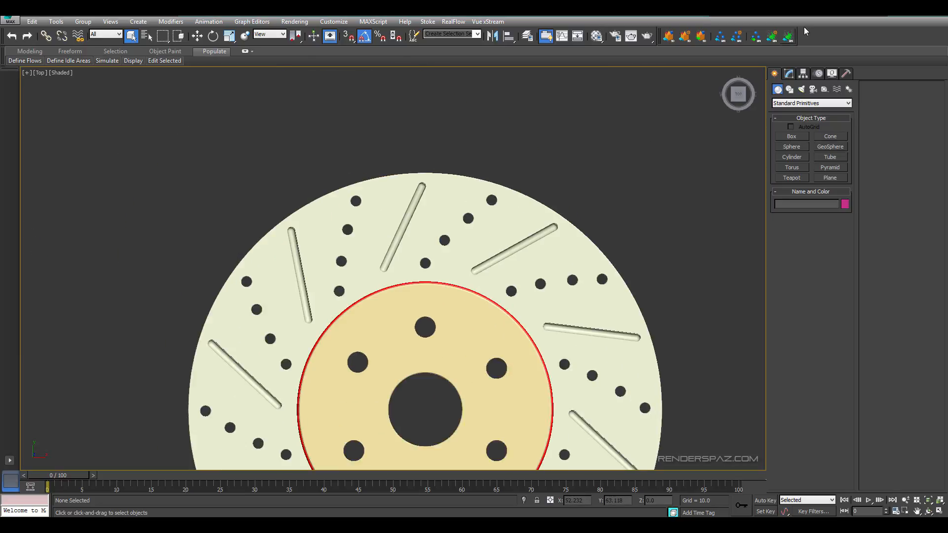
pyautogui.scroll(4, 447, 178)
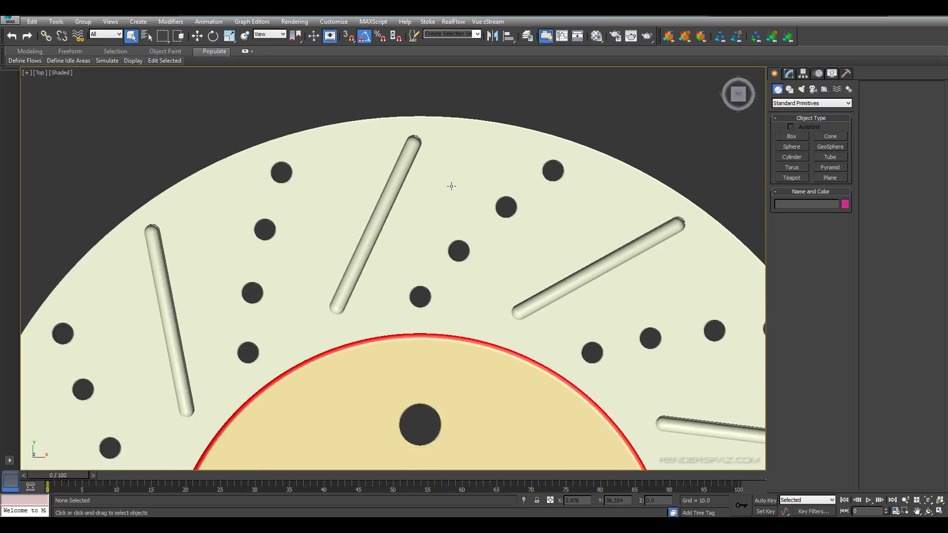
pyautogui.moveTo(428, 250); pyautogui.dragTo(440, 278, button='middle')
pyautogui.scroll(-3, 413, 72)
pyautogui.scroll(3, 448, 181)
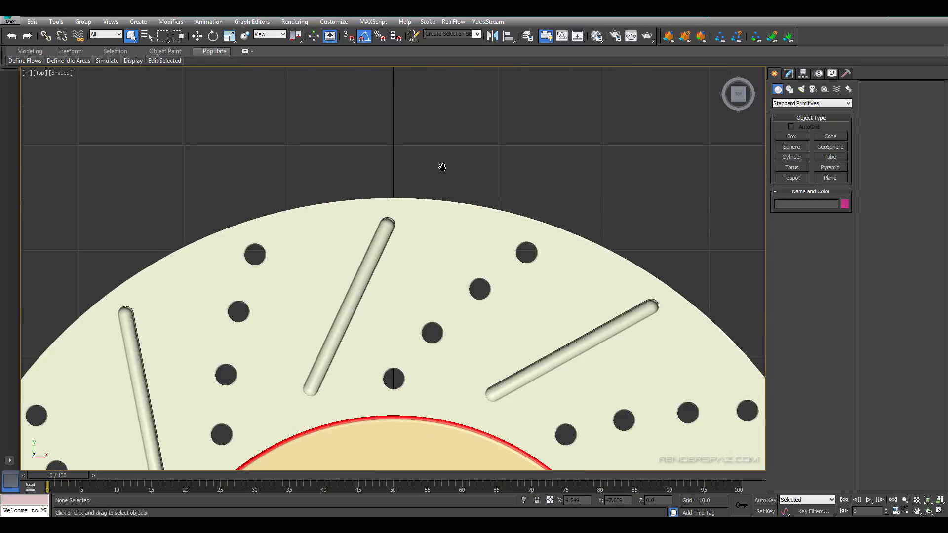
pyautogui.scroll(3, 402, 191)
pyautogui.press('F3')
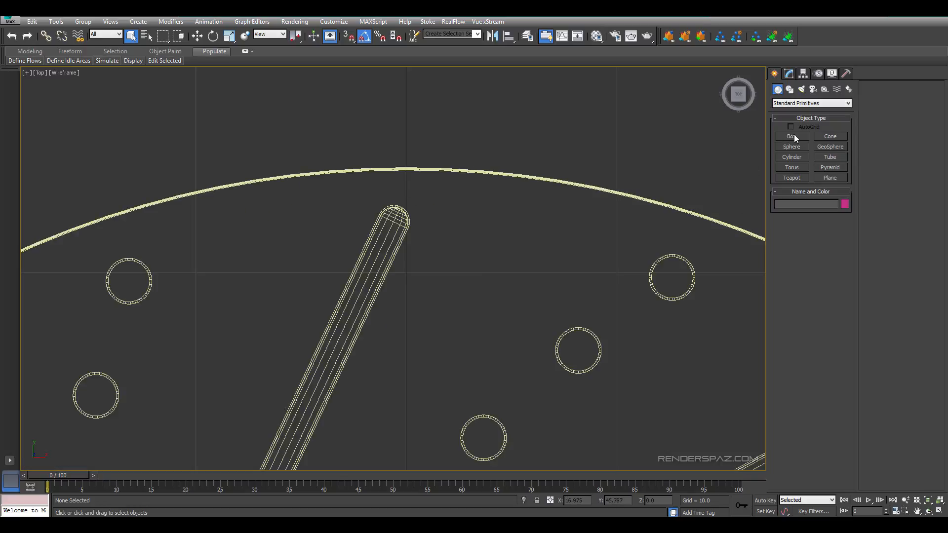
# - Create a 36-sided cylinder just inside the disc's outer rim, radius about 0.5 and height about 1.59, and check it in shaded perspective
pyautogui.click(791, 157)
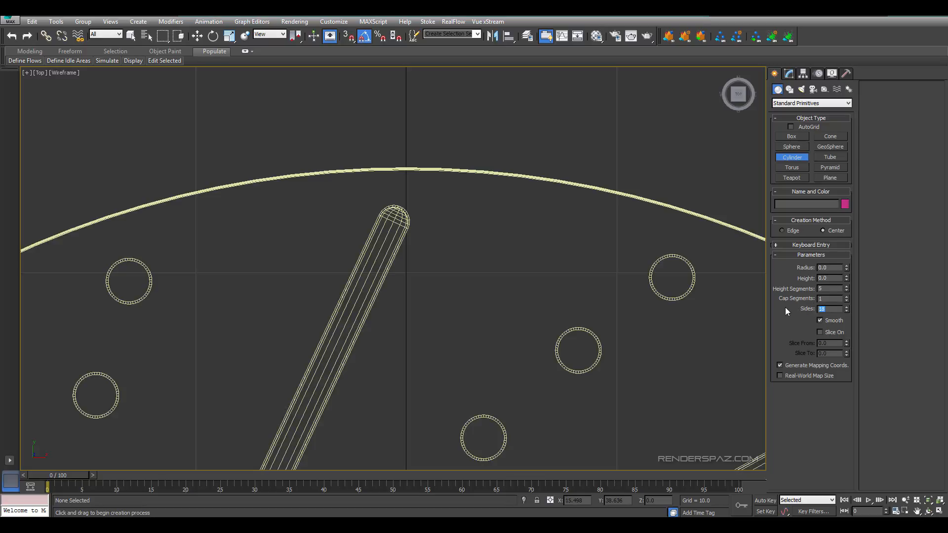
pyautogui.write('36')
pyautogui.scroll(2, 468, 202)
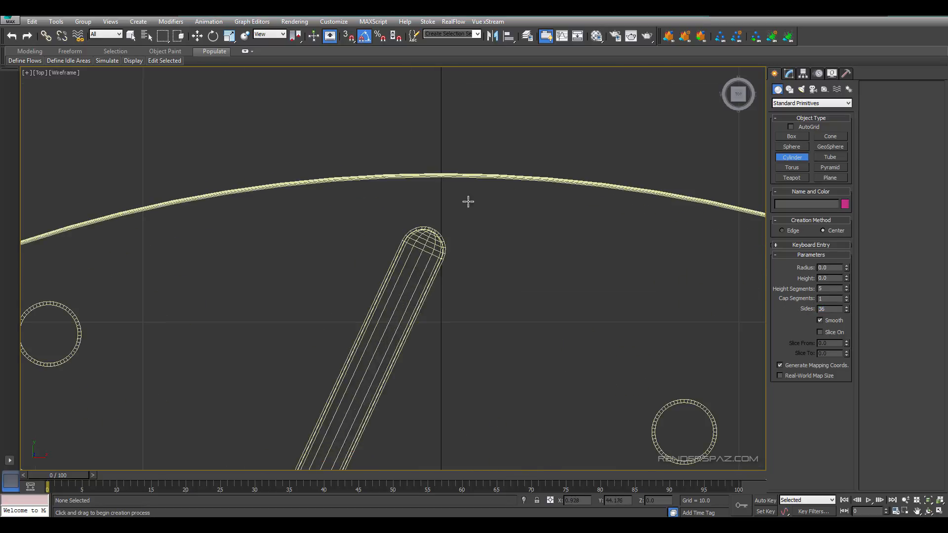
pyautogui.moveTo(441, 187); pyautogui.dragTo(445, 176)
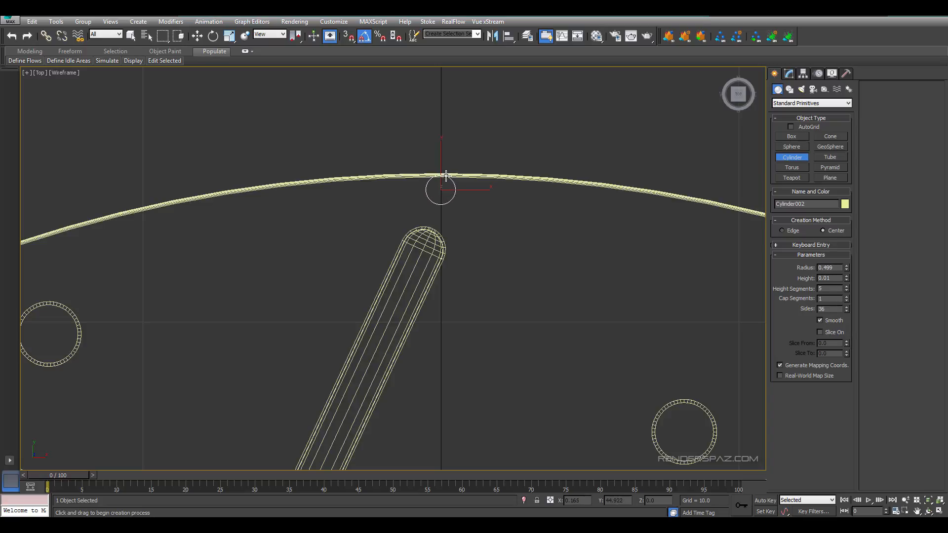
pyautogui.press('p')
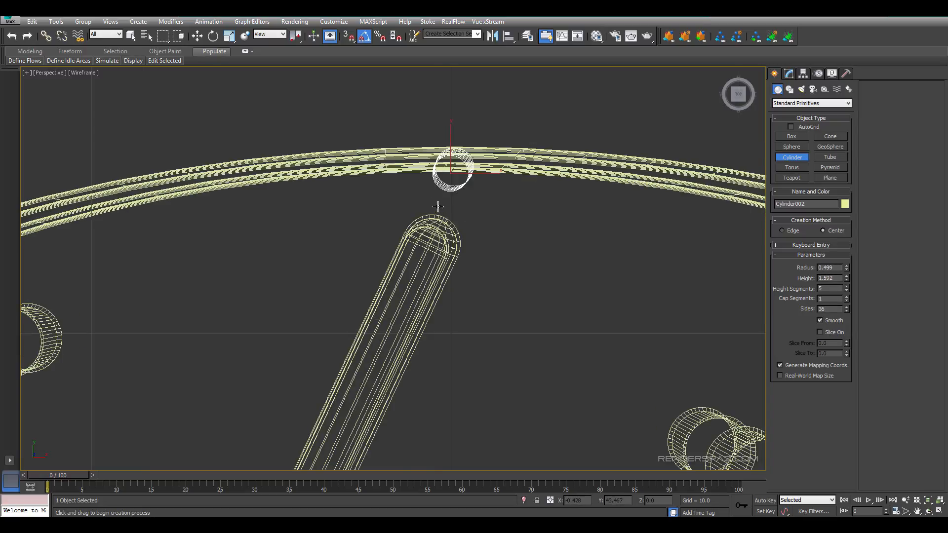
pyautogui.keyDown('alt'); pyautogui.moveTo(438, 207); pyautogui.dragTo(508, 162, button='middle'); pyautogui.keyUp('alt')
pyautogui.press('F3')
pyautogui.keyDown('alt'); pyautogui.moveTo(490, 218); pyautogui.dragTo(515, 159, button='middle'); pyautogui.keyUp('alt')
pyautogui.rightClick(481, 158)
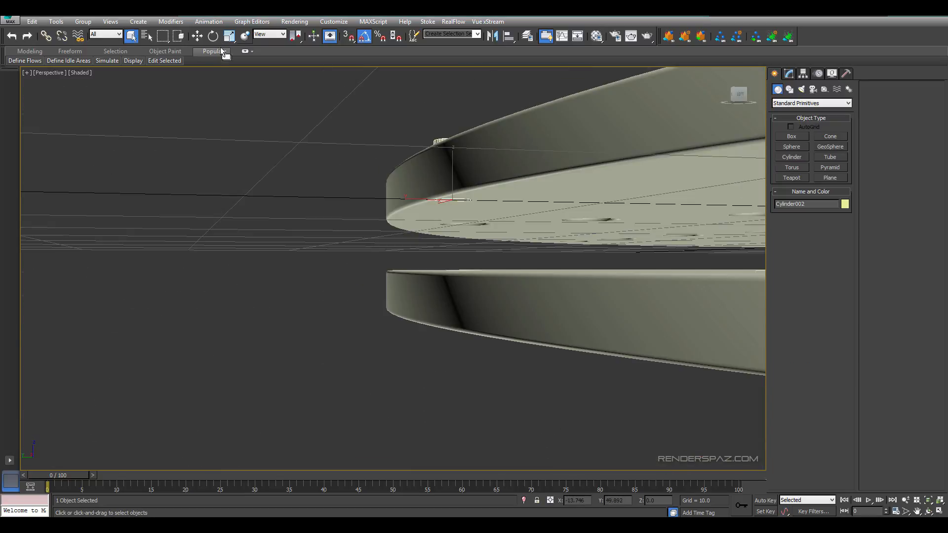
# - Hide the grid and move the cylinder down between the two discs, to a Z position of about -1.8
pyautogui.click(197, 36)
pyautogui.press('g')
pyautogui.moveTo(464, 172); pyautogui.dragTo(464, 240)
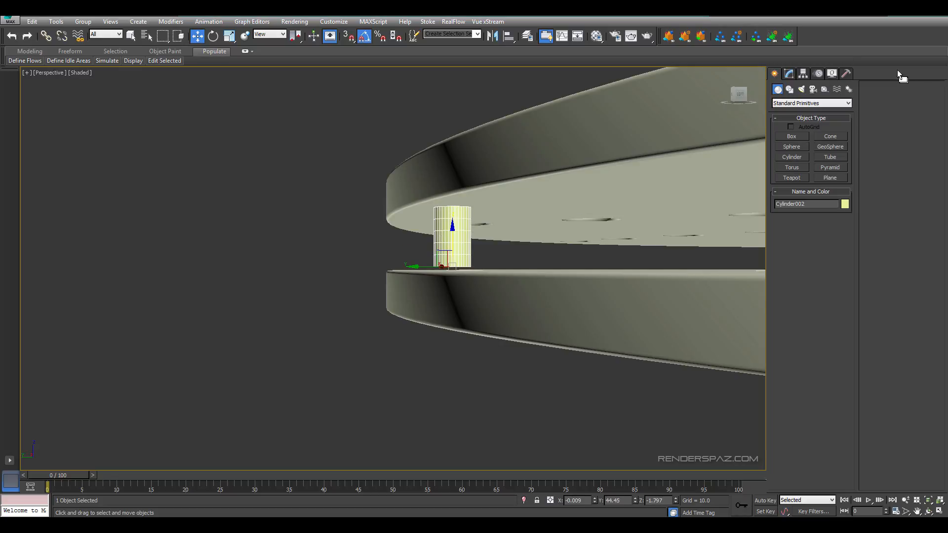
# - Reduce the cylinder to 1 height segment, increase its height to about 2.15, and lower it to a Z position of about -2.02
pyautogui.click(793, 73)
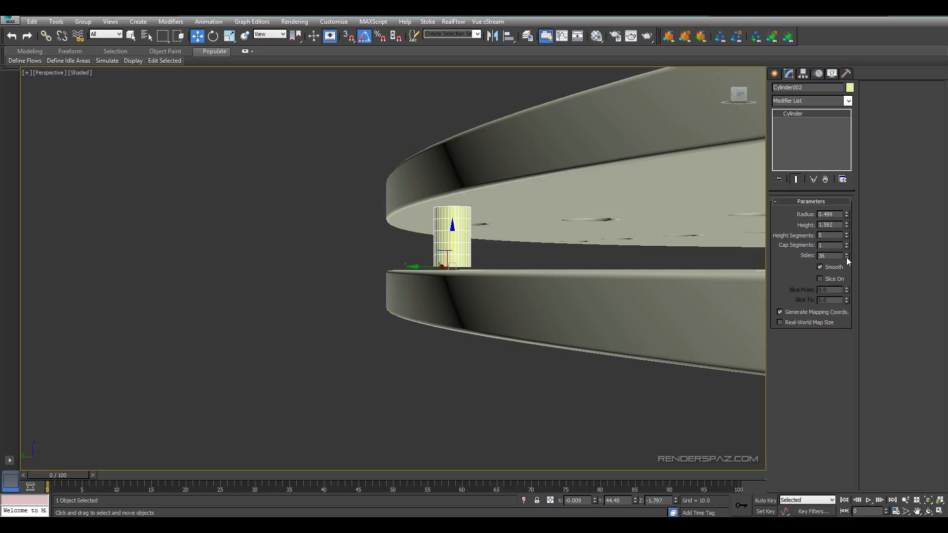
pyautogui.rightClick(848, 240)
pyautogui.rightClick(848, 236)
pyautogui.moveTo(849, 221); pyautogui.dragTo(851, 208)
pyautogui.moveTo(452, 234); pyautogui.dragTo(453, 242)
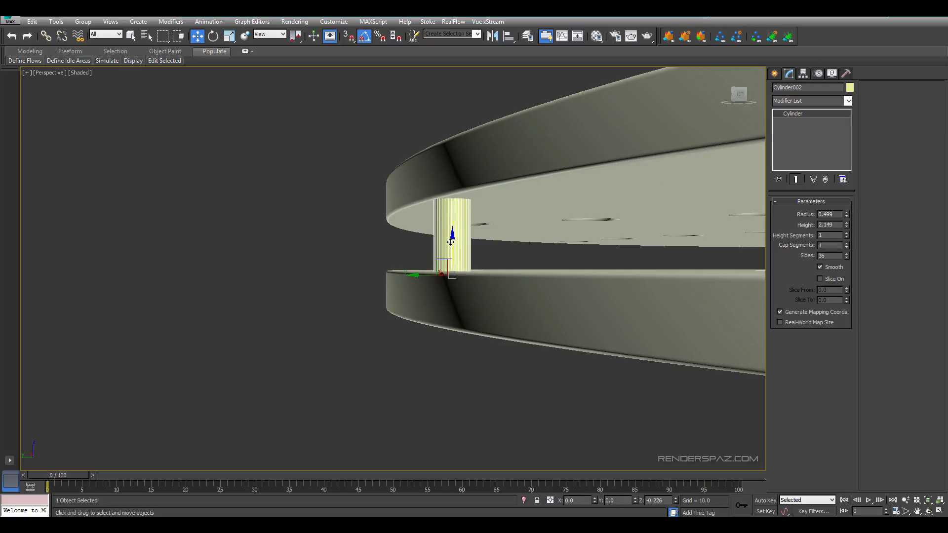
pyautogui.keyDown('alt'); pyautogui.moveTo(469, 242); pyautogui.dragTo(444, 277, button='middle'); pyautogui.keyUp('alt')
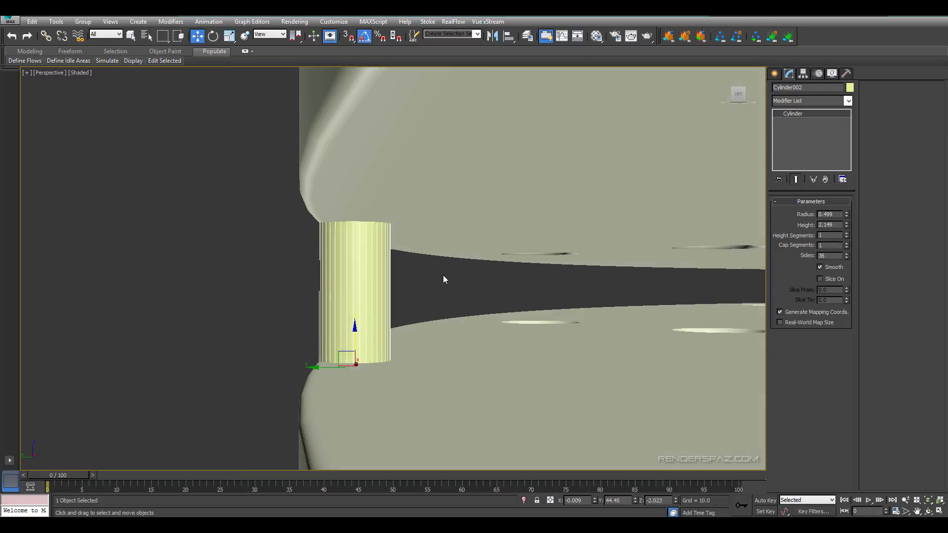
# - In the Front view, trim the cylinder's height to about 1.98 and raise it to Z -1.95 so it just overlaps both discs
pyautogui.press('f')
pyautogui.scroll(10, 345, 214)
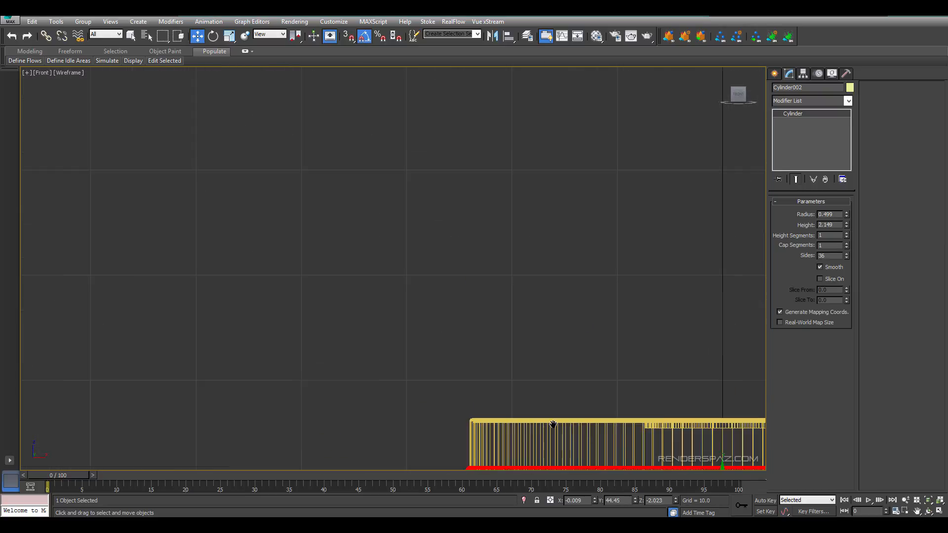
pyautogui.scroll(5, 600, 251)
pyautogui.moveTo(596, 236); pyautogui.dragTo(508, 261, button='middle')
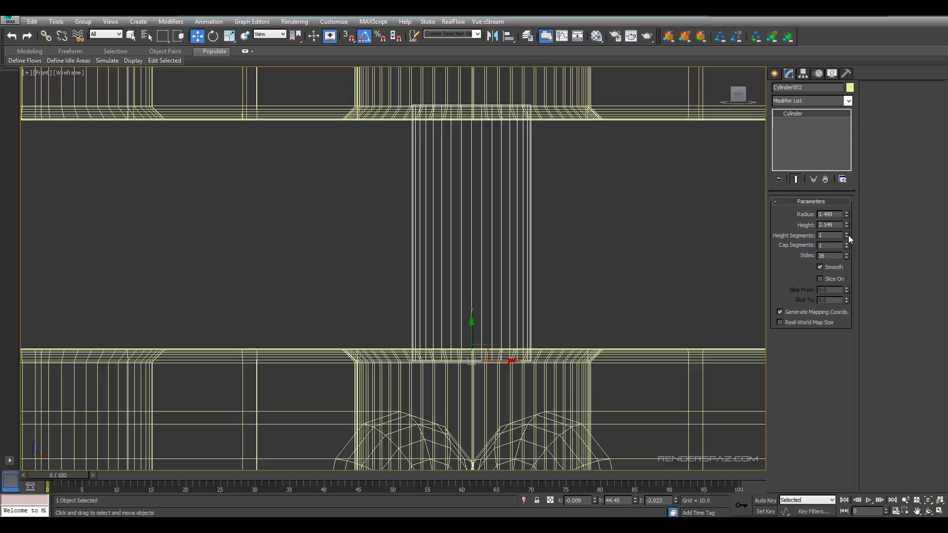
pyautogui.moveTo(847, 226); pyautogui.dragTo(847, 228)
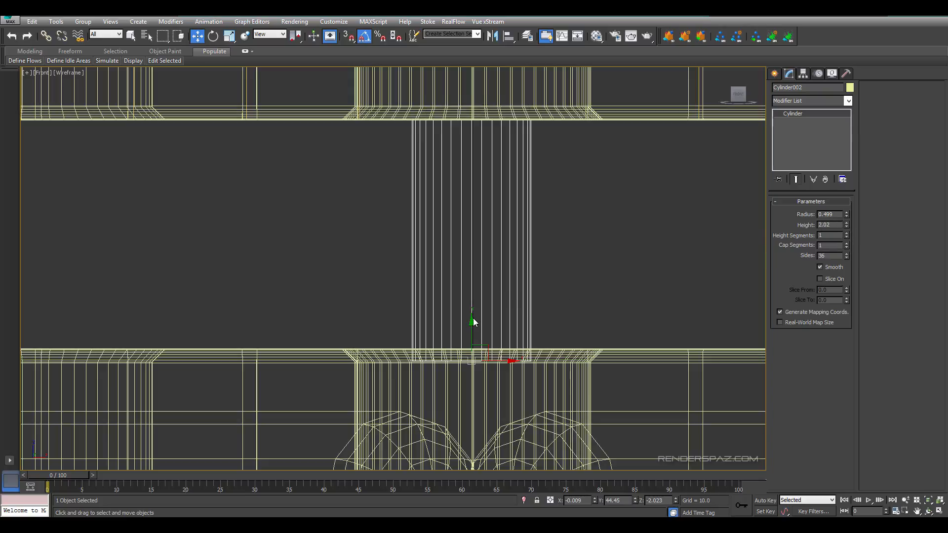
pyautogui.moveTo(469, 323); pyautogui.dragTo(469, 318)
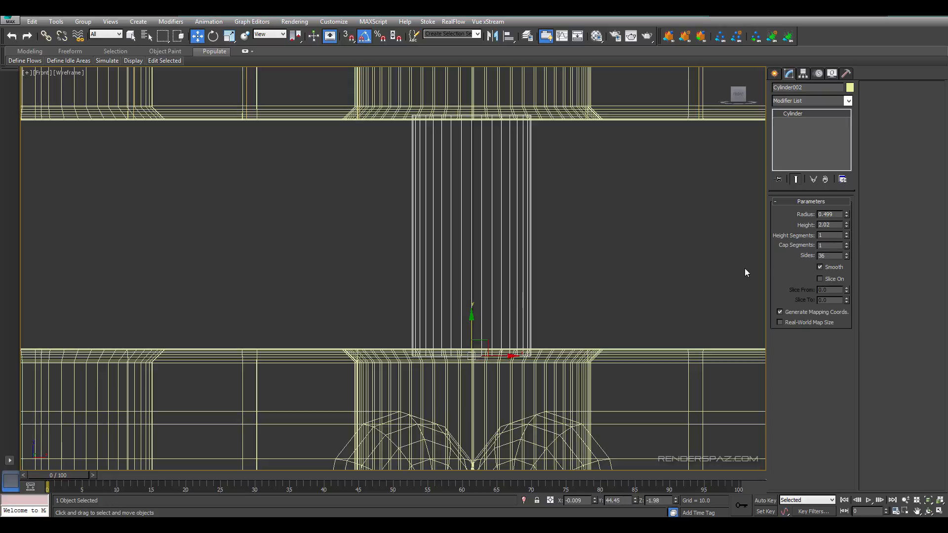
pyautogui.moveTo(847, 226); pyautogui.dragTo(847, 227)
pyautogui.moveTo(470, 320); pyautogui.dragTo(472, 316)
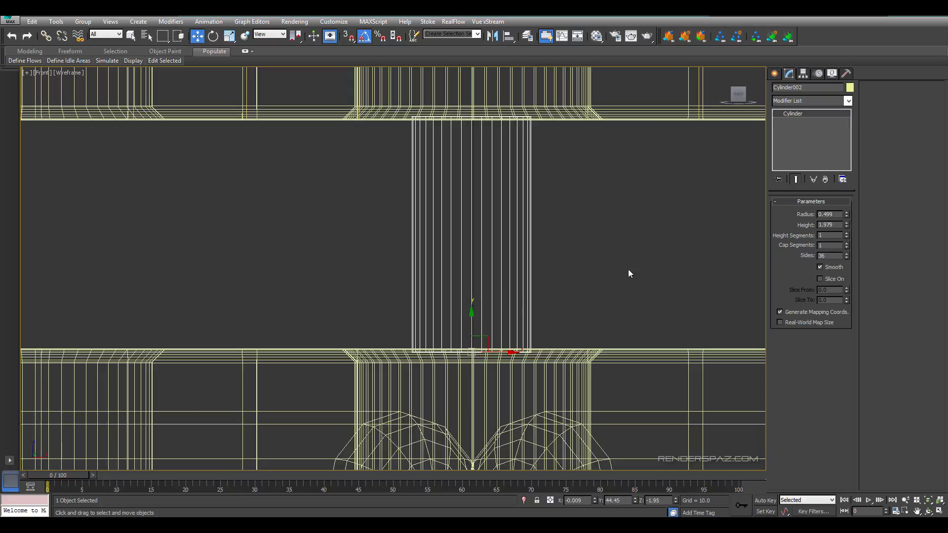
# - Check the cylinder's fit between the discs in shaded perspective and its distance from the outer rim in the wireframe Top view
pyautogui.press('p')
pyautogui.press('F3')
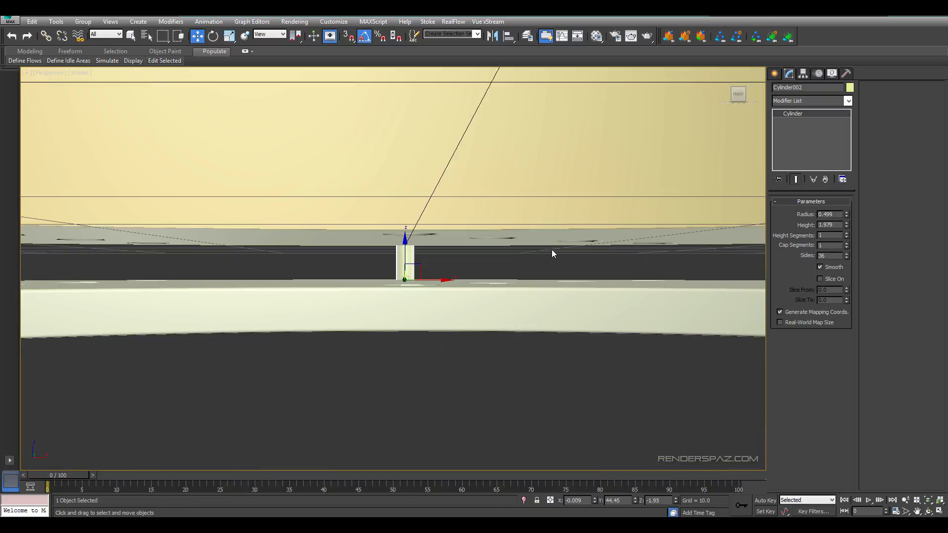
pyautogui.press('t')
pyautogui.press('F3')
pyautogui.scroll(-6, 414, 232)
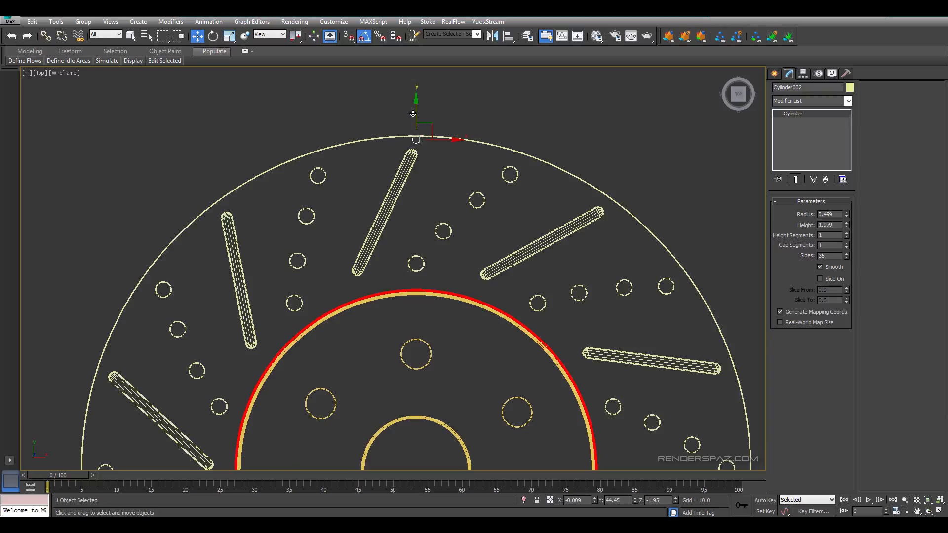
pyautogui.scroll(4, 430, 168)
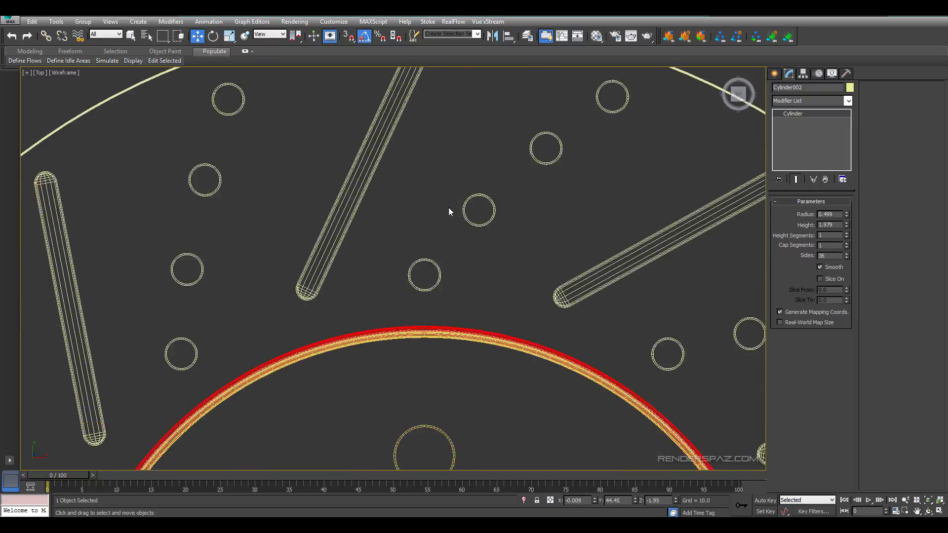
pyautogui.scroll(-4, 450, 211)
pyautogui.scroll(2, 492, 175)
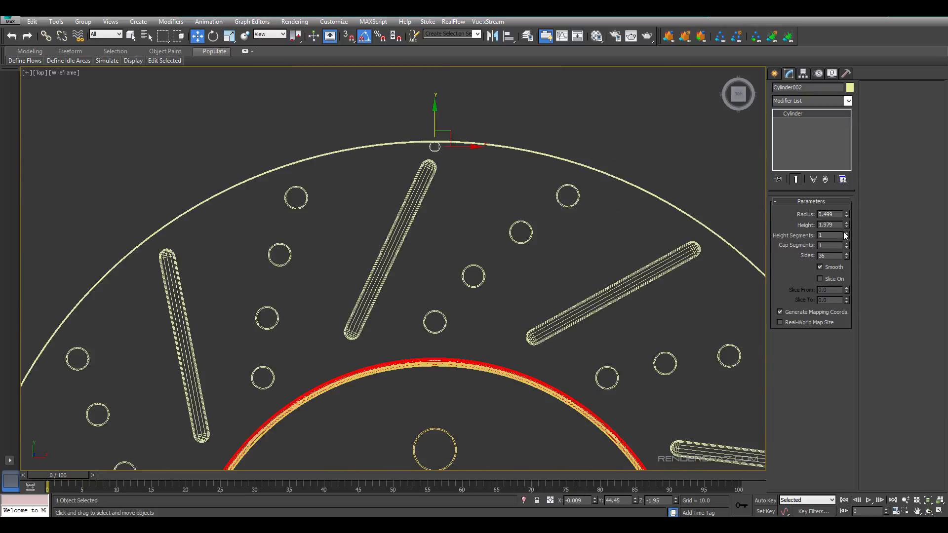
# - Set the cylinder's radius to 0.55 and shift it slightly inward from the disc's rim, to a Y position of about 44.34
pyautogui.moveTo(849, 208); pyautogui.dragTo(847, 215)
pyautogui.moveTo(434, 122); pyautogui.dragTo(435, 123)
pyautogui.press('BackSpace')
pyautogui.press('BackSpace')
pyautogui.write('5')
pyautogui.press('Return')
pyautogui.moveTo(470, 289); pyautogui.dragTo(470, 195, button='middle')
pyautogui.moveTo(466, 129); pyautogui.dragTo(499, 229, button='middle')
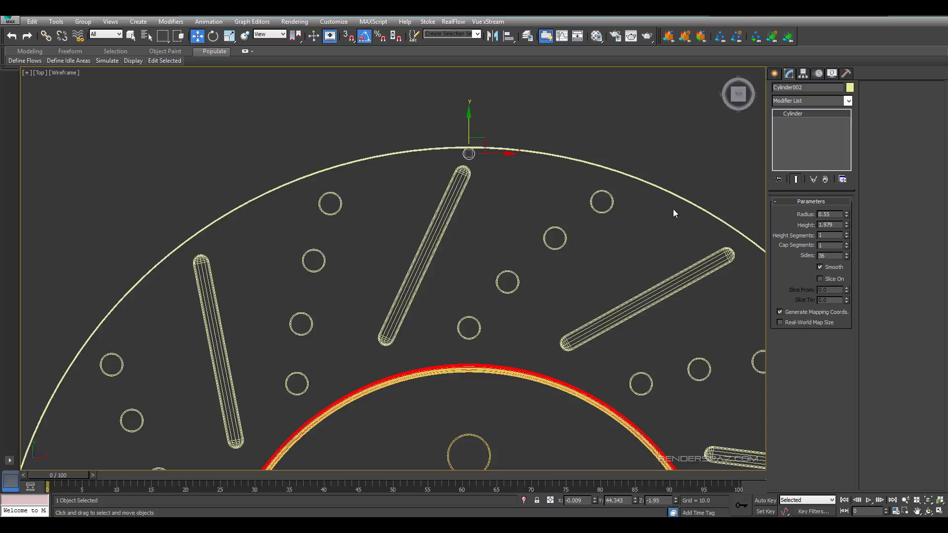
# - Set the cylinder's height to 2 and move it further inward from the rim, to a Y position of about 44.19
pyautogui.moveTo(835, 225); pyautogui.dragTo(744, 221)
pyautogui.write('2')
pyautogui.press('Return')
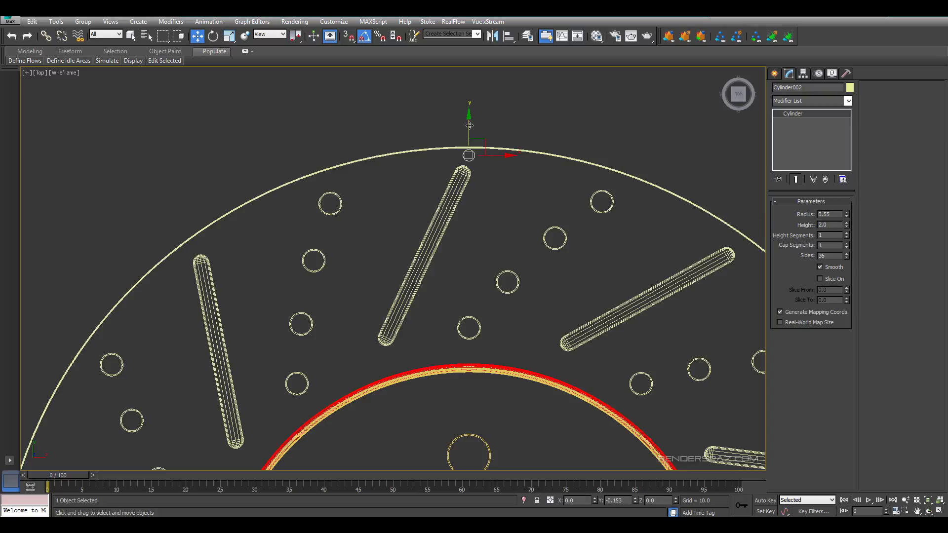
pyautogui.scroll(-3, 506, 291)
pyautogui.scroll(-5, 482, 277)
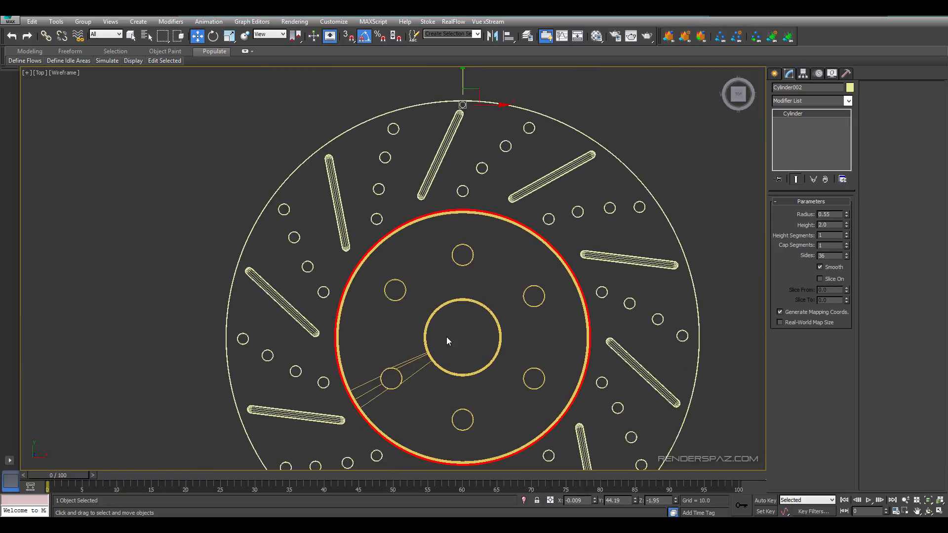
# - Move only the cylinder's pivot to the disc's centre by zeroing its X, Y and Z coordinates
pyautogui.click(802, 75)
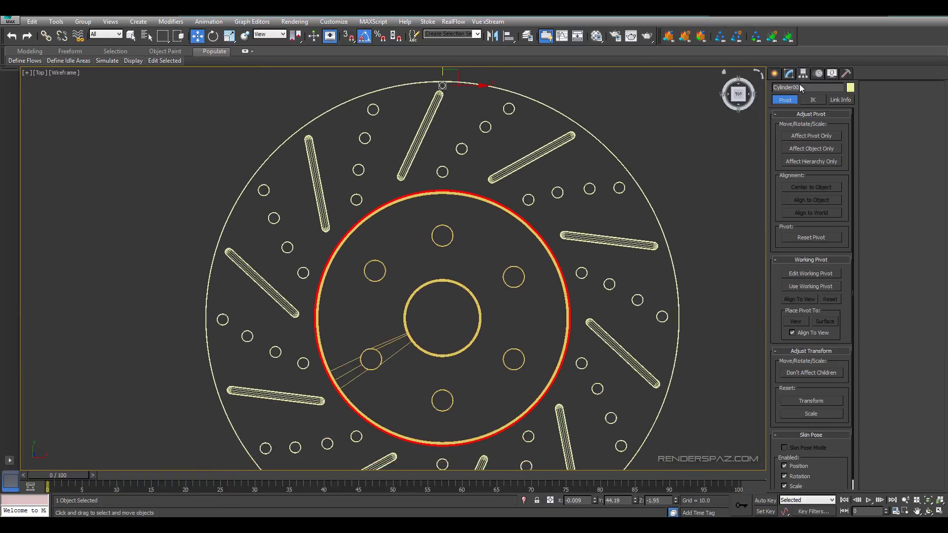
pyautogui.click(815, 137)
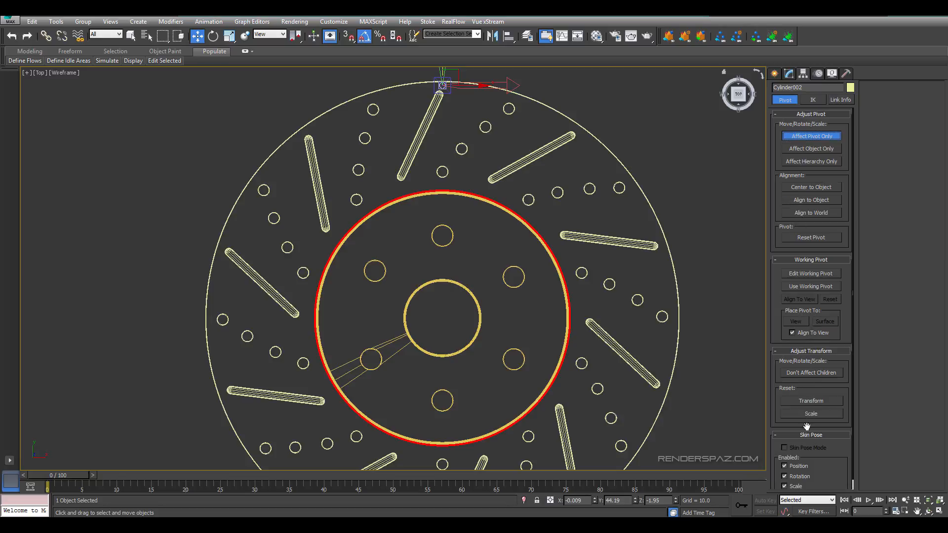
pyautogui.click(812, 401)
pyautogui.rightClick(590, 503)
pyautogui.click(597, 505)
pyautogui.rightClick(636, 501)
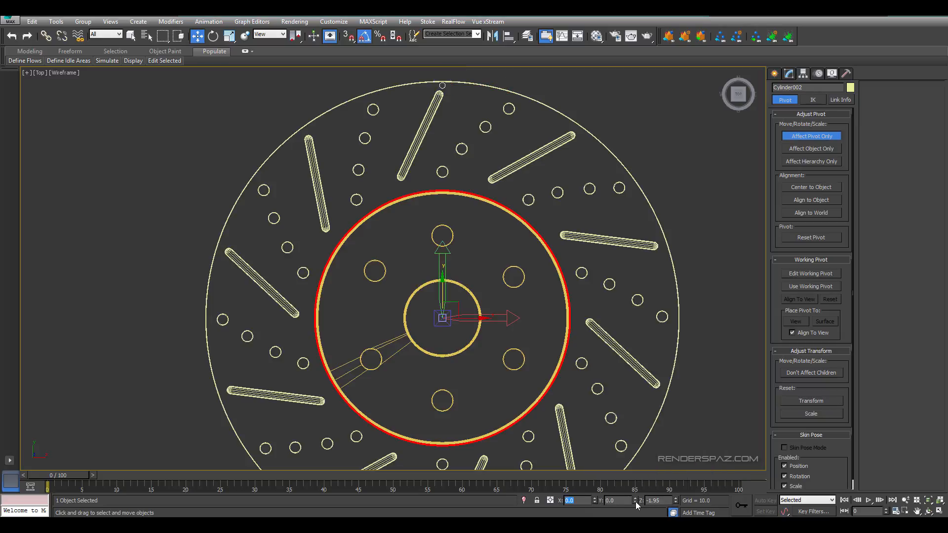
pyautogui.rightClick(676, 501)
pyautogui.click(799, 137)
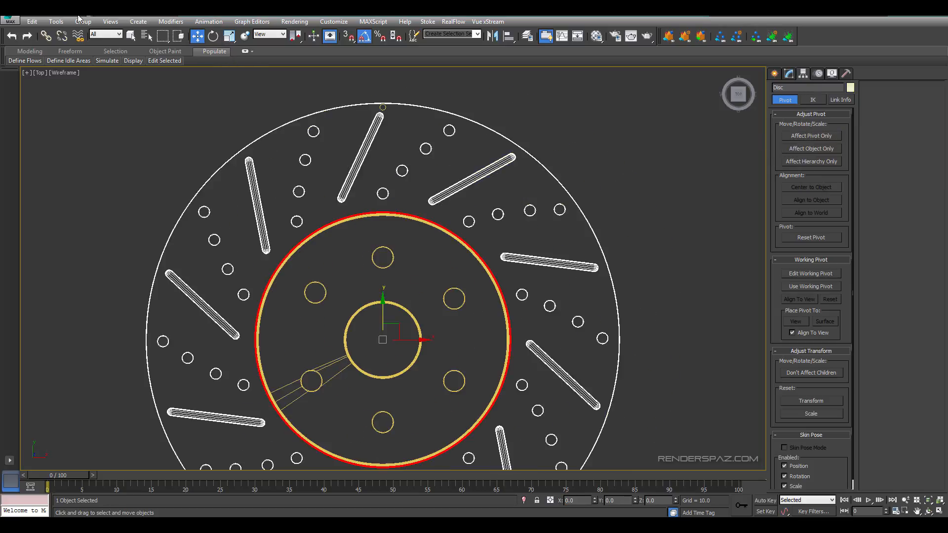
pyautogui.click(58, 21)
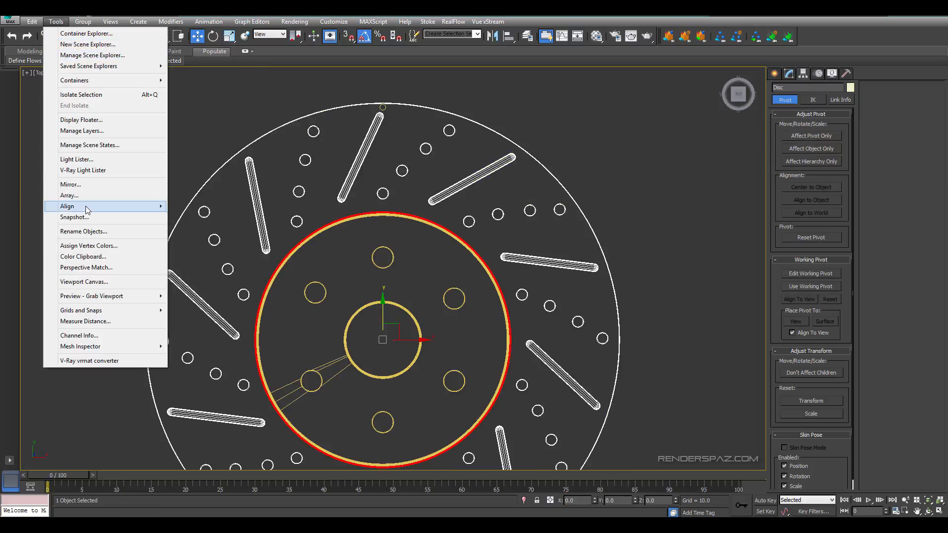
pyautogui.click(69, 196)
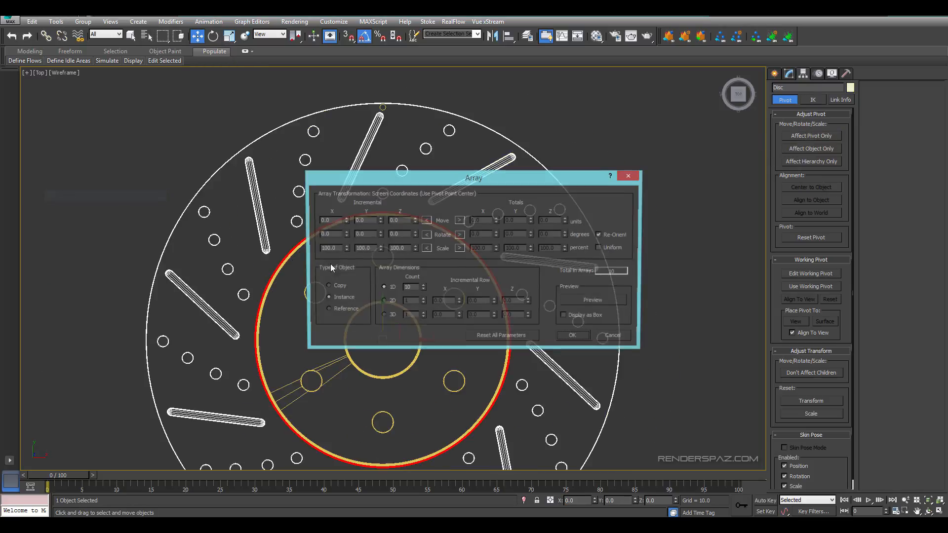
pyautogui.click(458, 236)
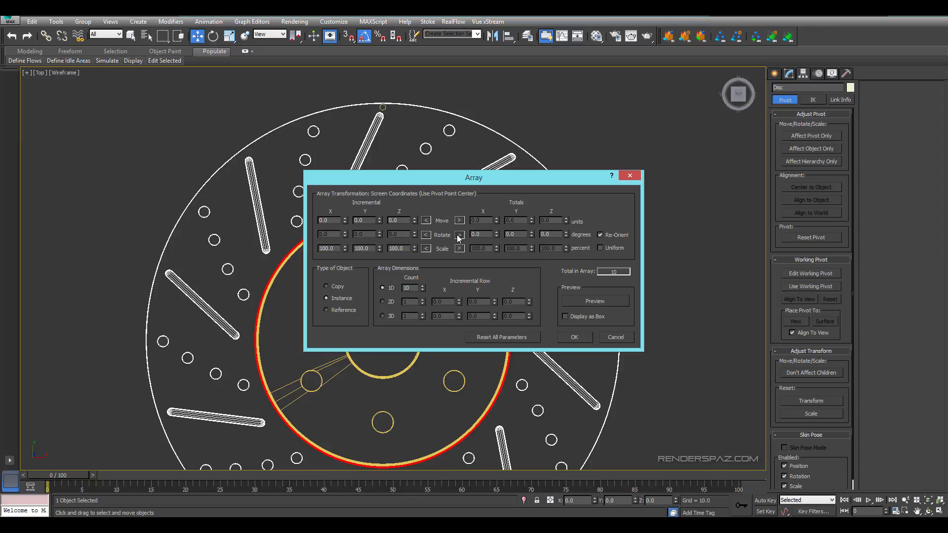
pyautogui.doubleClick(551, 233)
pyautogui.press('BackSpace')
pyautogui.write('360')
pyautogui.press('Return')
pyautogui.moveTo(457, 178); pyautogui.dragTo(206, 87)
pyautogui.click(341, 218)
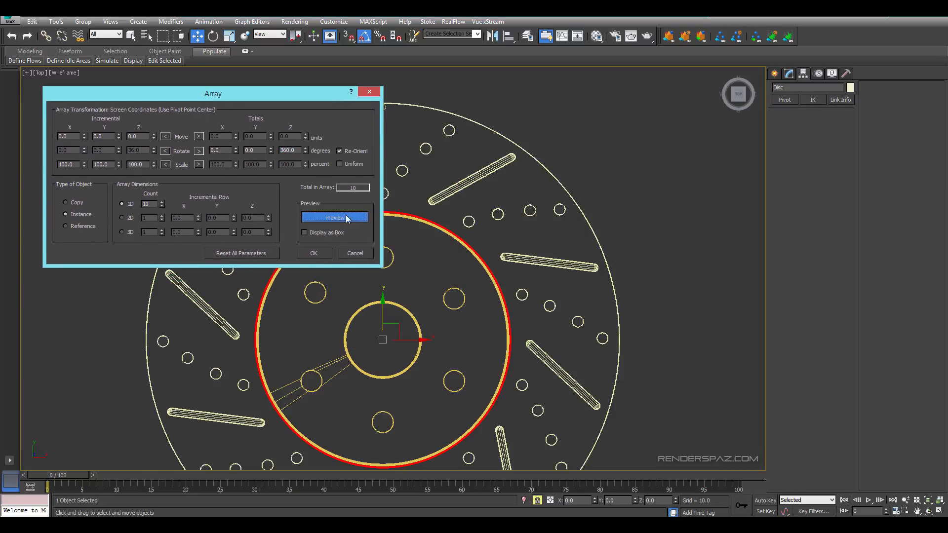
pyautogui.moveTo(560, 238); pyautogui.dragTo(581, 214, button='middle')
pyautogui.scroll(-2, 527, 203)
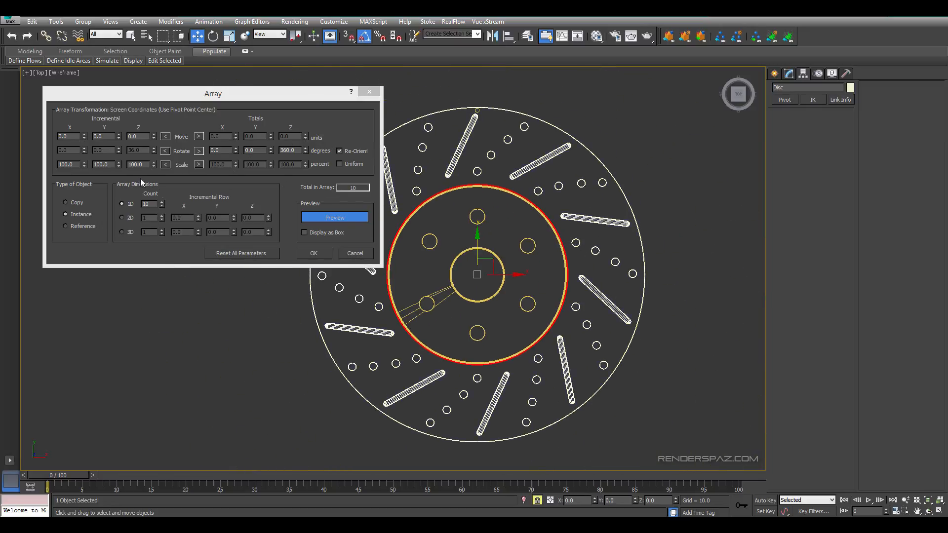
pyautogui.click(161, 202)
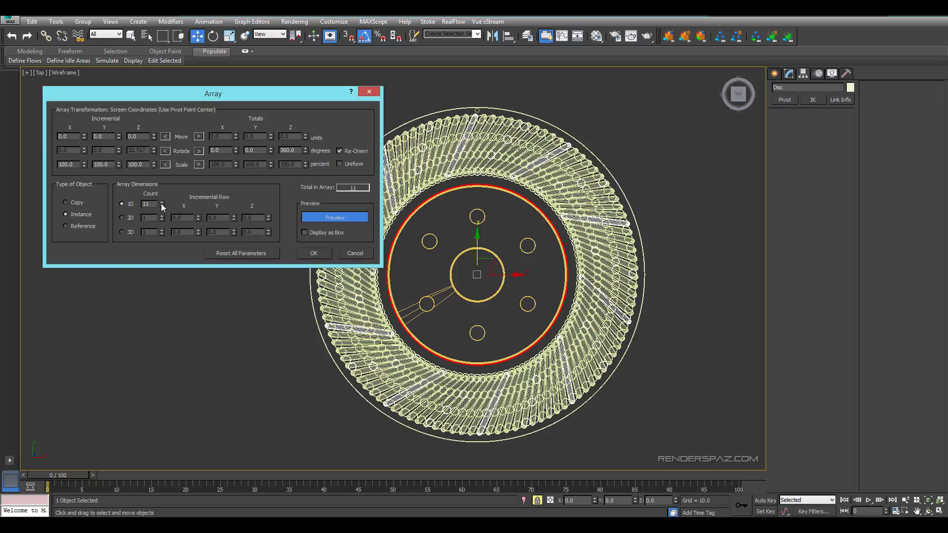
pyautogui.click(161, 206)
pyautogui.click(161, 206)
pyautogui.click(162, 206)
pyautogui.click(161, 205)
pyautogui.click(161, 206)
pyautogui.click(161, 206)
pyautogui.click(162, 206)
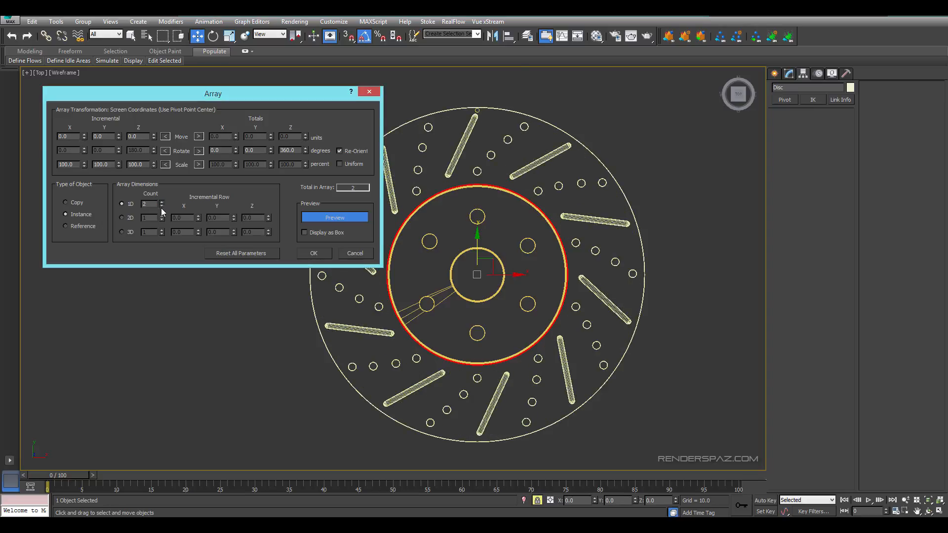
pyautogui.click(321, 254)
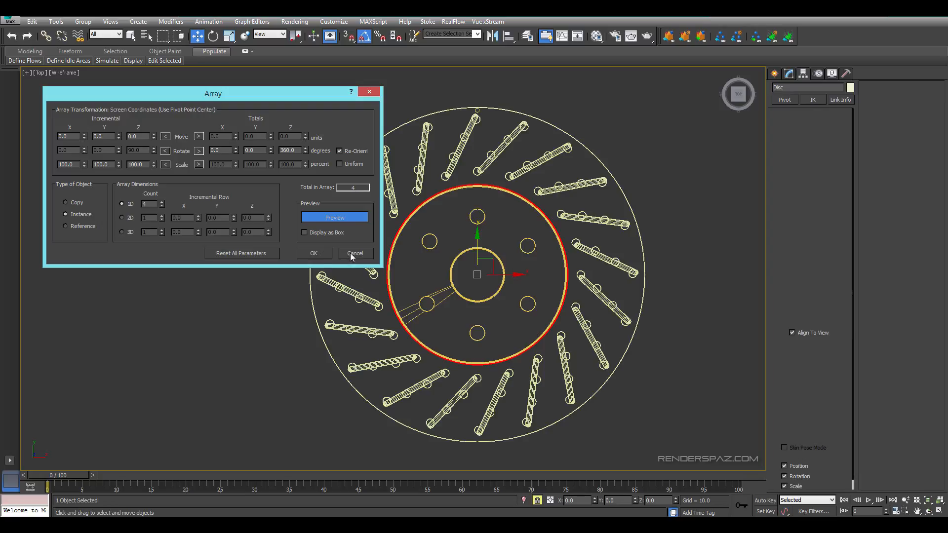
# - Set up an array of the small rim cylinder with a total Z rotation of 360 degrees and preview it
pyautogui.click(480, 113)
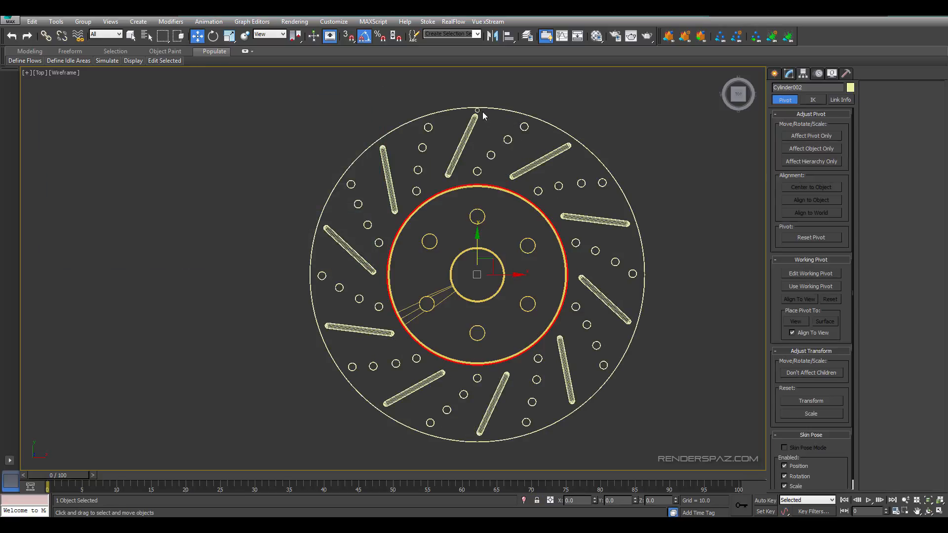
pyautogui.click(64, 21)
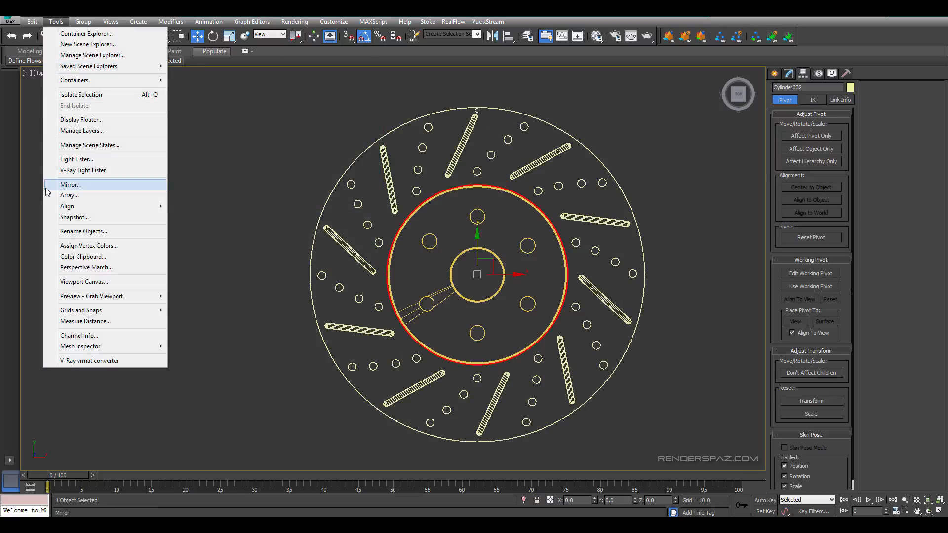
pyautogui.click(61, 197)
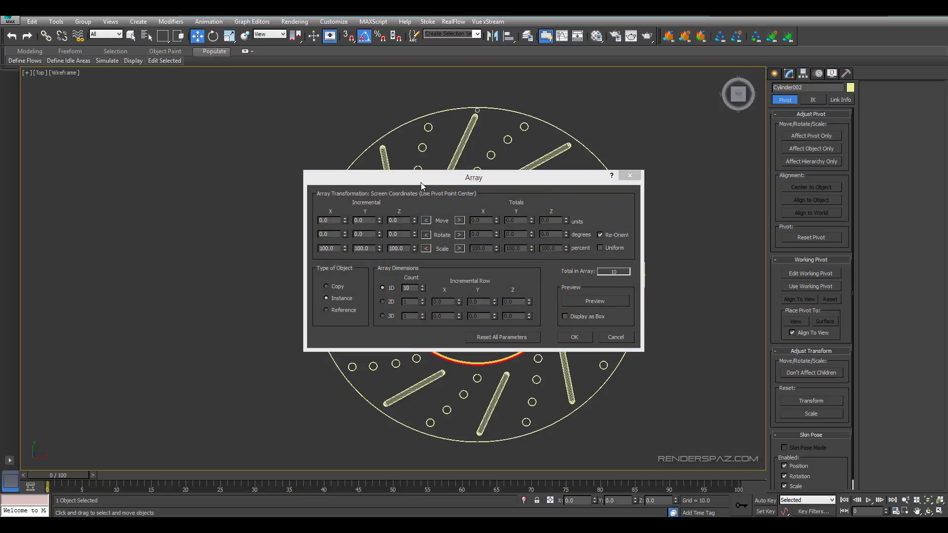
pyautogui.moveTo(421, 182); pyautogui.dragTo(153, 103)
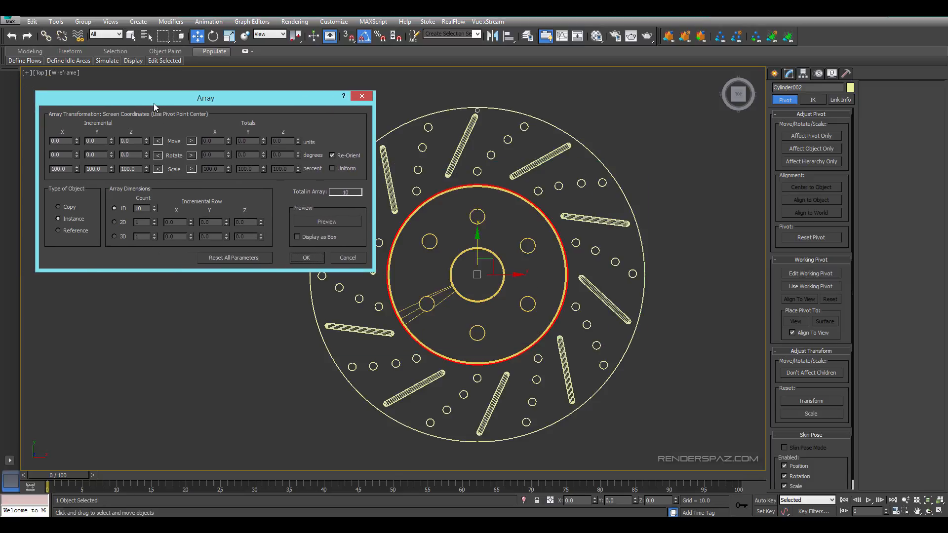
pyautogui.click(191, 155)
pyautogui.write('360')
pyautogui.press('Return')
pyautogui.click(320, 226)
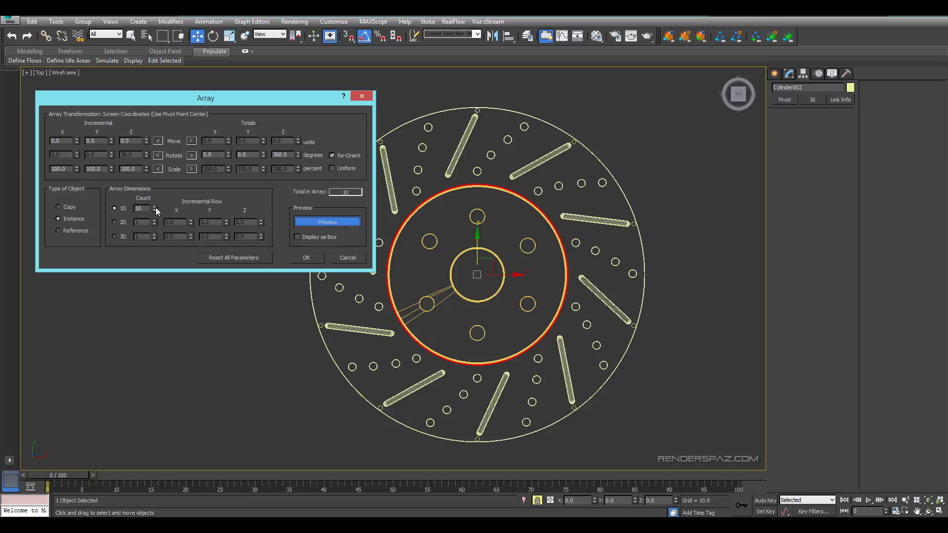
# - Raise the 1D array count, choose Copy as the object type, and create the ring of cylinders around the rim
pyautogui.moveTo(156, 207); pyautogui.dragTo(161, 186)
pyautogui.press('Return')
pyautogui.click(67, 208)
pyautogui.click(306, 258)
pyautogui.click(236, 283)
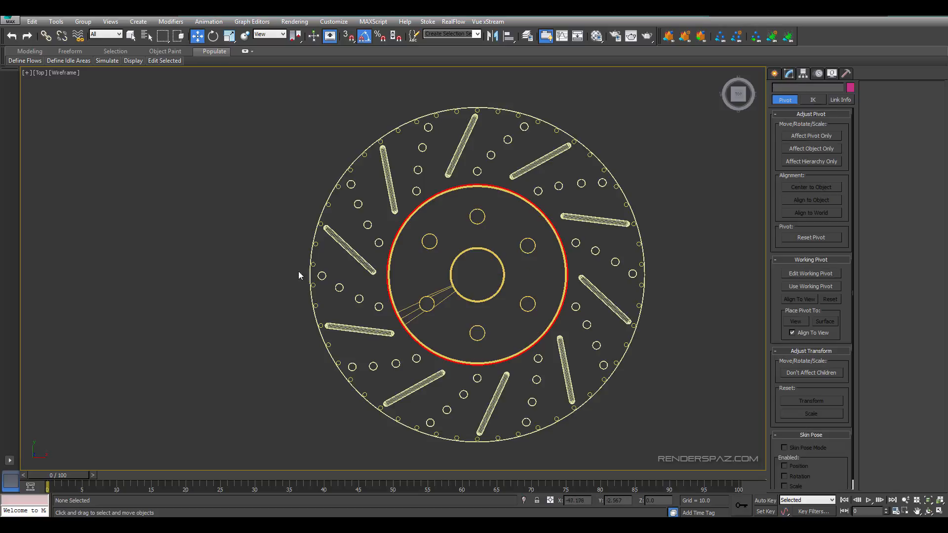
# - Inspect the ring of support cylinders between the two discs from above and from the side in shaded perspective
pyautogui.press('p')
pyautogui.keyDown('alt'); pyautogui.moveTo(497, 230); pyautogui.dragTo(487, 210, button='middle'); pyautogui.keyUp('alt')
pyautogui.press('F3')
pyautogui.scroll(5, 487, 210)
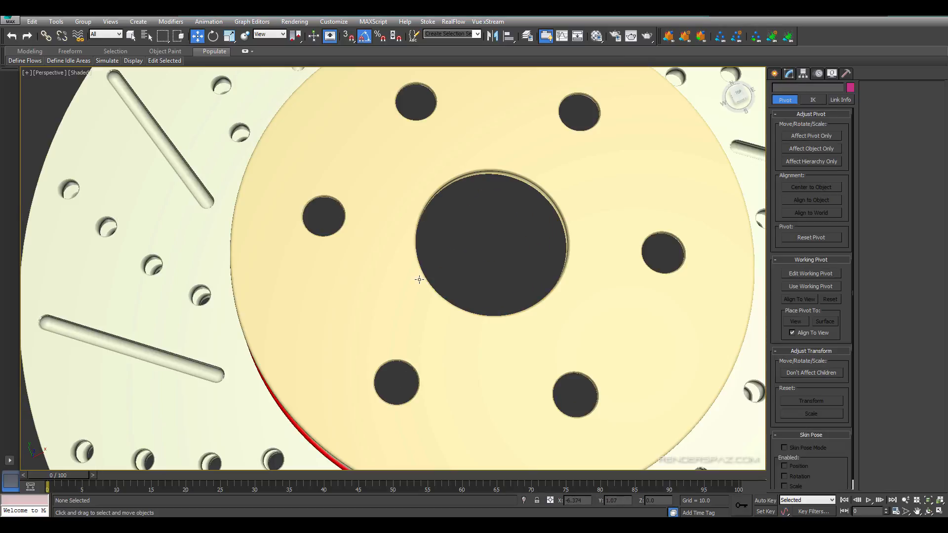
pyautogui.keyDown('alt'); pyautogui.moveTo(419, 279); pyautogui.dragTo(421, 258, button='middle'); pyautogui.keyUp('alt')
pyautogui.scroll(-4, 463, 264)
pyautogui.keyDown('alt'); pyautogui.moveTo(464, 314); pyautogui.dragTo(554, 279, button='middle'); pyautogui.keyUp('alt')
pyautogui.scroll(-4, 554, 279)
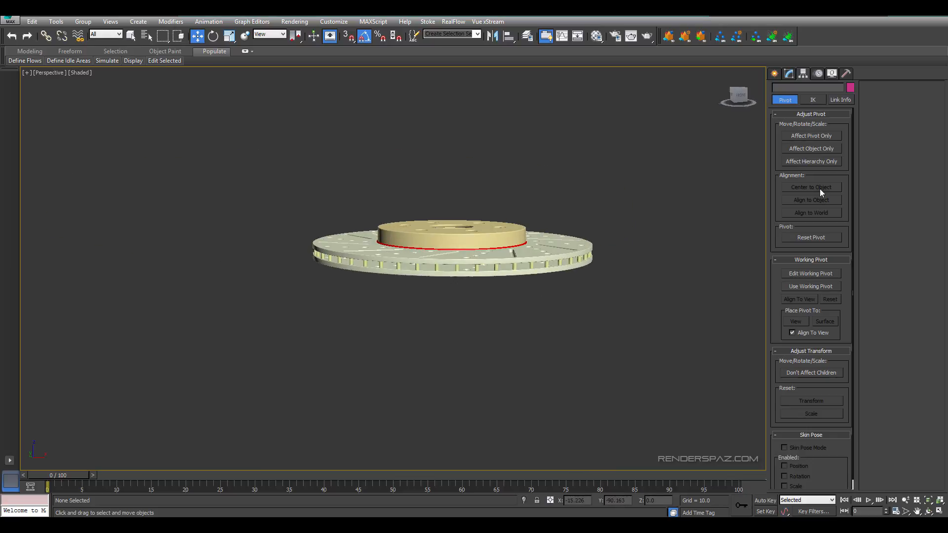
# - Frame the whole brake disc at an angle and bring up the brake_rotors_1_1080-2 photo in Windows Photo Viewer beside it for comparison
pyautogui.moveTo(947, 129); pyautogui.dragTo(638, 114)
pyautogui.keyDown('alt'); pyautogui.moveTo(163, 226); pyautogui.dragTo(183, 266, button='middle'); pyautogui.keyUp('alt')
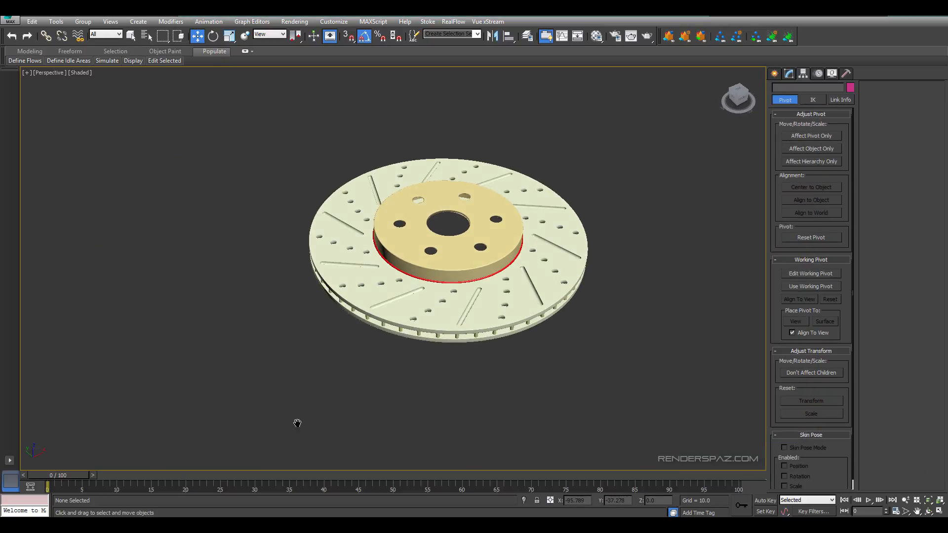
pyautogui.moveTo(296, 423); pyautogui.dragTo(188, 463, button='middle')
pyautogui.hotkey('alt', 'Tab')
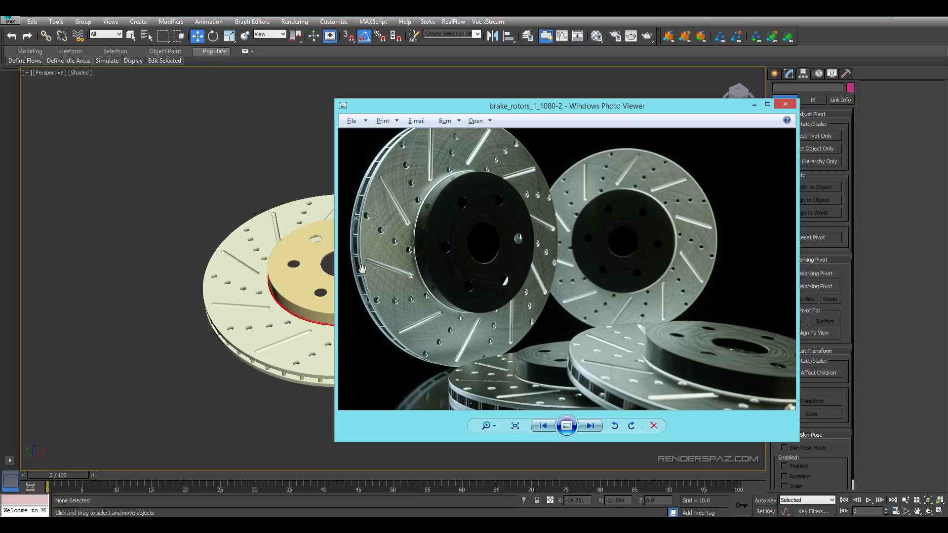
pyautogui.moveTo(603, 105); pyautogui.dragTo(712, 111)
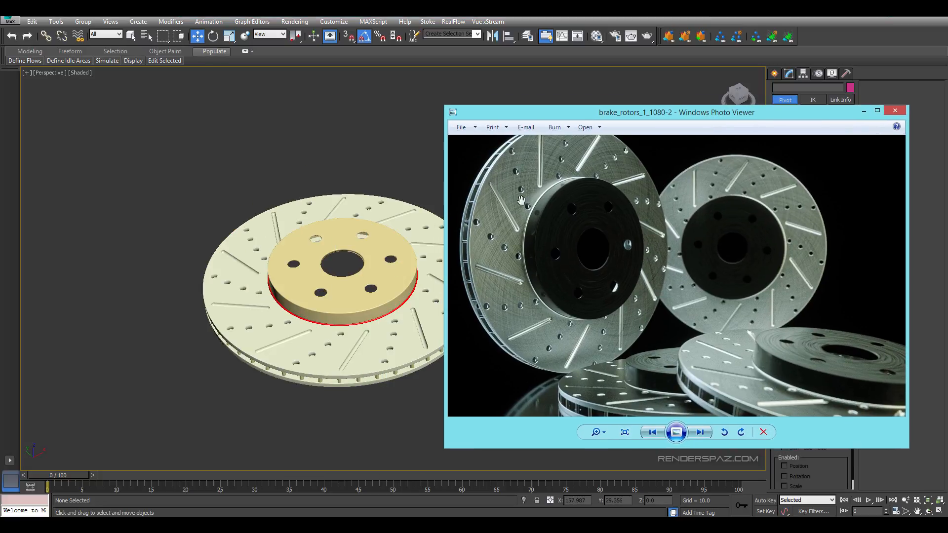